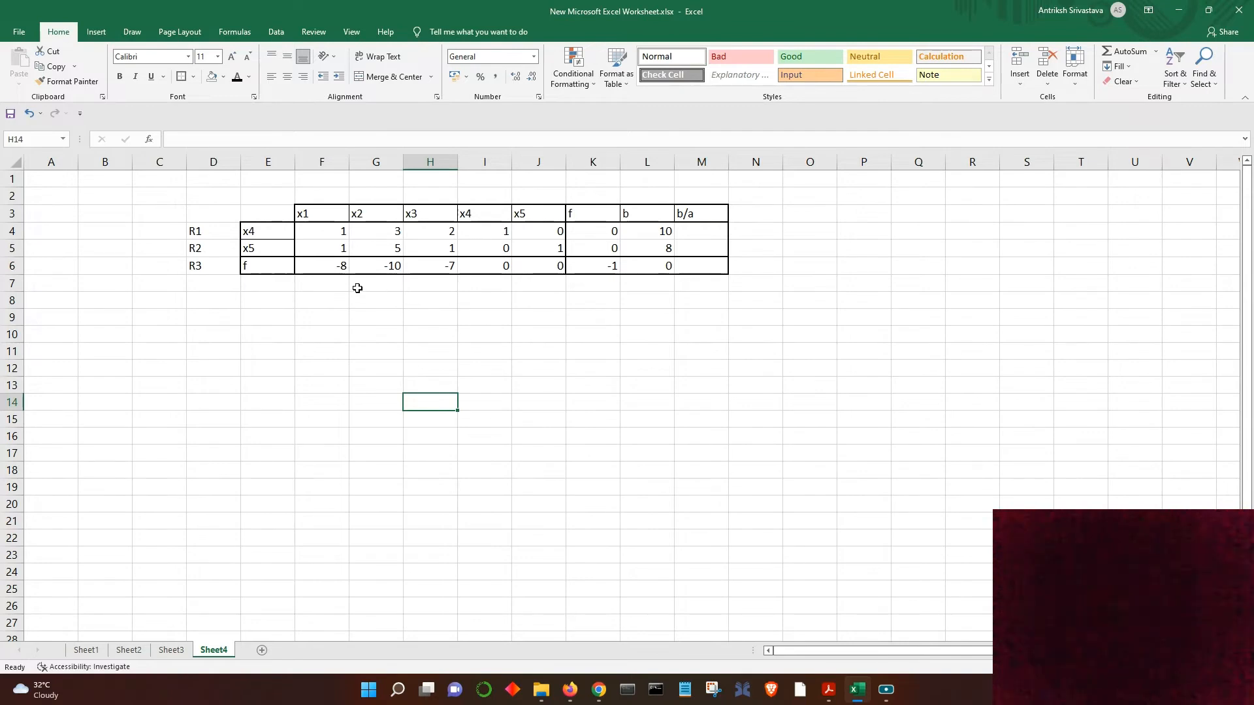
Step: Fill the f-row cell under x2 with yellow to mark the most negative coefficient among x1 to x5
{"action": "left_click_drag", "start_coordinate": [323, 264], "coordinate": [525, 268]}
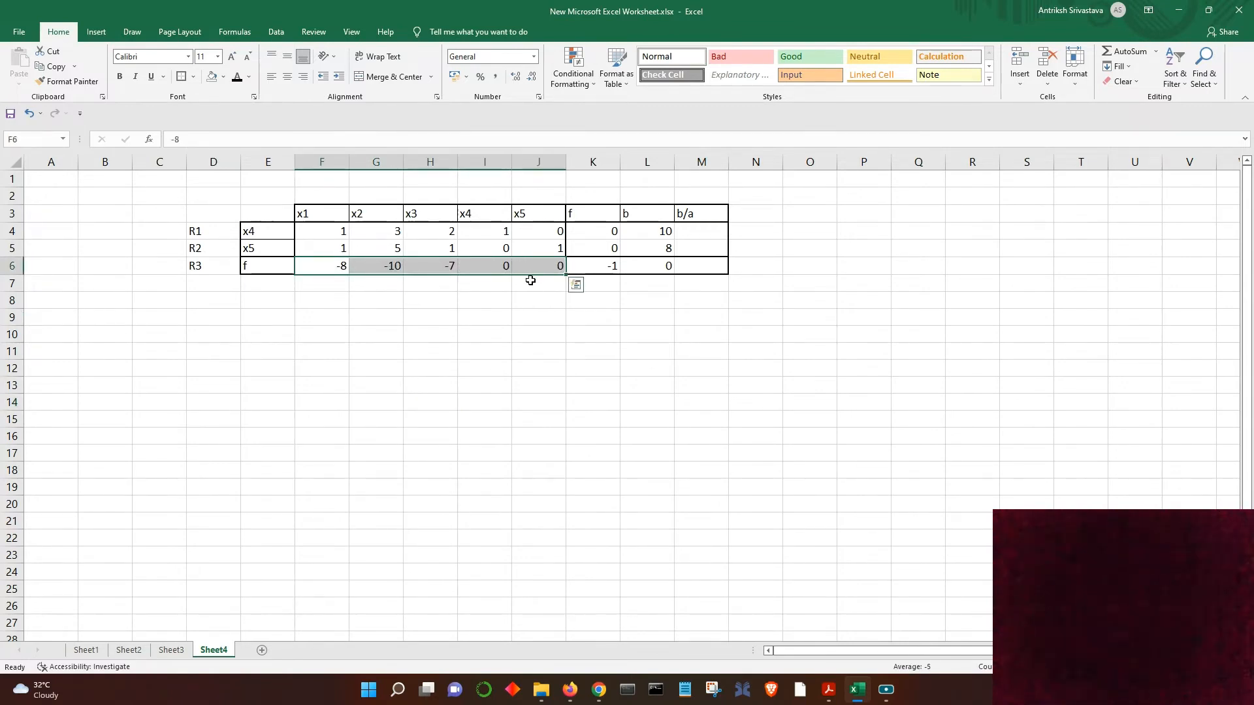
{"action": "left_click", "coordinate": [538, 318]}
{"action": "left_click_drag", "start_coordinate": [591, 215], "coordinate": [702, 268]}
{"action": "left_click", "coordinate": [595, 312]}
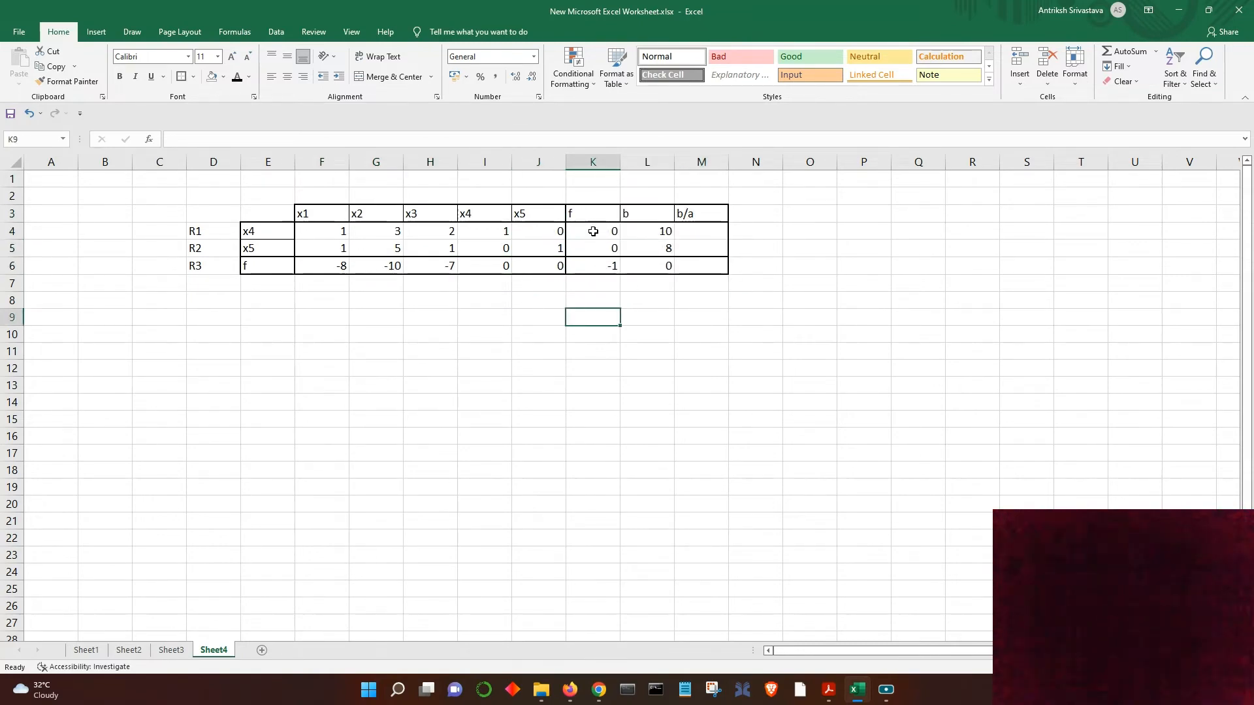
{"action": "left_click_drag", "start_coordinate": [313, 265], "coordinate": [529, 264]}
{"action": "left_click", "coordinate": [492, 299]}
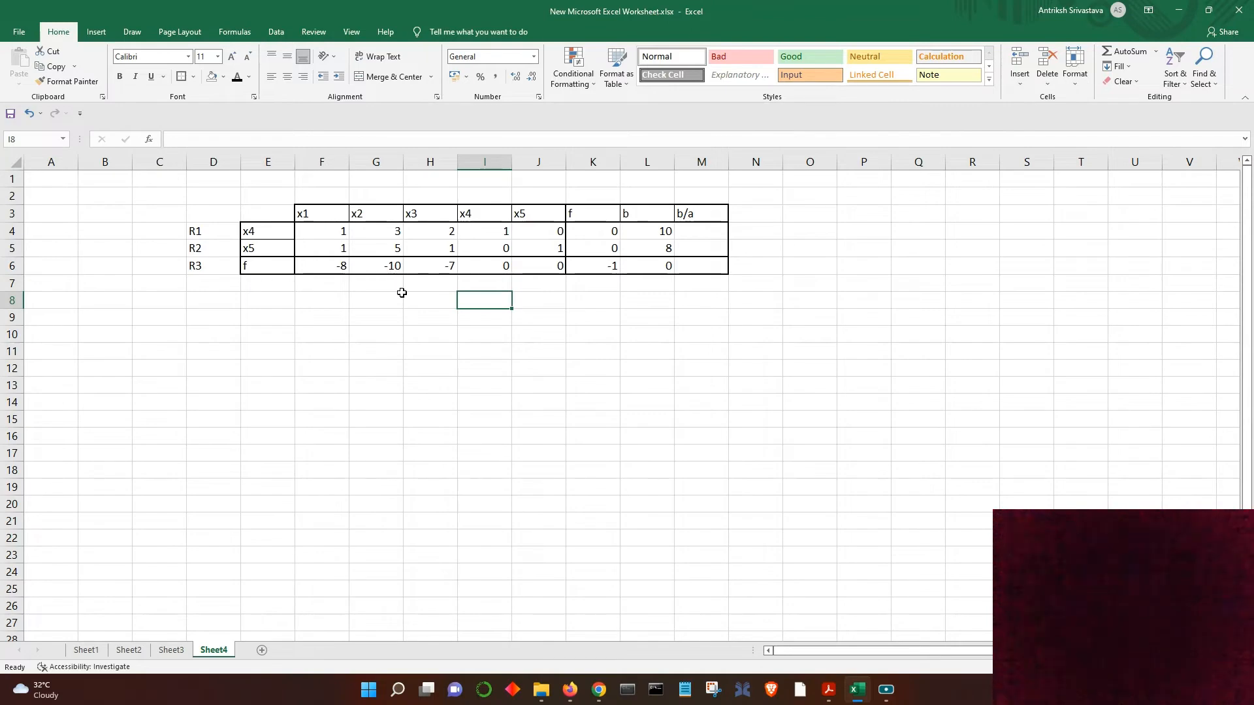
{"action": "left_click", "coordinate": [394, 267]}
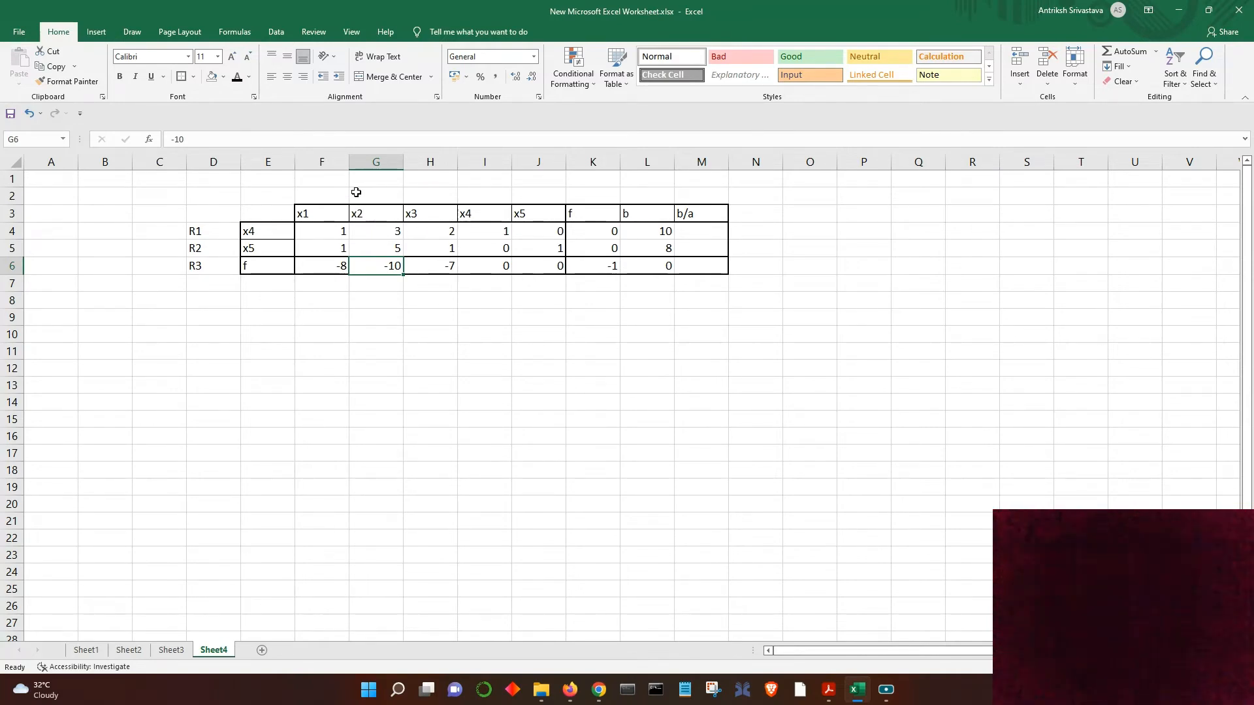
{"action": "left_click", "coordinate": [223, 76]}
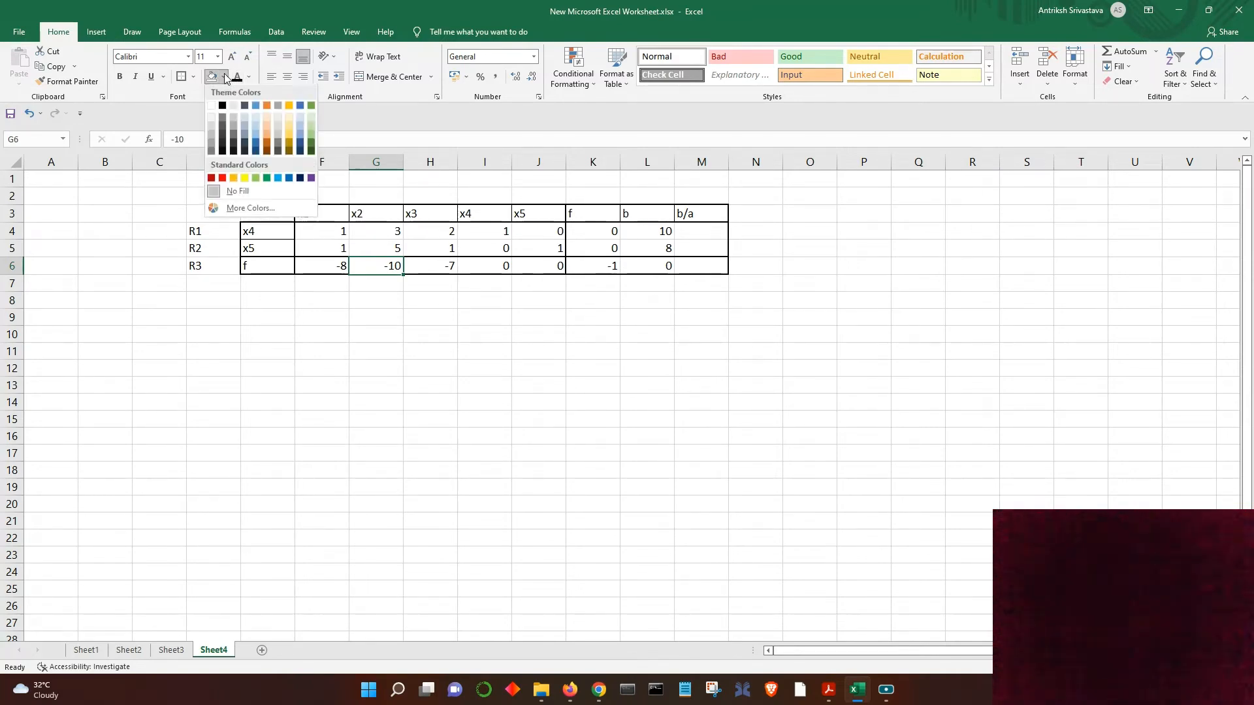
{"action": "left_click", "coordinate": [245, 183]}
{"action": "left_click", "coordinate": [396, 314]}
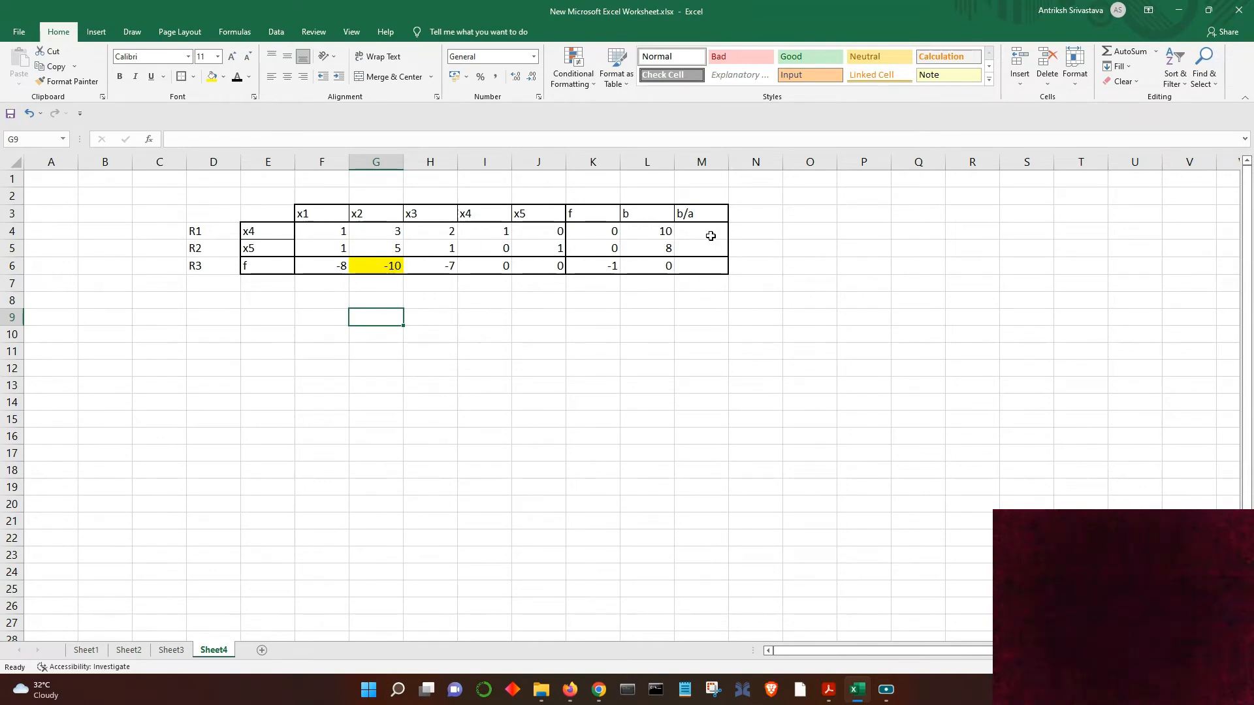
Step: Examine the b values and the x2 coefficients of rows R1 and R2 in preparation for the ratio test
{"action": "left_click_drag", "start_coordinate": [660, 232], "coordinate": [663, 247]}
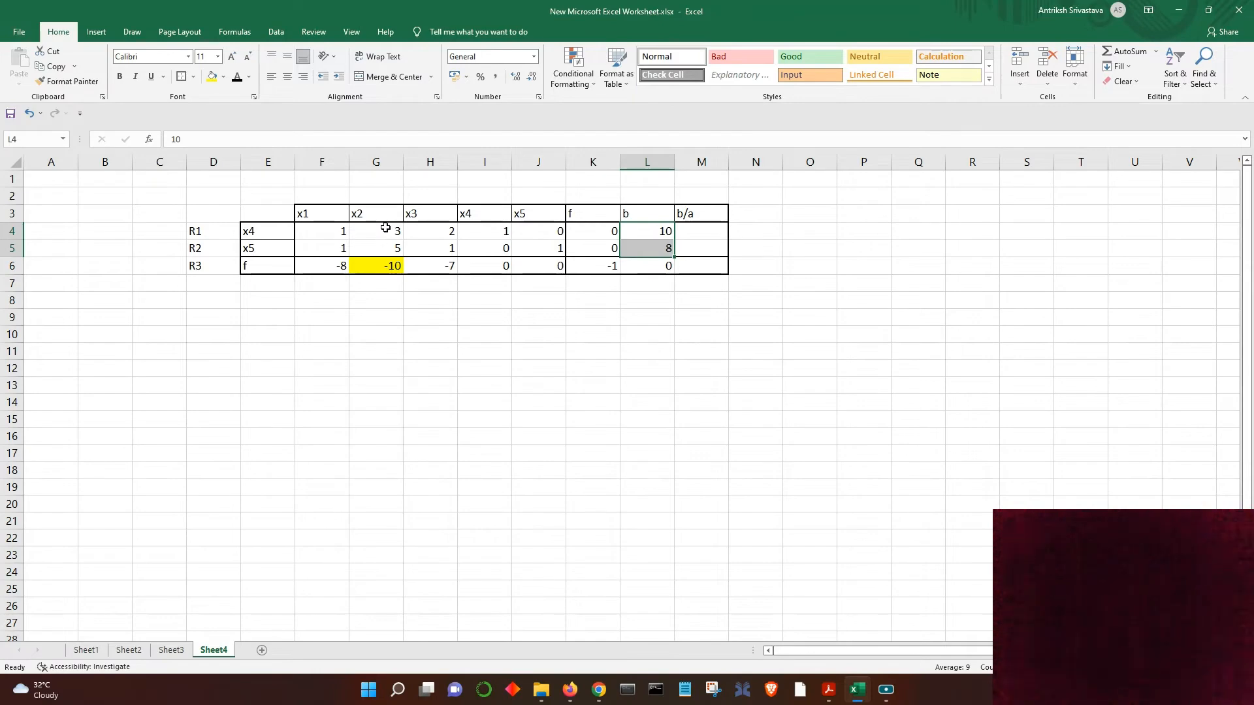
{"action": "left_click_drag", "start_coordinate": [386, 227], "coordinate": [389, 247]}
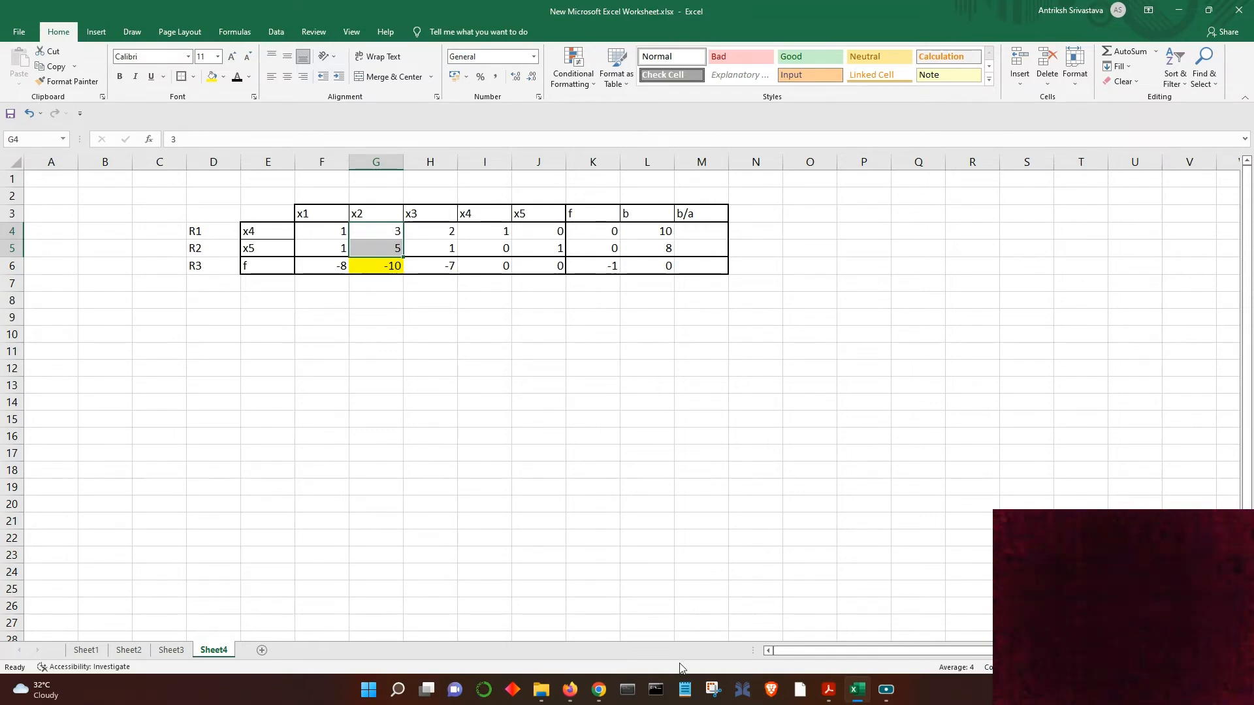
{"action": "left_click", "coordinate": [570, 690]}
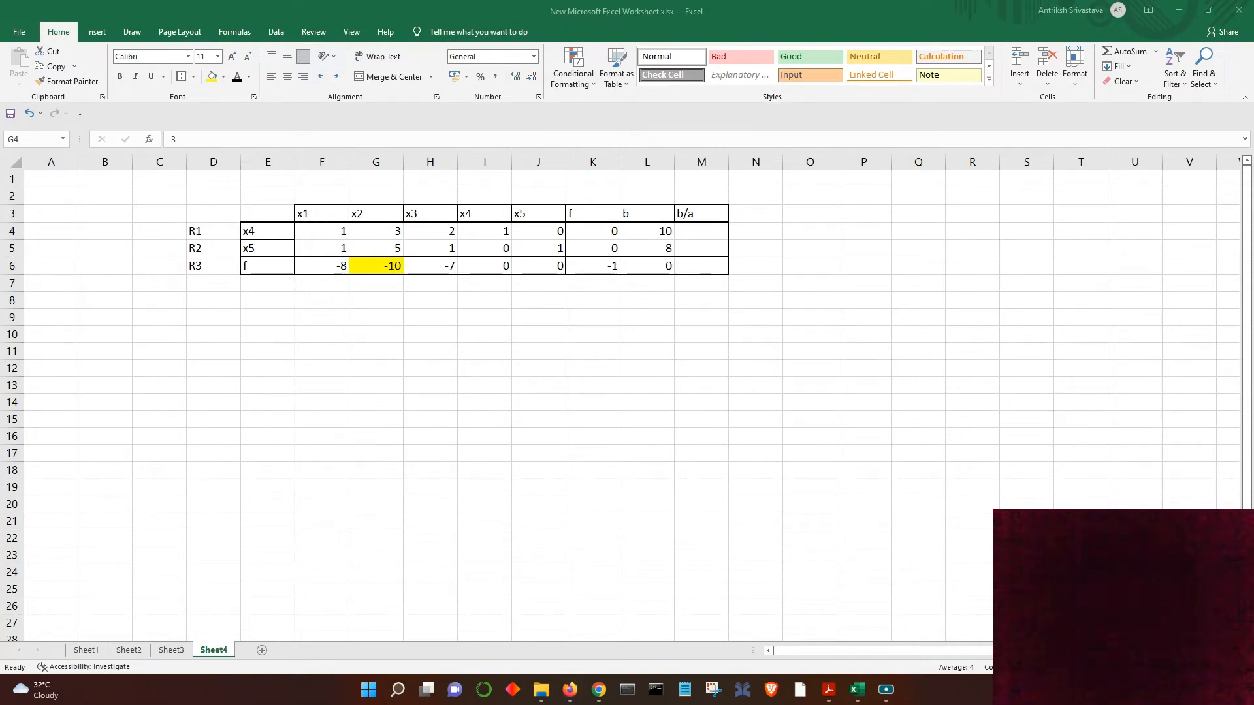
{"action": "key", "text": "super+a"}
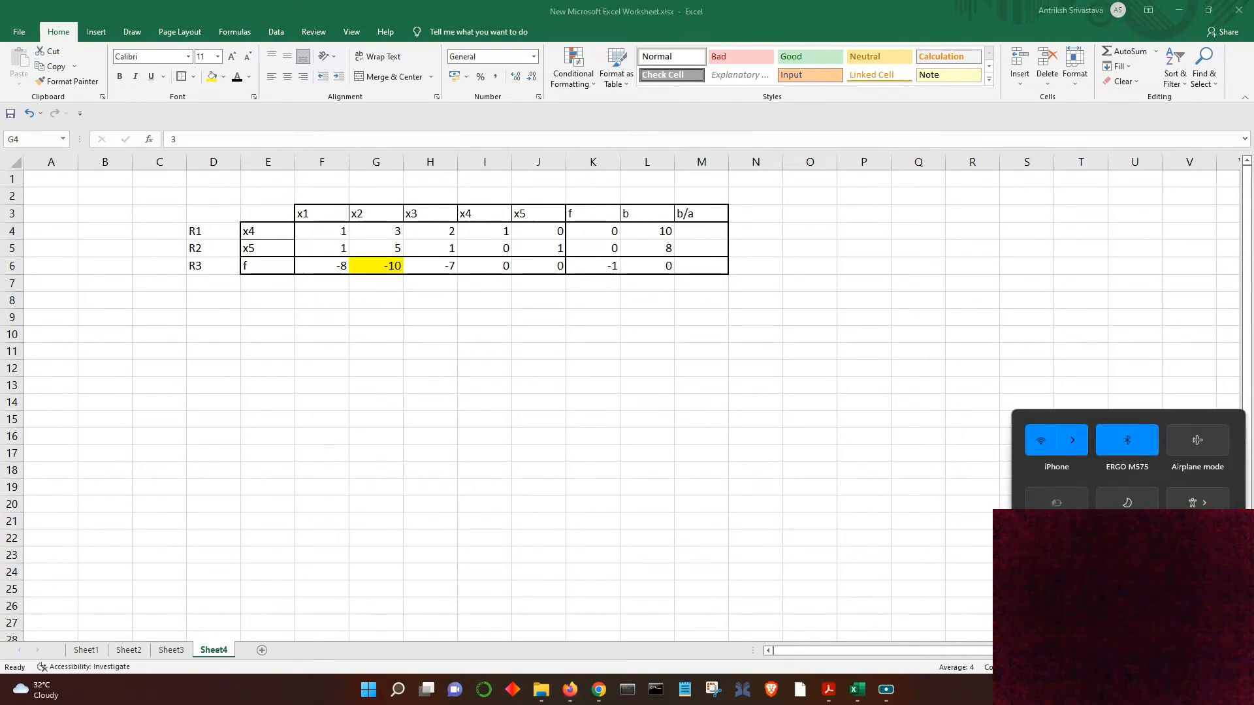
{"action": "key", "text": "Escape"}
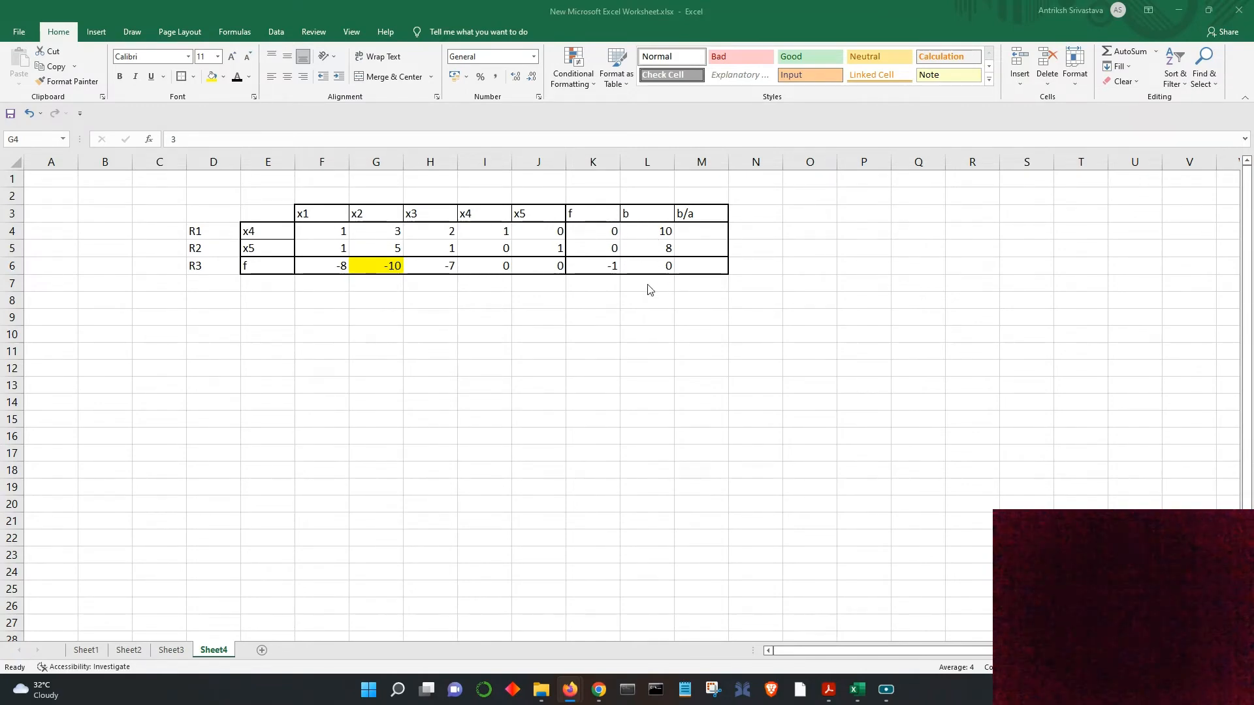
{"action": "left_click", "coordinate": [385, 269]}
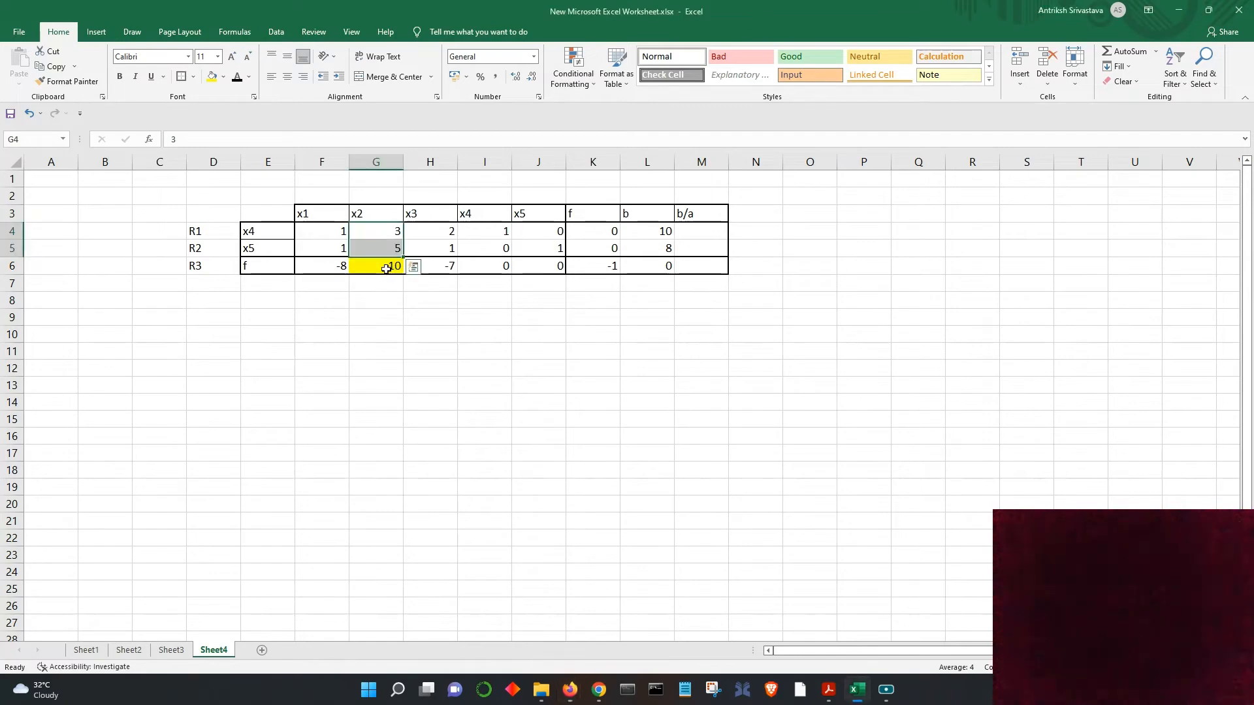
{"action": "left_click", "coordinate": [388, 281]}
{"action": "left_click", "coordinate": [395, 264]}
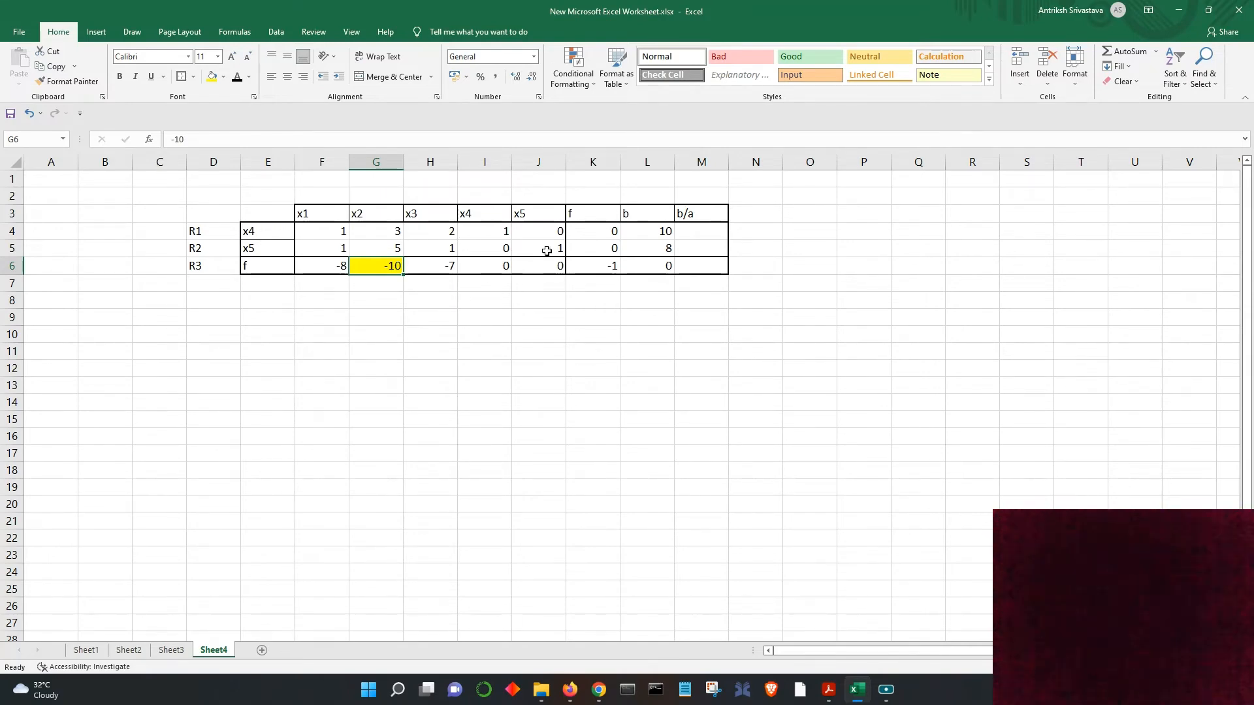
{"action": "left_click", "coordinate": [665, 231]}
{"action": "left_click_drag", "start_coordinate": [666, 231], "coordinate": [664, 254]}
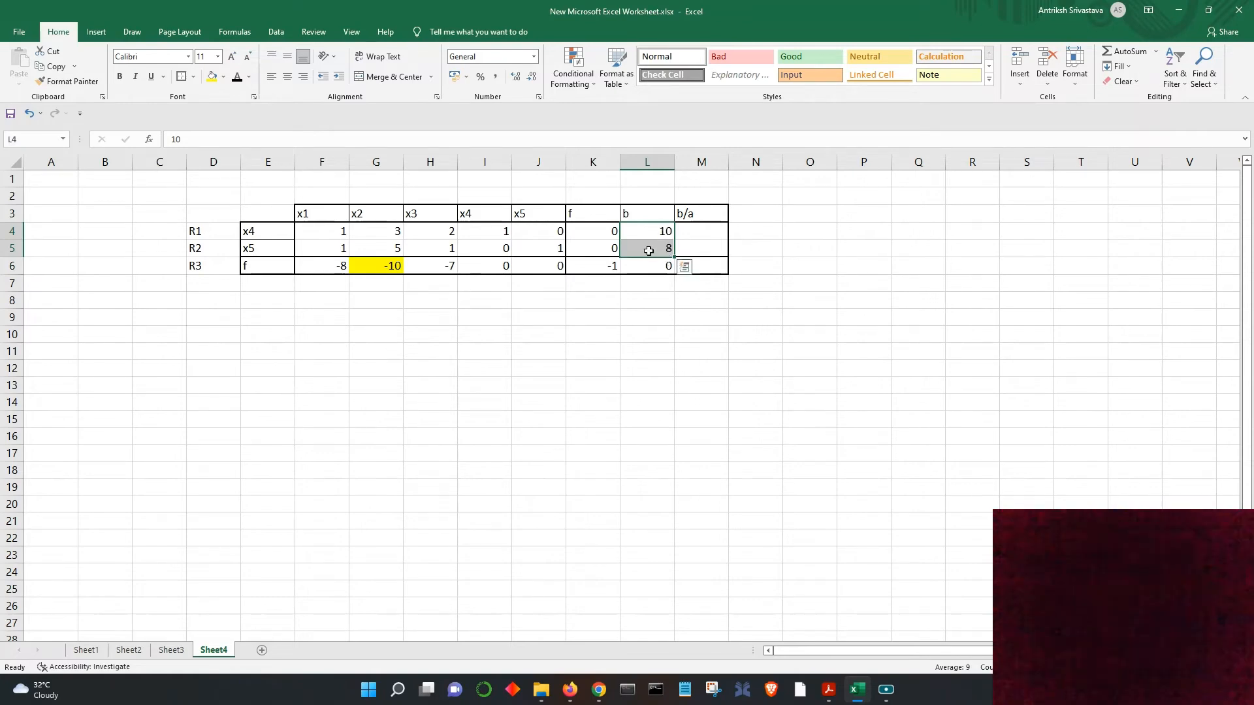
{"action": "left_click", "coordinate": [385, 229]}
{"action": "left_click_drag", "start_coordinate": [384, 229], "coordinate": [386, 246]}
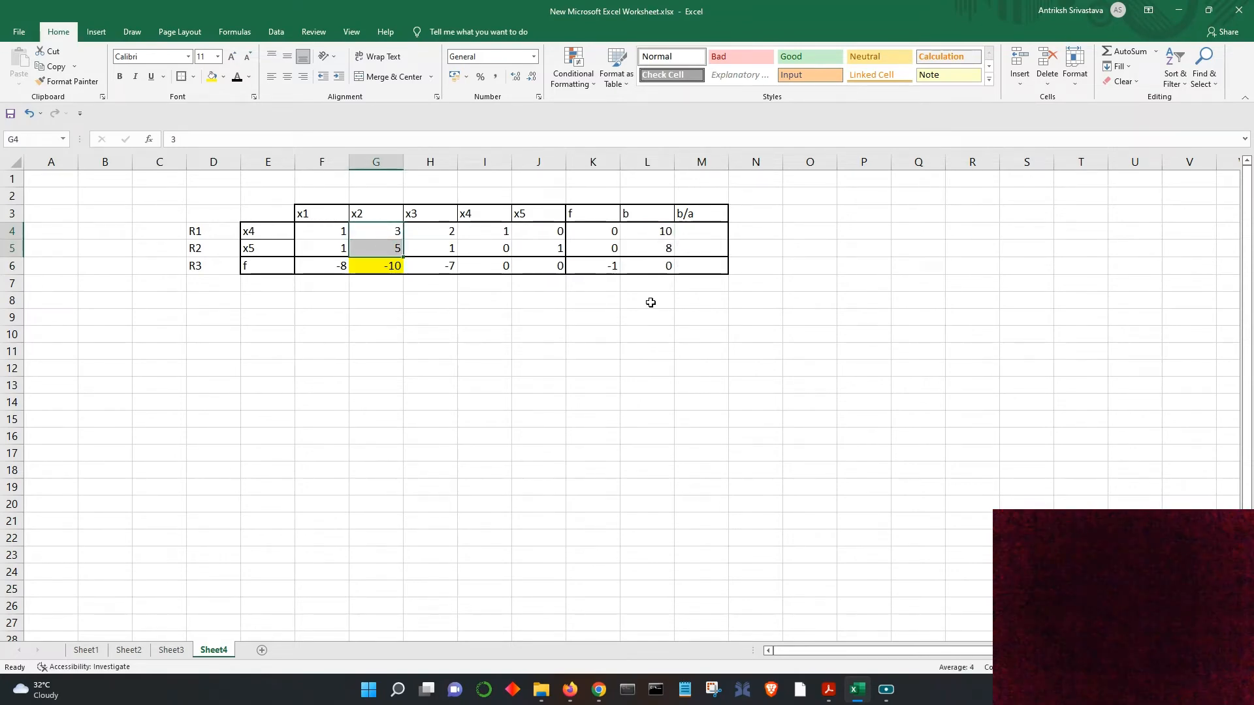
Step: Calculate the b/a ratio for R1 in M4 with =L4/G4 and fill the formula down to R2
{"action": "left_click", "coordinate": [707, 232]}
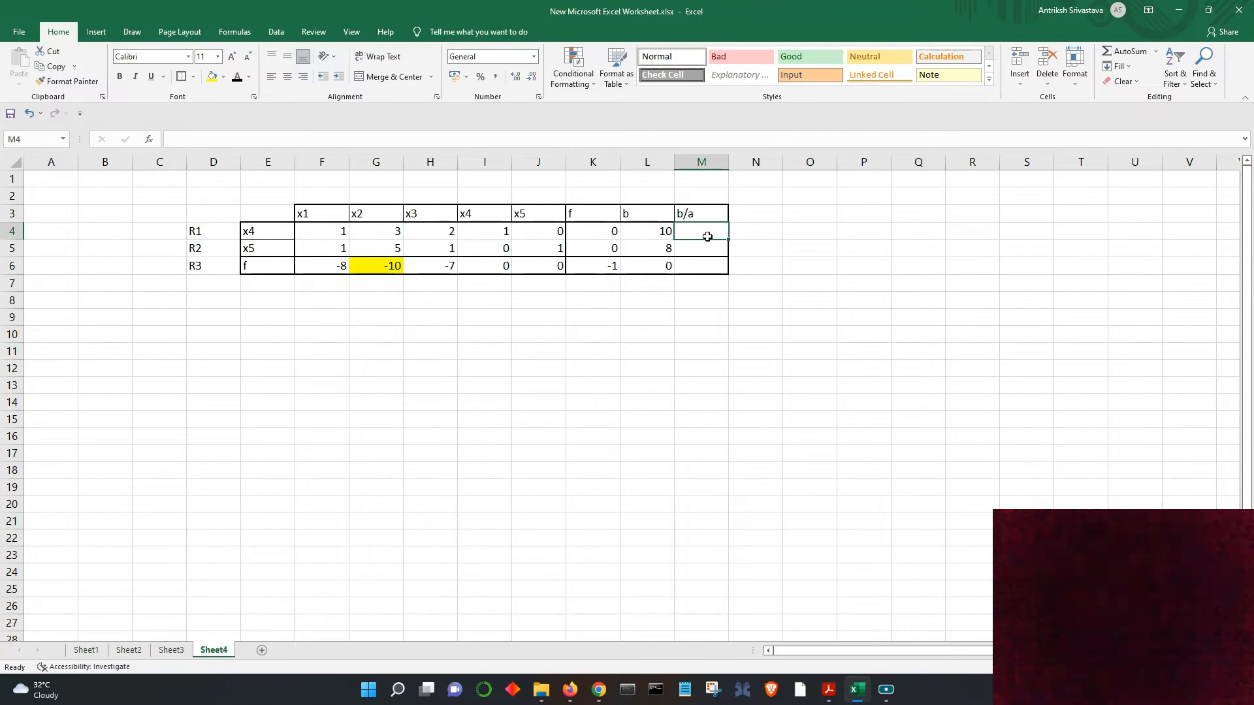
{"action": "type", "text": "="}
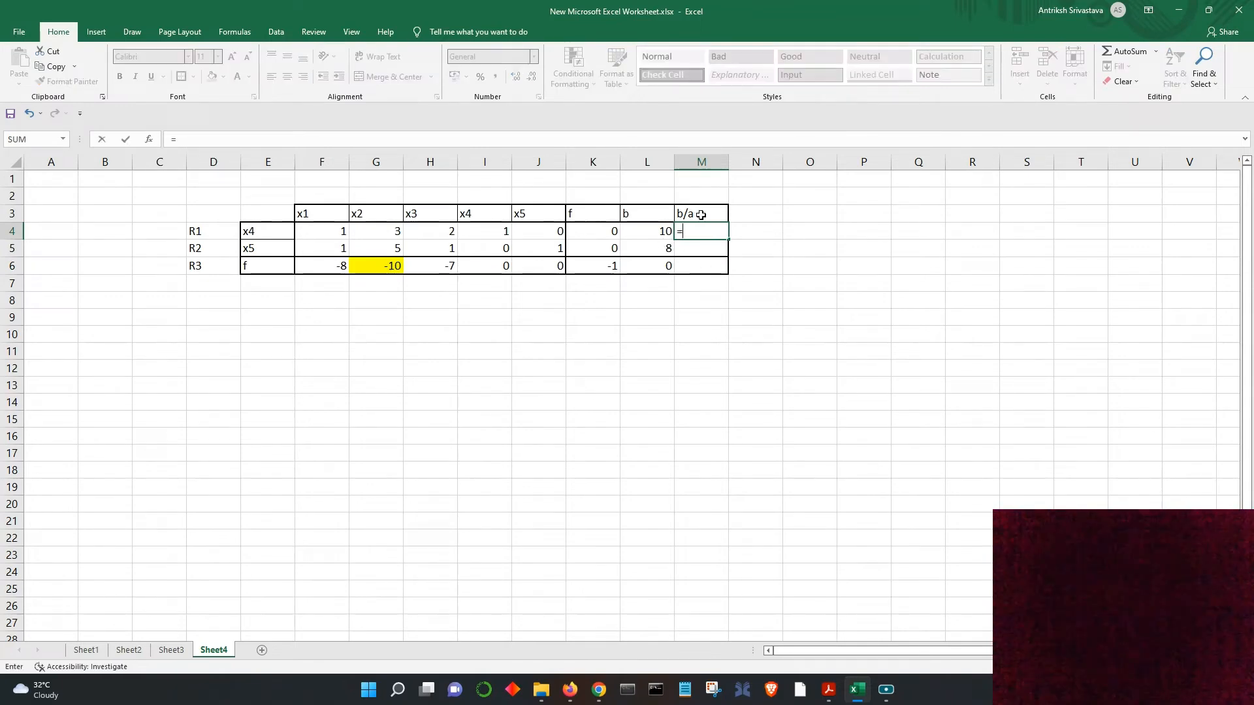
{"action": "left_click", "coordinate": [664, 233]}
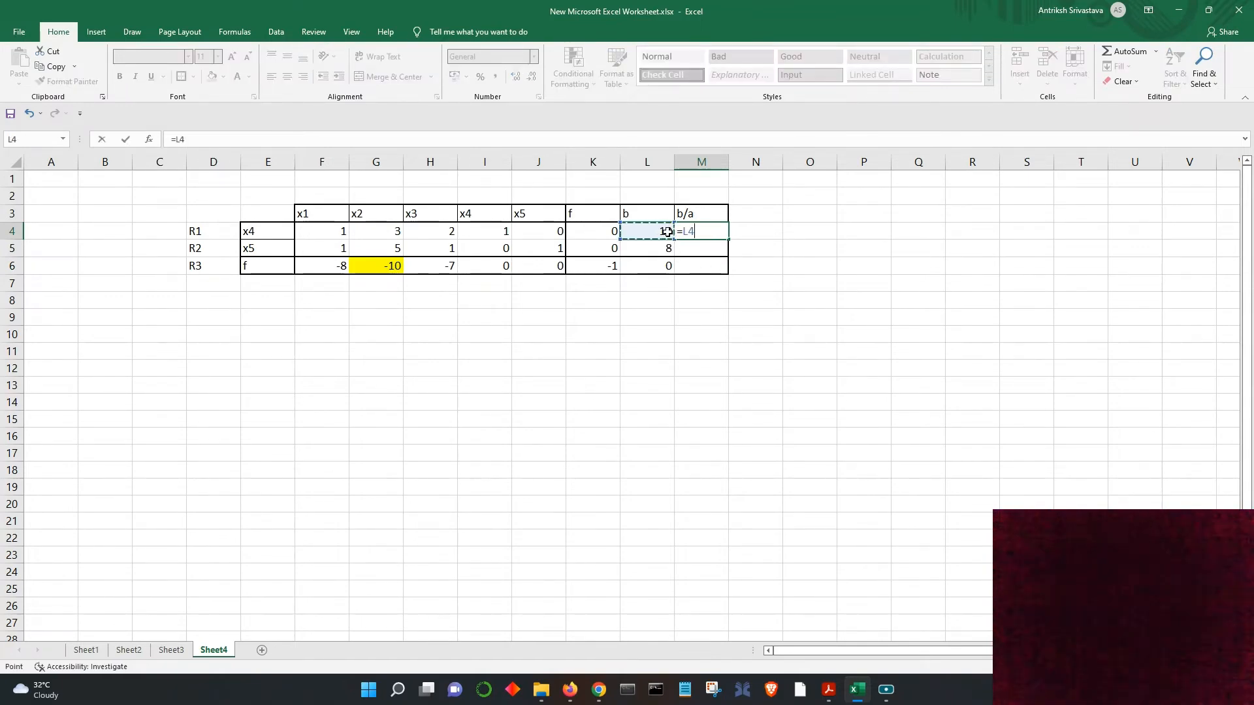
{"action": "type", "text": "/"}
{"action": "left_click", "coordinate": [379, 232]}
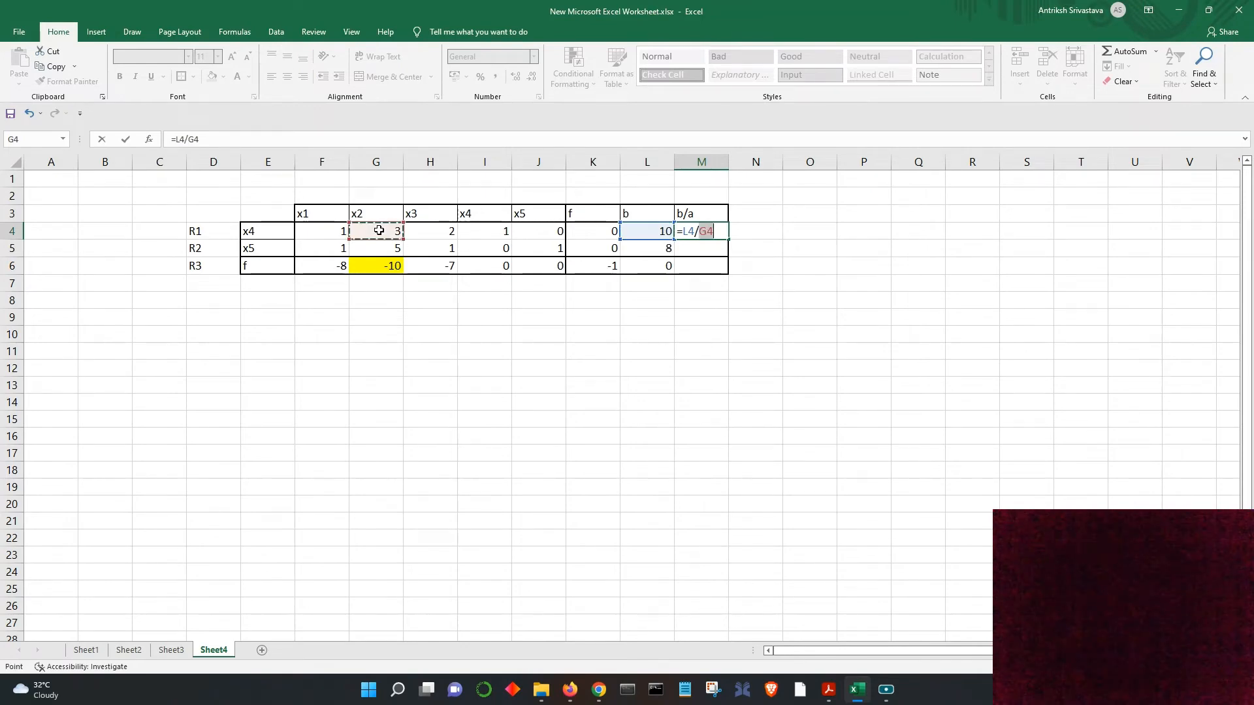
{"action": "key", "text": "Return"}
{"action": "left_click", "coordinate": [694, 234]}
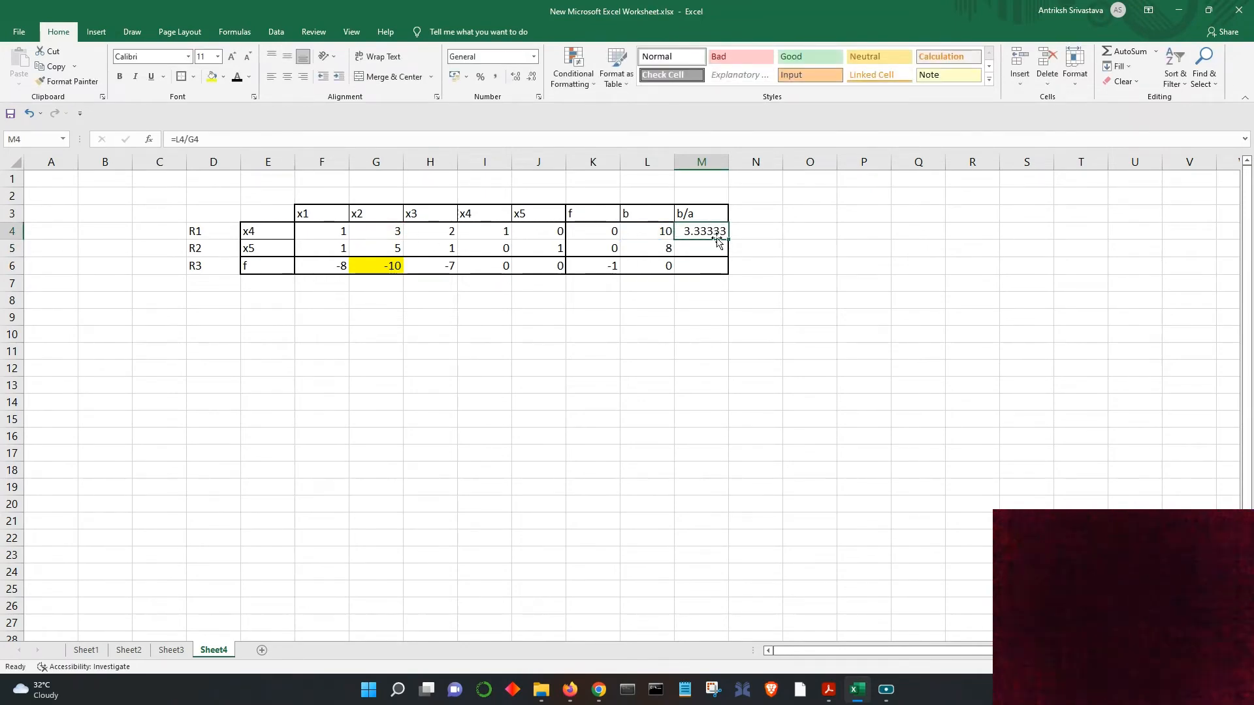
{"action": "left_click_drag", "start_coordinate": [729, 243], "coordinate": [727, 254]}
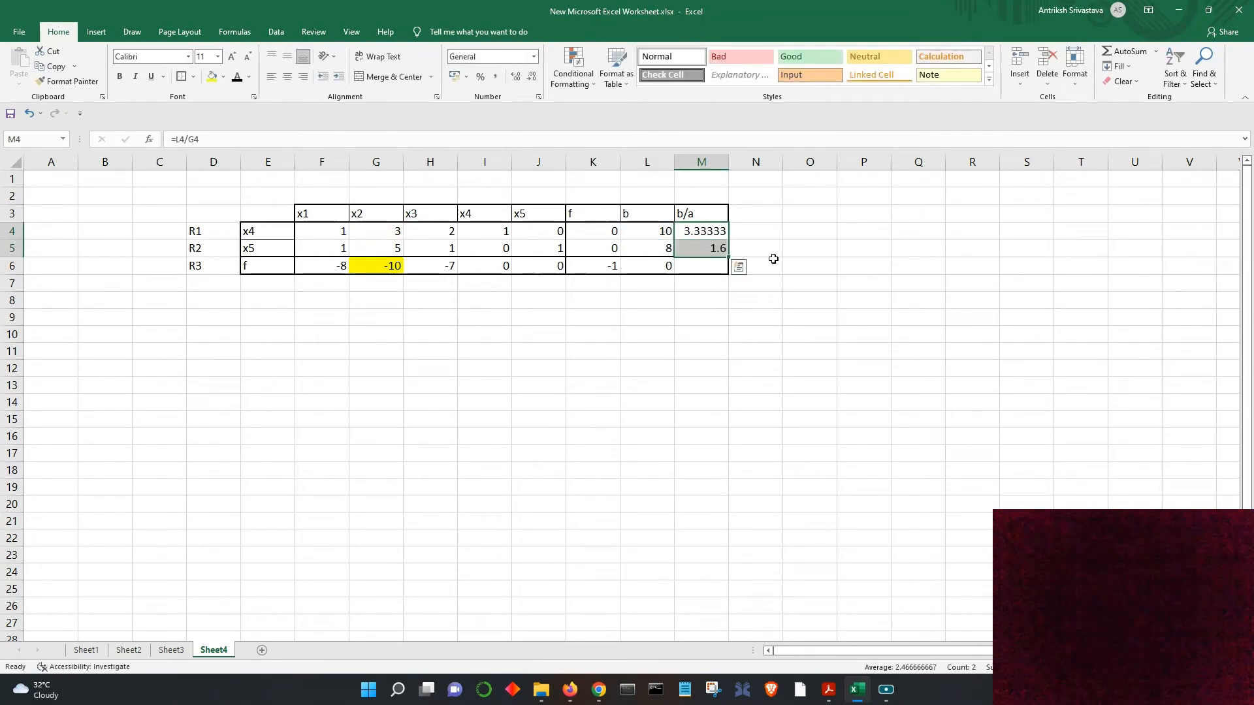
{"action": "left_click", "coordinate": [714, 302]}
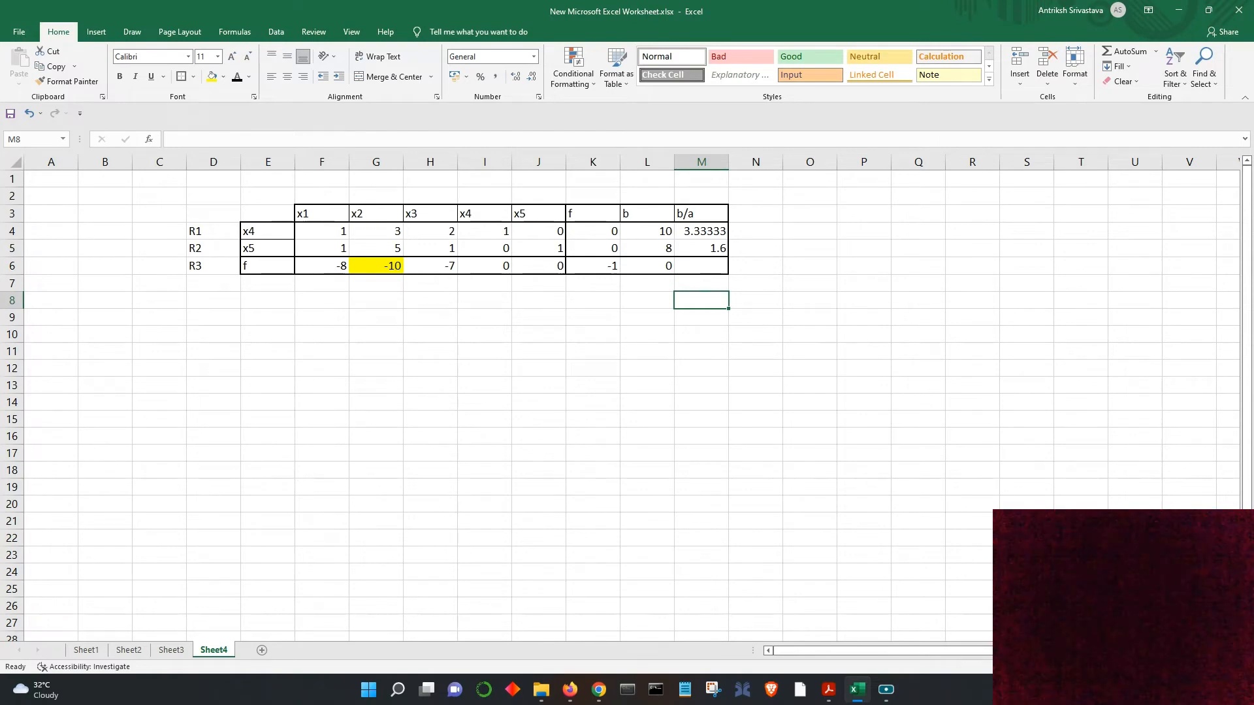
Step: Highlight the smallest b/a ratio, in row R2 of the tableau, with a yellow fill
{"action": "scroll", "coordinate": [621, 398], "scroll_direction": "up", "scroll_amount": 2}
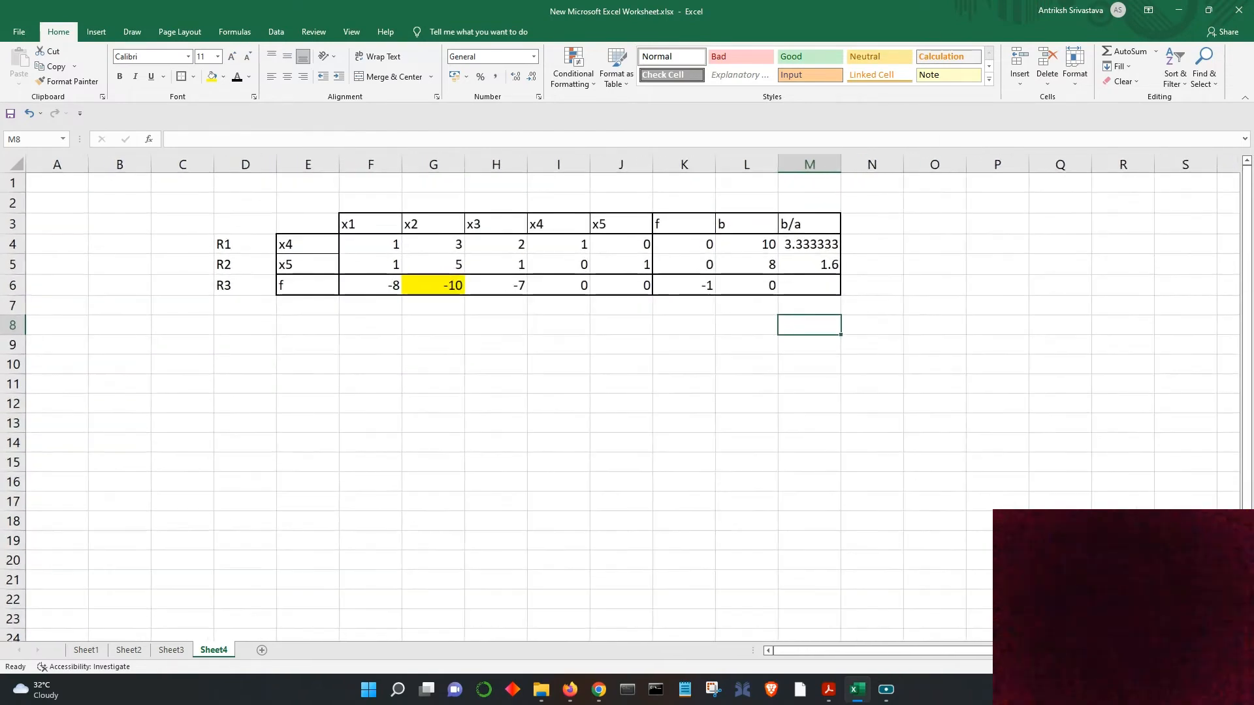
{"action": "scroll", "coordinate": [621, 399], "scroll_direction": "up", "scroll_amount": 2}
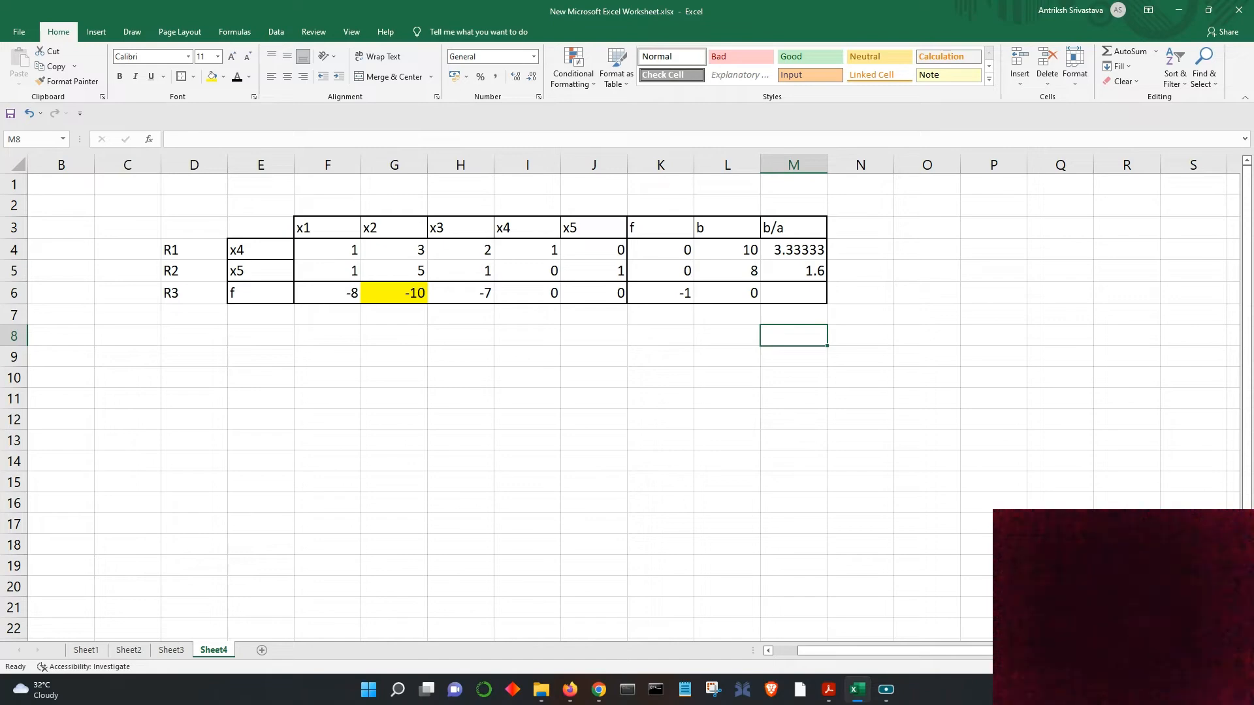
{"action": "scroll", "coordinate": [620, 398], "scroll_direction": "up", "scroll_amount": 2}
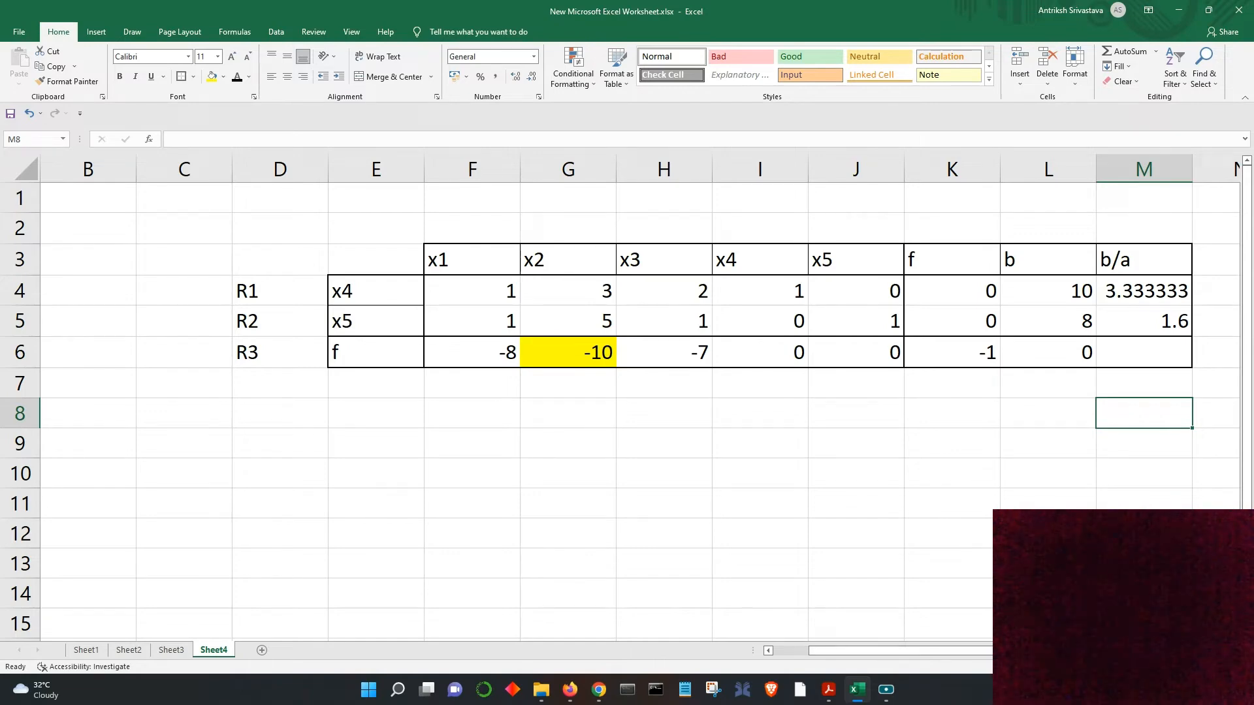
{"action": "scroll", "coordinate": [640, 412], "scroll_direction": "right", "scroll_amount": 3}
{"action": "left_click_drag", "start_coordinate": [904, 651], "coordinate": [880, 652]}
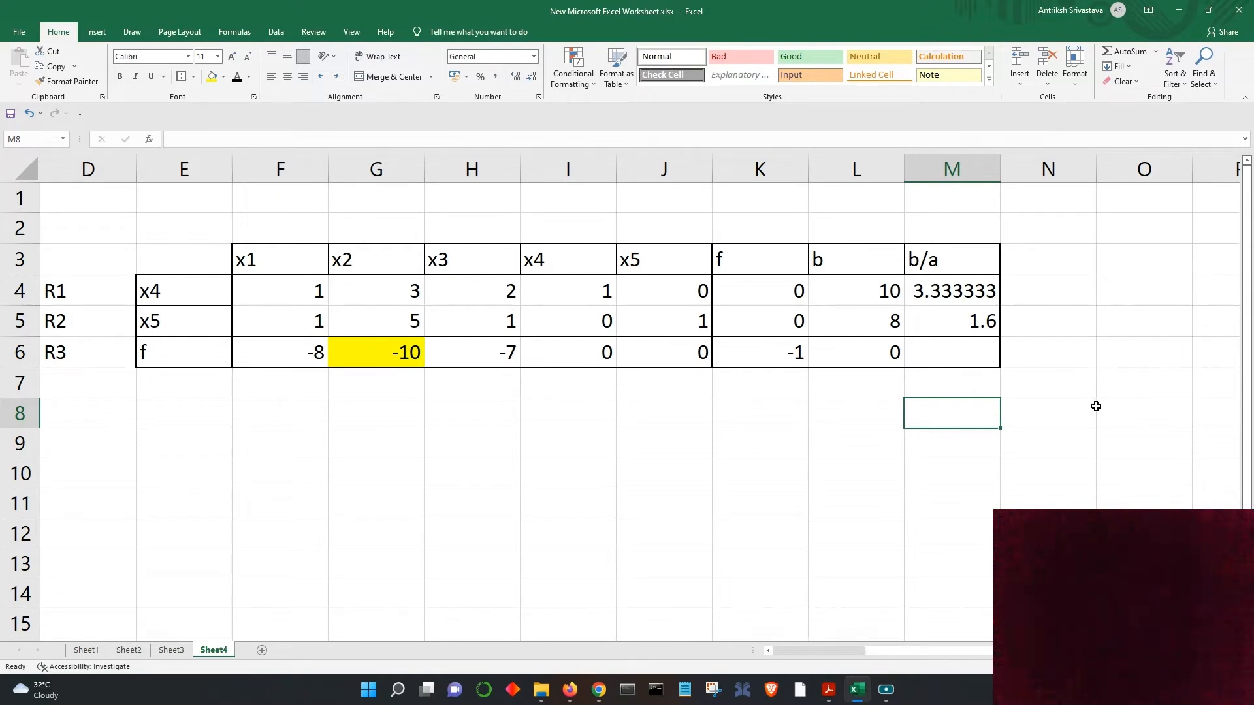
{"action": "left_click", "coordinate": [975, 323]}
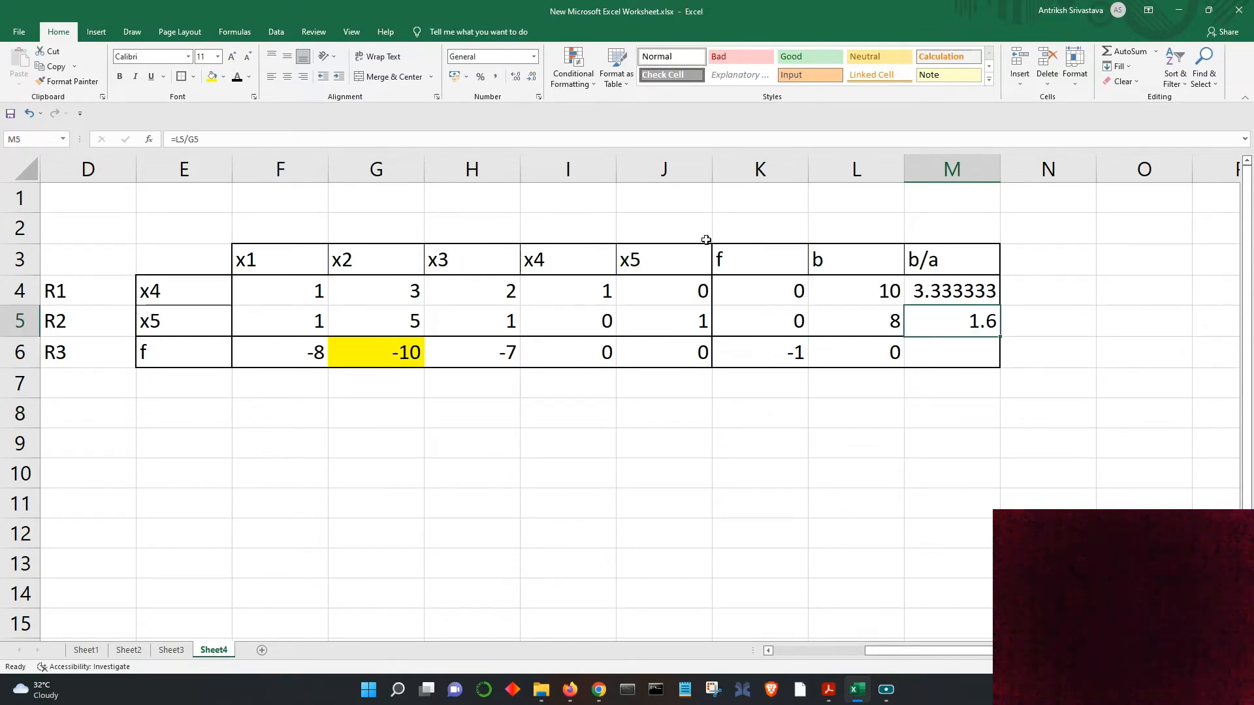
{"action": "left_click", "coordinate": [211, 76]}
Step: Color the leaving variable's row label x5 and the entering variable's column header x2 in red text
{"action": "left_click", "coordinate": [211, 326]}
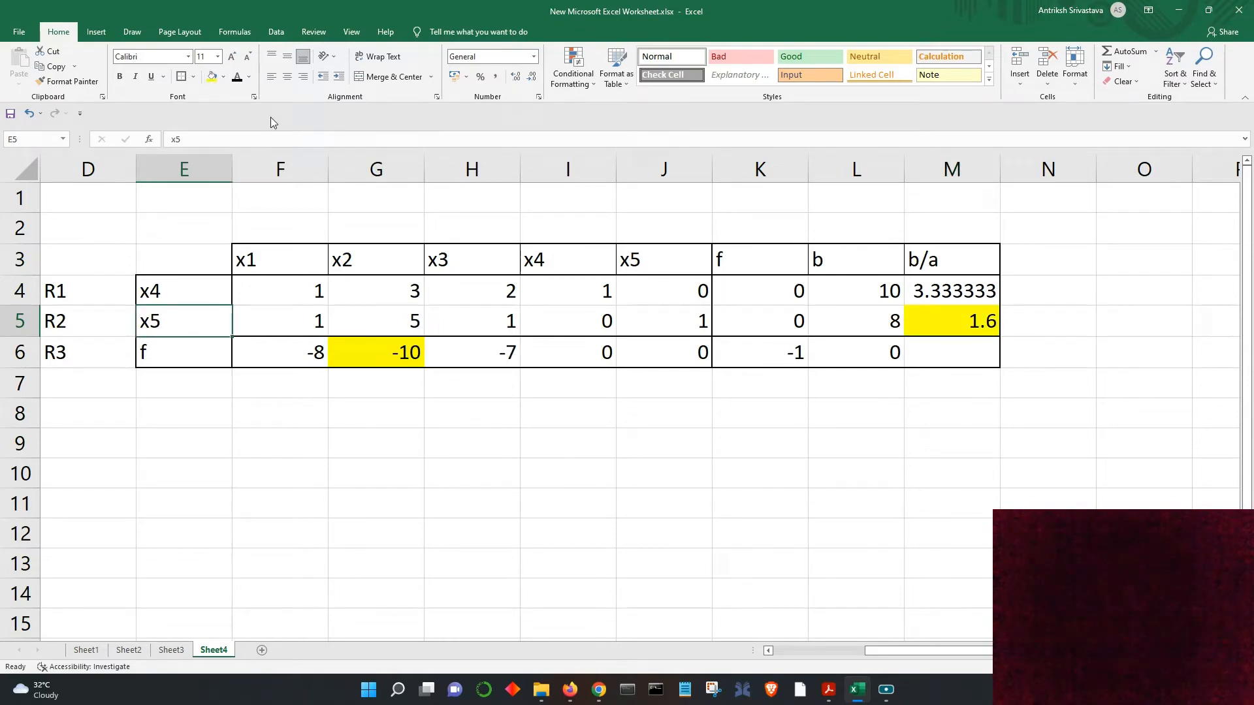
{"action": "left_click", "coordinate": [249, 76]}
{"action": "left_click", "coordinate": [248, 194]}
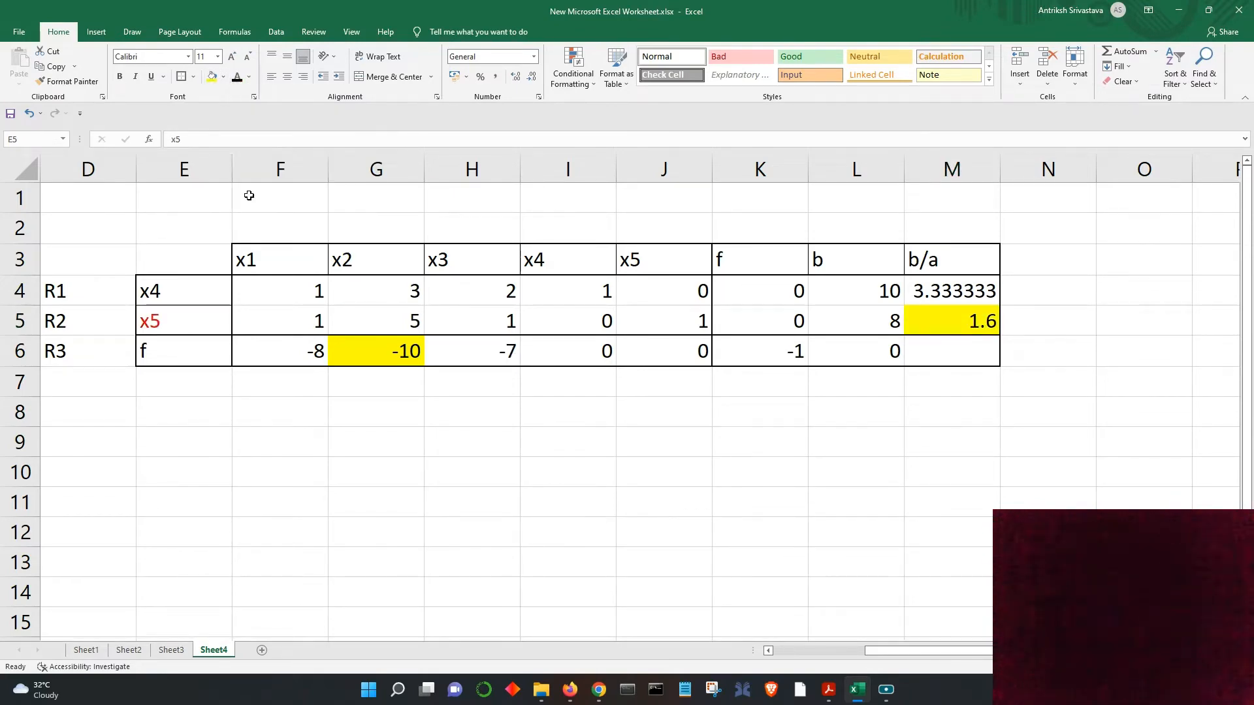
{"action": "left_click", "coordinate": [356, 263]}
{"action": "left_click", "coordinate": [235, 75]}
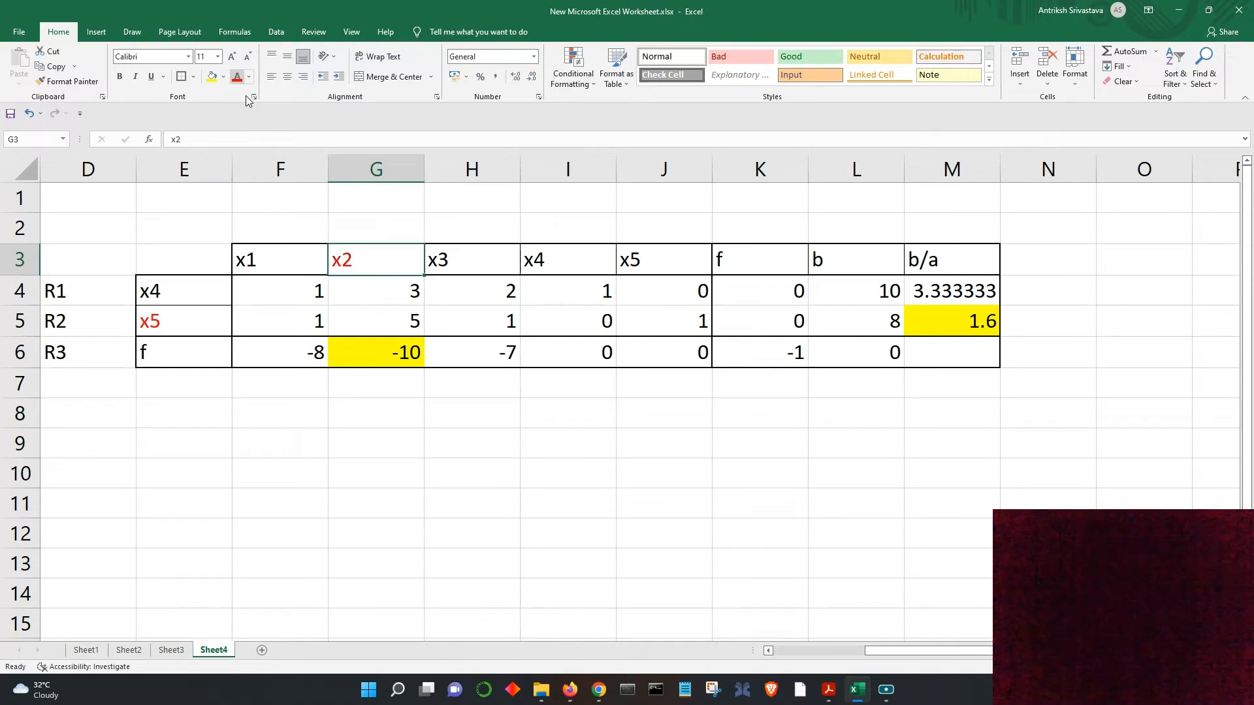
{"action": "left_click", "coordinate": [460, 412]}
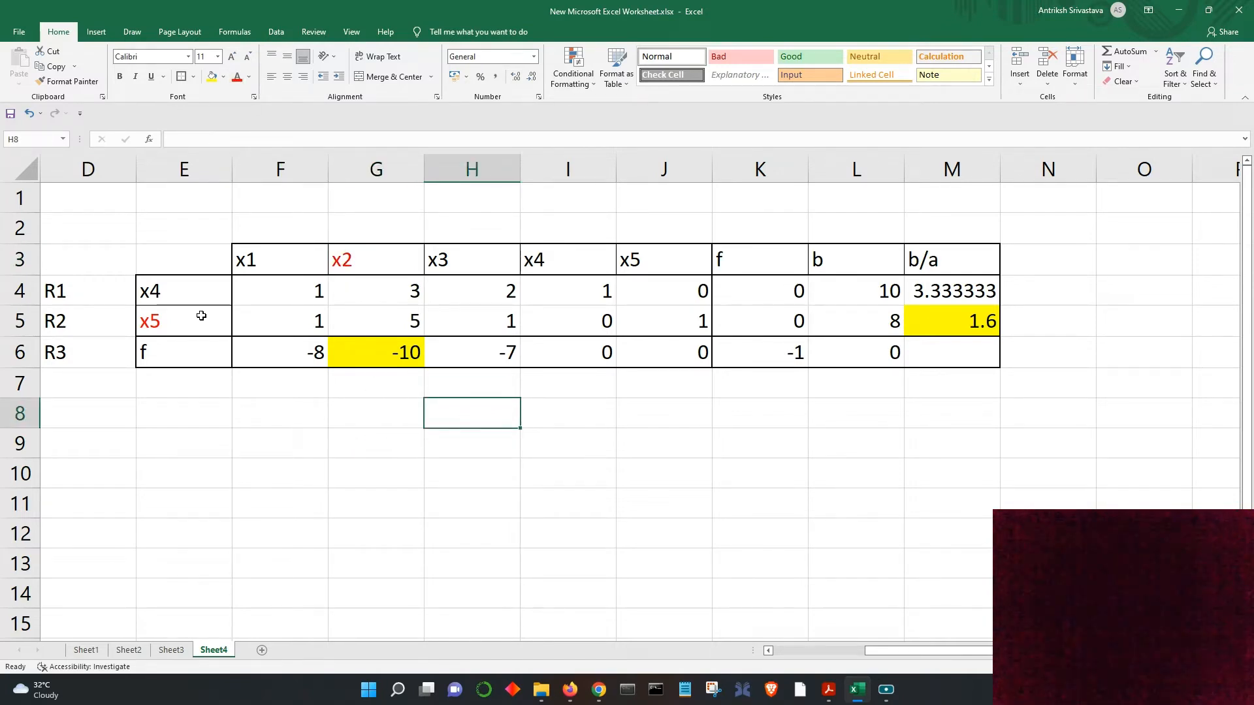
Step: Copy the whole tableau D3:M6, including row labels and ratios, and paste it below starting at D10
{"action": "left_click_drag", "start_coordinate": [79, 260], "coordinate": [917, 361]}
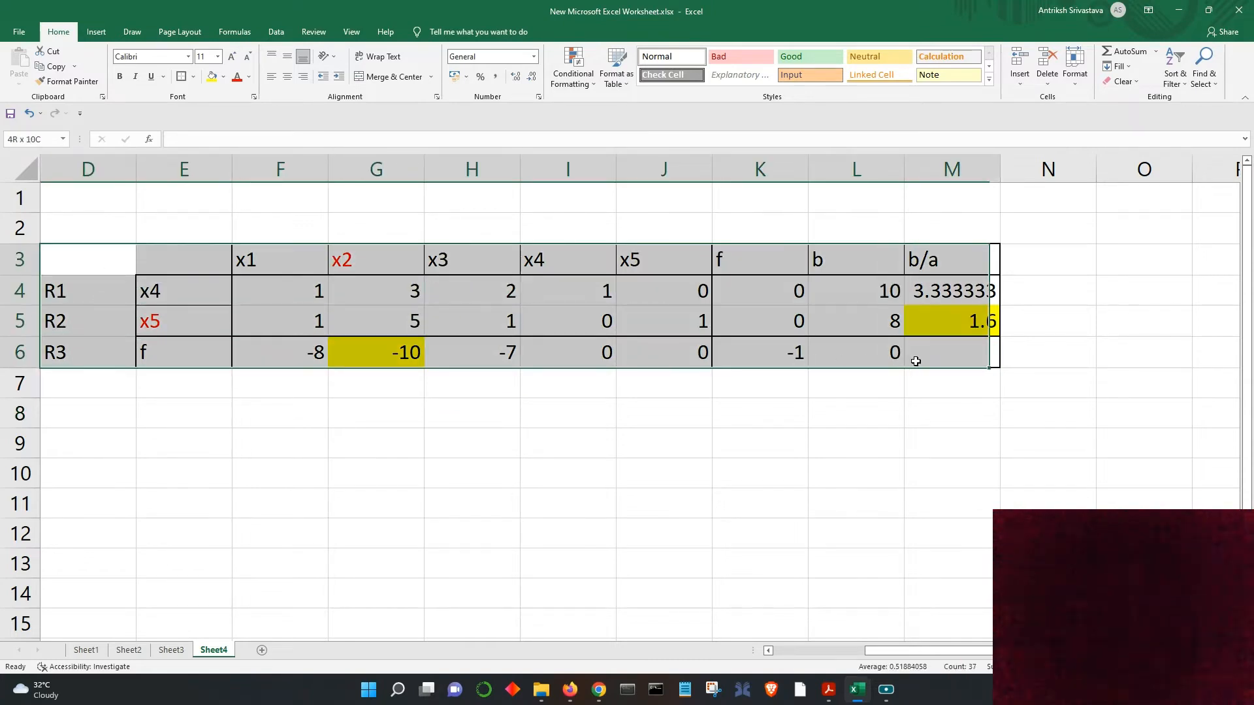
{"action": "key", "text": "ctrl+c"}
{"action": "left_click", "coordinate": [97, 417]}
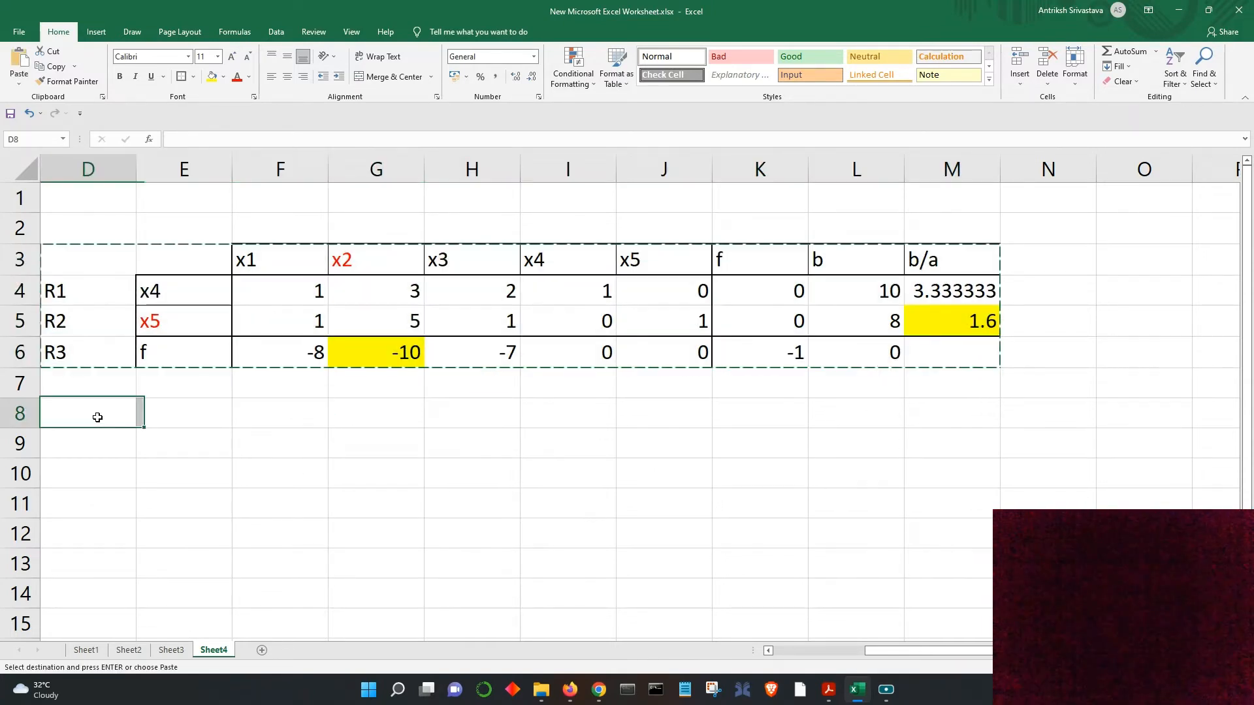
{"action": "left_click", "coordinate": [111, 486]}
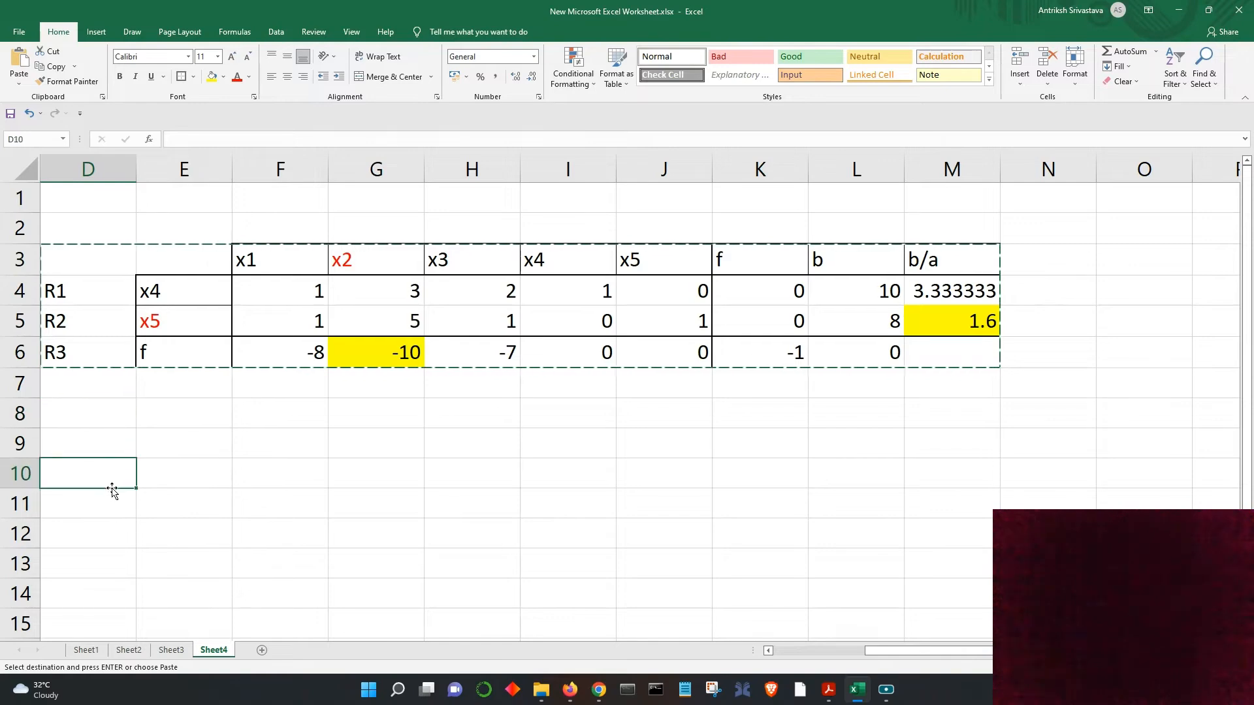
{"action": "key", "text": "ctrl+v"}
{"action": "left_click", "coordinate": [176, 597]}
{"action": "left_click", "coordinate": [193, 540]}
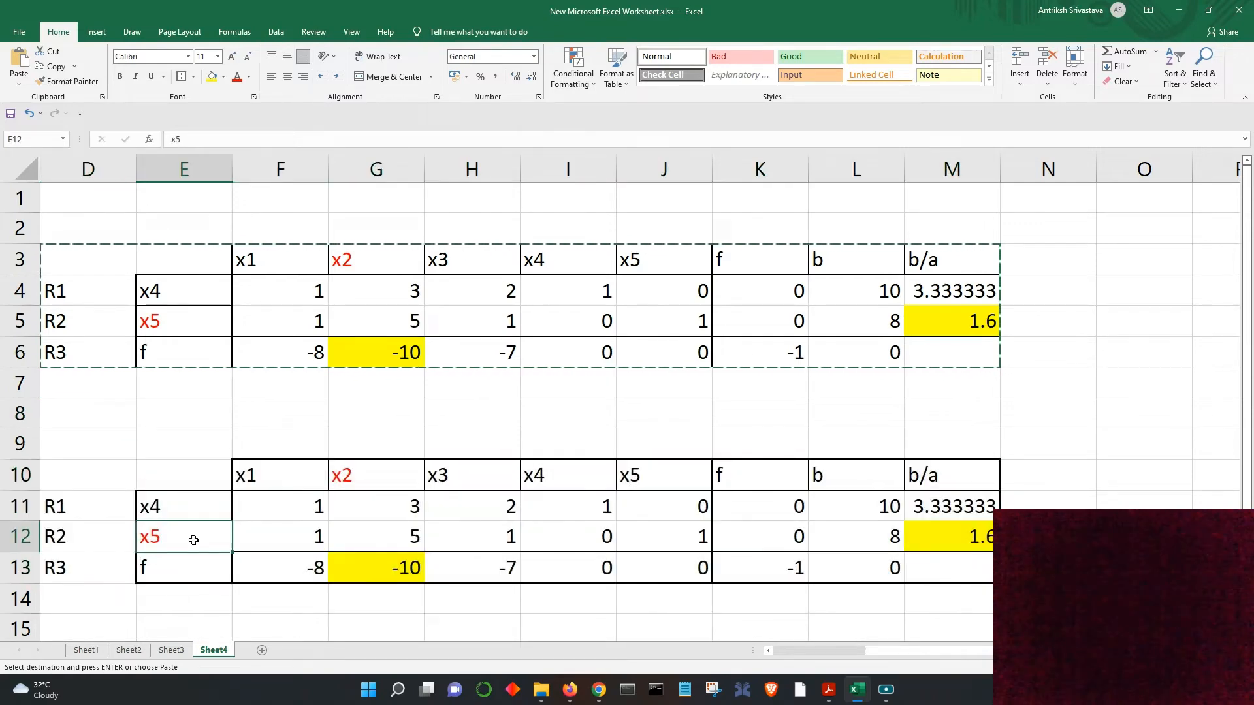
Step: Replace the leaving variable's row label in E12 of the copied tableau with x2
{"action": "left_click", "coordinate": [201, 509]}
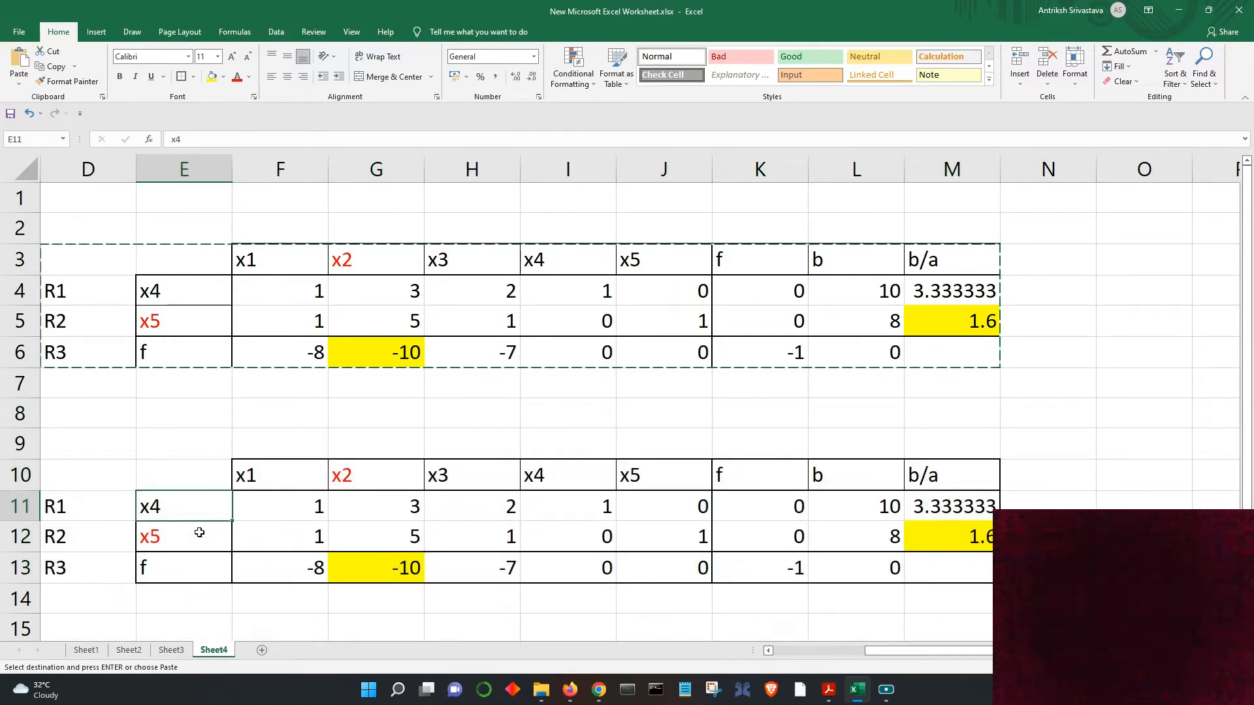
{"action": "left_click", "coordinate": [195, 543]}
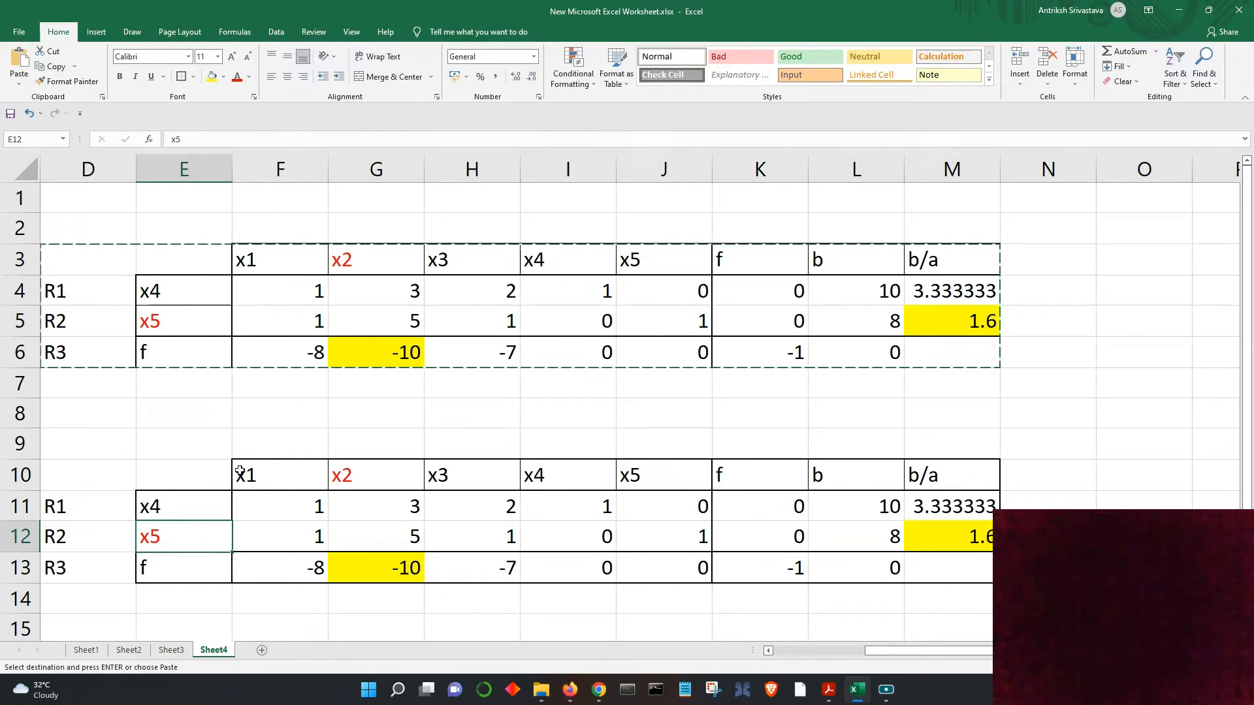
{"action": "key", "text": "Escape"}
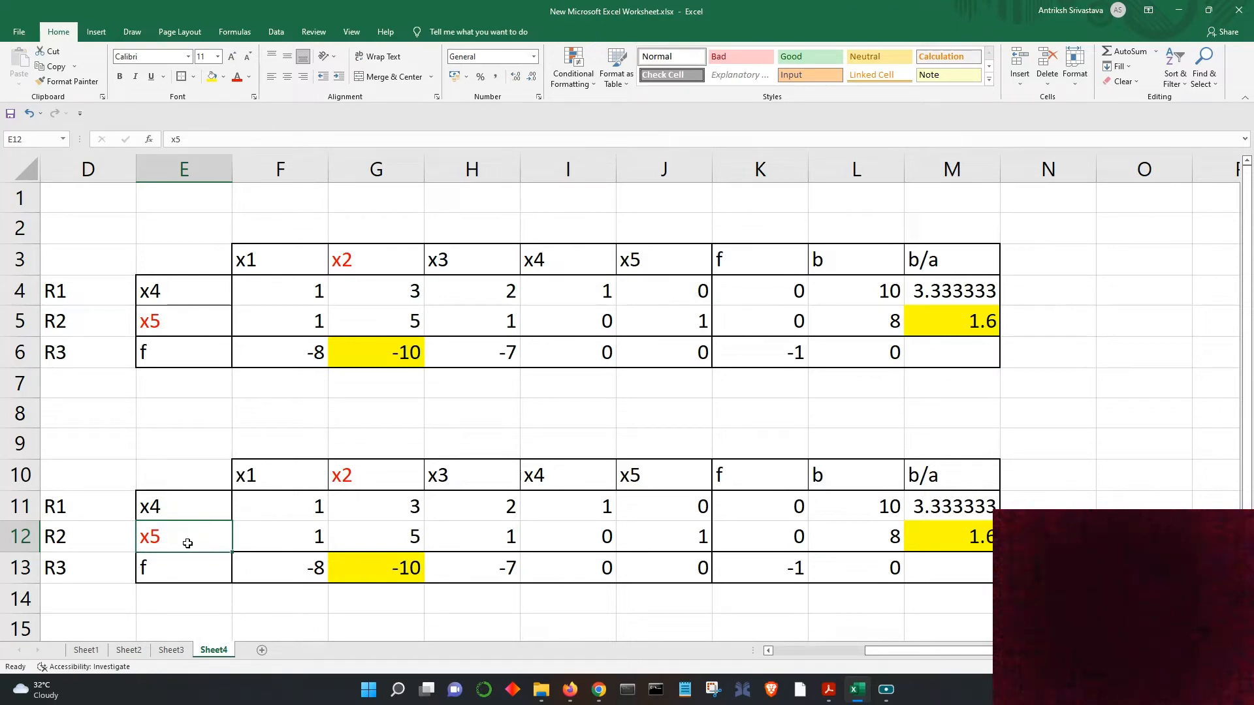
{"action": "type", "text": "x2"}
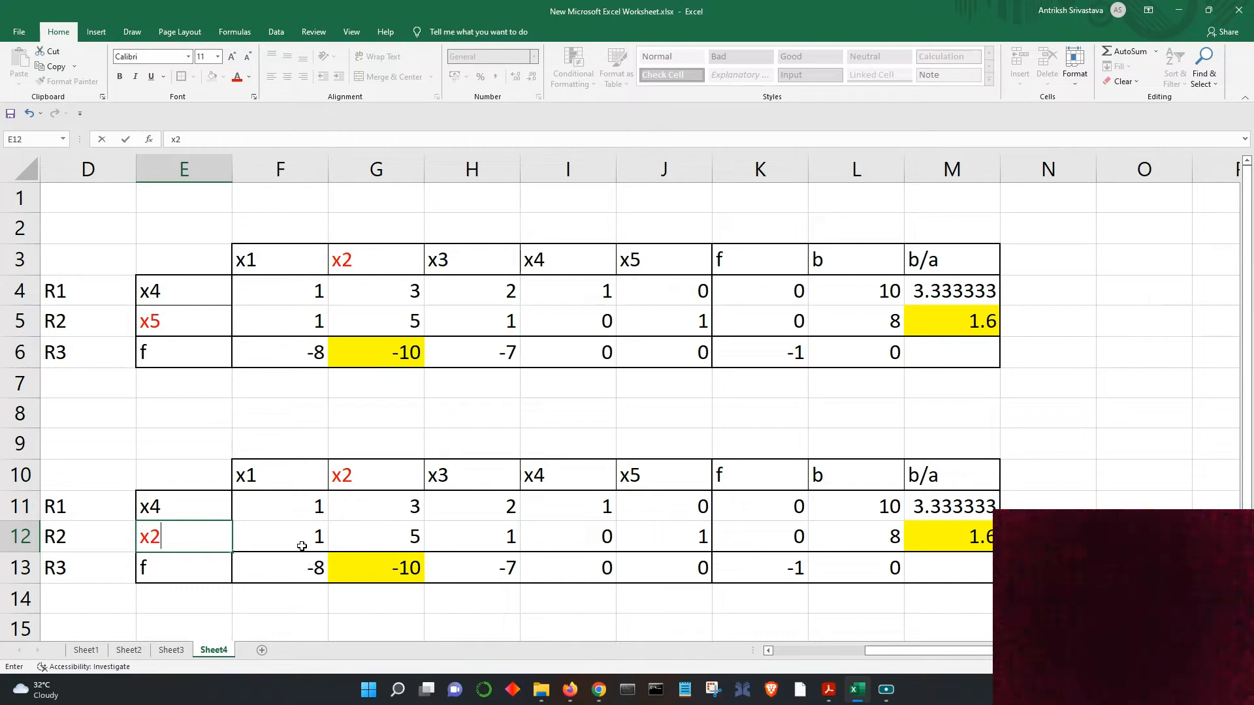
Step: Clear the copied b/a ratios in M11:M12 of the second tableau
{"action": "left_click_drag", "start_coordinate": [299, 538], "coordinate": [982, 530]}
{"action": "left_click", "coordinate": [1144, 507]}
{"action": "key", "text": "Delete"}
{"action": "left_click", "coordinate": [1144, 536]}
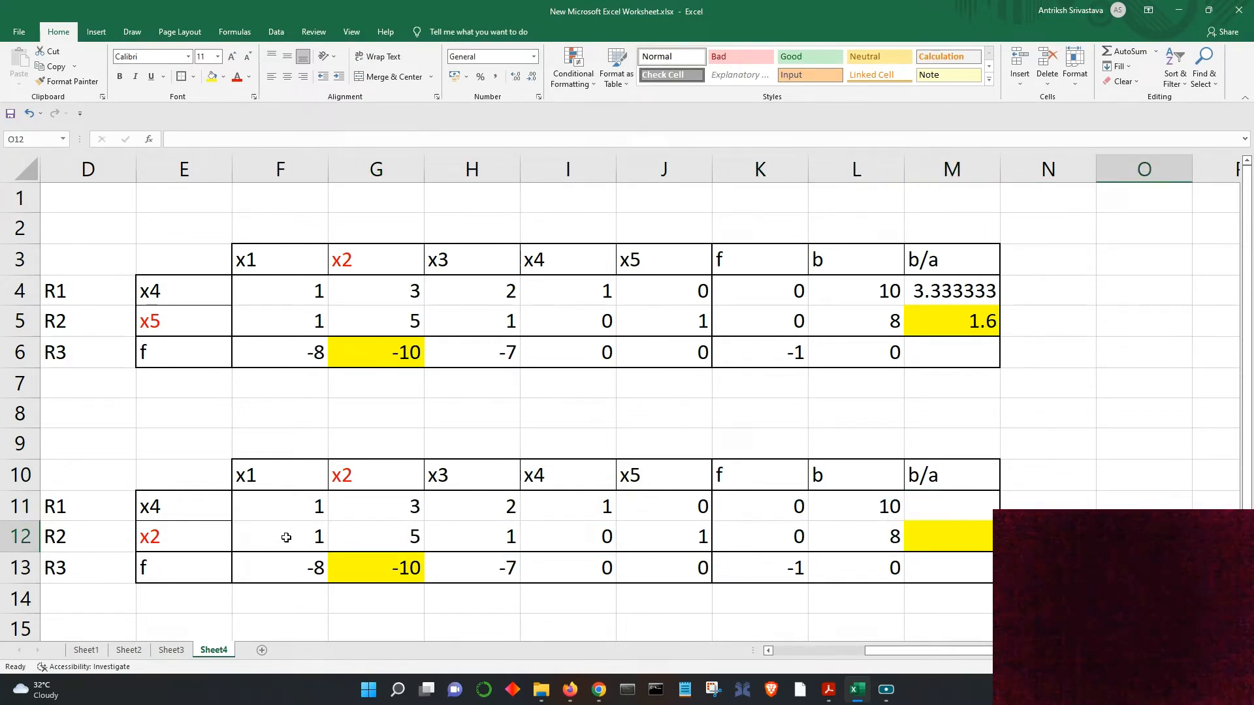
Step: Color the pivot element in G12, where row x2 meets column x2 of the second tableau, in red text
{"action": "left_click_drag", "start_coordinate": [282, 543], "coordinate": [672, 547]}
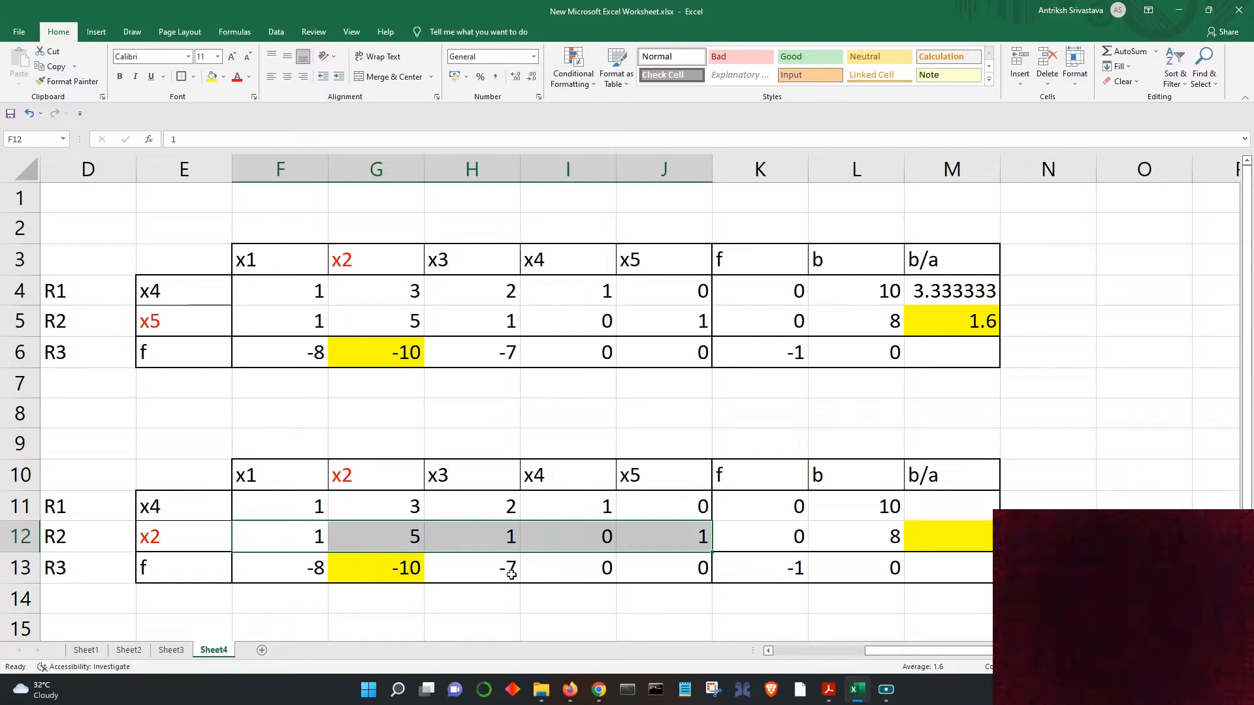
{"action": "left_click", "coordinate": [498, 605]}
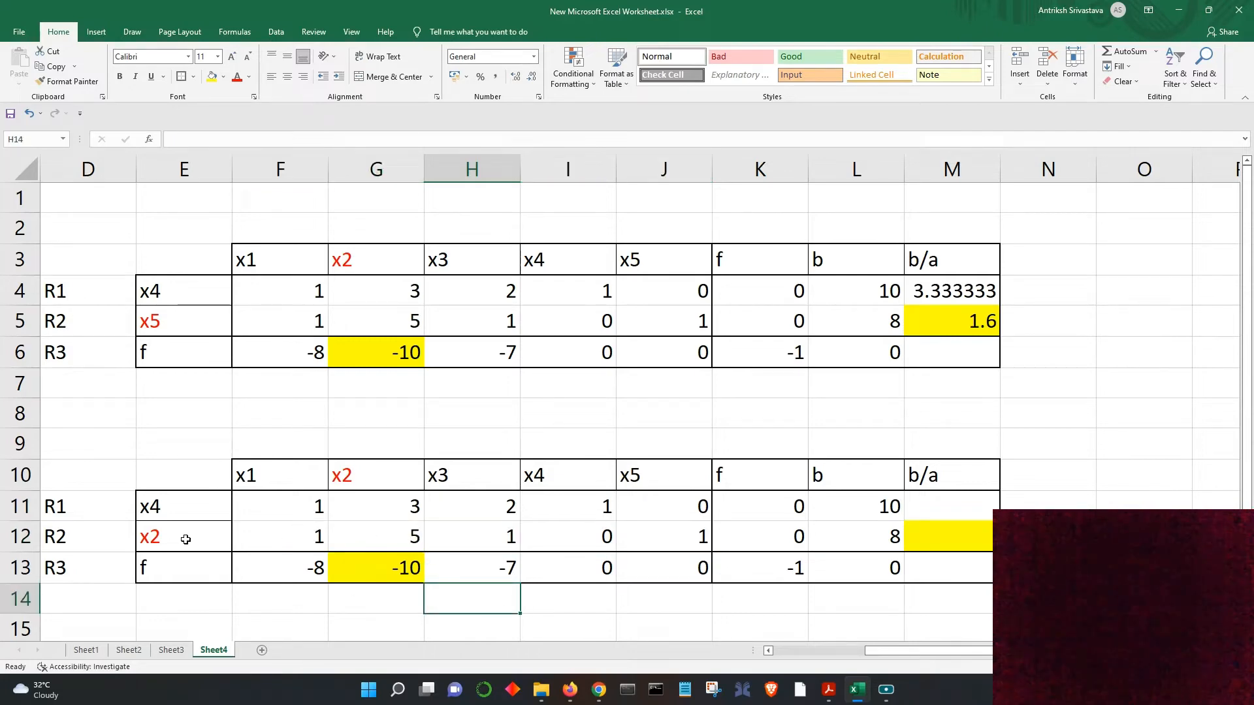
{"action": "left_click_drag", "start_coordinate": [186, 538], "coordinate": [373, 539]}
{"action": "left_click_drag", "start_coordinate": [380, 472], "coordinate": [380, 540]}
{"action": "left_click", "coordinate": [408, 542]}
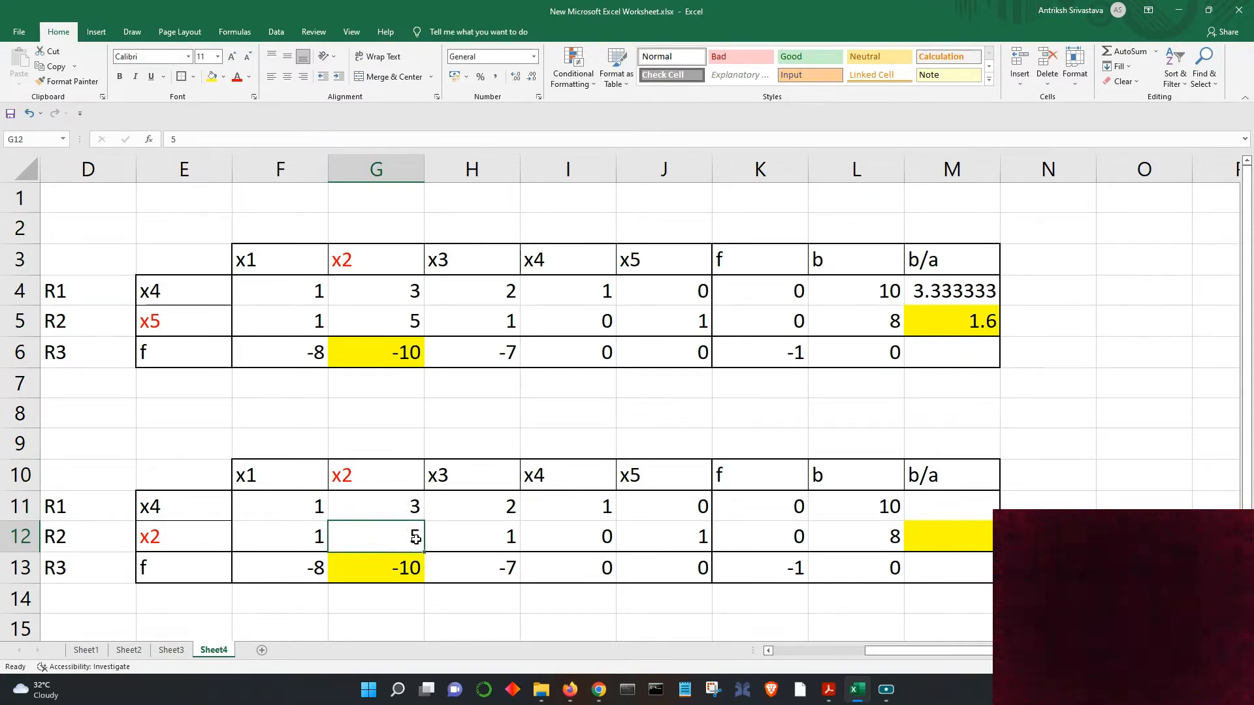
{"action": "left_click", "coordinate": [410, 504]}
{"action": "left_click", "coordinate": [408, 572]}
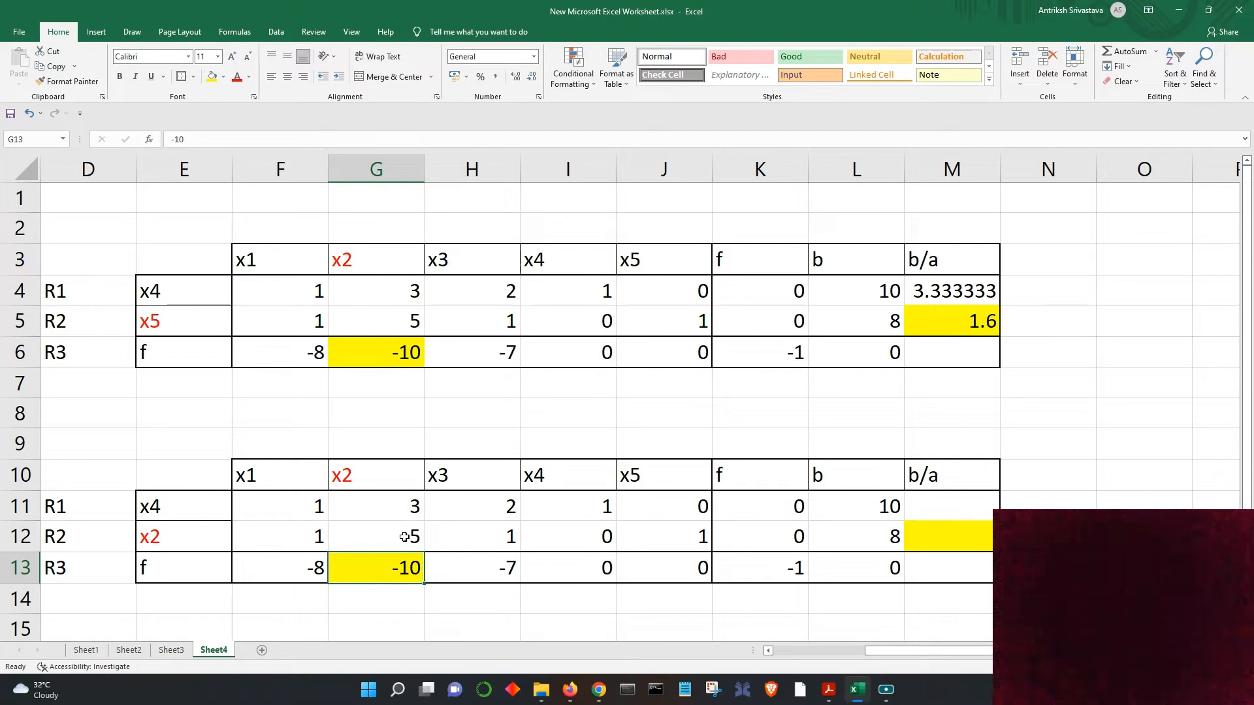
{"action": "left_click", "coordinate": [405, 538]}
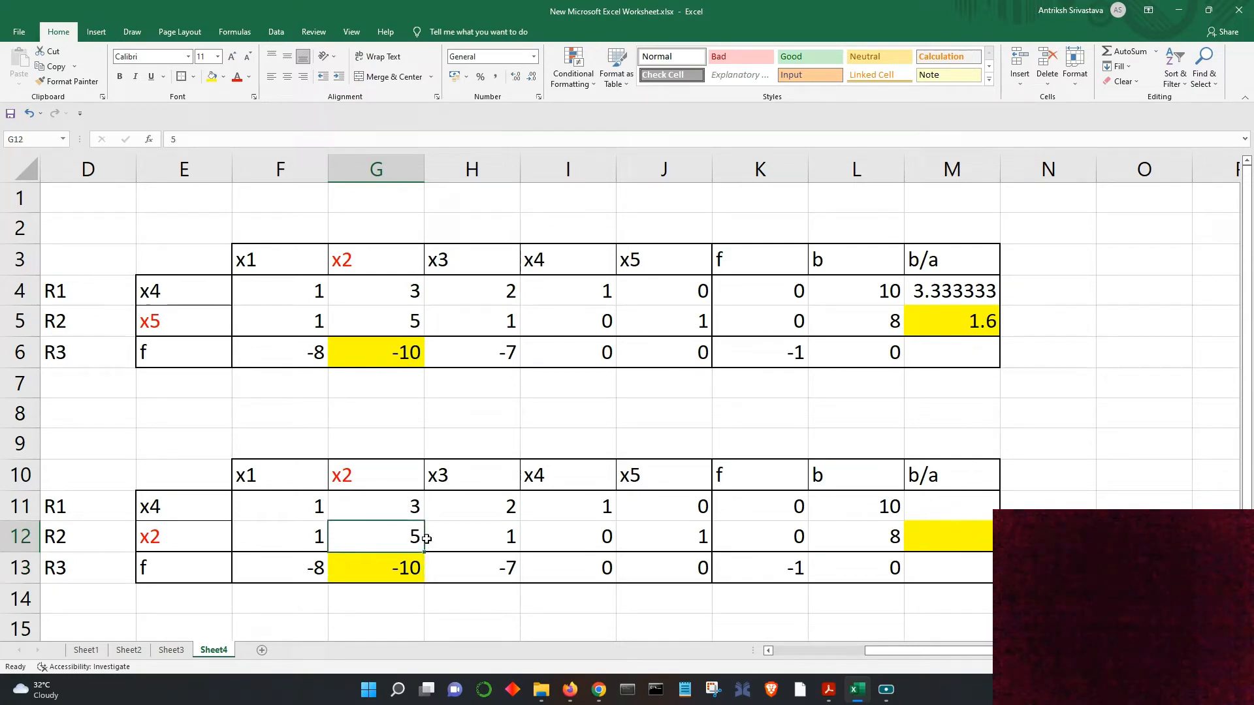
{"action": "left_click", "coordinate": [237, 76]}
{"action": "left_click", "coordinate": [415, 565]}
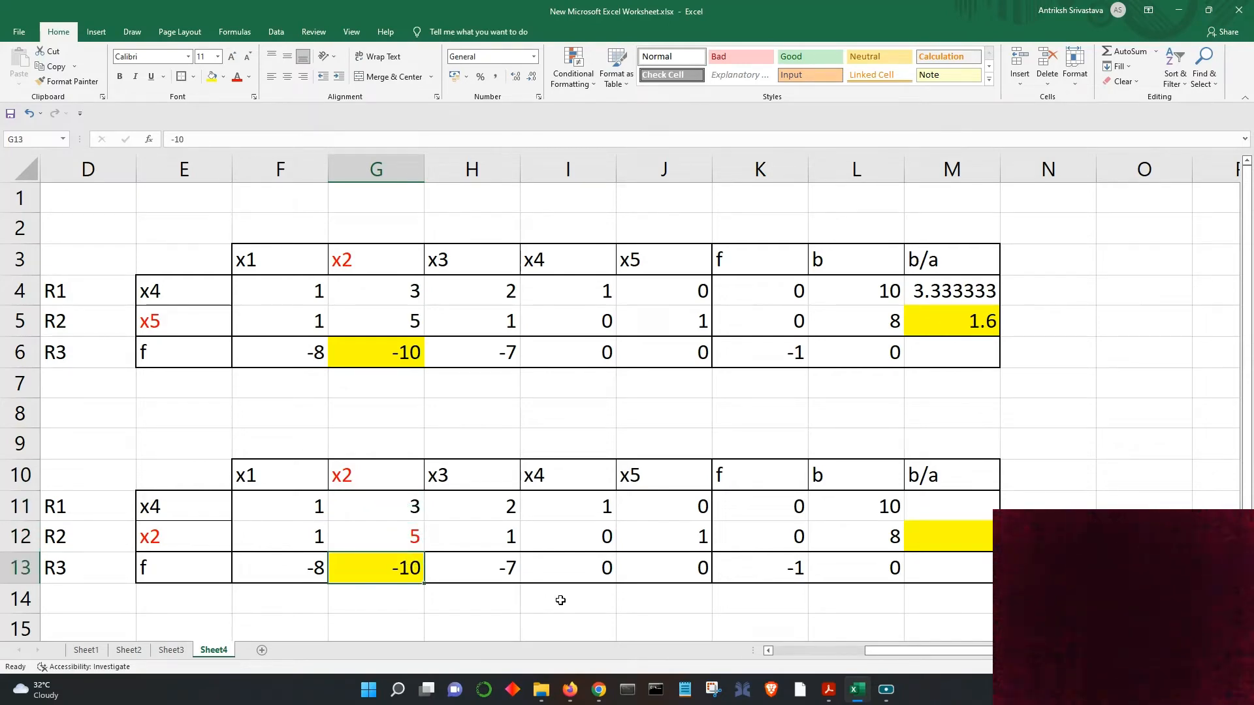
Step: Merge and center cells G15:H15 below the second tableau
{"action": "scroll", "coordinate": [560, 600], "scroll_direction": "down", "scroll_amount": 1}
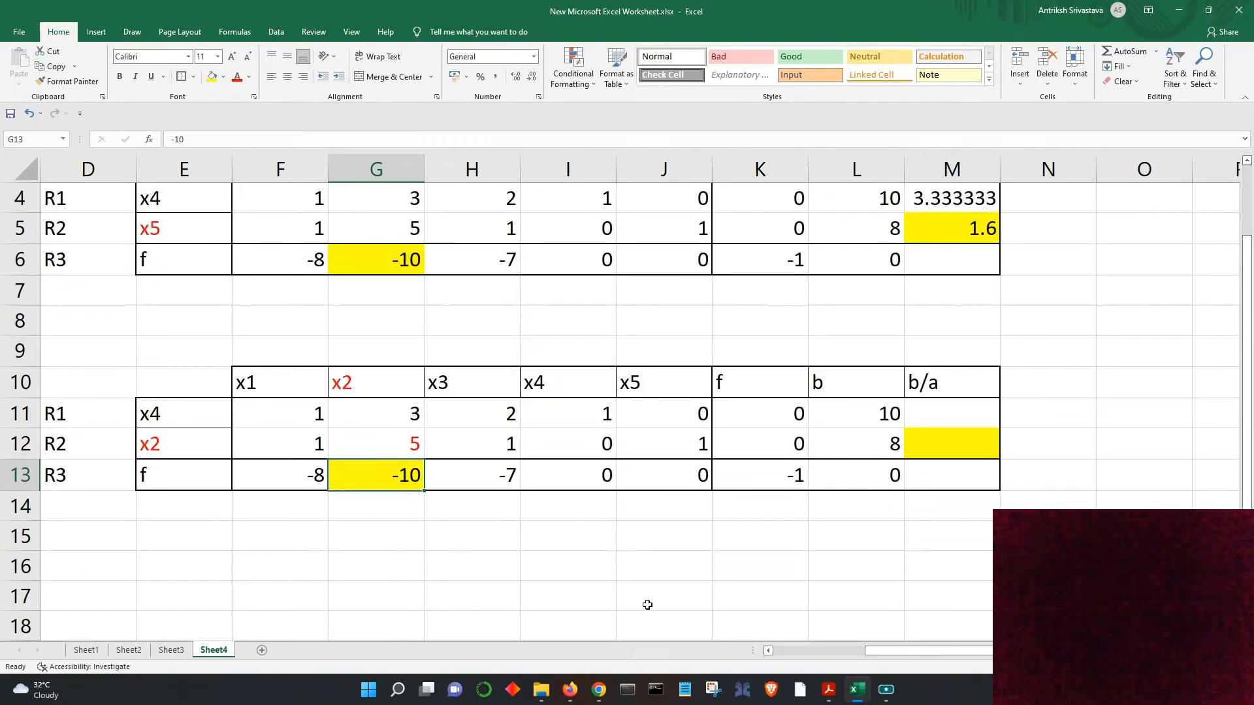
{"action": "left_click", "coordinate": [118, 485]}
{"action": "left_click", "coordinate": [118, 417]}
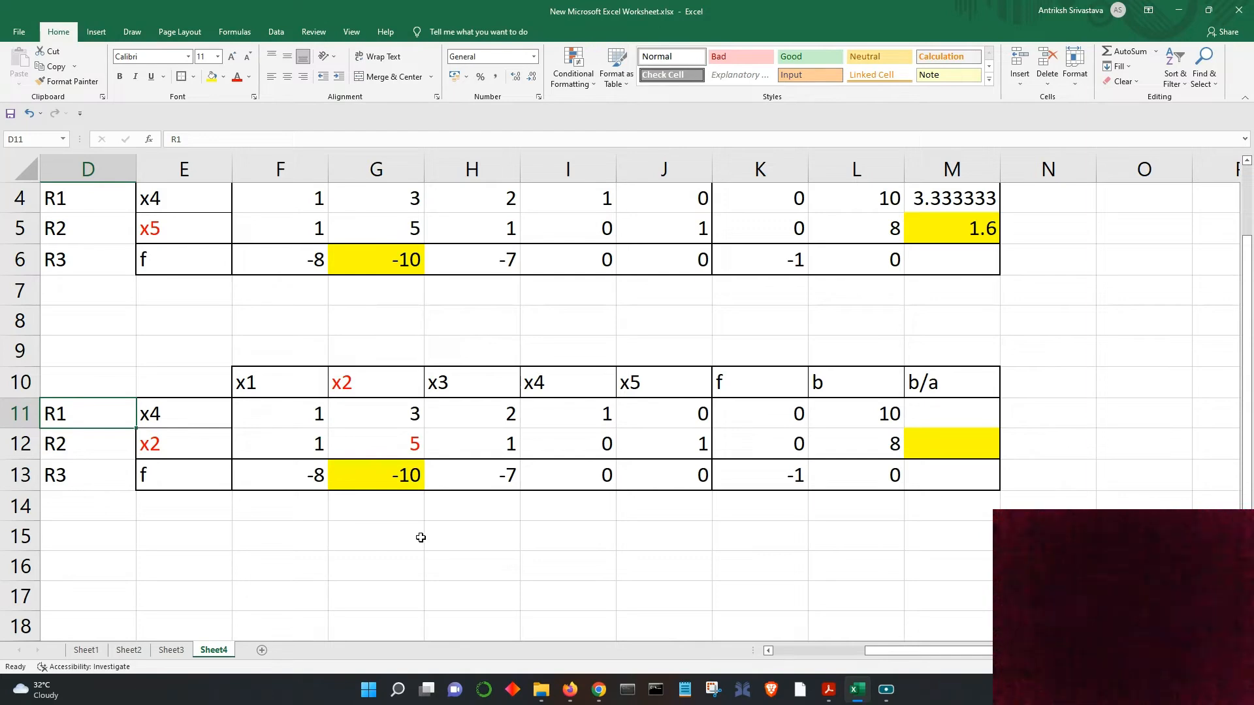
{"action": "left_click_drag", "start_coordinate": [358, 535], "coordinate": [477, 535]}
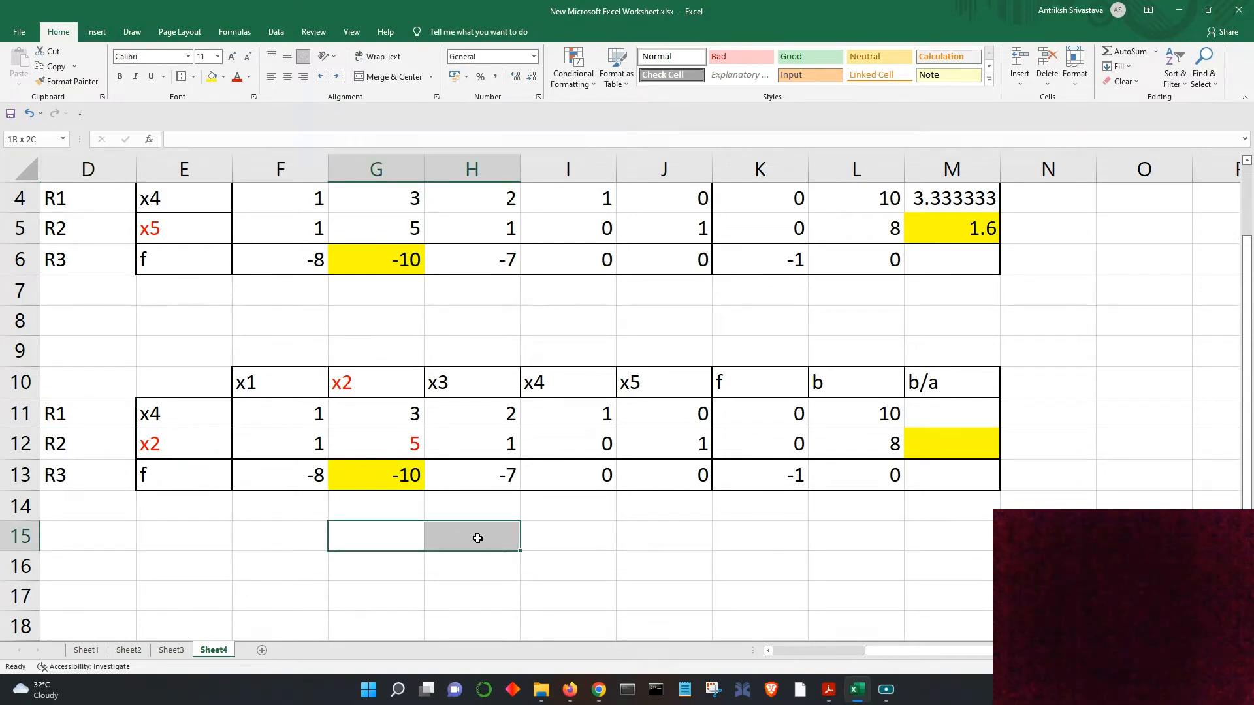
{"action": "left_click", "coordinate": [506, 585]}
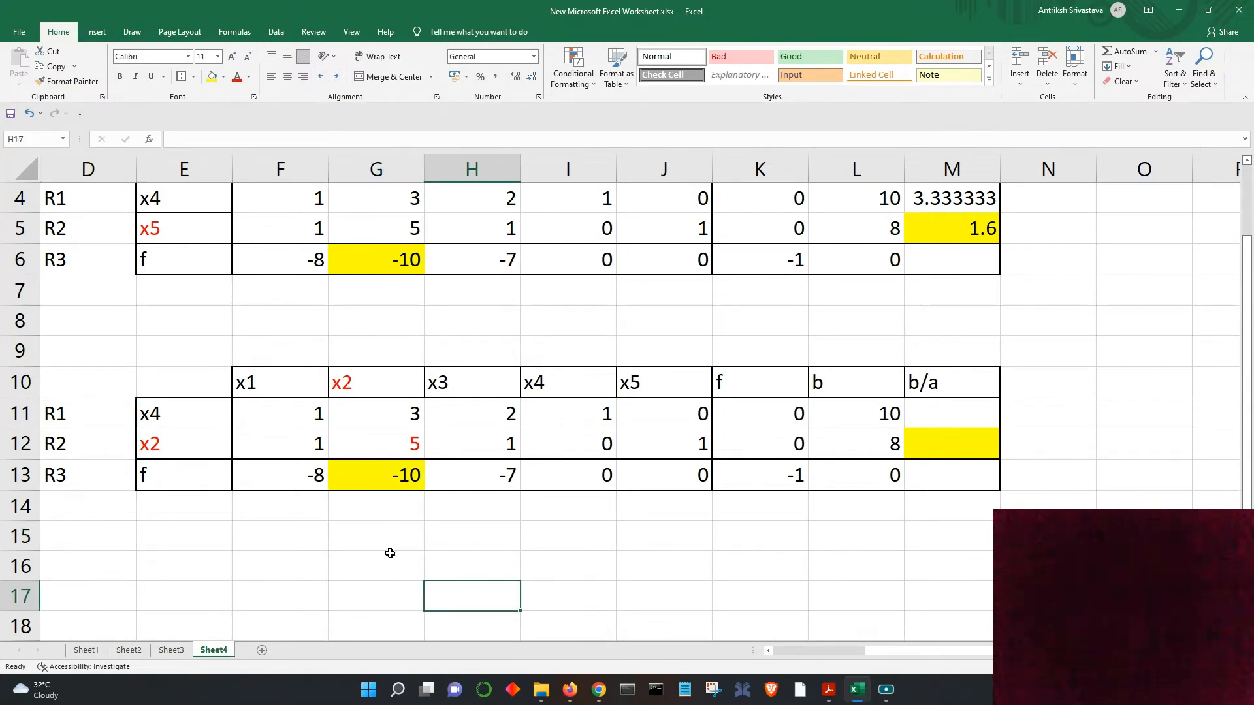
{"action": "left_click_drag", "start_coordinate": [381, 536], "coordinate": [488, 539]}
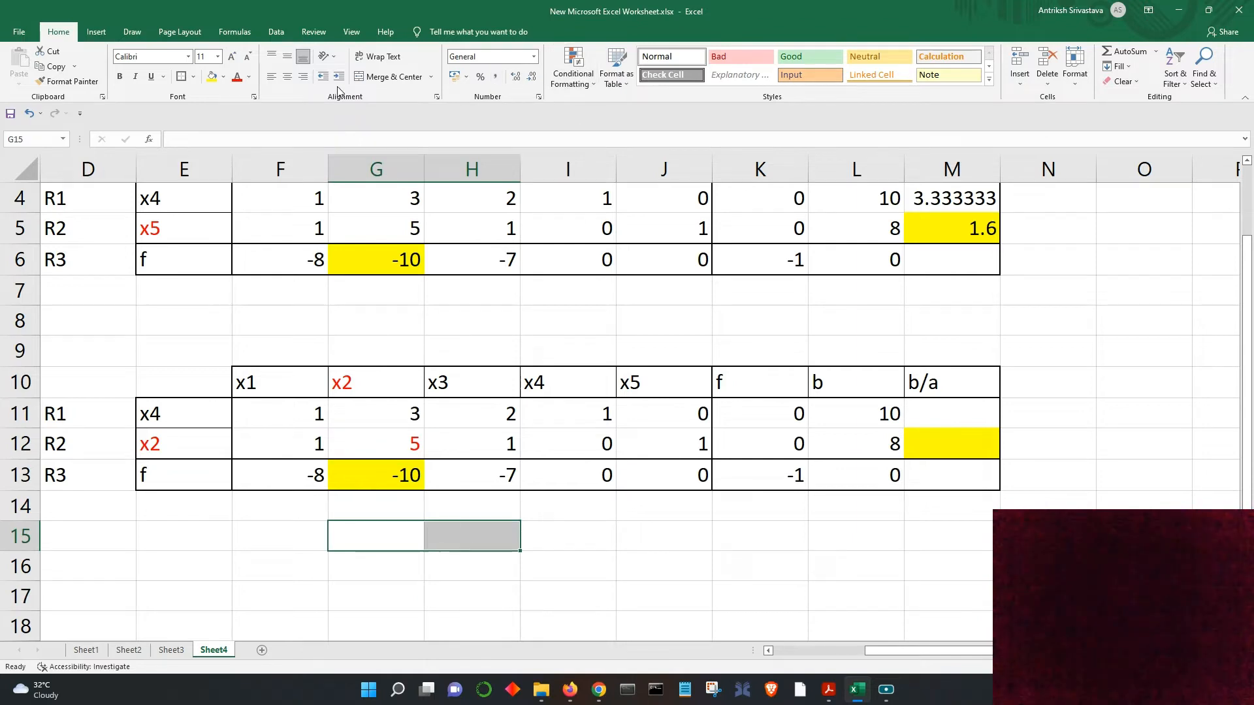
{"action": "left_click", "coordinate": [358, 78]}
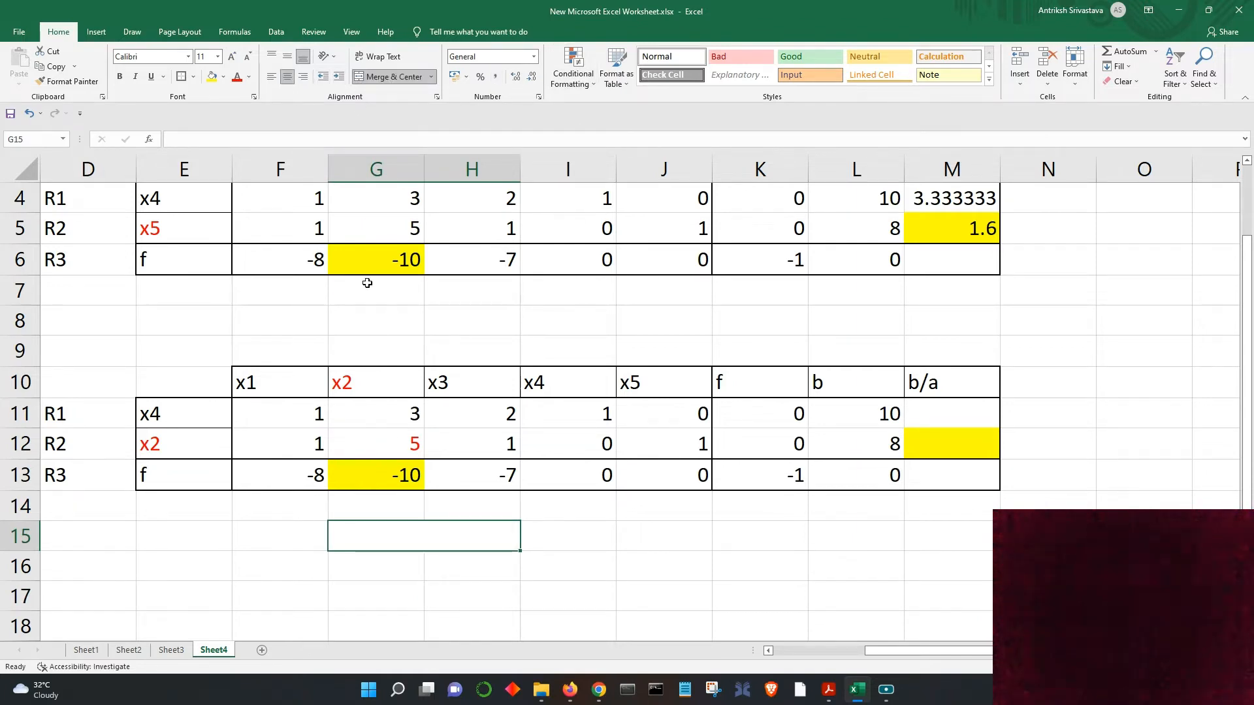
Step: Write the row operation "R1 = R1/3*5-R2" in the merged cell G15:H15
{"action": "double_click", "coordinate": [384, 536]}
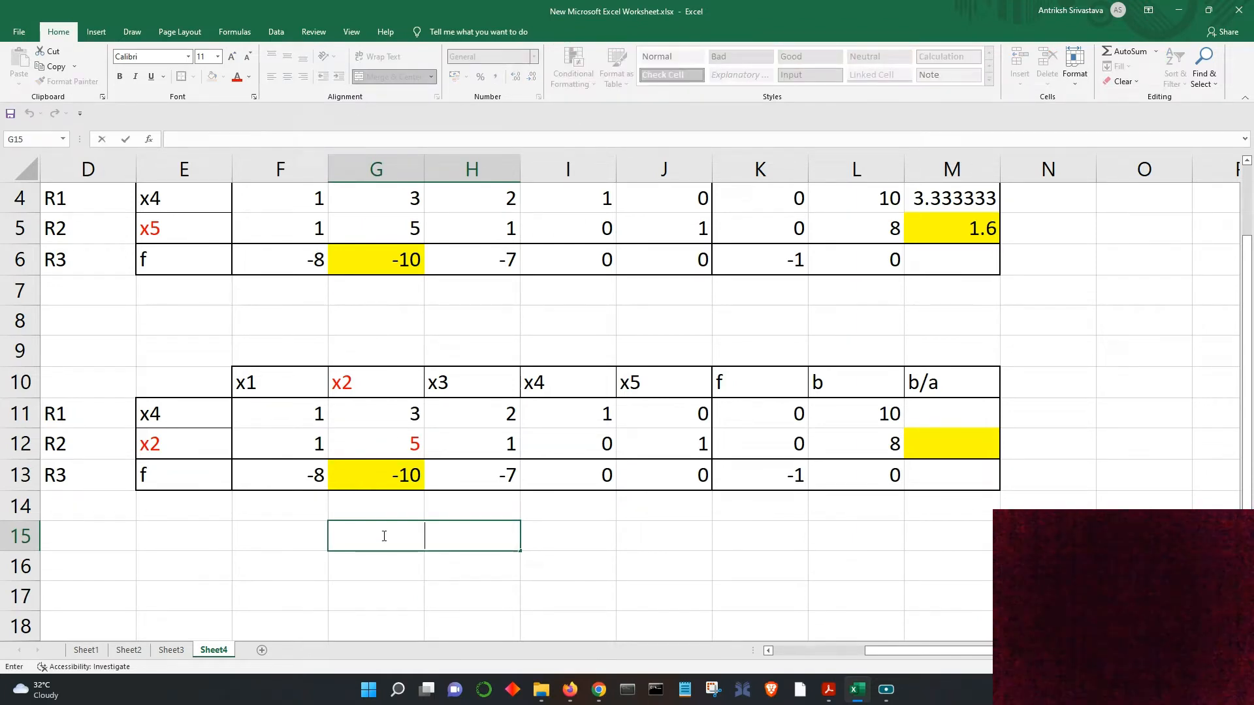
{"action": "type", "text": "R1 = R1/"}
{"action": "type", "text": "3"}
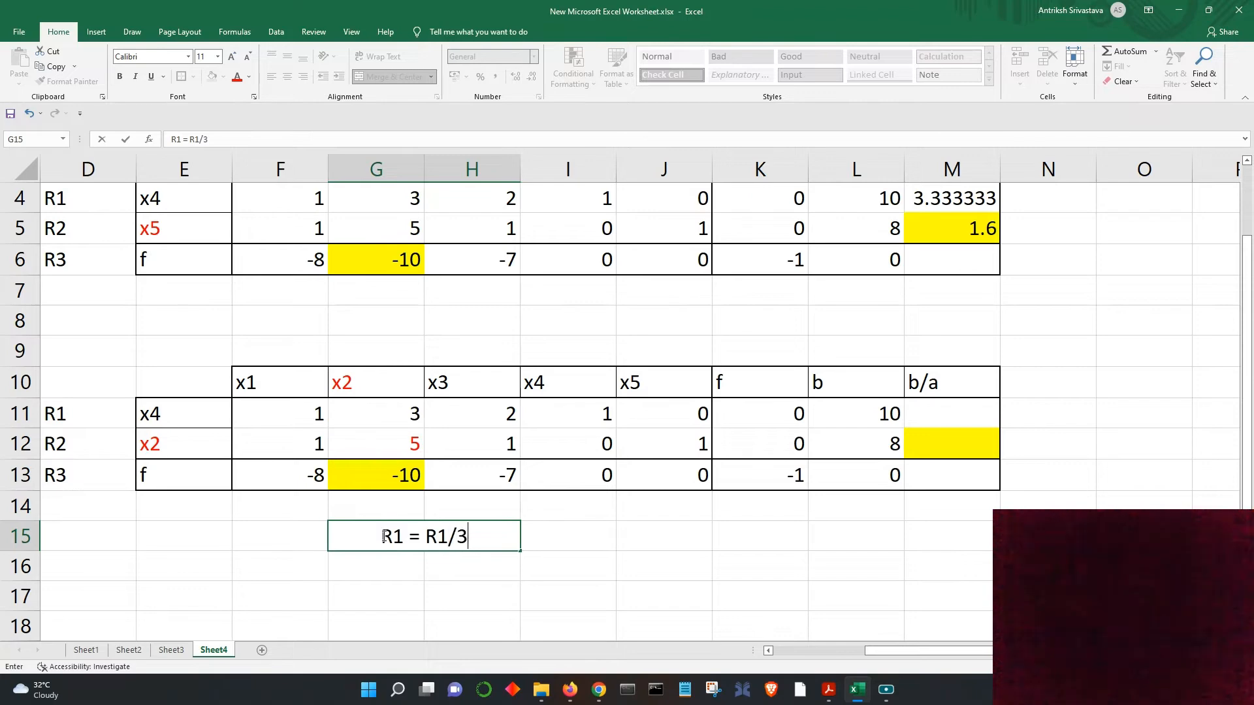
{"action": "type", "text": "*5-R2"}
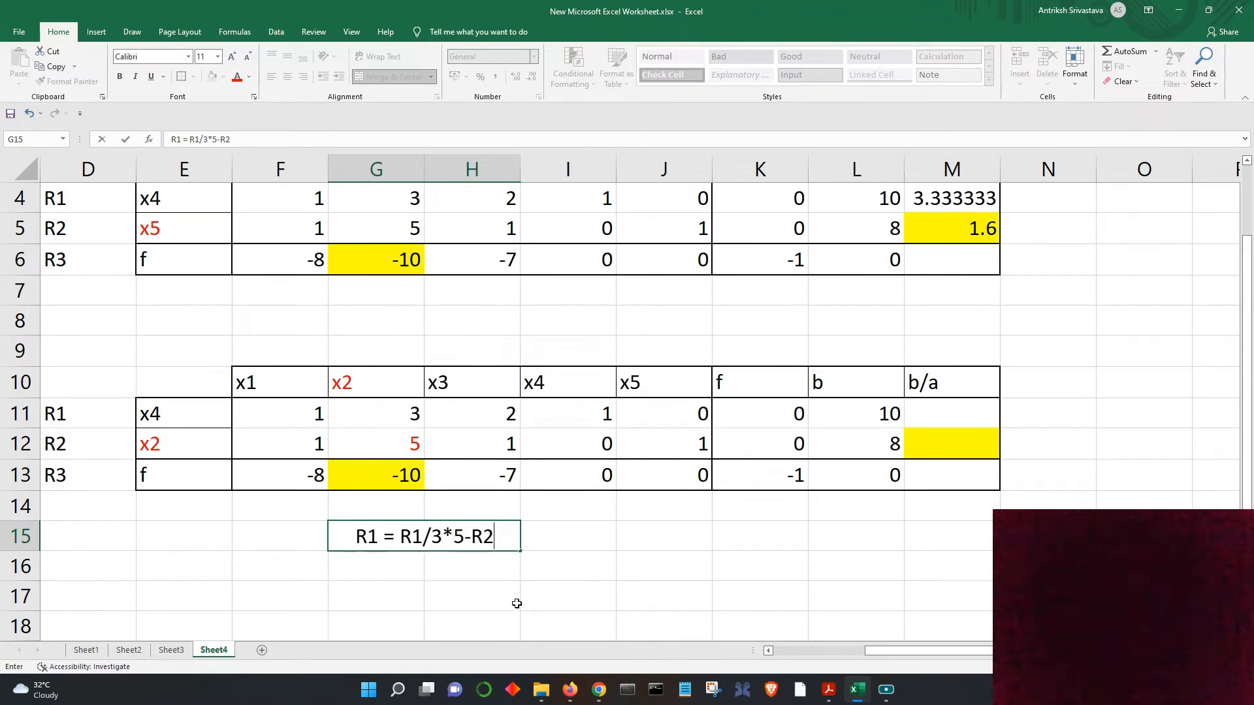
{"action": "left_click", "coordinate": [547, 578]}
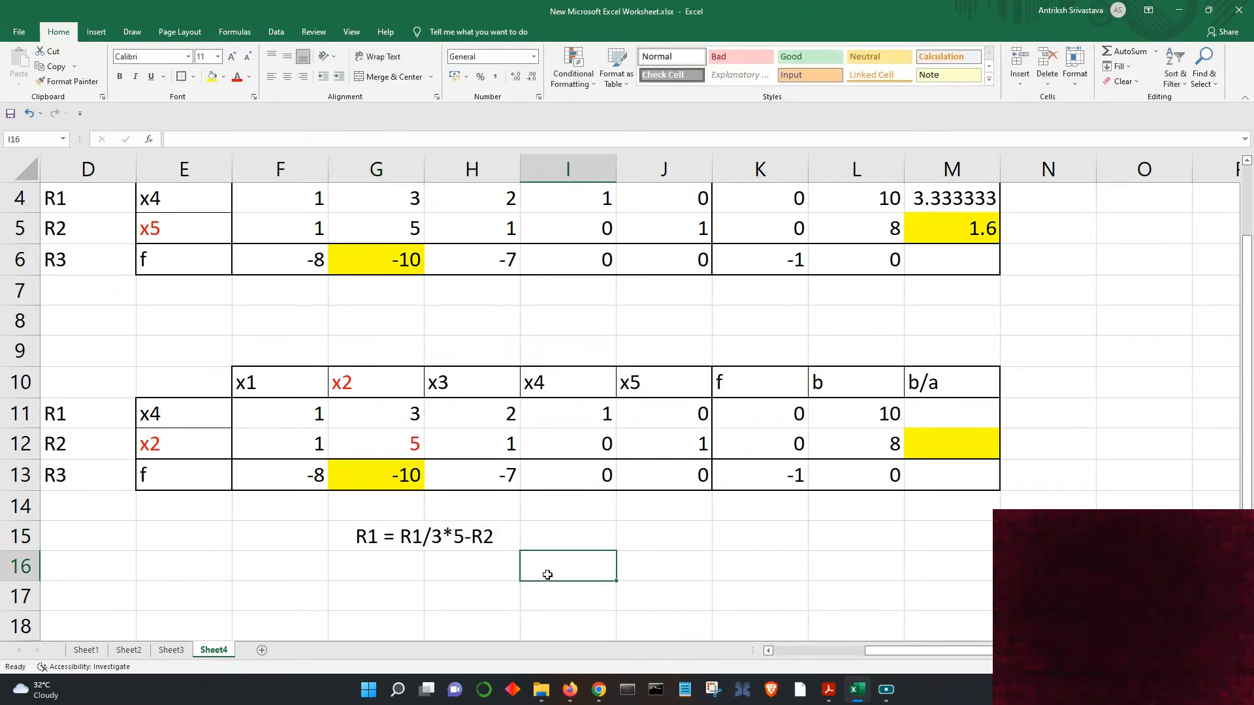
{"action": "left_click", "coordinate": [502, 543]}
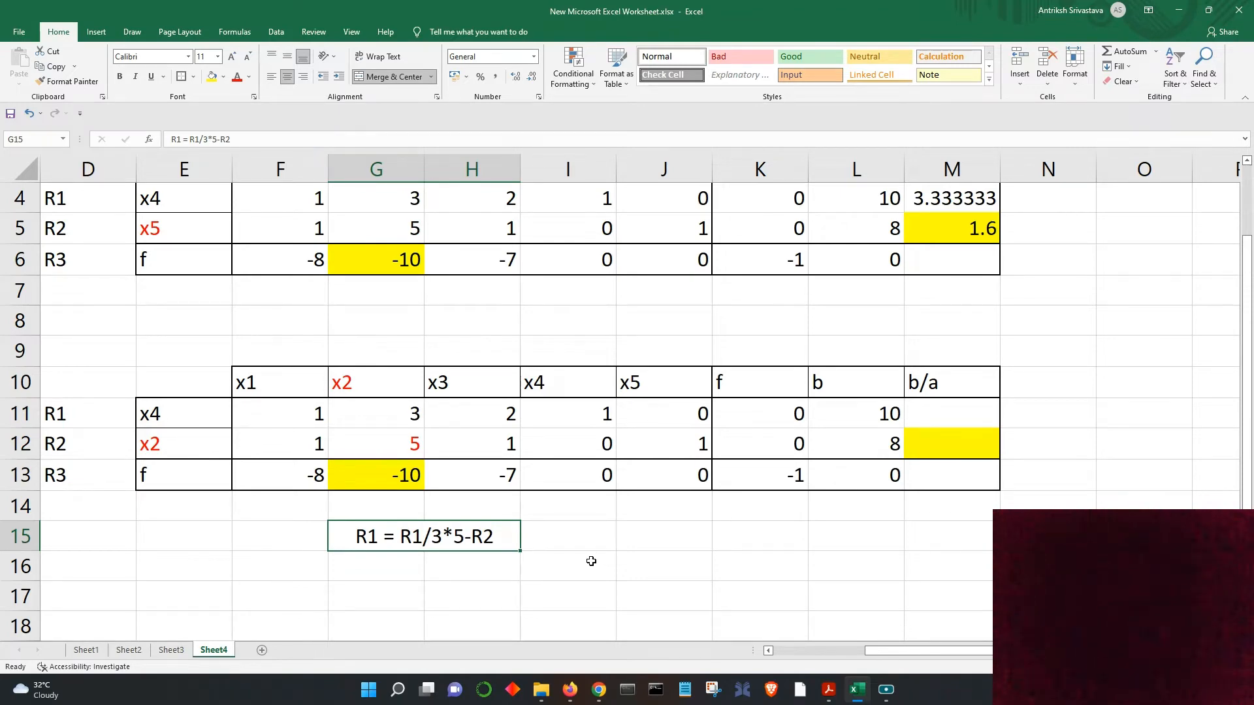
Step: Calculate the new R1 value for column x1 in F17 with the formula =F11/3*5-F12
{"action": "scroll", "coordinate": [591, 561], "scroll_direction": "down", "scroll_amount": 1}
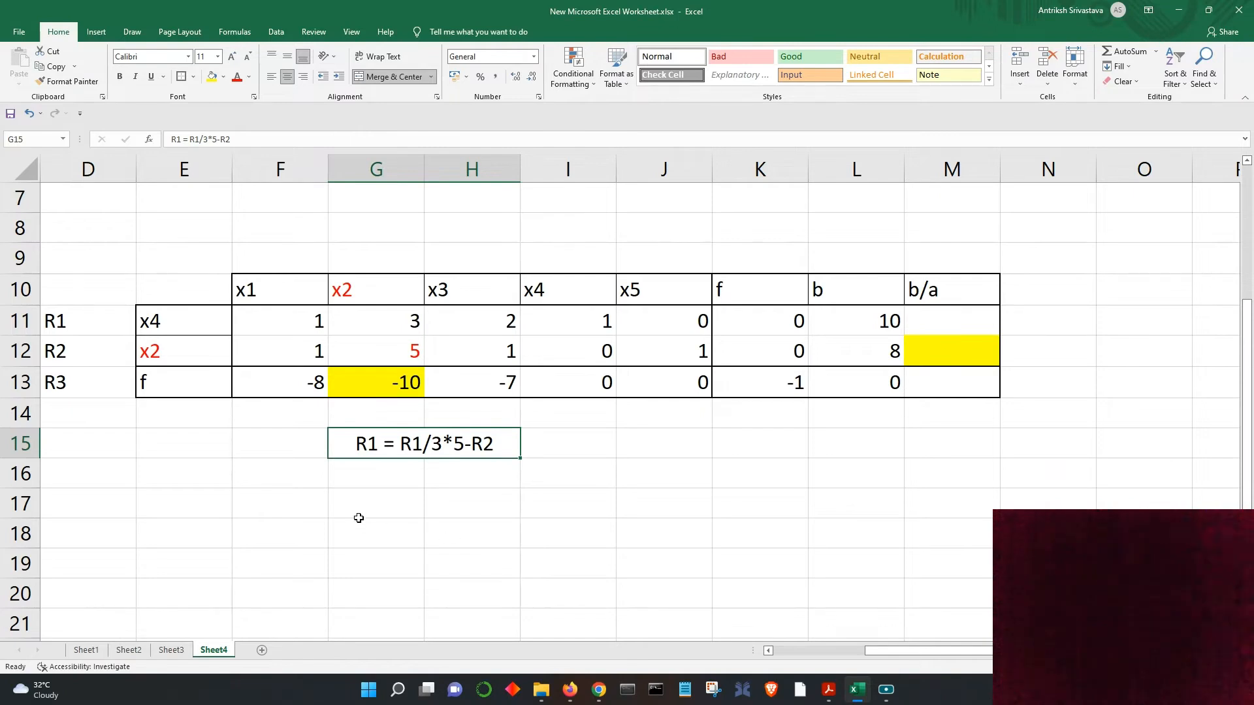
{"action": "left_click", "coordinate": [298, 507]}
{"action": "type", "text": "="}
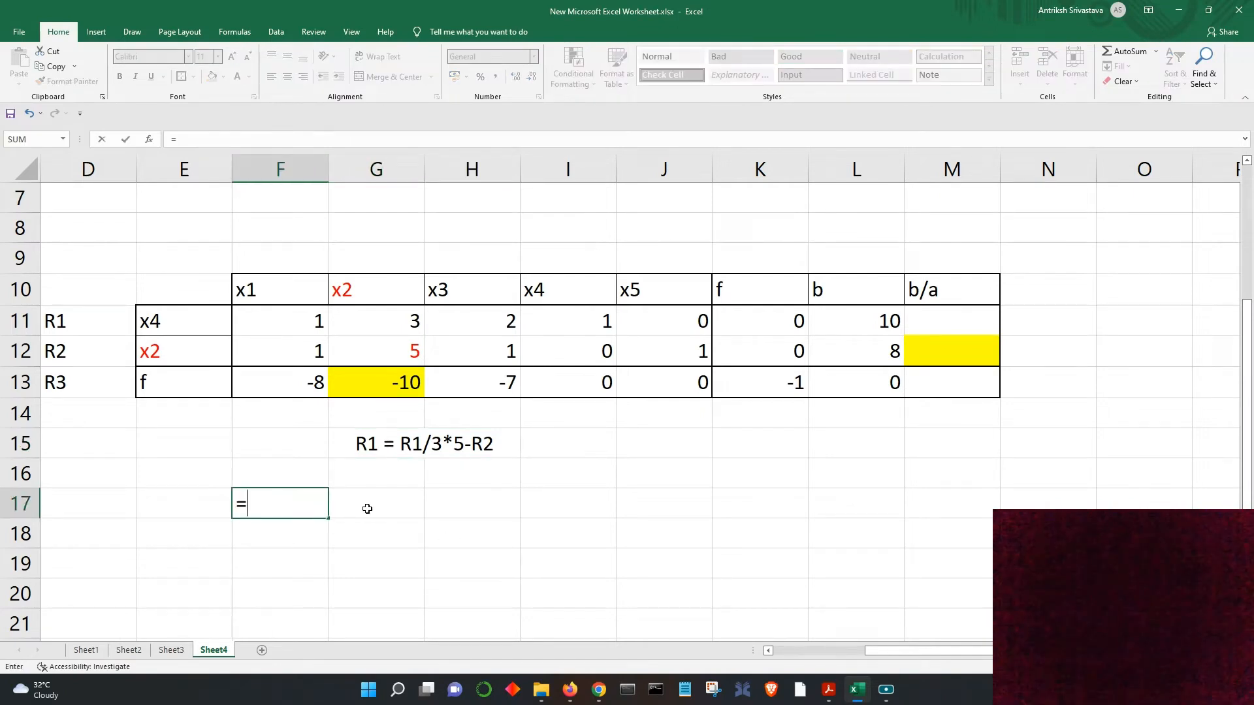
{"action": "left_click", "coordinate": [311, 325]}
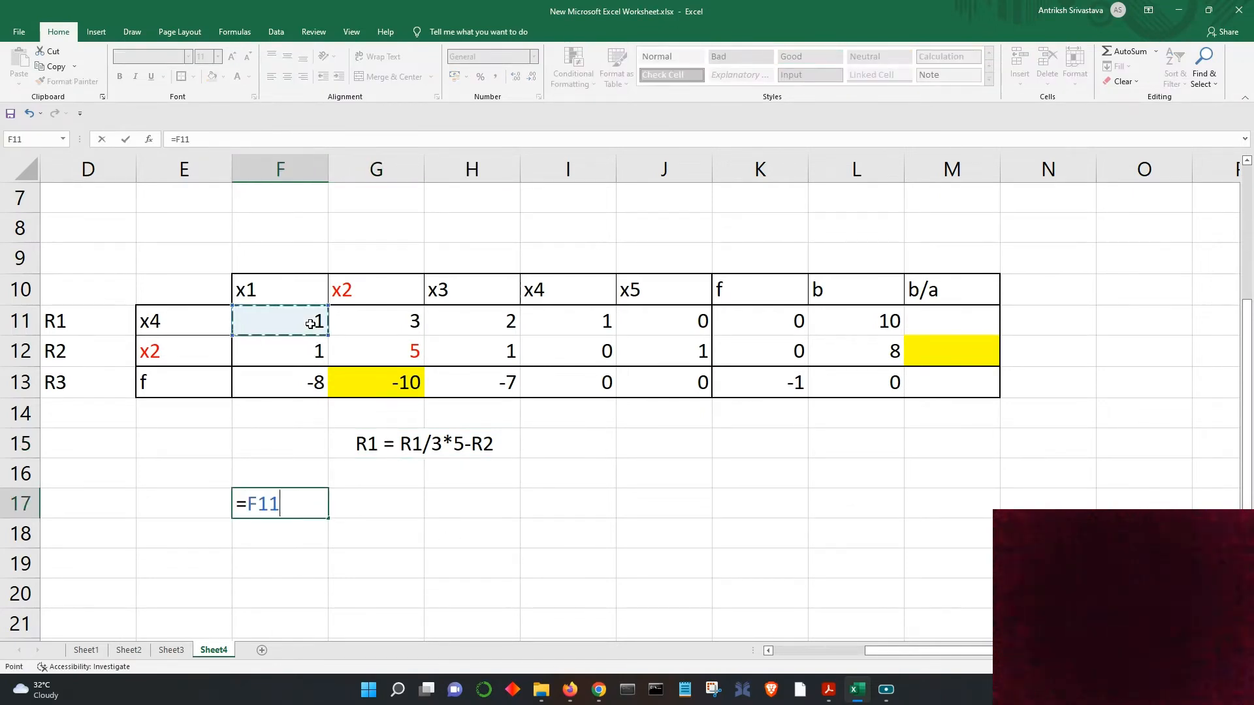
{"action": "type", "text": "/ "}
{"action": "type", "text": "*5"}
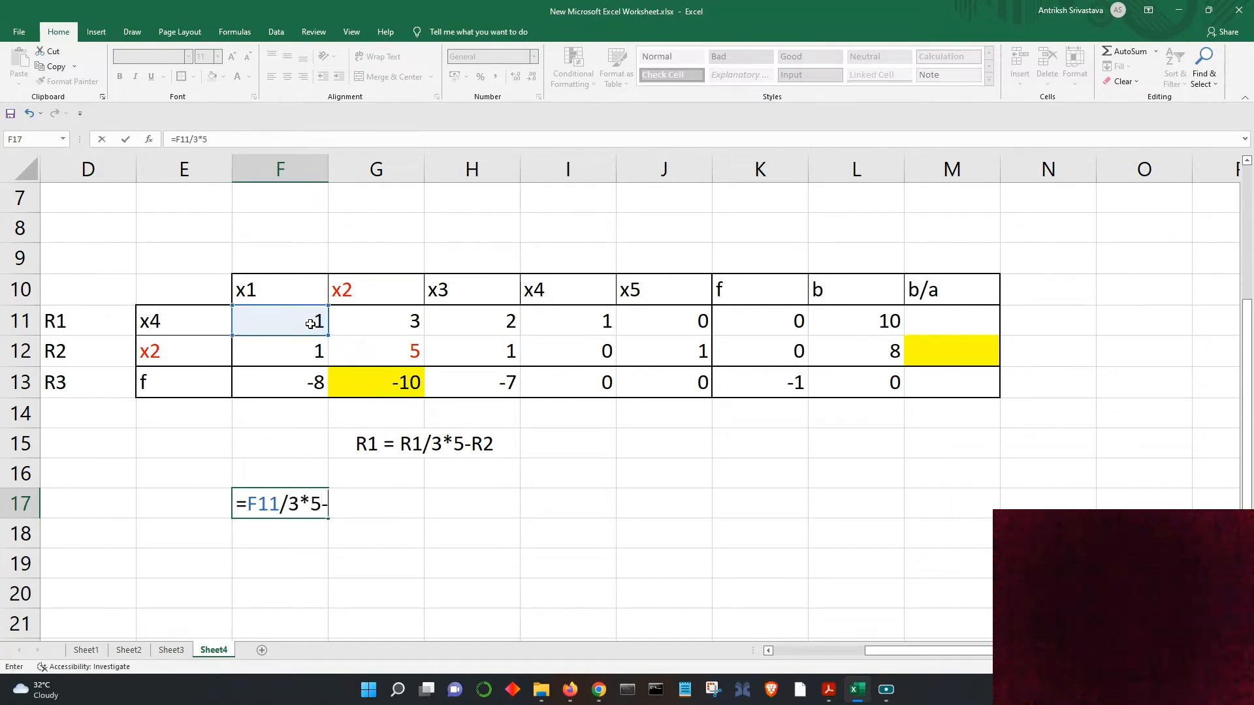
{"action": "type", "text": "-"}
{"action": "left_click", "coordinate": [300, 358]}
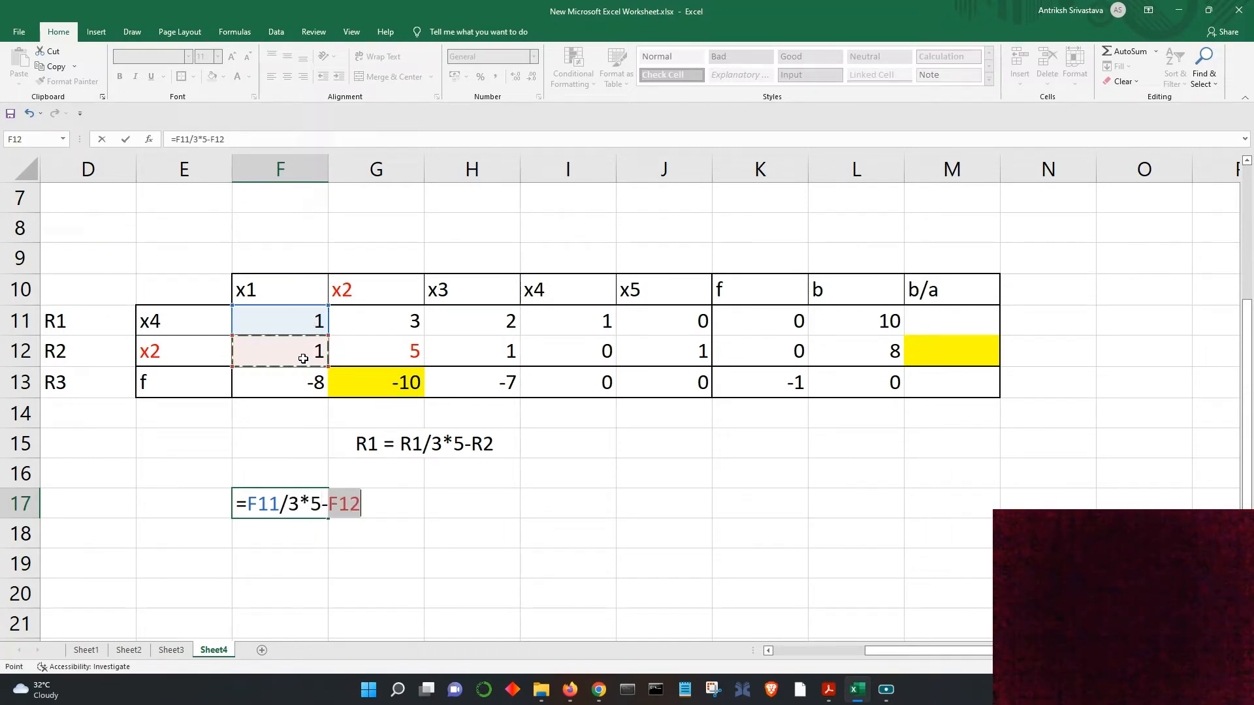
{"action": "key", "text": "Return"}
Step: Fill the F17 formula across the row to L17
{"action": "left_click", "coordinate": [294, 504]}
{"action": "left_click_drag", "start_coordinate": [327, 518], "coordinate": [883, 510]}
{"action": "left_click", "coordinate": [604, 569]}
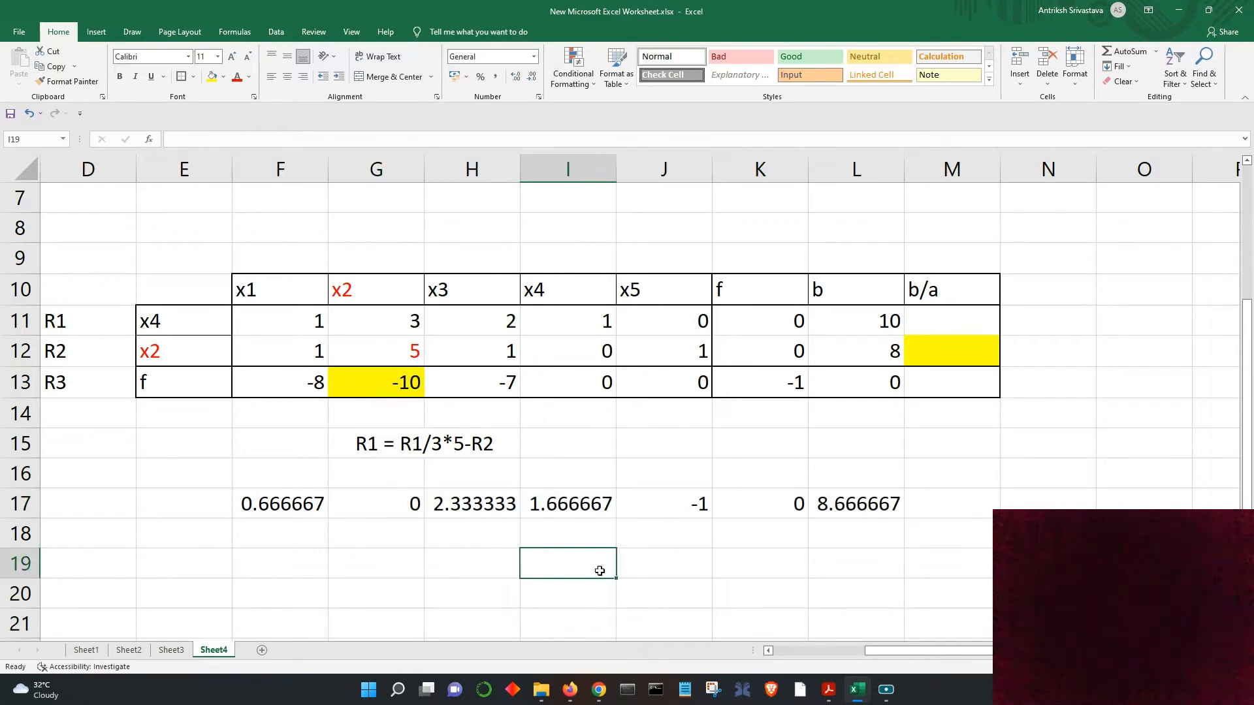
{"action": "left_click", "coordinate": [407, 509]}
{"action": "left_click", "coordinate": [307, 554]}
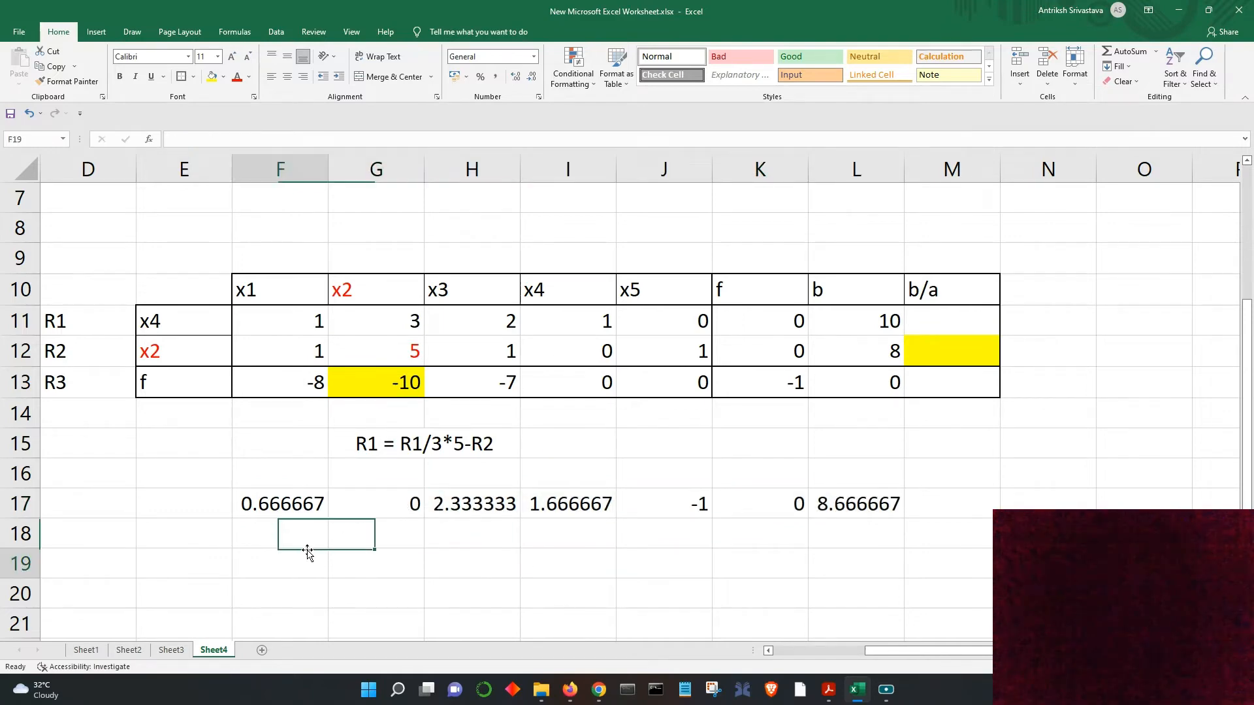
Step: Copy the calculated row F17:L17 and paste it as values over R1 in F11:L11
{"action": "left_click_drag", "start_coordinate": [286, 510], "coordinate": [844, 503]}
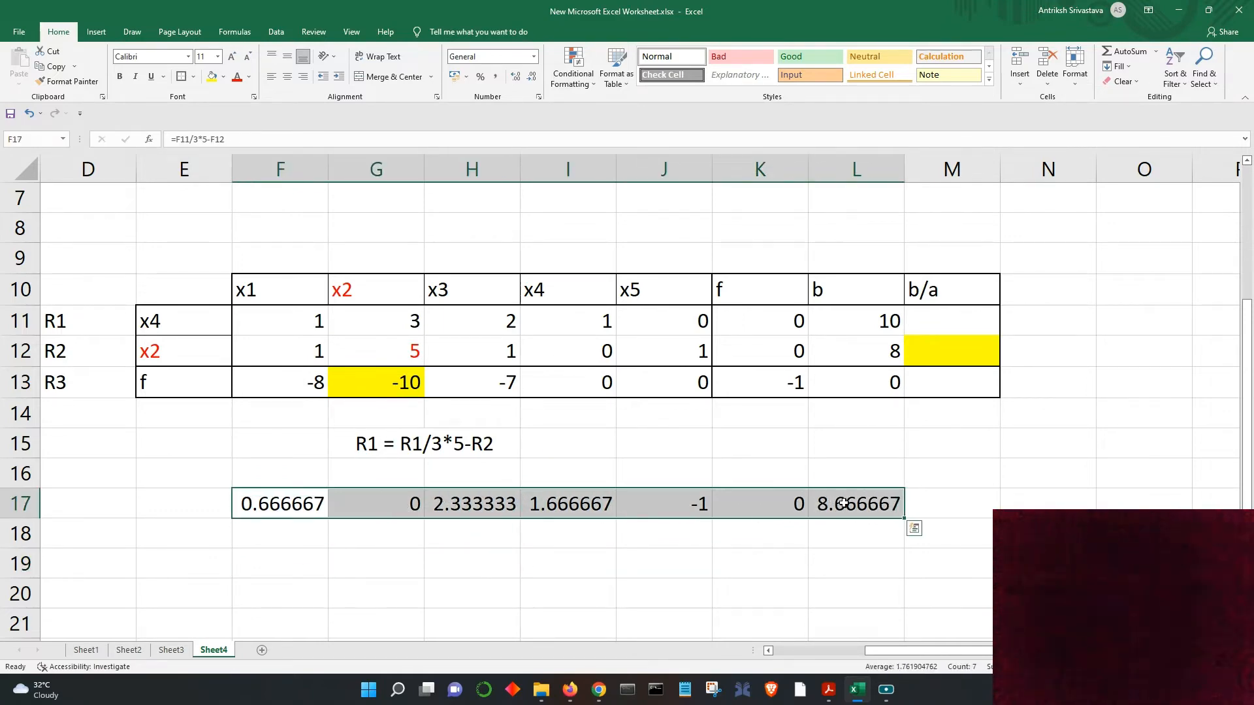
{"action": "key", "text": "ctrl+c"}
{"action": "left_click_drag", "start_coordinate": [249, 319], "coordinate": [851, 325]}
{"action": "right_click", "coordinate": [852, 325]}
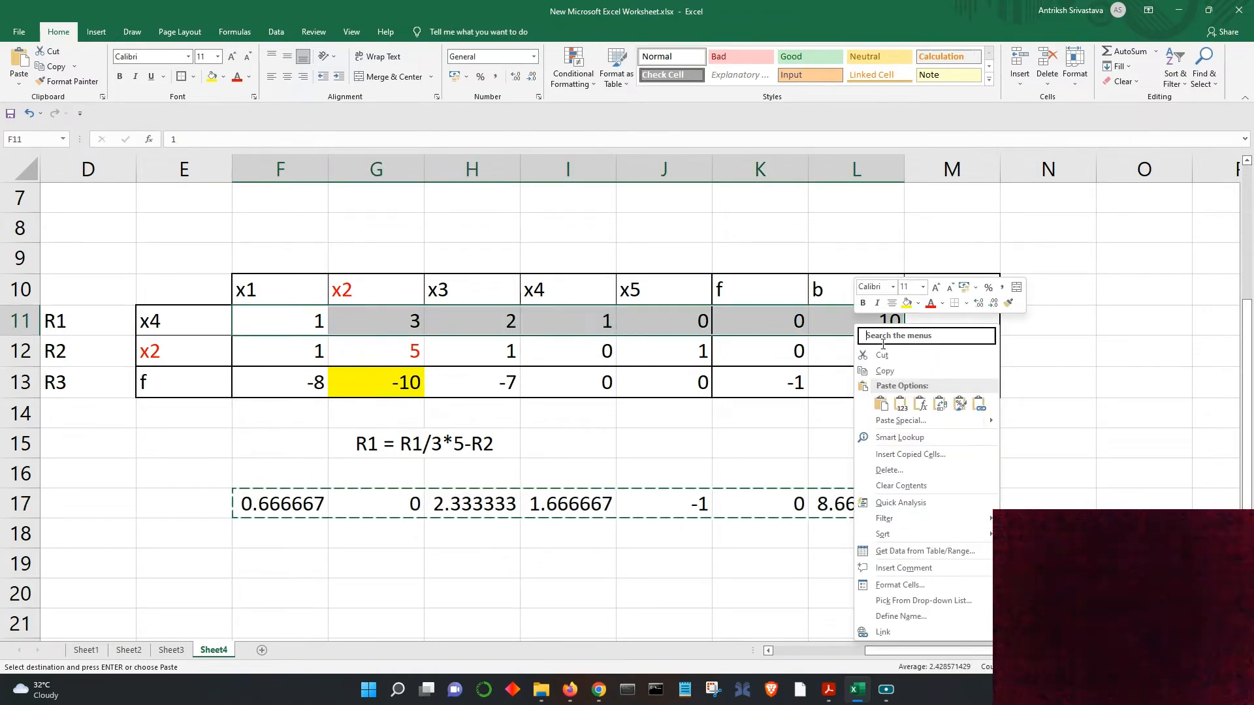
{"action": "left_click", "coordinate": [900, 402]}
{"action": "left_click", "coordinate": [673, 592]}
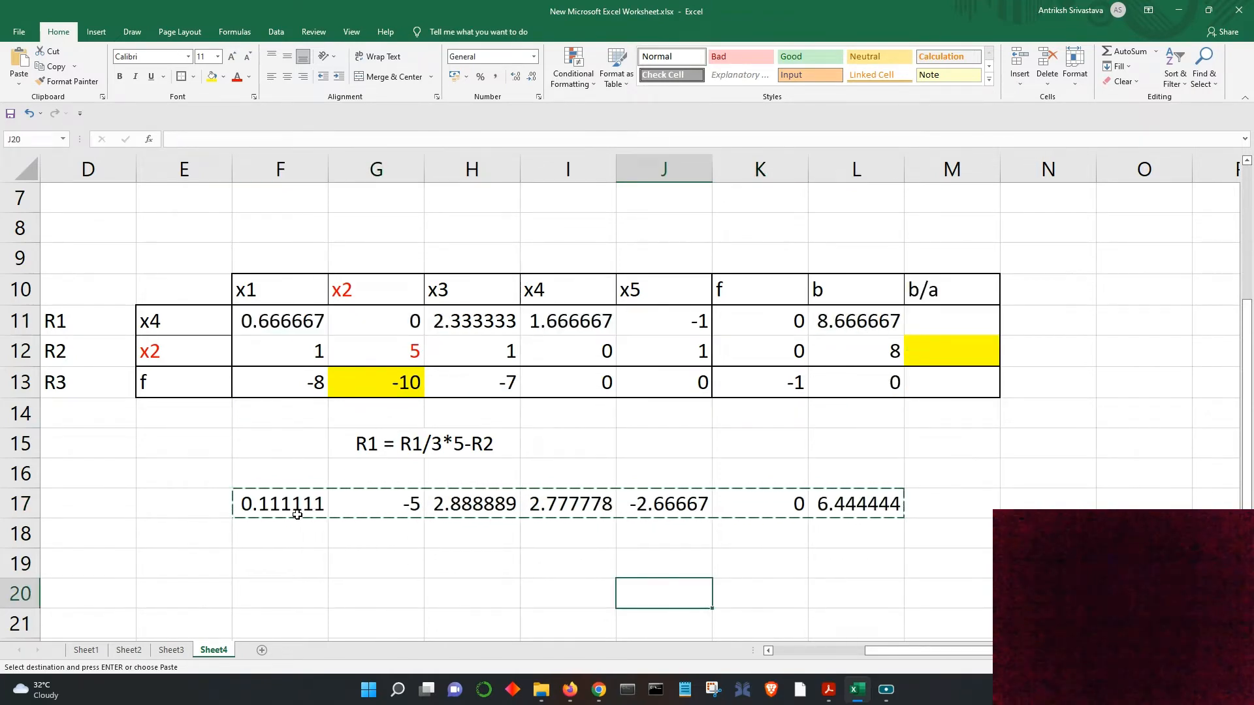
Step: Clear the helper calculations in F17:L17
{"action": "left_click_drag", "start_coordinate": [297, 511], "coordinate": [848, 512]}
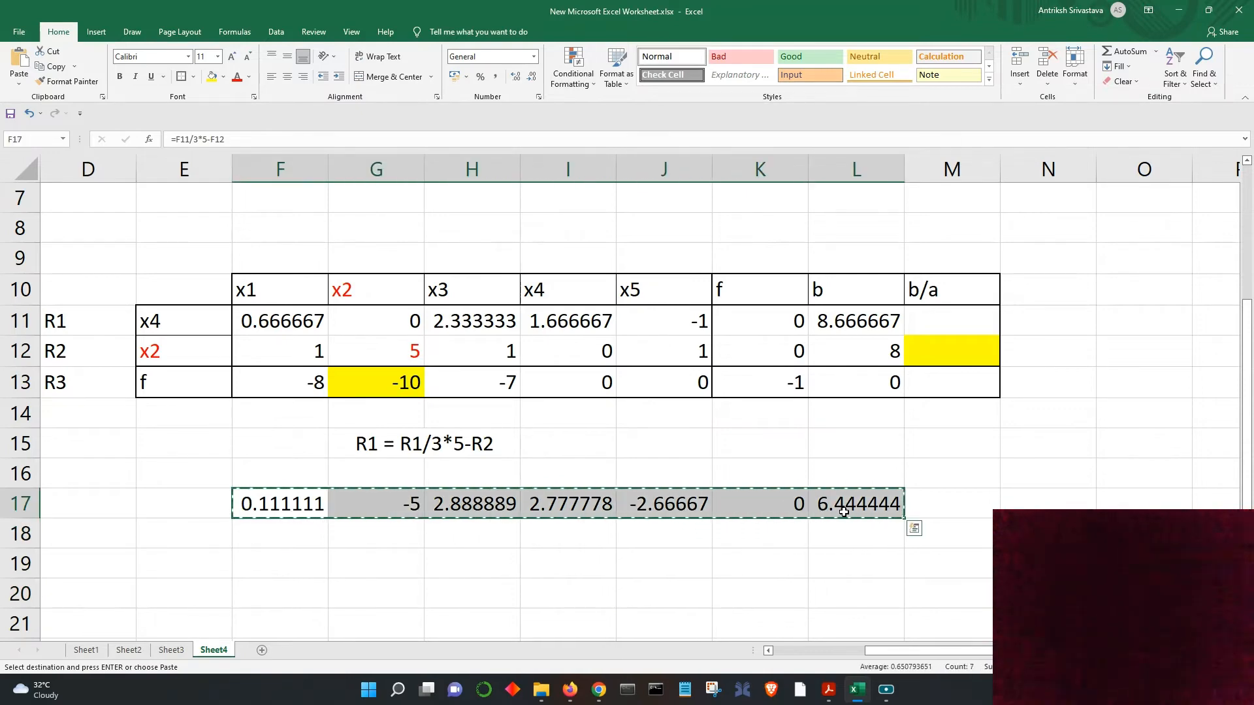
{"action": "key", "text": "Delete"}
{"action": "left_click", "coordinate": [647, 544]}
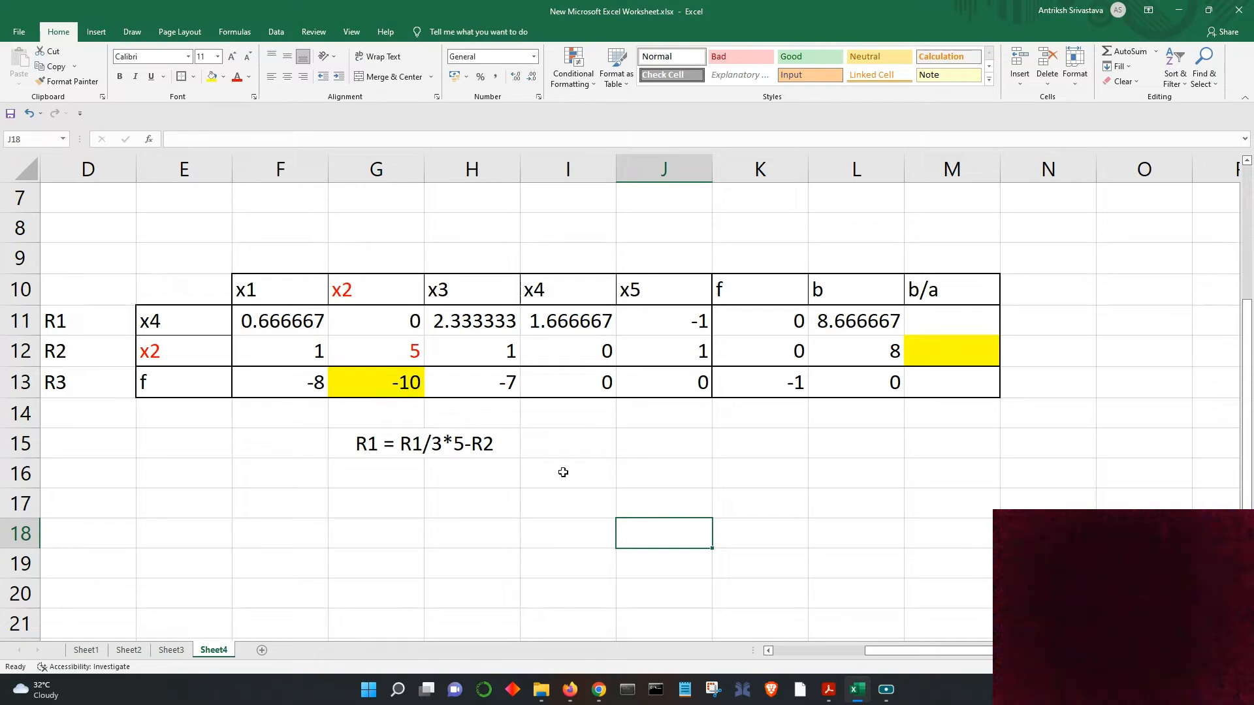
Step: Merge and center J15:K15 and enter the row operation note "R3 = R3+2*R2" in it
{"action": "left_click_drag", "start_coordinate": [627, 449], "coordinate": [734, 440]}
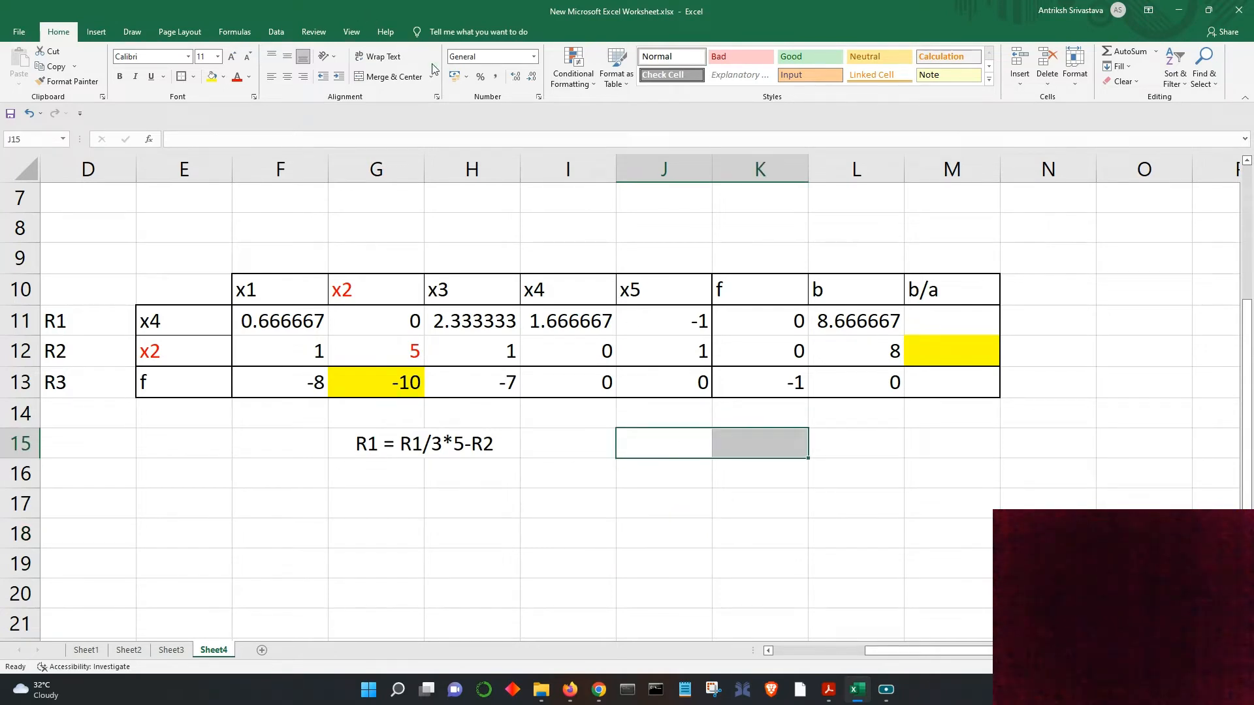
{"action": "left_click", "coordinate": [369, 77]}
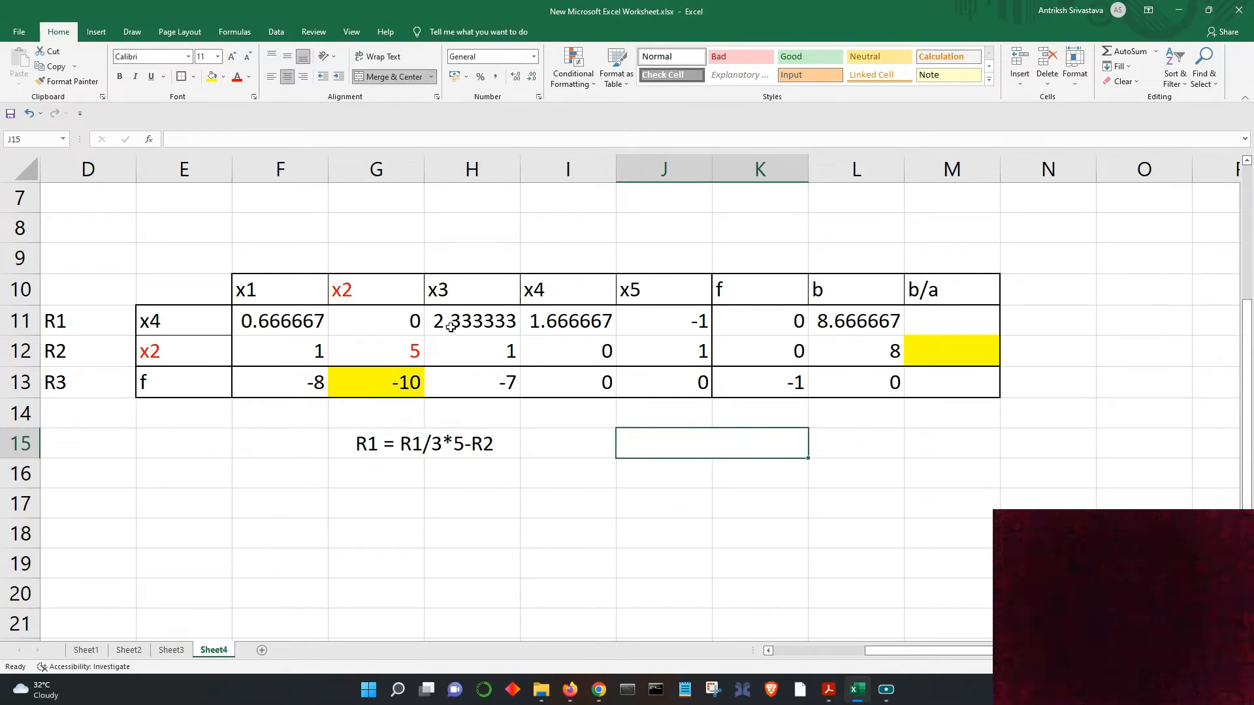
{"action": "left_click", "coordinate": [721, 578]}
{"action": "left_click", "coordinate": [674, 443]}
{"action": "type", "text": "R3"}
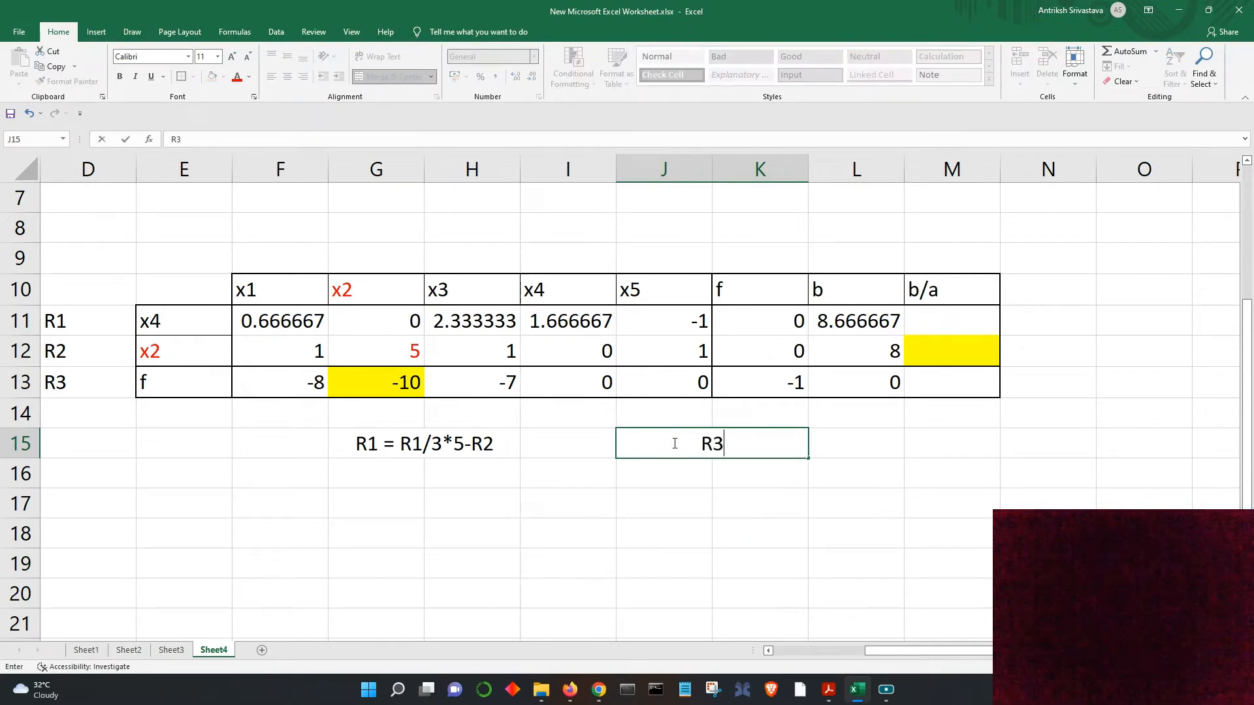
{"action": "type", "text": " ="}
{"action": "type", "text": "R3+2*R2"}
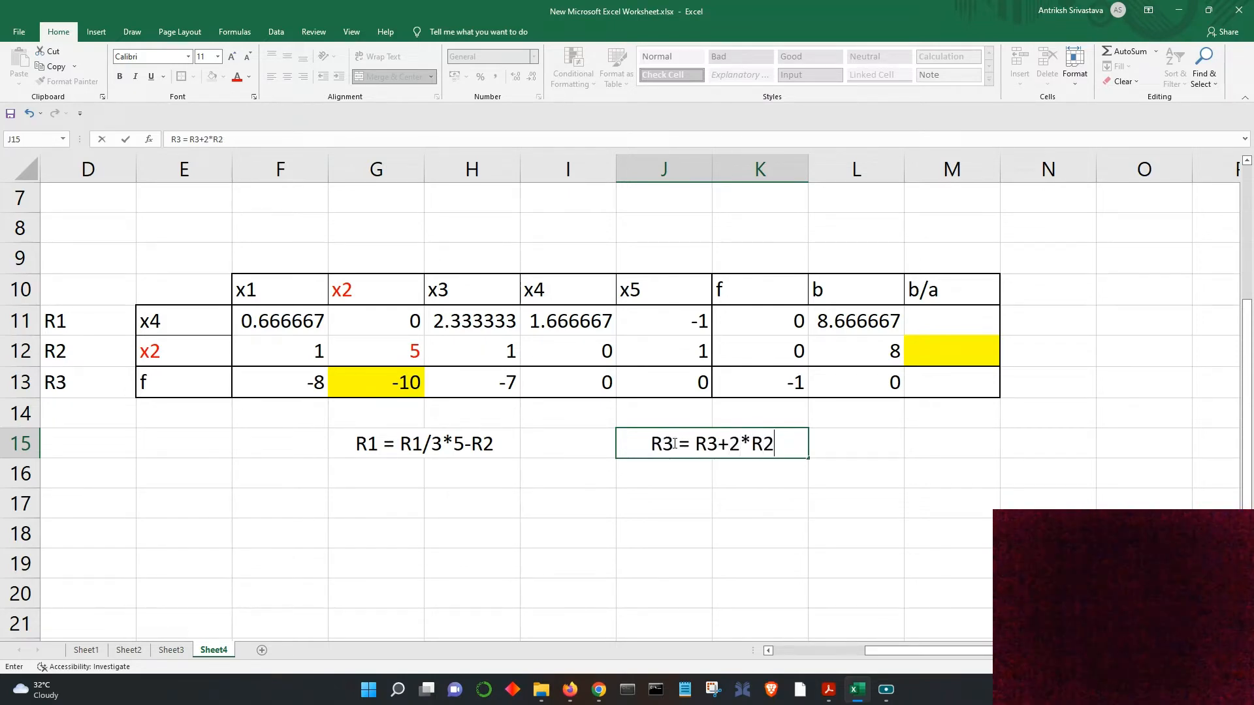
{"action": "left_click", "coordinate": [755, 493]}
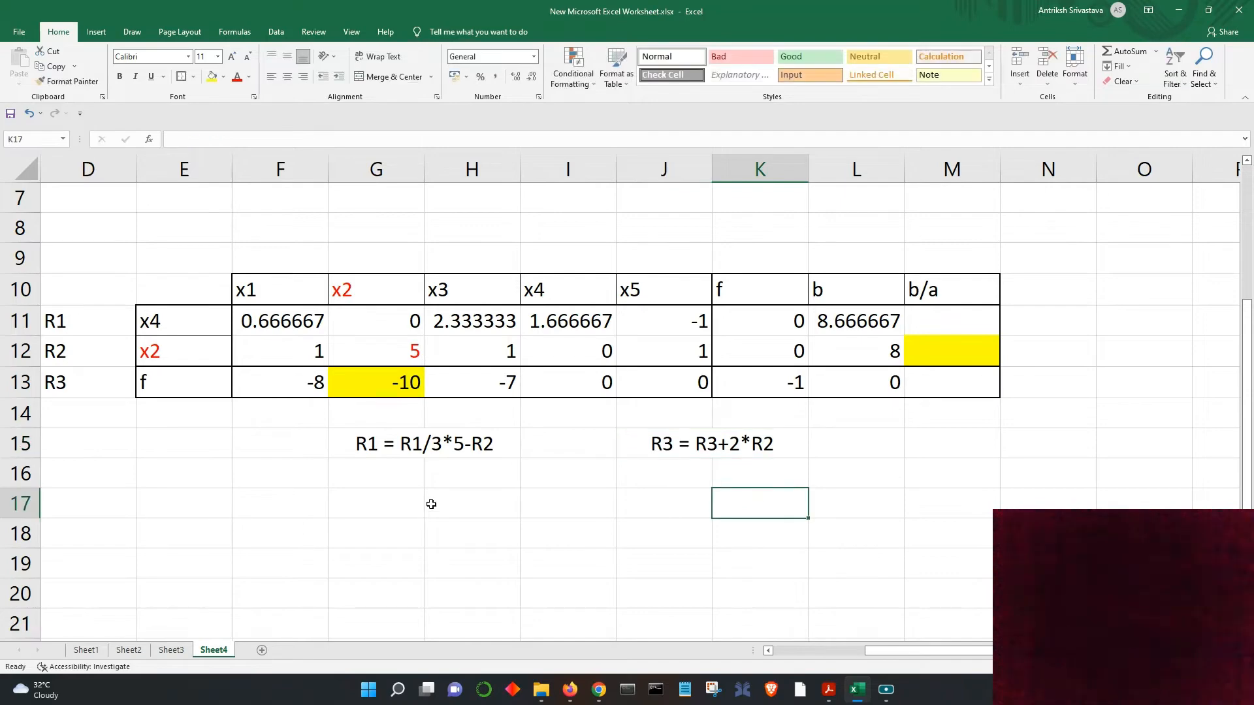
Step: Calculate the new R3 value for column x1 in F17 with the formula =F13+2*F12
{"action": "left_click", "coordinate": [270, 514]}
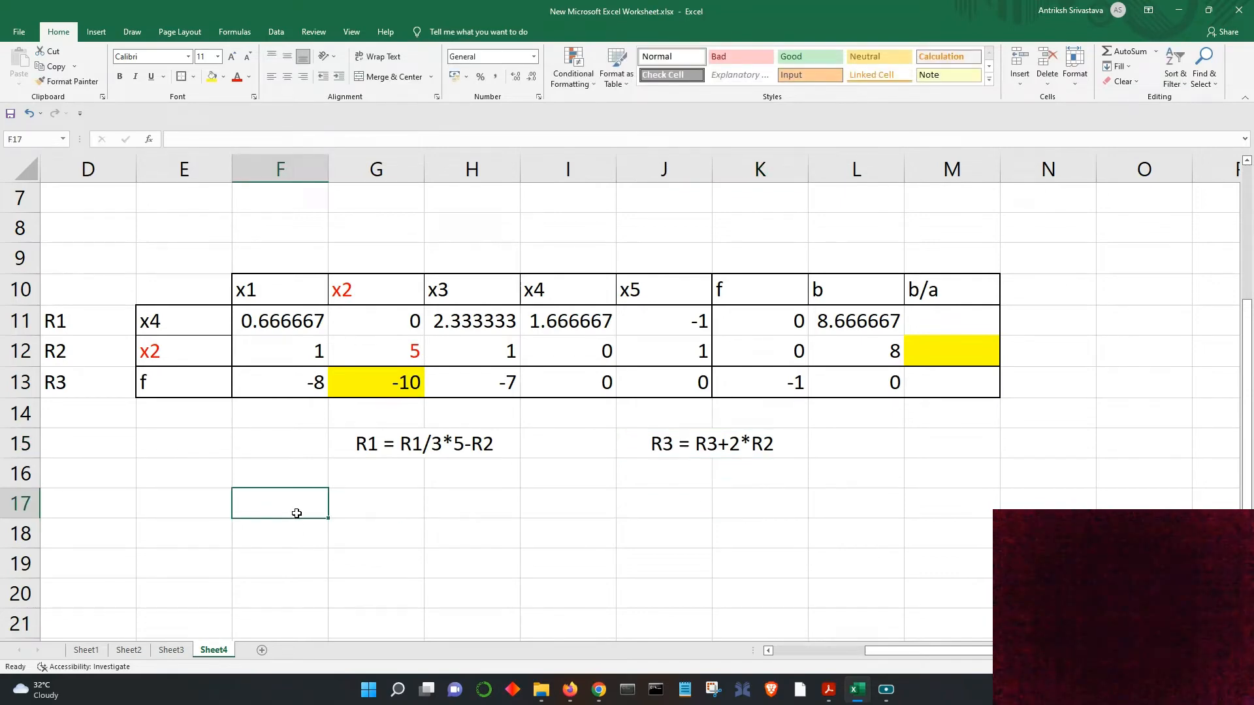
{"action": "type", "text": "="}
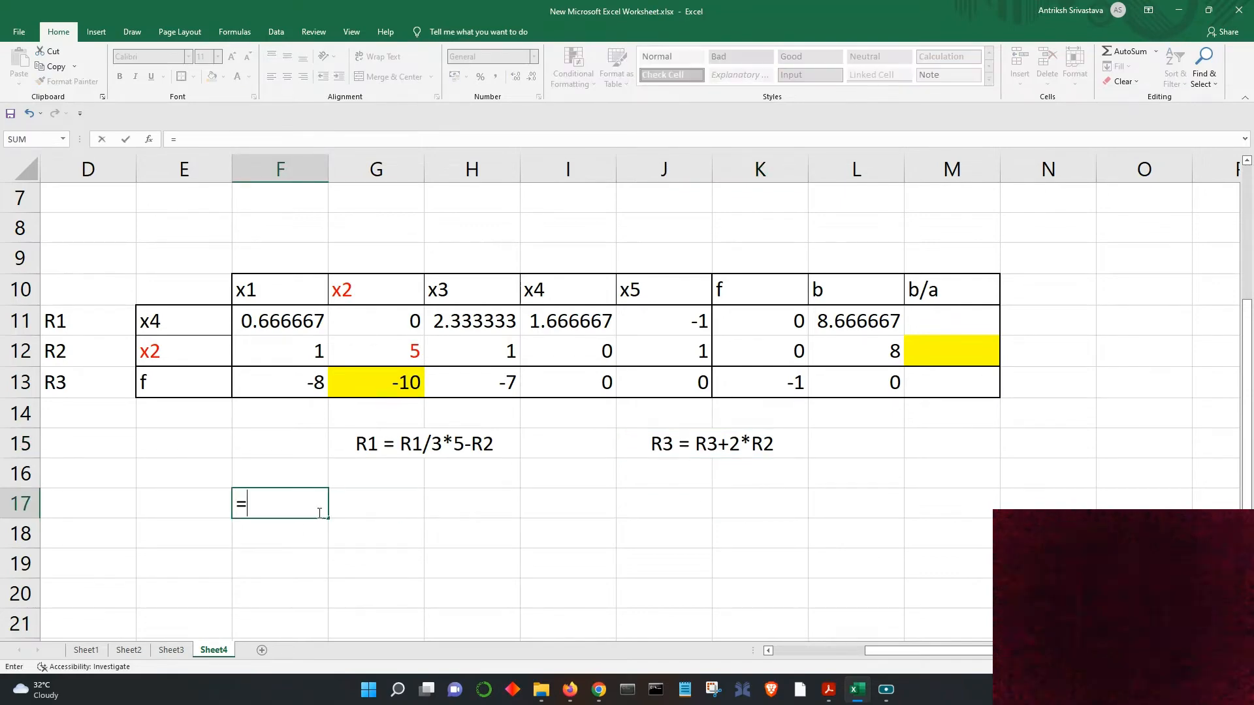
{"action": "left_click", "coordinate": [316, 384]}
{"action": "type", "text": "+"}
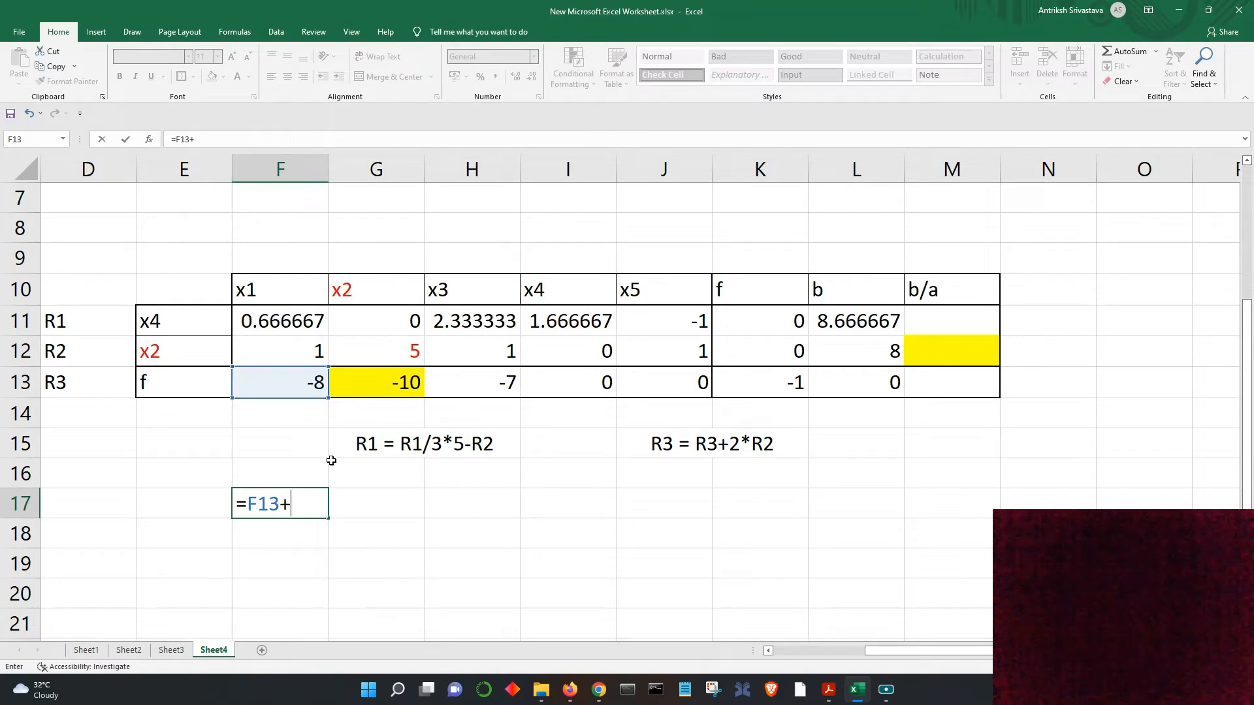
{"action": "type", "text": "@"}
{"action": "key", "text": "BackSpace"}
{"action": "type", "text": "2*"}
{"action": "left_click", "coordinate": [302, 351]}
{"action": "key", "text": "Return"}
Step: Fill the new R3 formula from F17 across to L17
{"action": "left_click", "coordinate": [320, 504]}
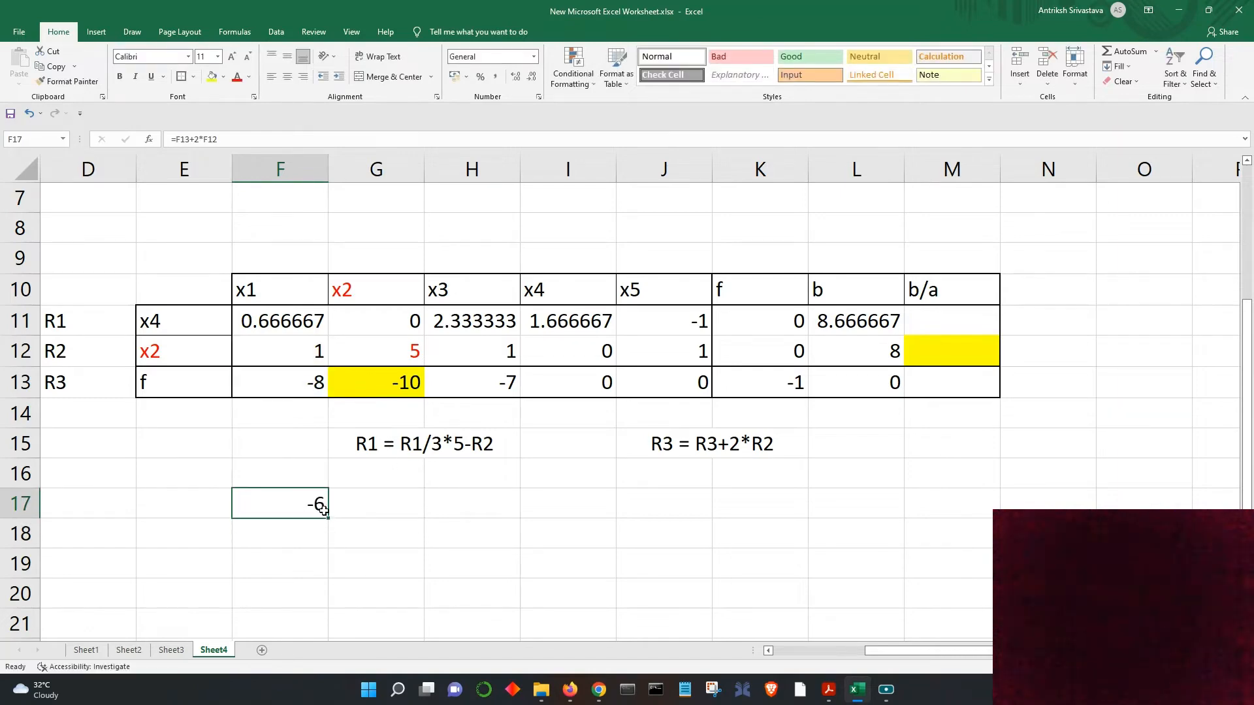
{"action": "left_click_drag", "start_coordinate": [329, 517], "coordinate": [881, 513]}
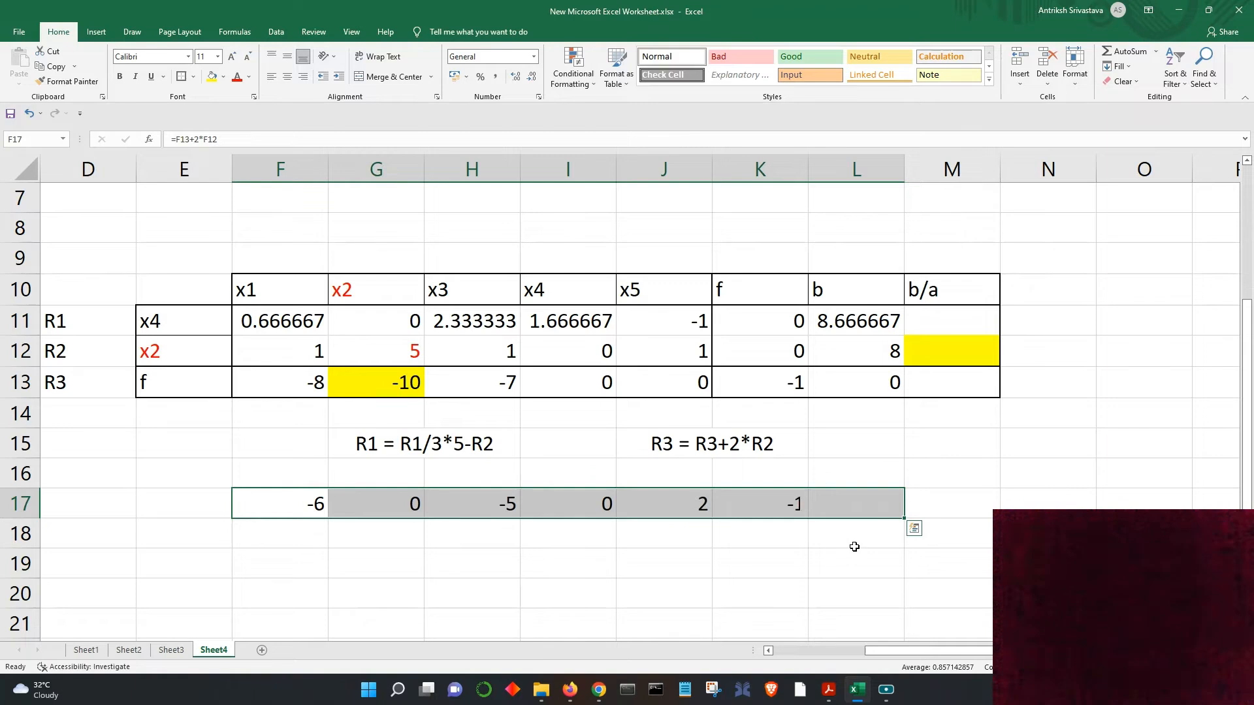
{"action": "left_click", "coordinate": [805, 562]}
Step: Copy the calculated row F17:L17 and paste it as values over R3 in F13:L13
{"action": "left_click_drag", "start_coordinate": [290, 505], "coordinate": [832, 513]}
{"action": "key", "text": "ctrl+c"}
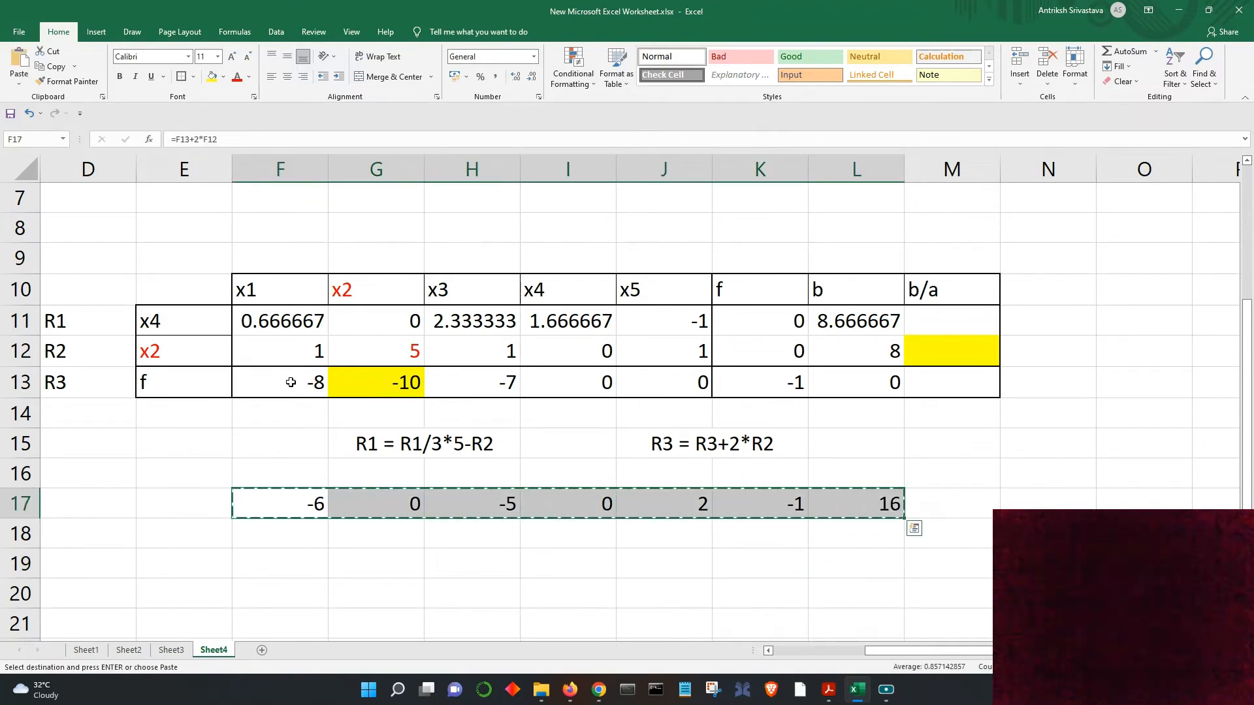
{"action": "left_click_drag", "start_coordinate": [266, 383], "coordinate": [834, 390]}
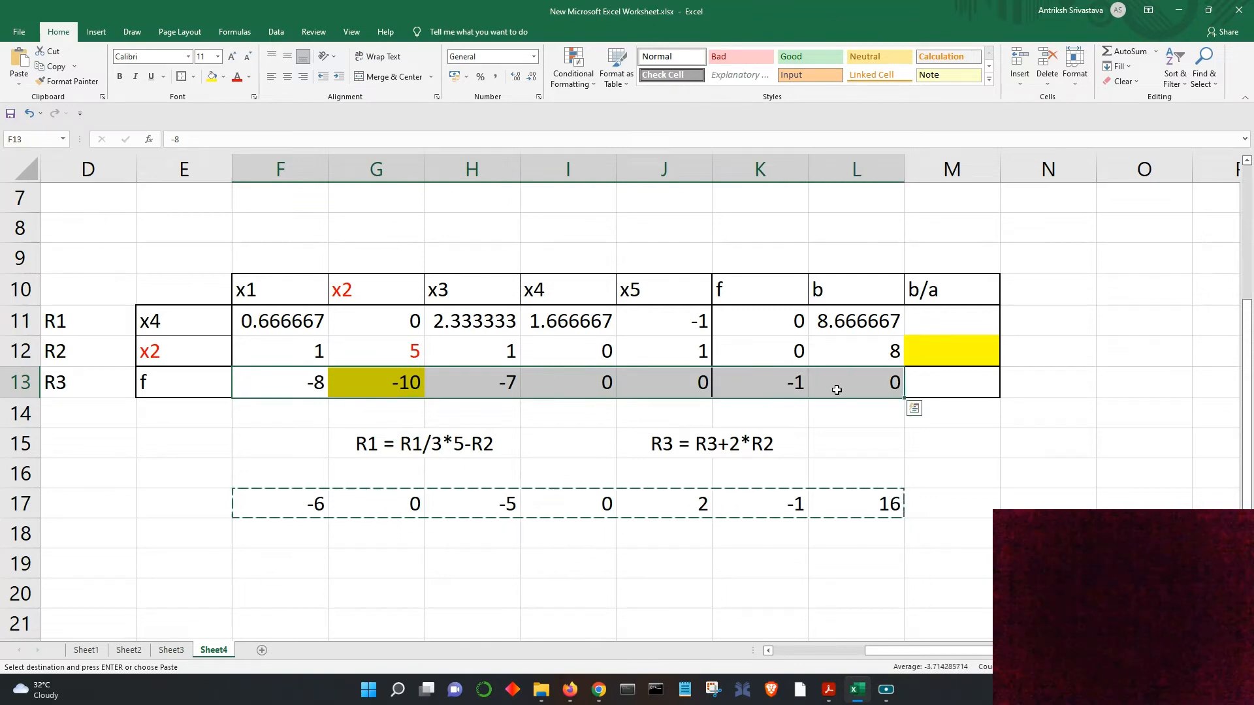
{"action": "right_click", "coordinate": [834, 389]}
{"action": "left_click", "coordinate": [881, 152]}
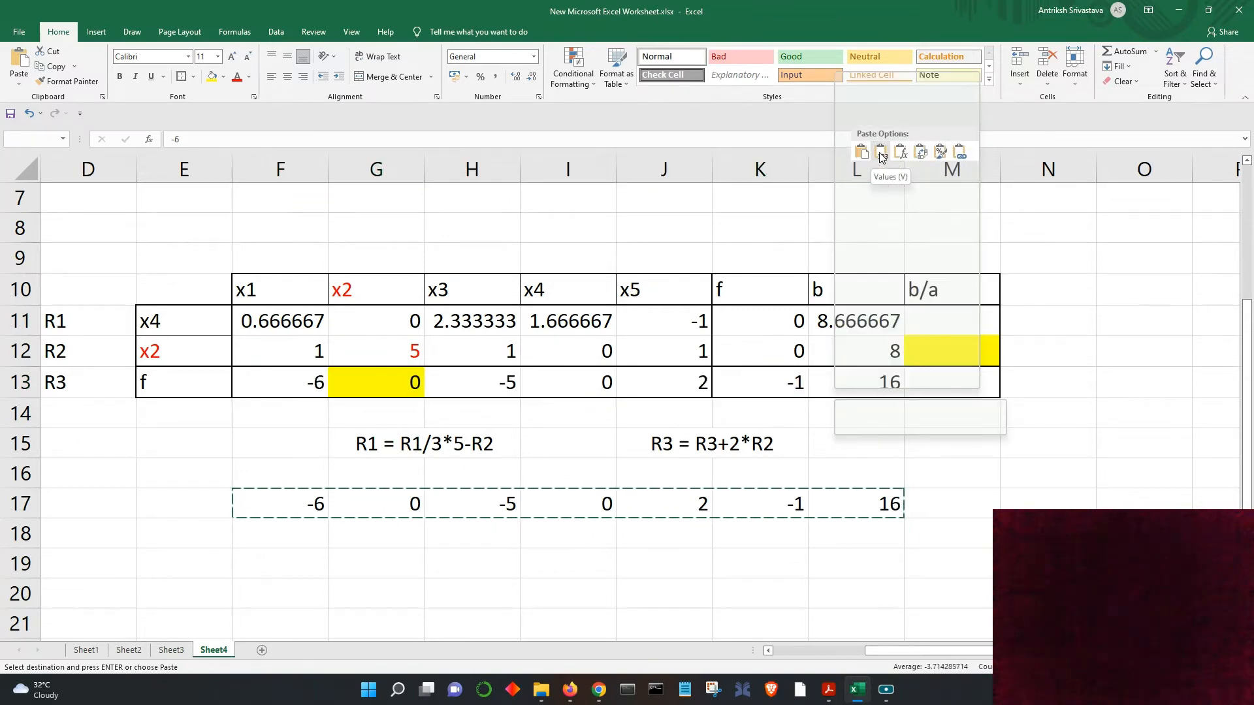
Step: Cancel the copy selection and clear the helper R3 calculations in F17:L17
{"action": "left_click", "coordinate": [660, 578]}
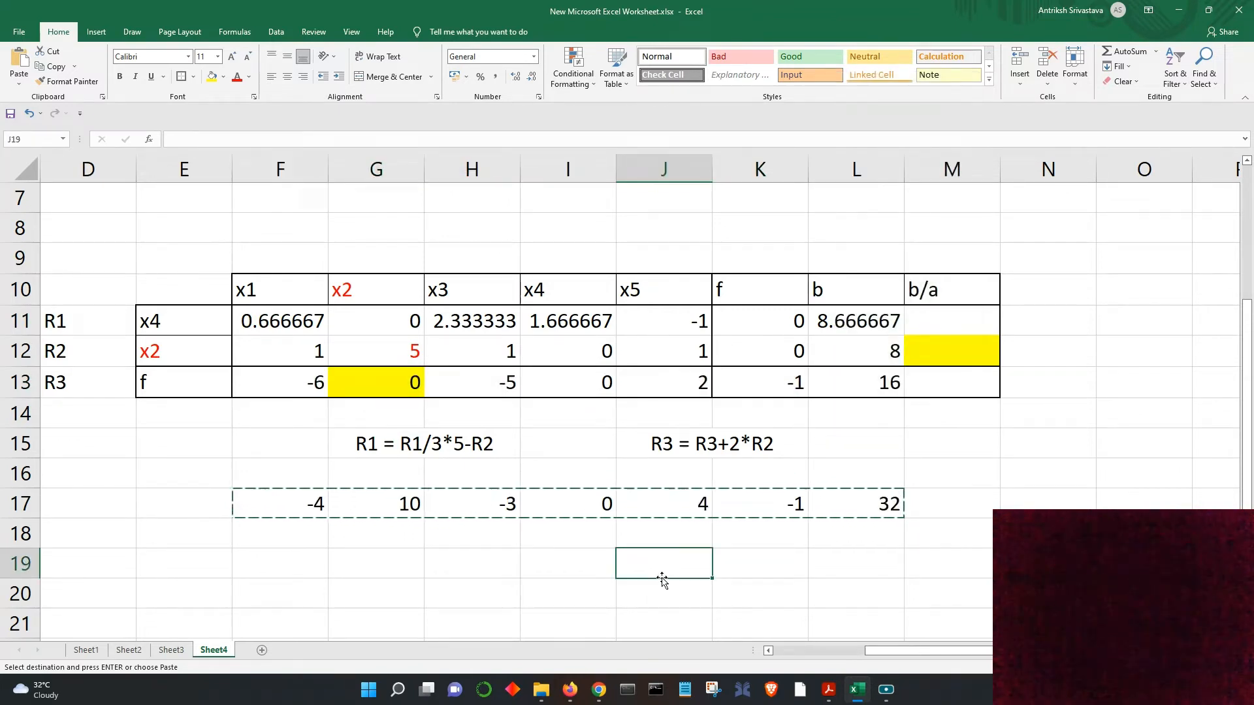
{"action": "key", "text": "Escape"}
{"action": "left_click_drag", "start_coordinate": [308, 516], "coordinate": [829, 516]}
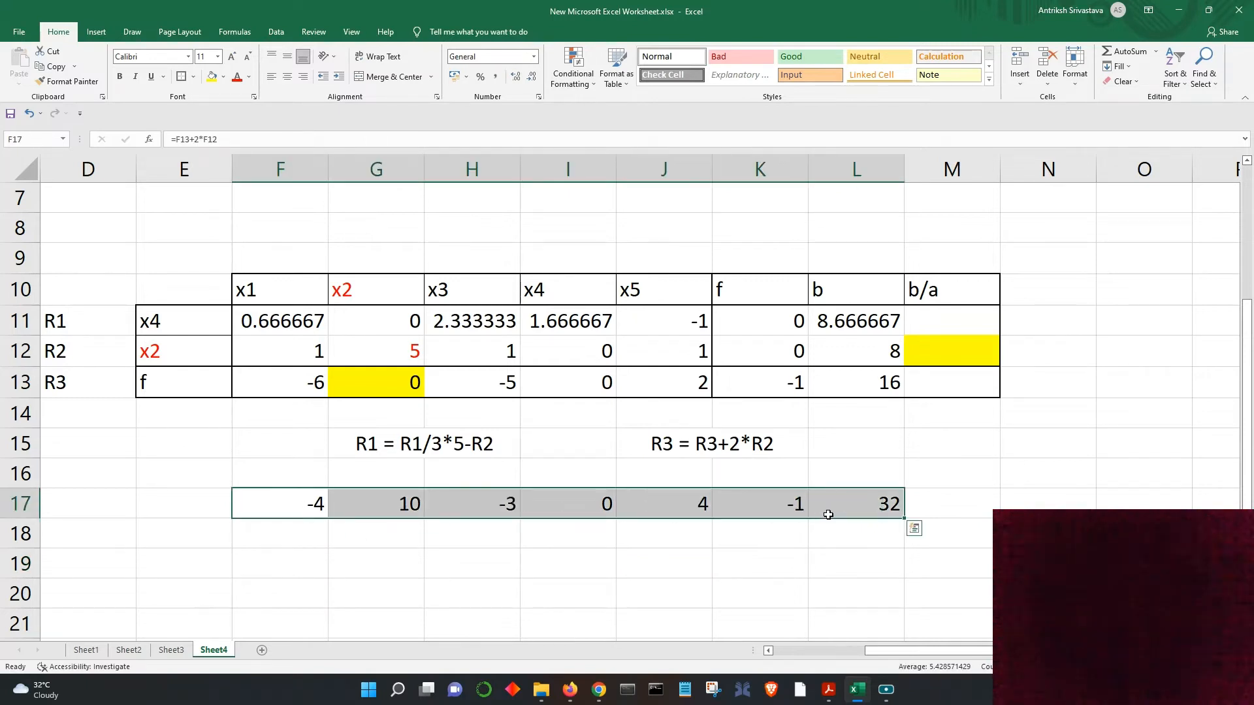
{"action": "key", "text": "Delete"}
{"action": "left_click", "coordinate": [771, 571]}
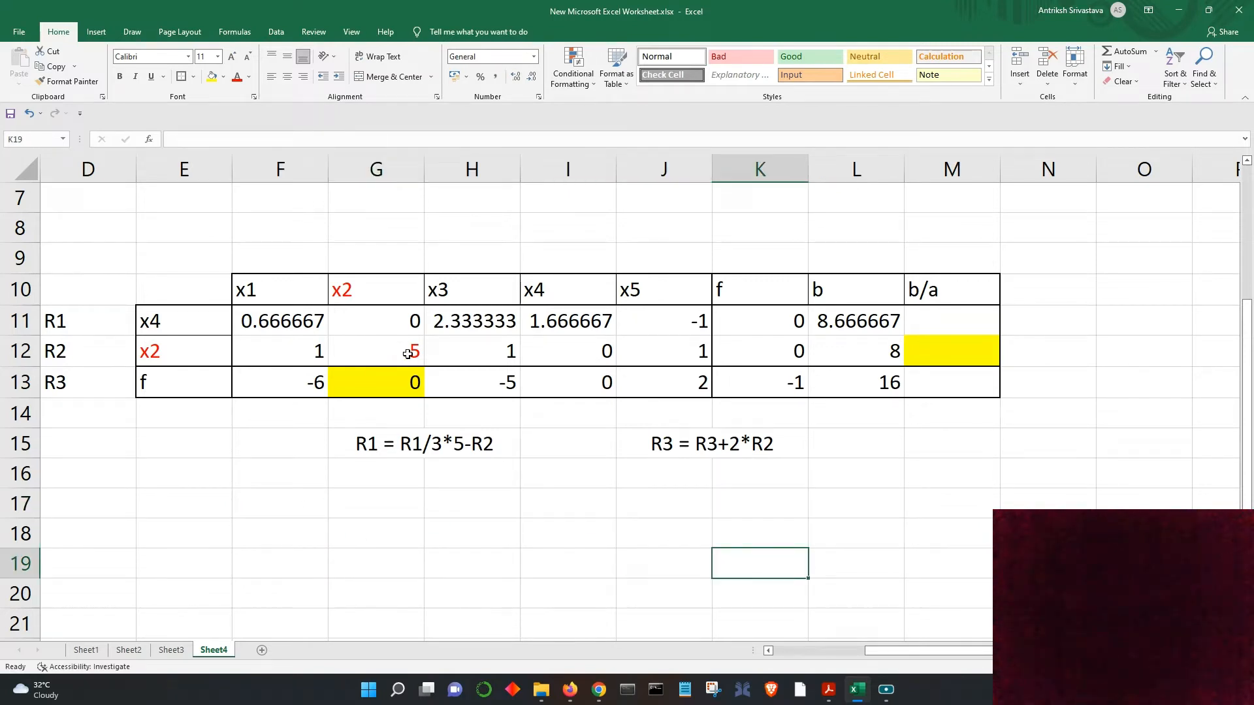
Step: Remove the yellow fill from cell G13 and from the b/a cell M12
{"action": "left_click", "coordinate": [411, 380]}
{"action": "left_click", "coordinate": [405, 321]}
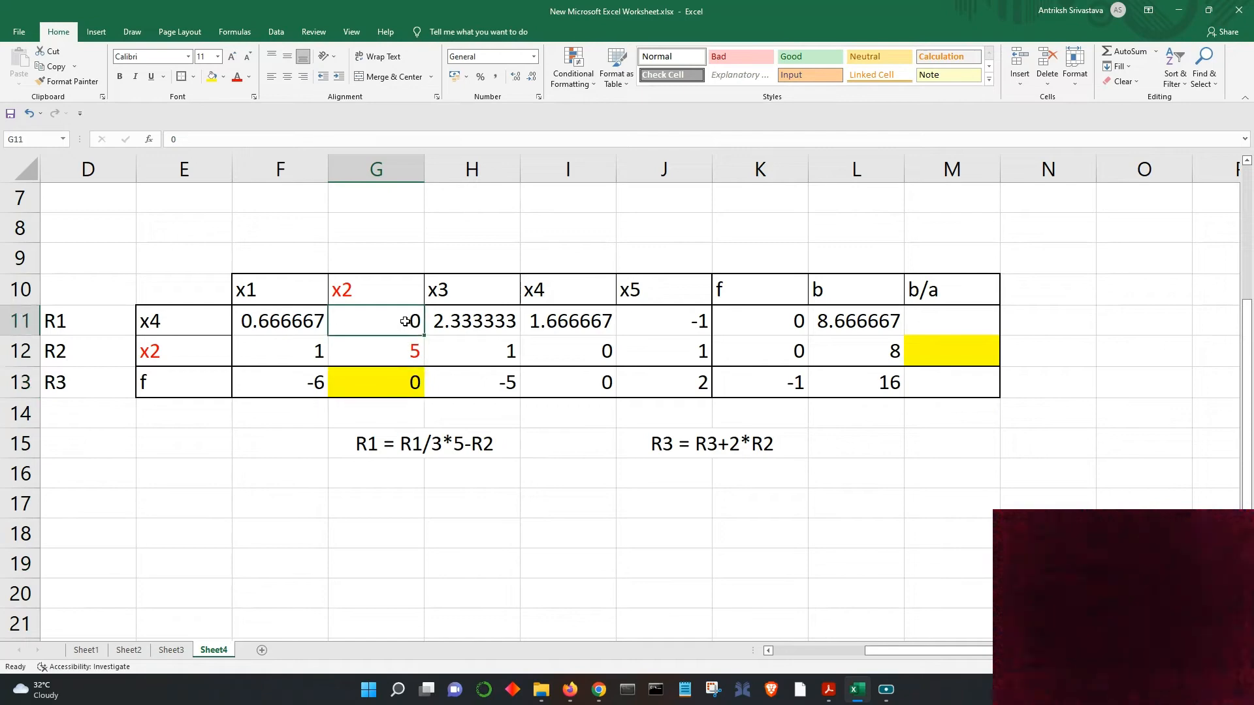
{"action": "left_click", "coordinate": [405, 384]}
{"action": "left_click", "coordinate": [224, 78]}
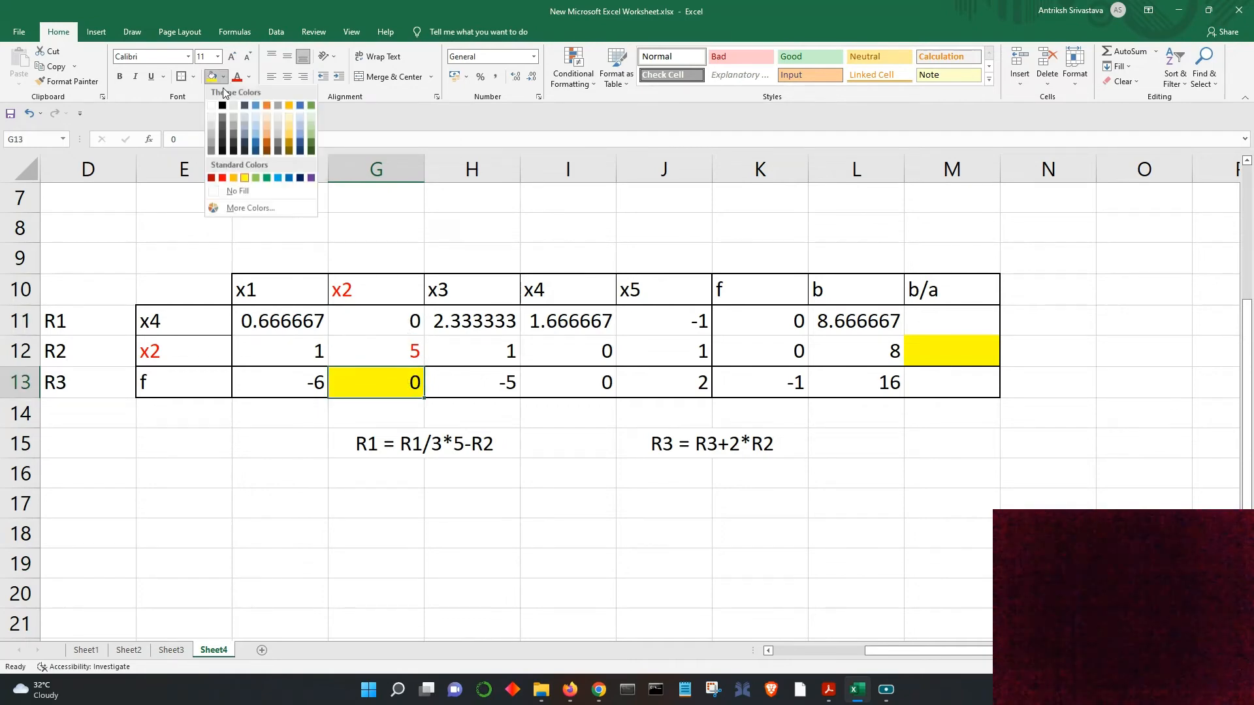
{"action": "left_click", "coordinate": [230, 196]}
{"action": "left_click", "coordinate": [947, 349]}
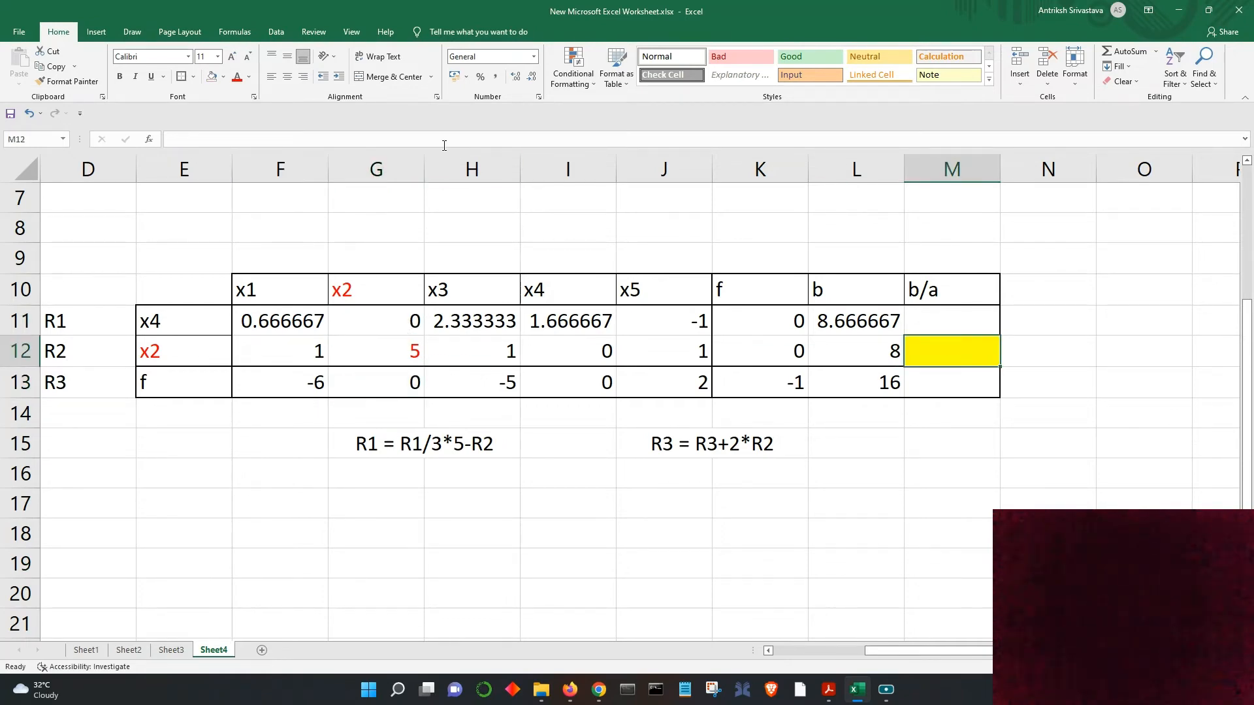
{"action": "left_click", "coordinate": [213, 76]}
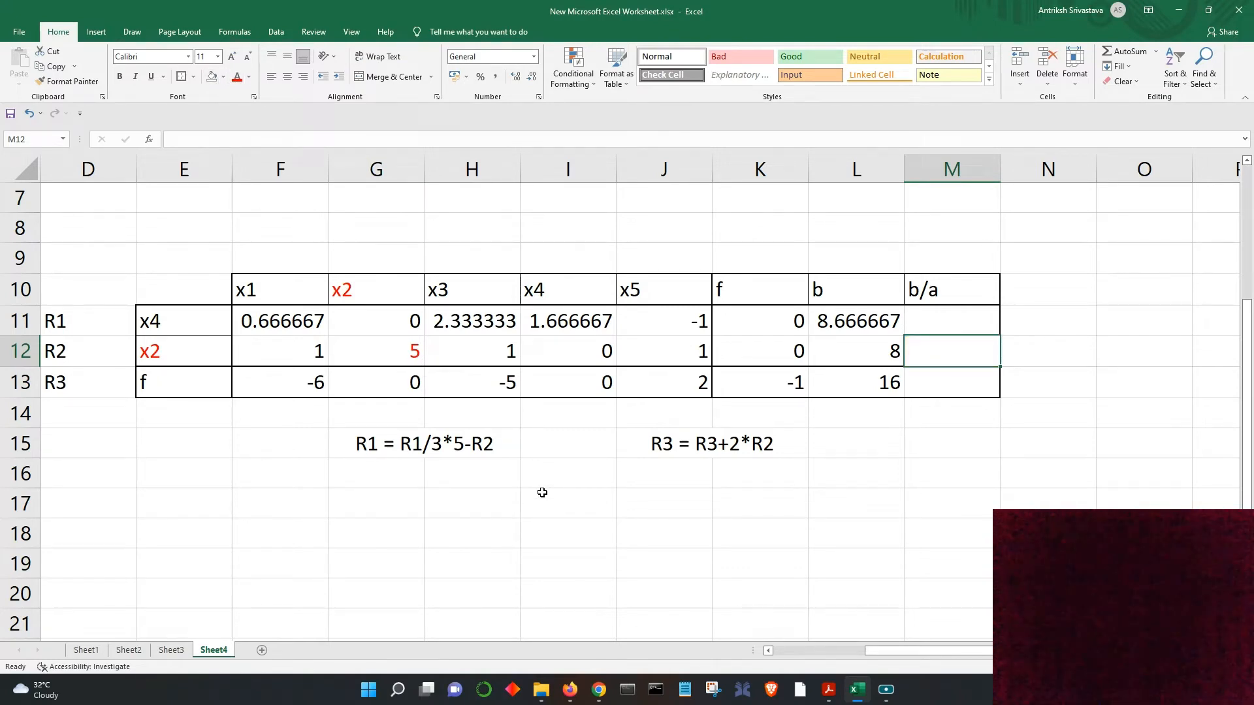
Step: Examine the pivot in G12, the basic variables in E11:E12 and the nonbasic column headers x1, x3 and x5
{"action": "left_click", "coordinate": [415, 352]}
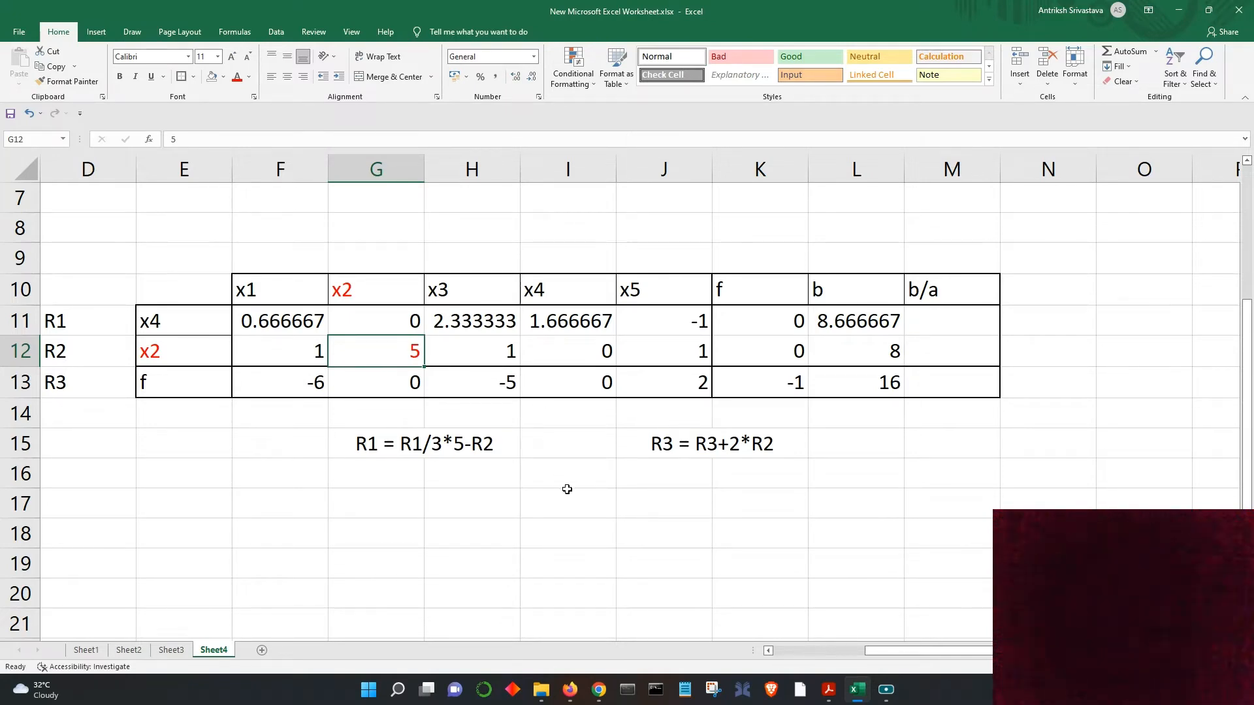
{"action": "left_click", "coordinate": [193, 356]}
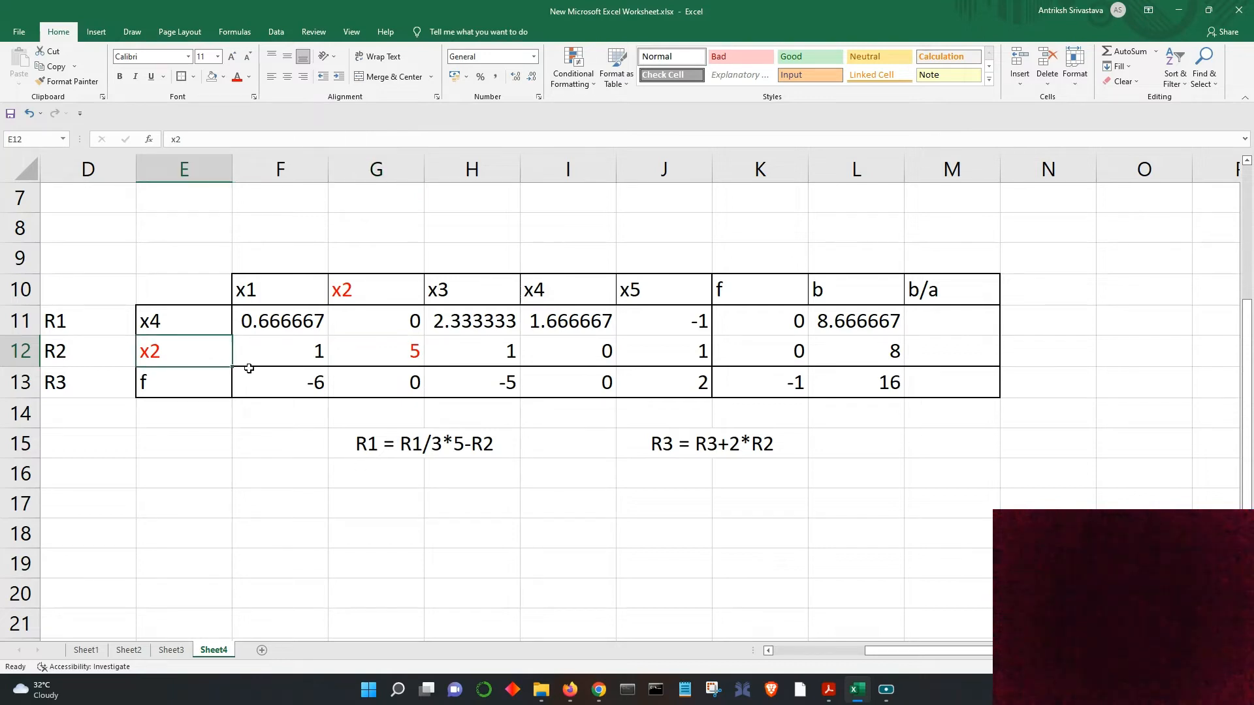
{"action": "left_click", "coordinate": [204, 321]}
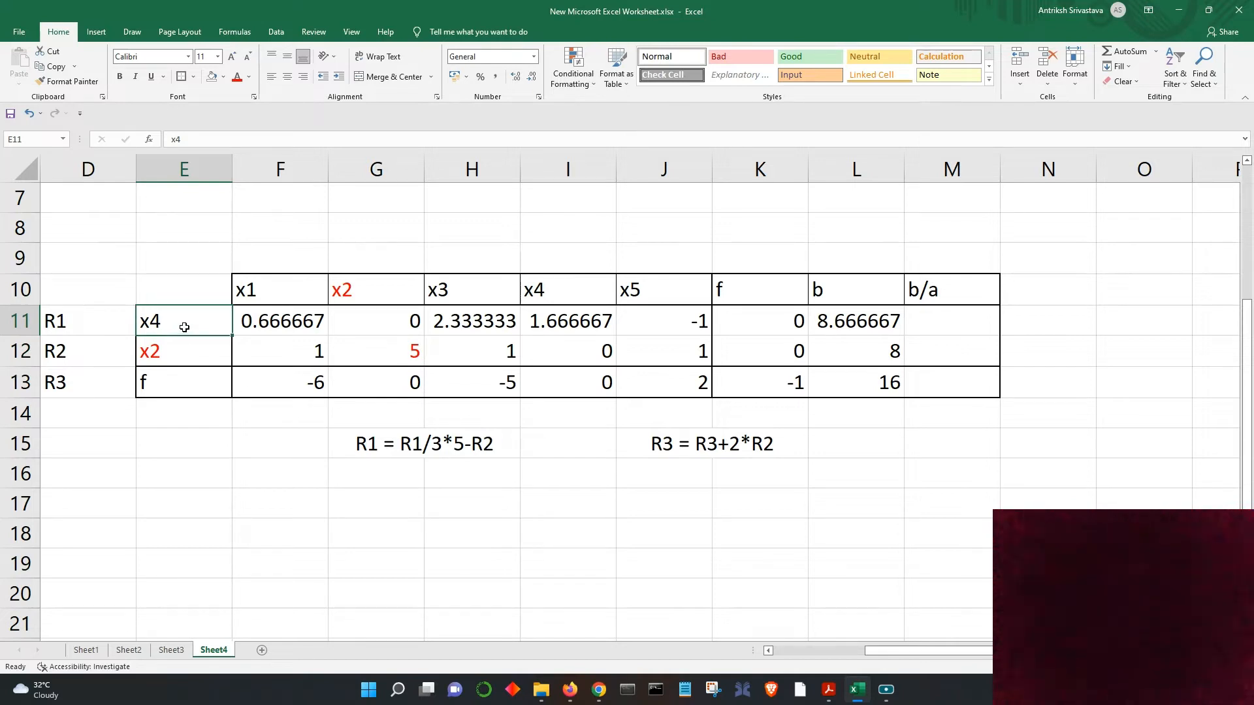
{"action": "left_click", "coordinate": [200, 357]}
{"action": "left_click", "coordinate": [202, 324]}
{"action": "left_click", "coordinate": [200, 353]}
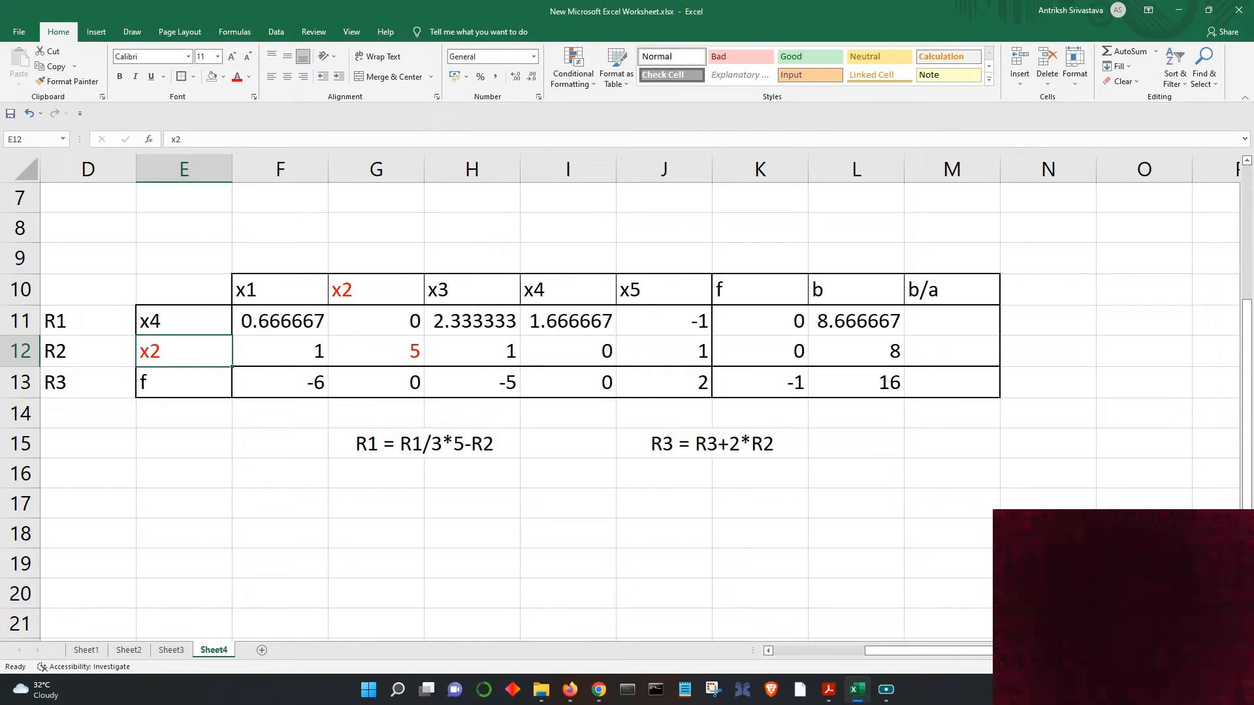
{"action": "key", "text": "alt+Tab"}
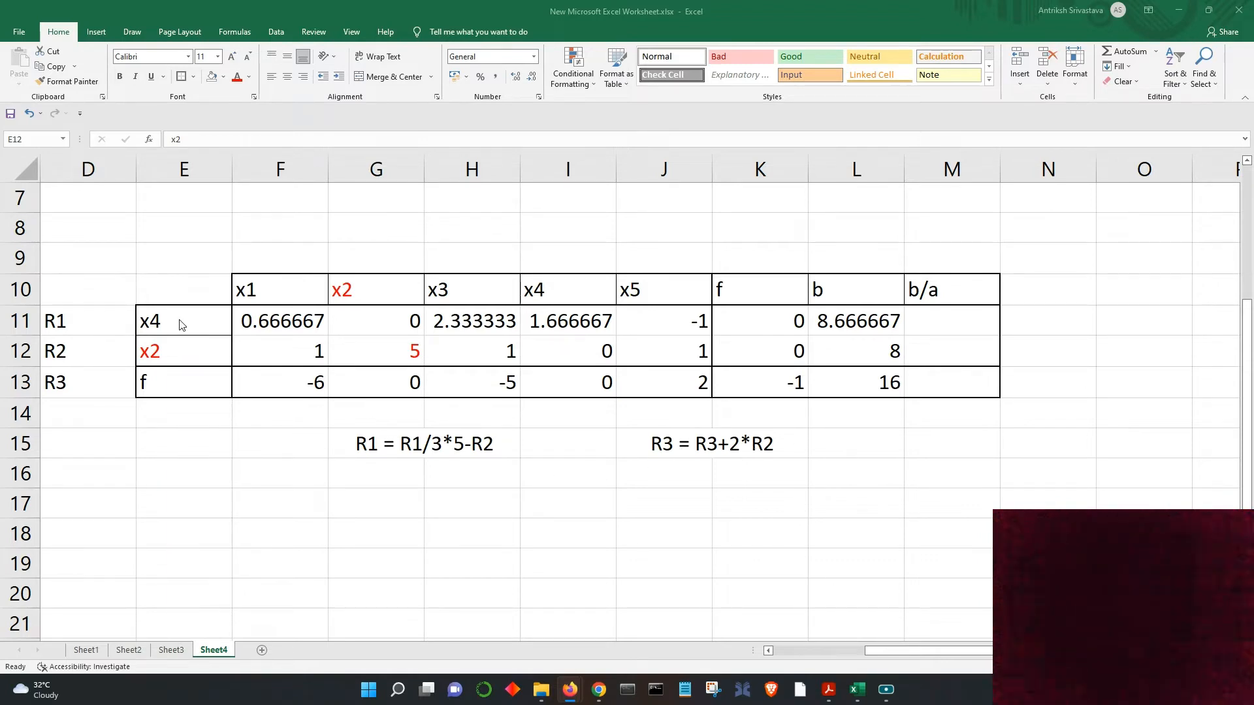
{"action": "left_click", "coordinate": [181, 350]}
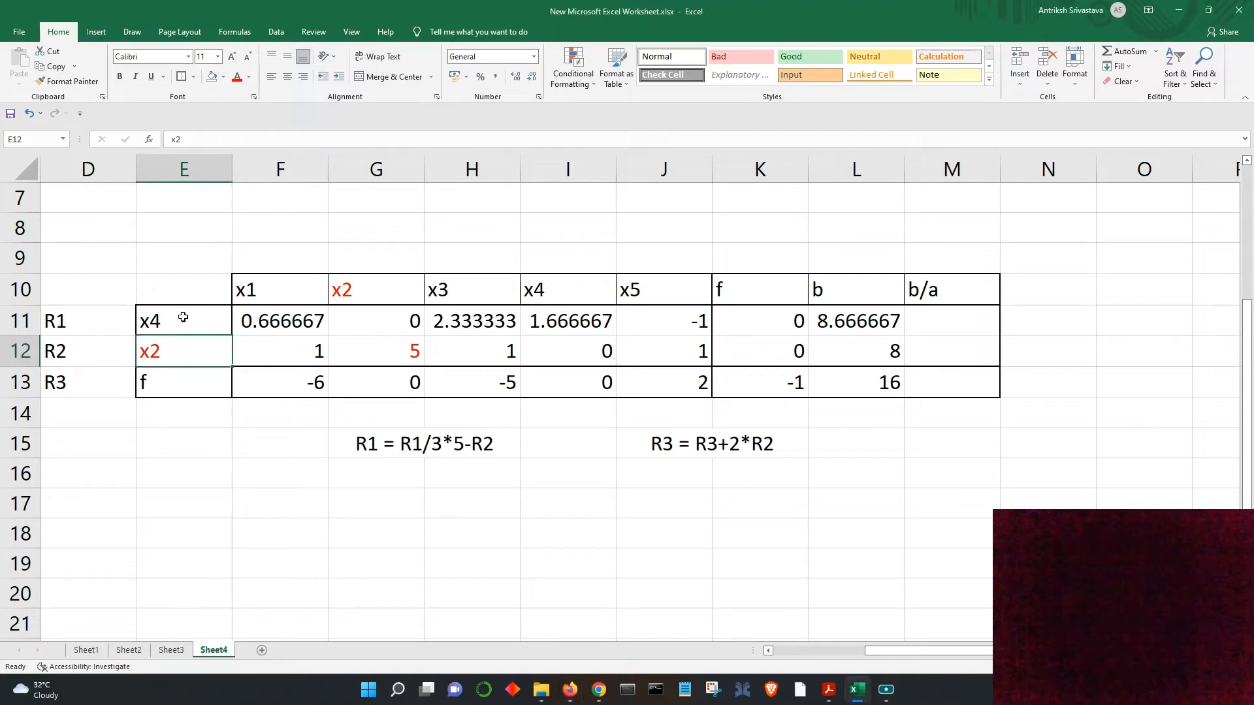
{"action": "left_click_drag", "start_coordinate": [205, 361], "coordinate": [190, 323]}
{"action": "left_click", "coordinate": [284, 297]}
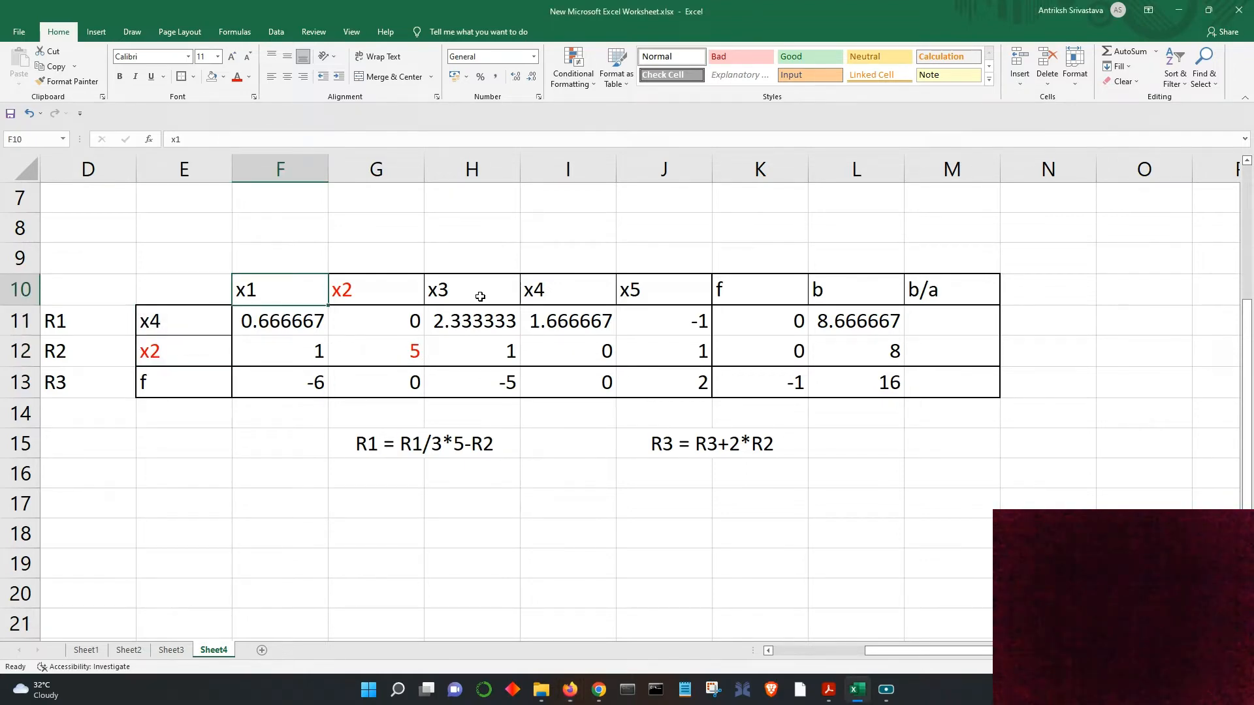
{"action": "left_click", "coordinate": [480, 297]}
{"action": "left_click", "coordinate": [678, 295]}
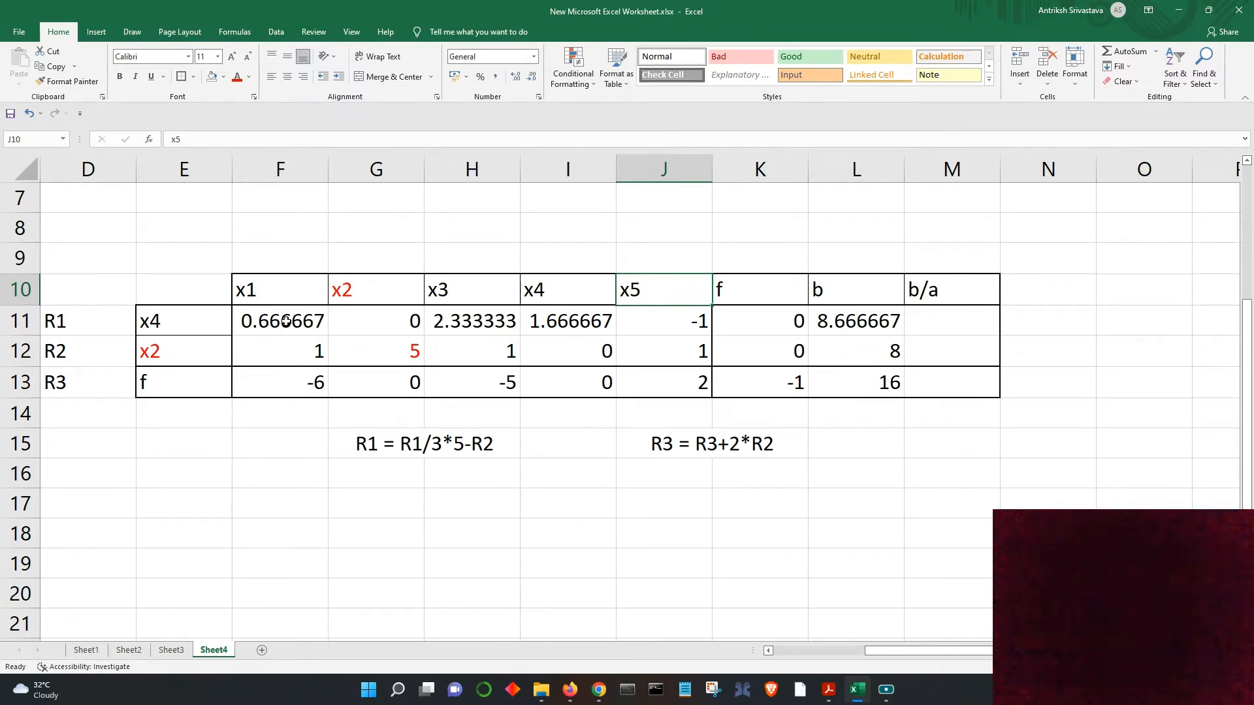
Step: Review the first constraint, x1 + 3x2 + 2x3 + x4 = 10, in Adobe Acrobat Reader and compare it with row R1 in Excel
{"action": "scroll", "coordinate": [518, 383], "scroll_direction": "up", "scroll_amount": 2}
{"action": "scroll", "coordinate": [517, 383], "scroll_direction": "down", "scroll_amount": 1}
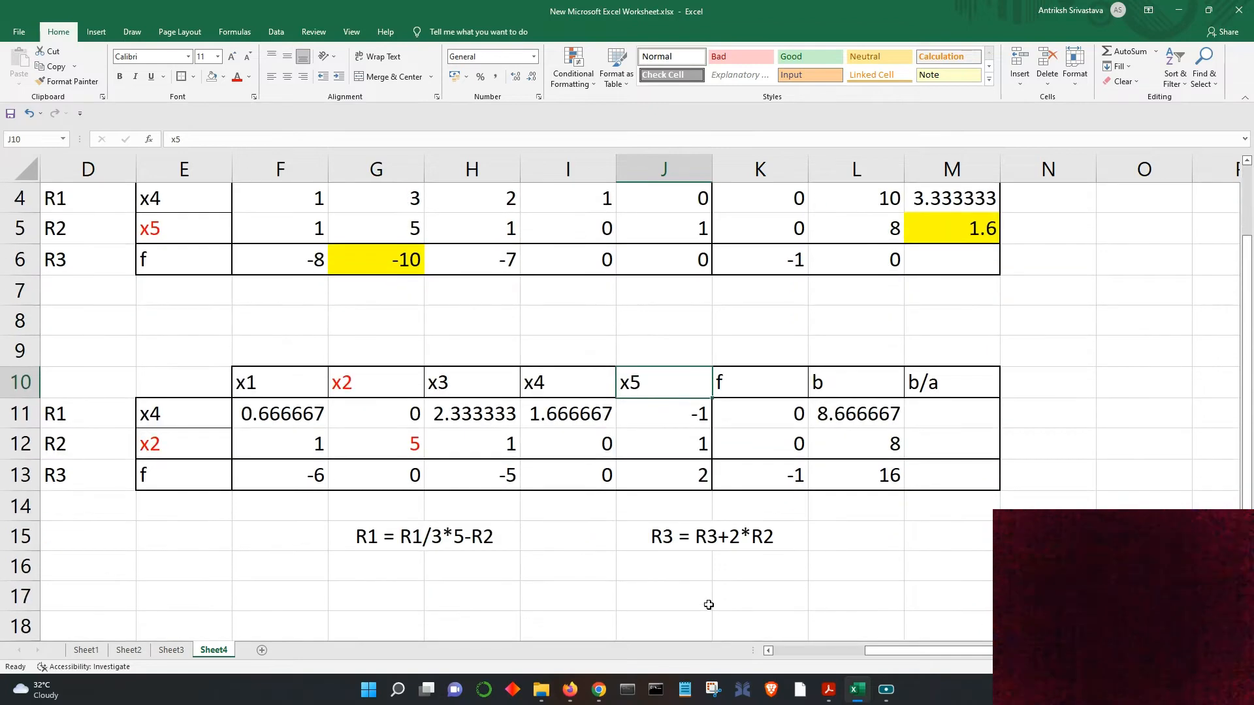
{"action": "left_click", "coordinate": [829, 690]}
{"action": "left_click_drag", "start_coordinate": [224, 235], "coordinate": [456, 237]}
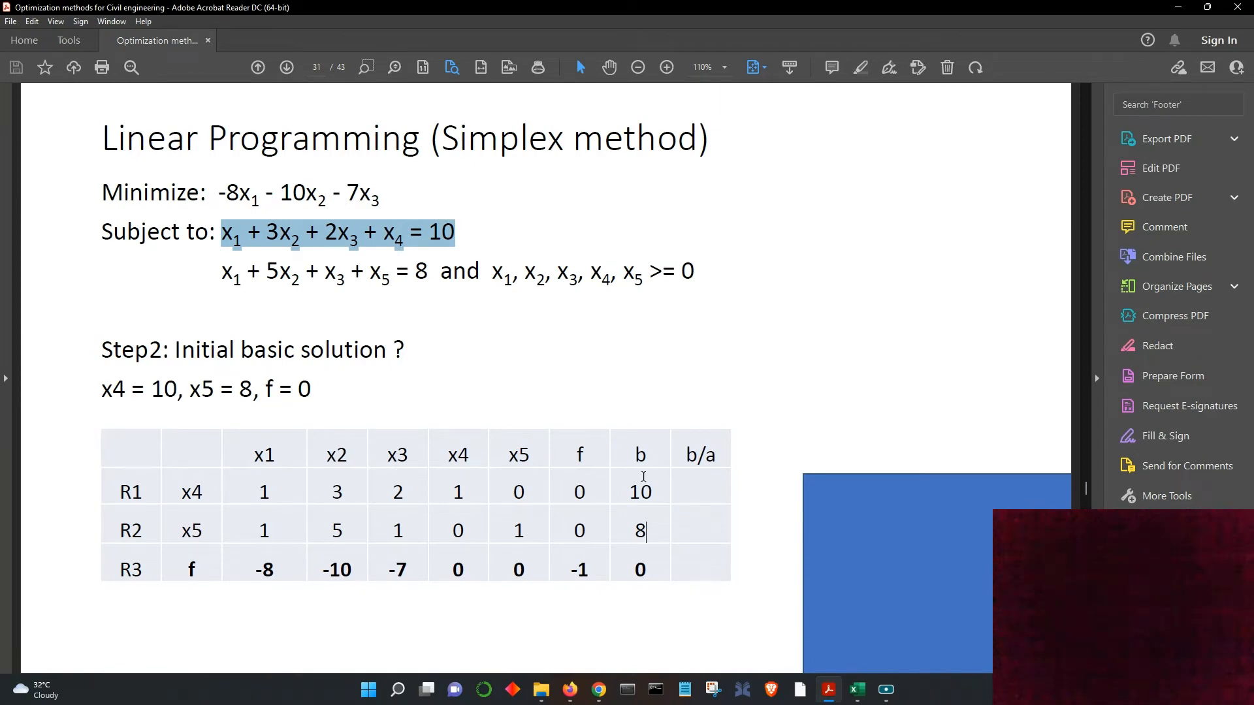
{"action": "left_click", "coordinate": [904, 649]}
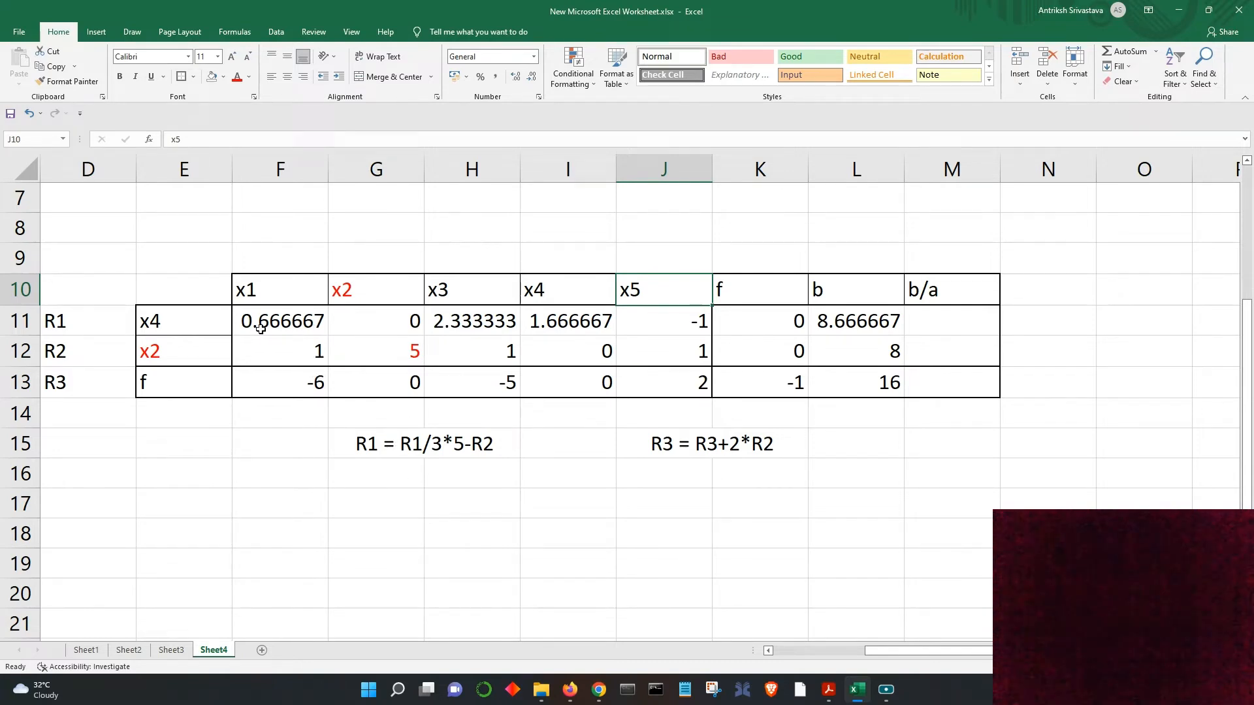
{"action": "left_click_drag", "start_coordinate": [260, 325], "coordinate": [855, 321]}
{"action": "left_click", "coordinate": [573, 506]}
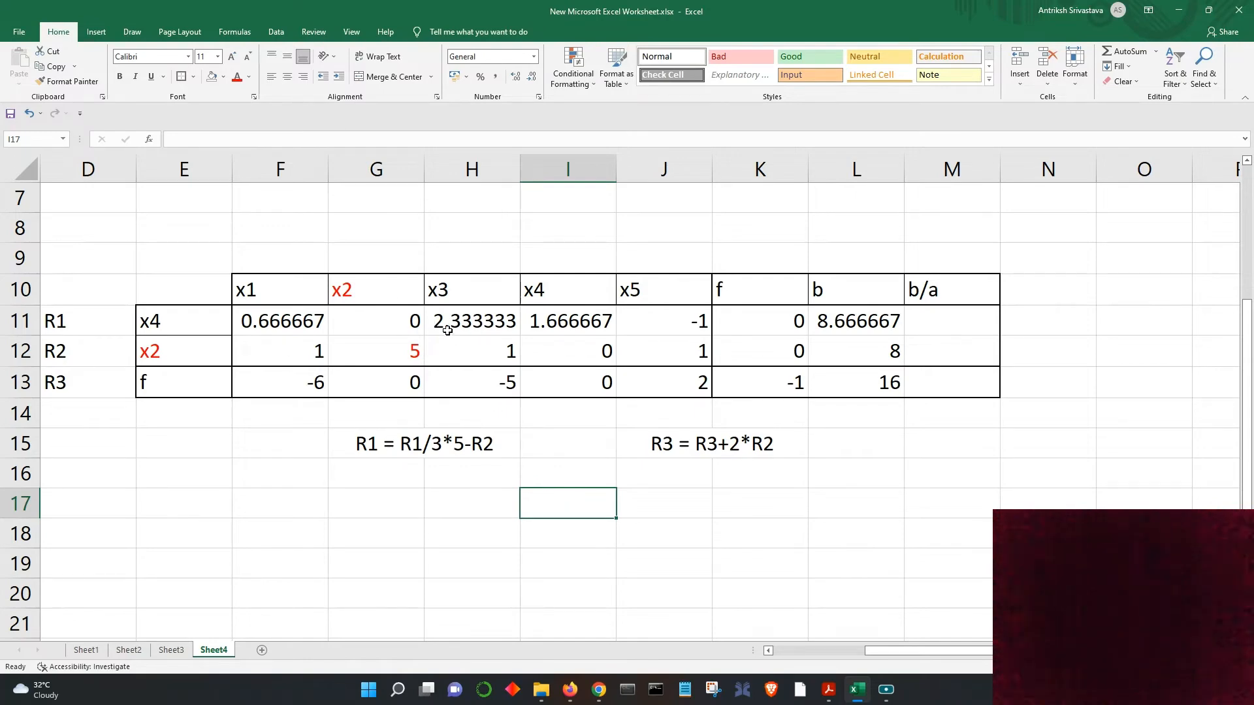
Step: Italicize the nonbasic variable headers x1 in F10 and x3 in H10
{"action": "left_click", "coordinate": [465, 292]}
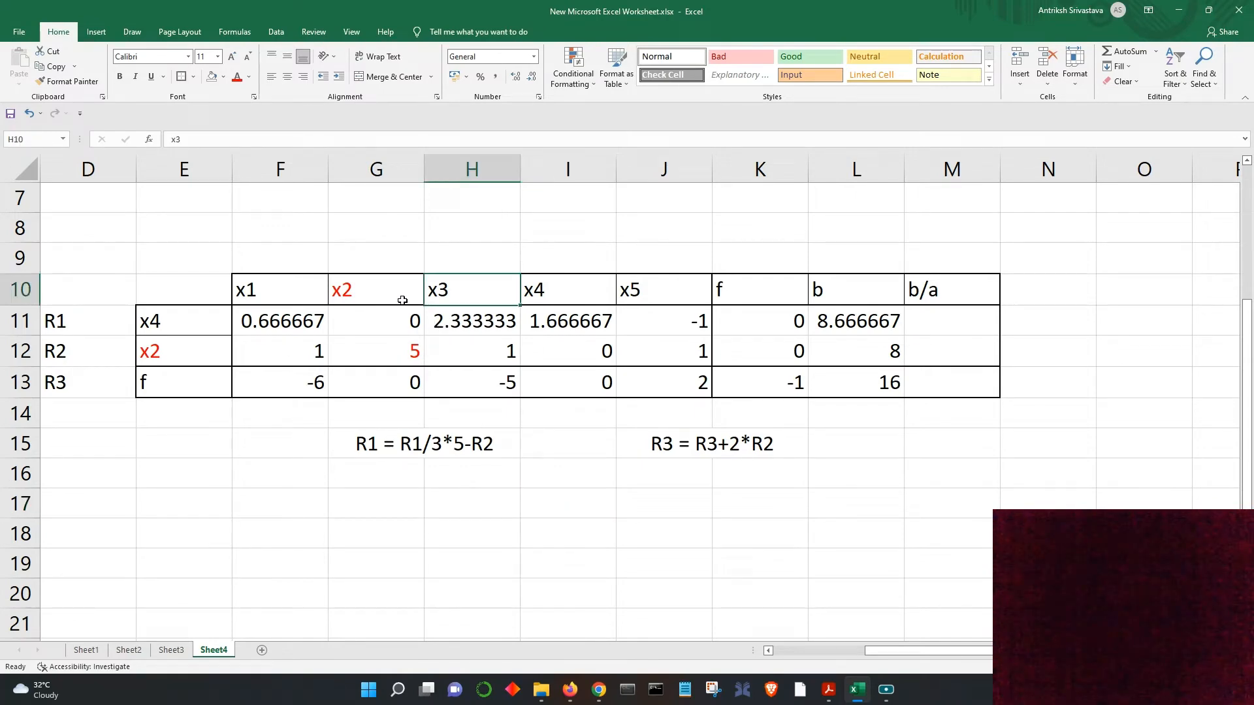
{"action": "left_click", "coordinate": [277, 296]}
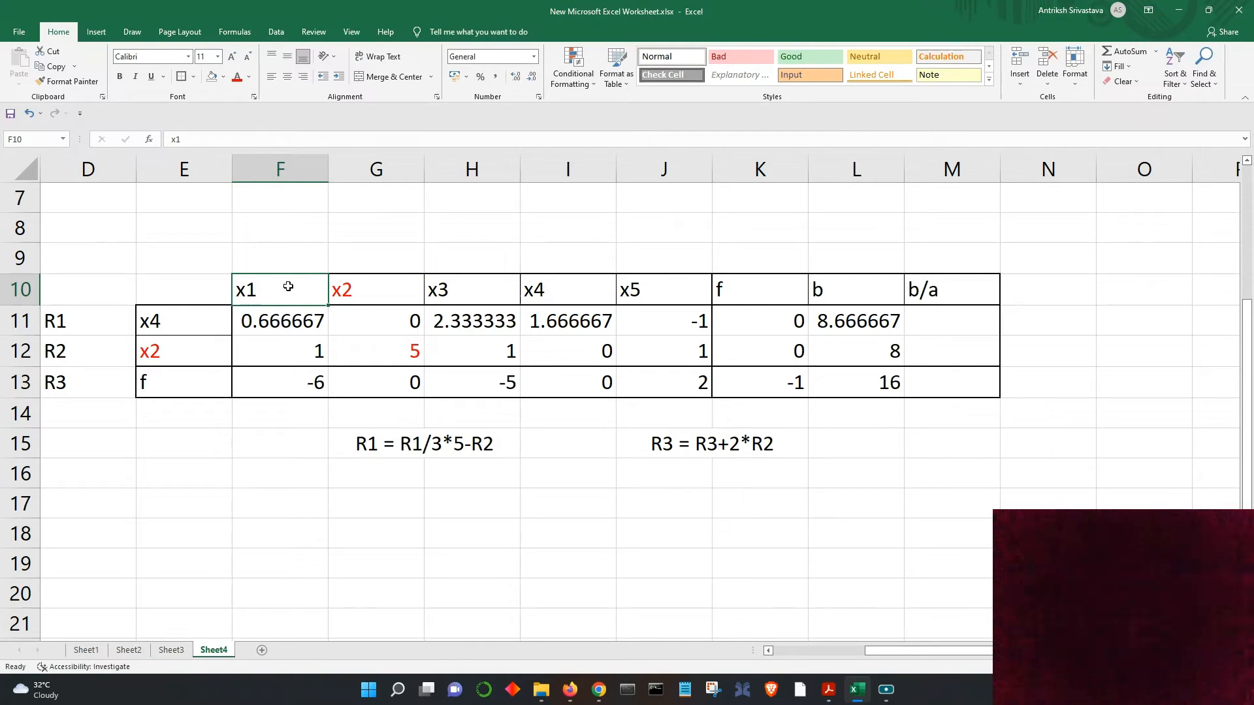
{"action": "left_click", "coordinate": [135, 77]}
{"action": "left_click", "coordinate": [486, 294]}
{"action": "left_click", "coordinate": [135, 77]}
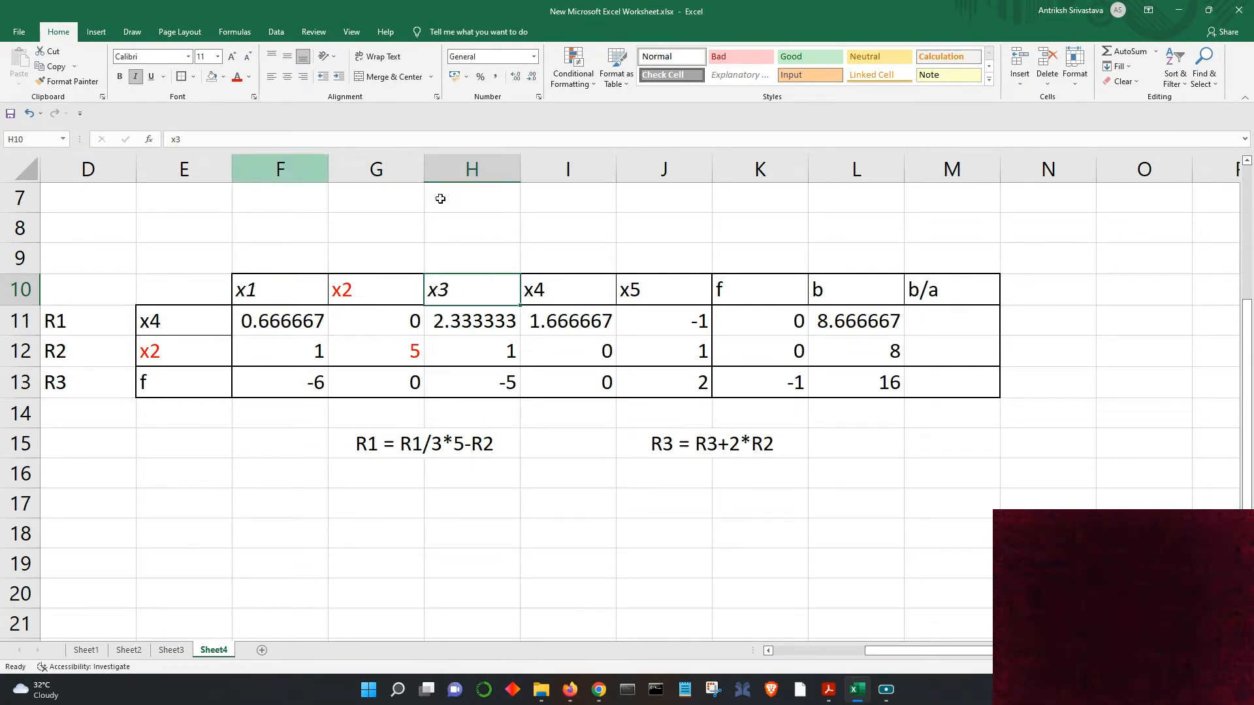
Step: Italicize the nonbasic variable header x5 in J10
{"action": "left_click", "coordinate": [638, 293]}
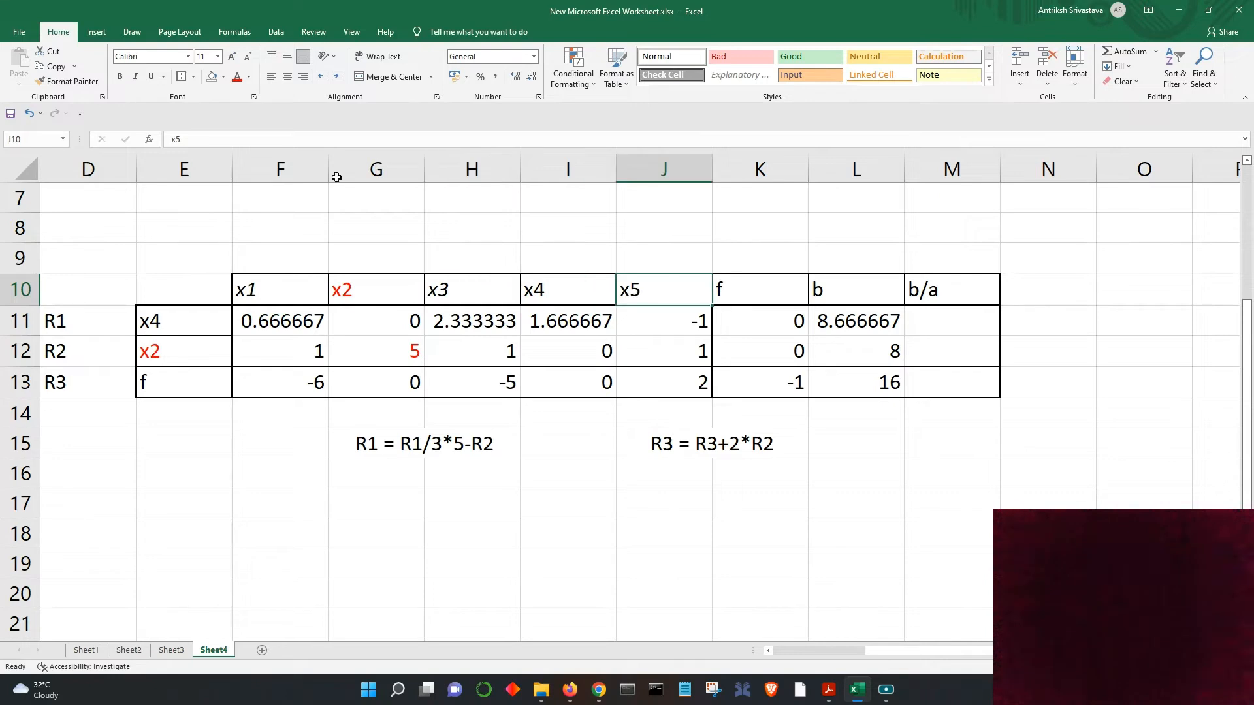
{"action": "left_click", "coordinate": [136, 76]}
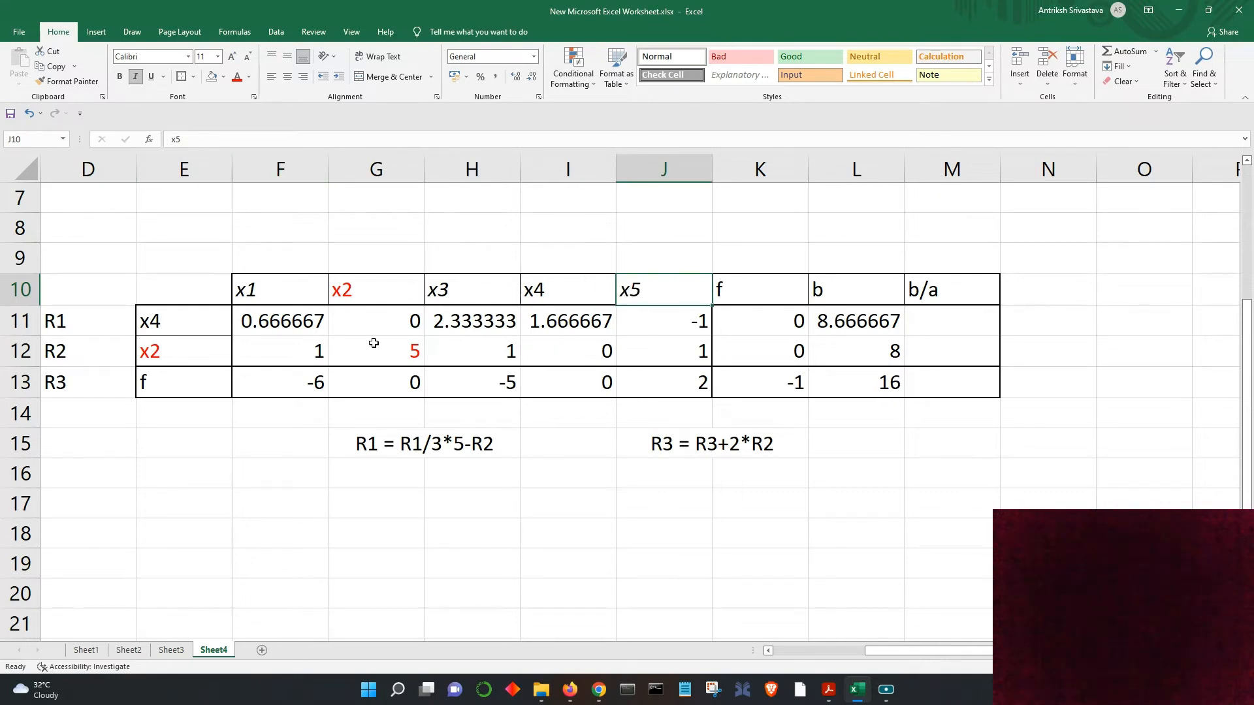
Step: Examine the row R1 coefficients under each variable header, from x1 across to f, and the b value in L11
{"action": "left_click", "coordinate": [297, 325]}
{"action": "left_click", "coordinate": [388, 324]}
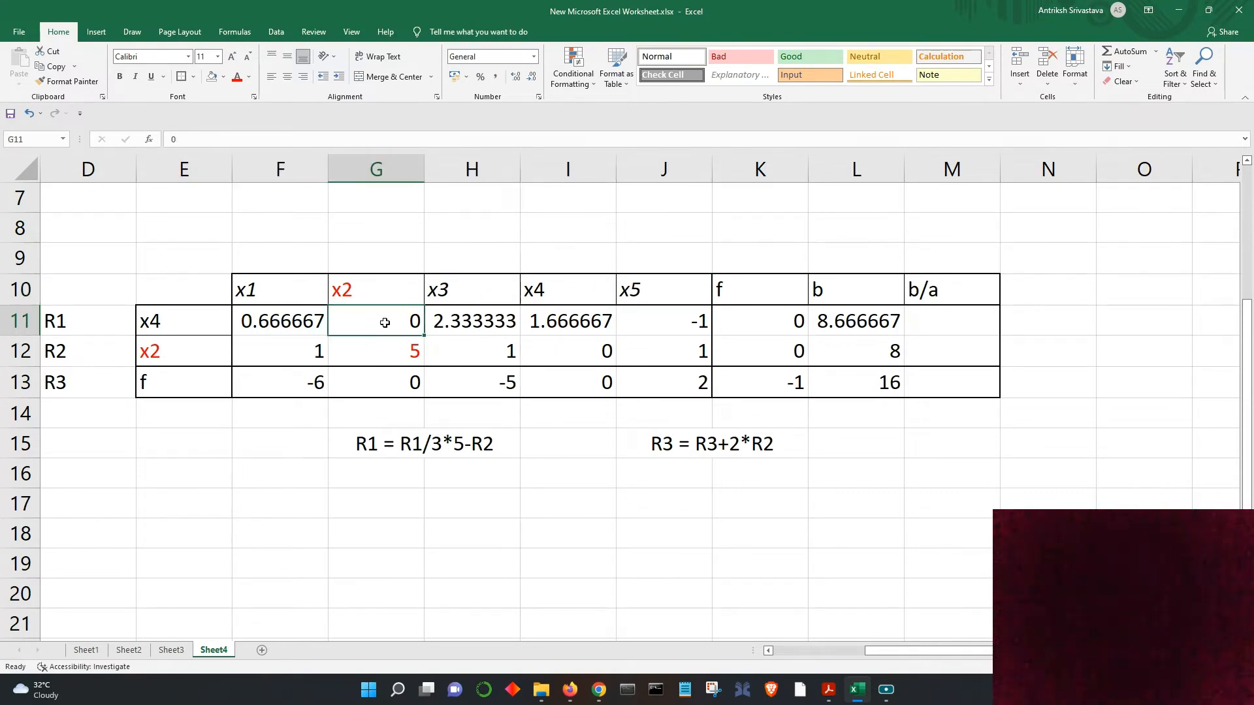
{"action": "left_click", "coordinate": [390, 290]}
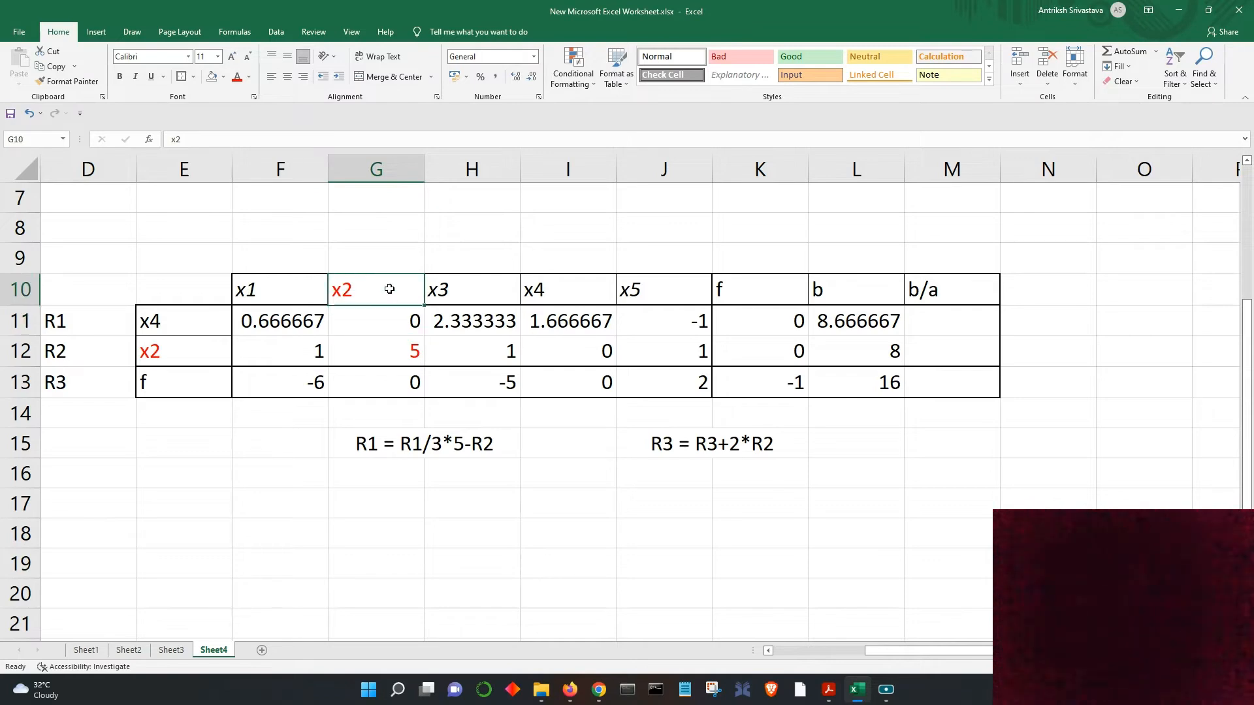
{"action": "left_click", "coordinate": [405, 322]}
{"action": "left_click", "coordinate": [460, 300]}
{"action": "left_click", "coordinate": [466, 322]}
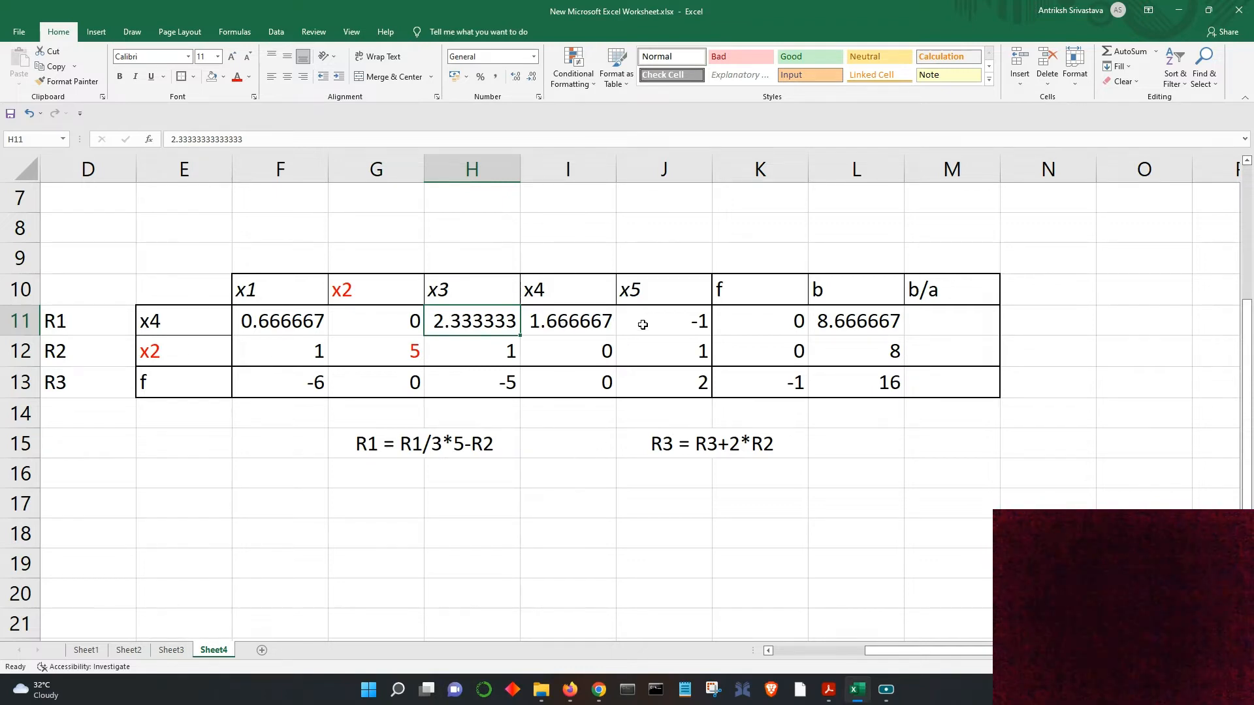
{"action": "left_click", "coordinate": [649, 295]}
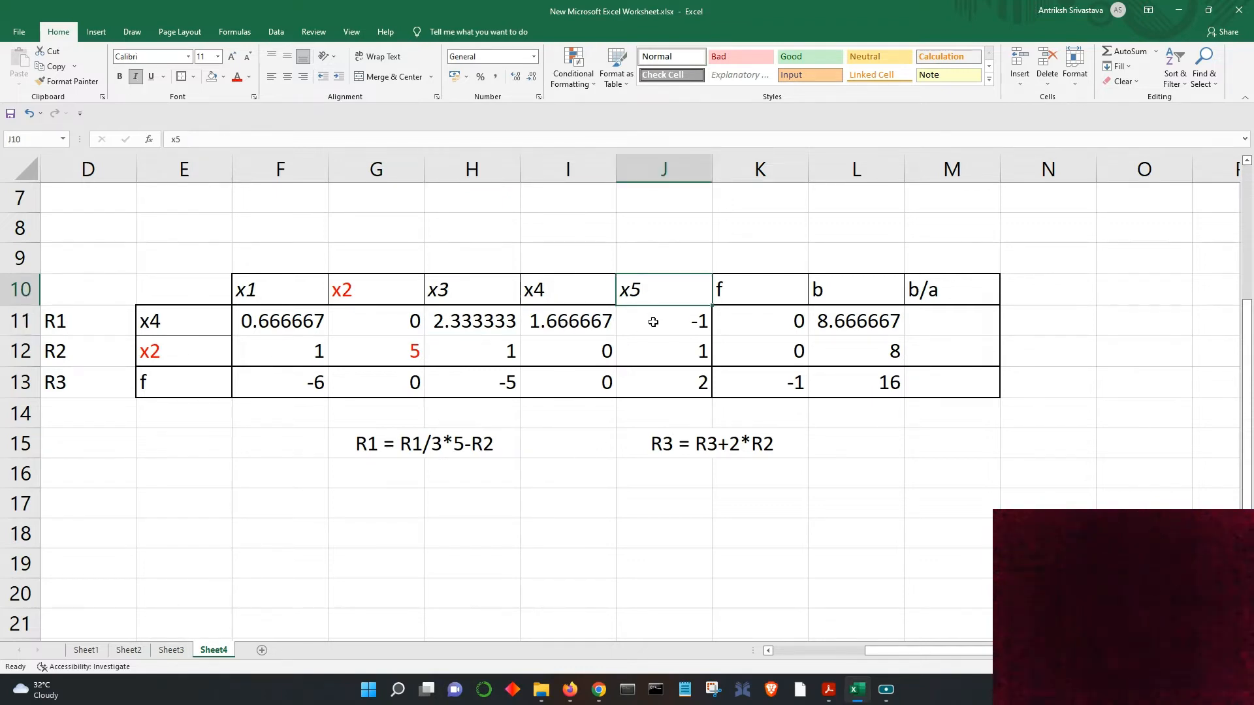
{"action": "left_click", "coordinate": [751, 295]}
{"action": "left_click", "coordinate": [755, 326]}
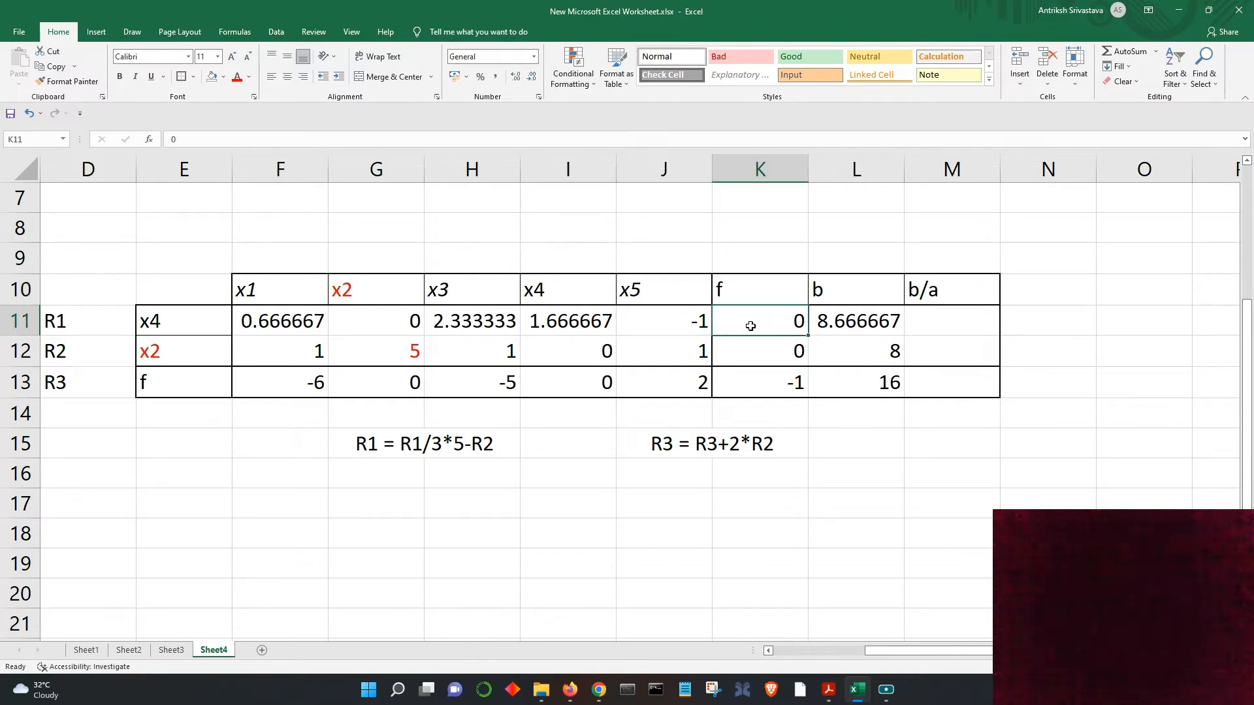
{"action": "left_click", "coordinate": [855, 332]}
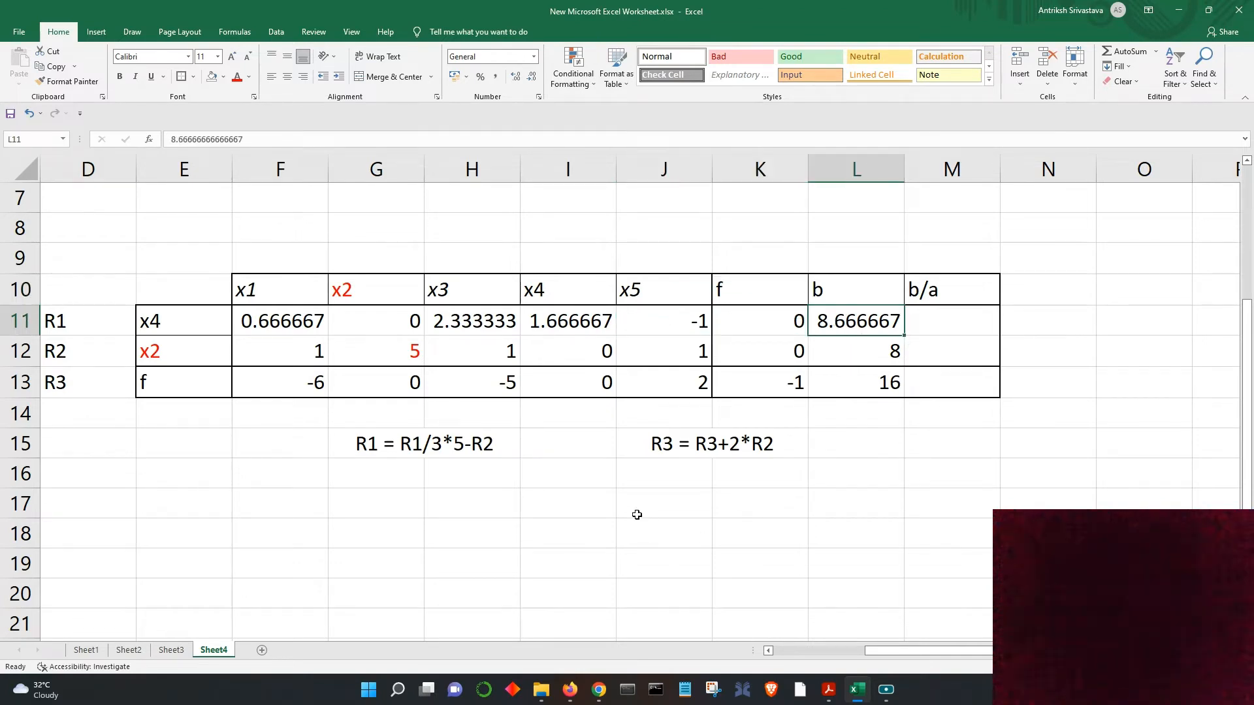
Step: Write the reduced R1 equation x4*1.667 = 8.667 in cell I16
{"action": "left_click", "coordinate": [563, 483]}
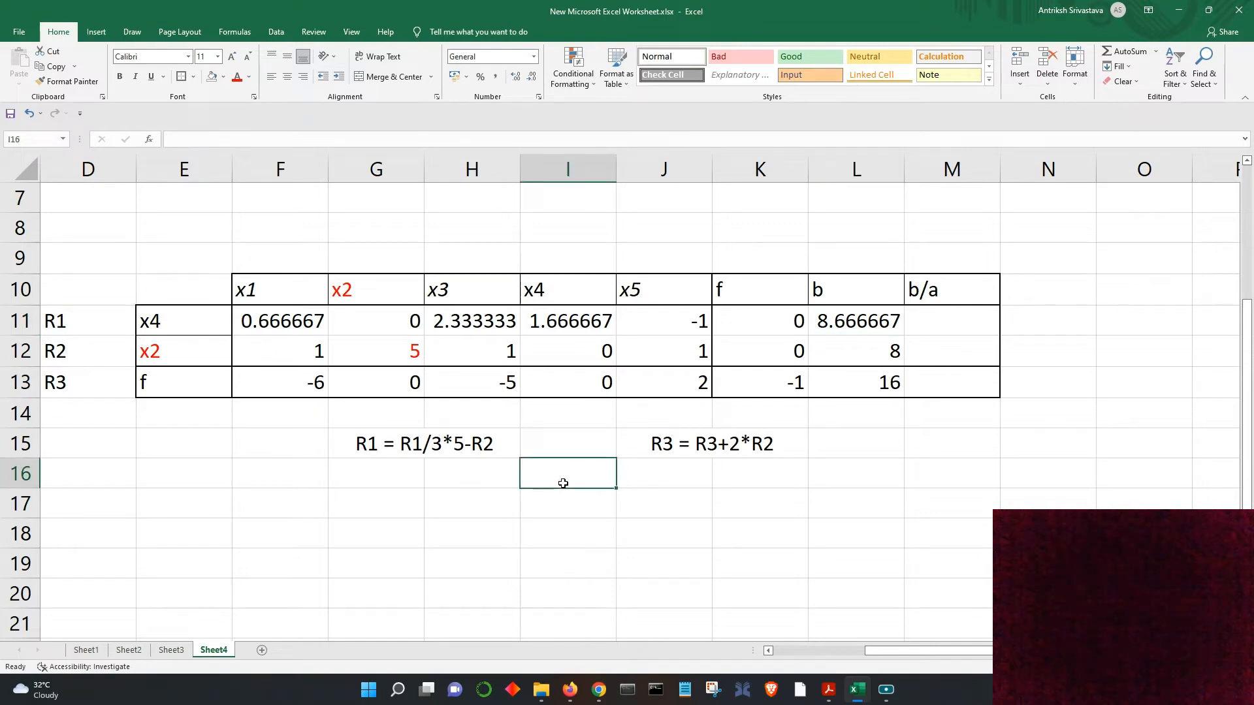
{"action": "type", "text": "x4"}
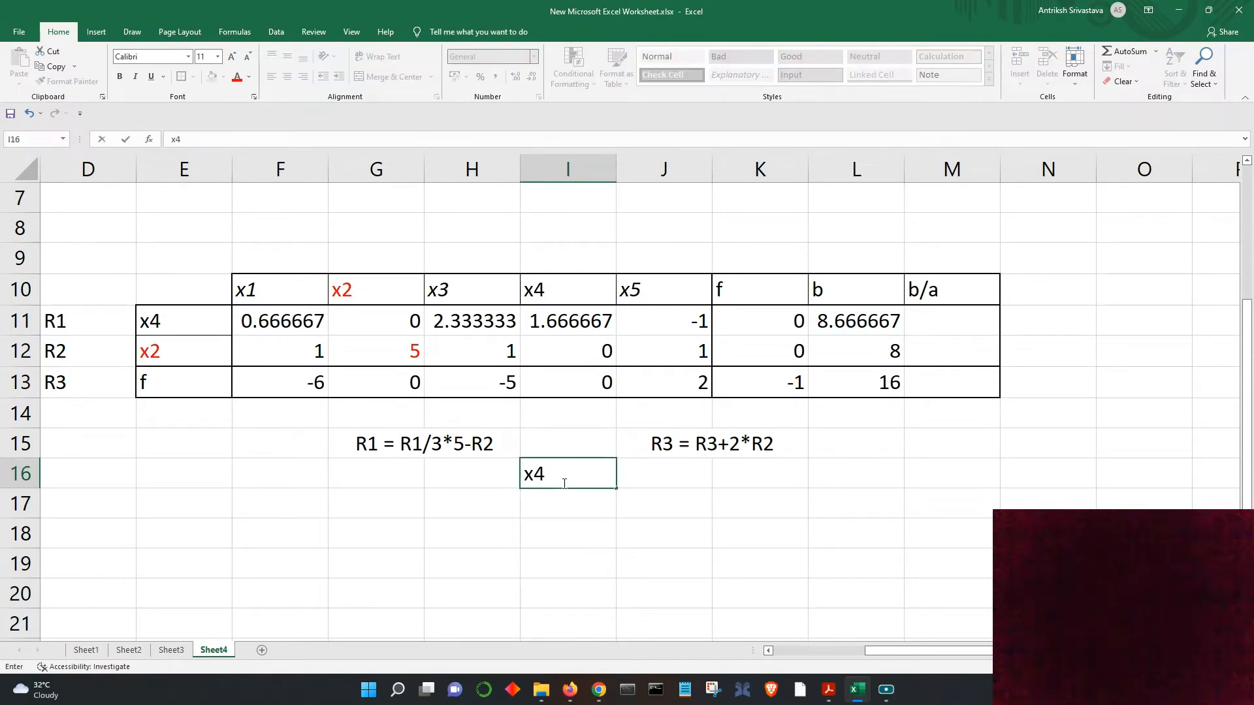
{"action": "type", "text": "*1.667 = 8.667"}
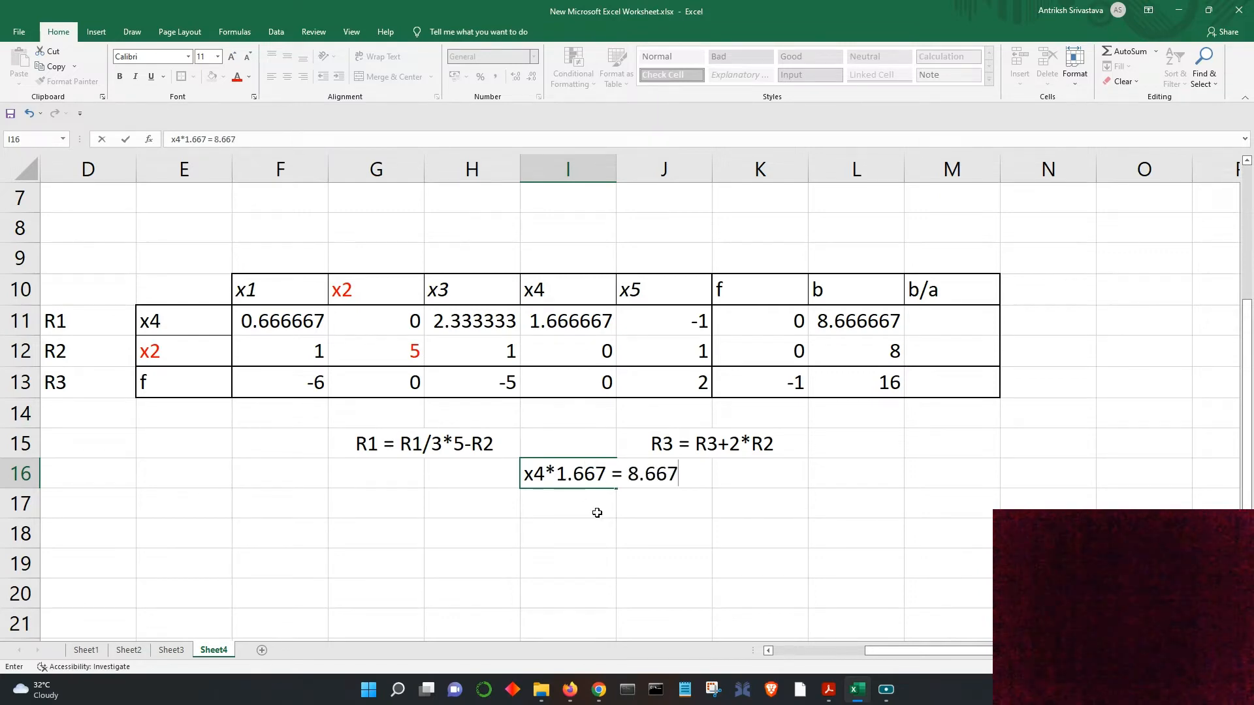
{"action": "left_click", "coordinate": [643, 539]}
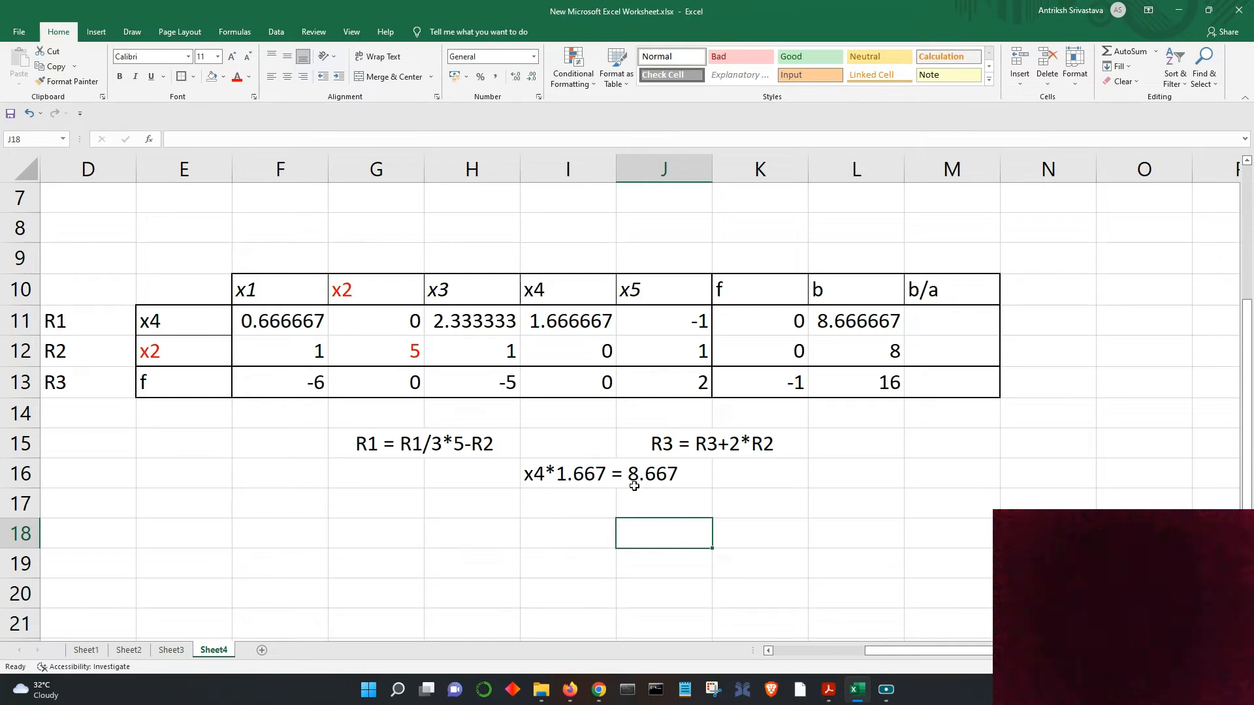
{"action": "left_click_drag", "start_coordinate": [536, 480], "coordinate": [655, 479]}
{"action": "left_click", "coordinate": [737, 516]}
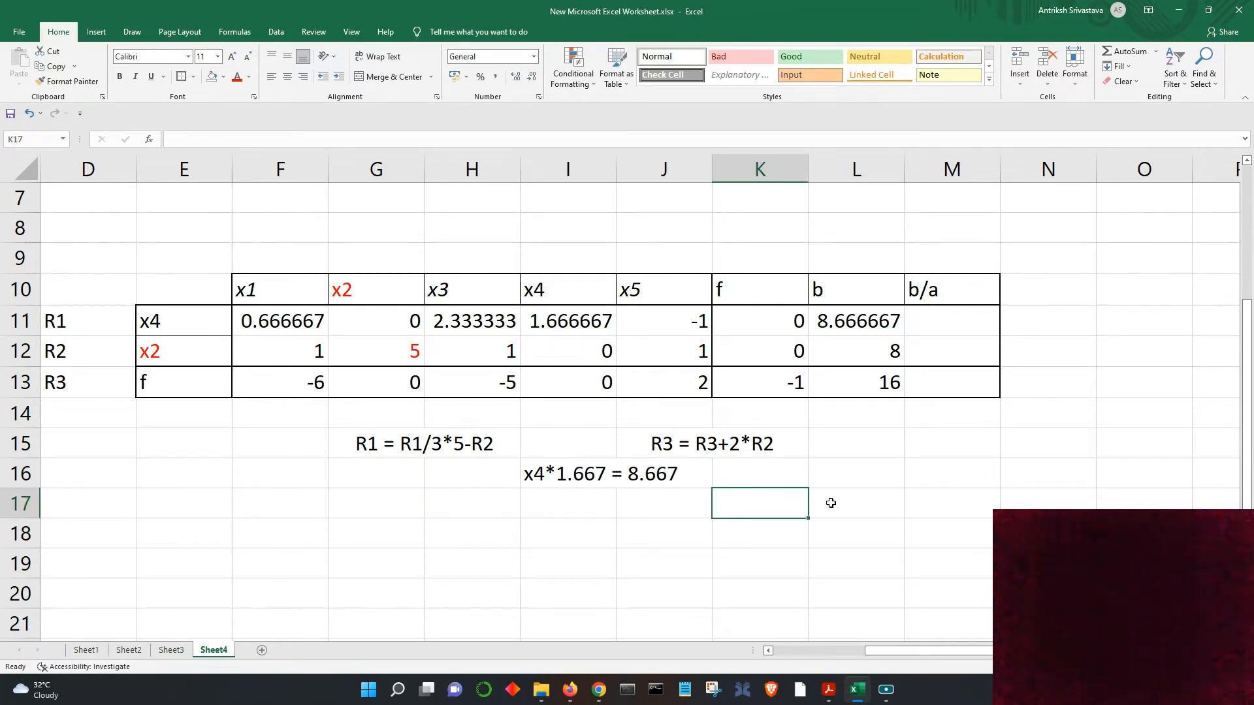
Step: Calculate the value of x4 in L16 with the formula =L11/I11
{"action": "left_click", "coordinate": [868, 485]}
{"action": "type", "text": "="}
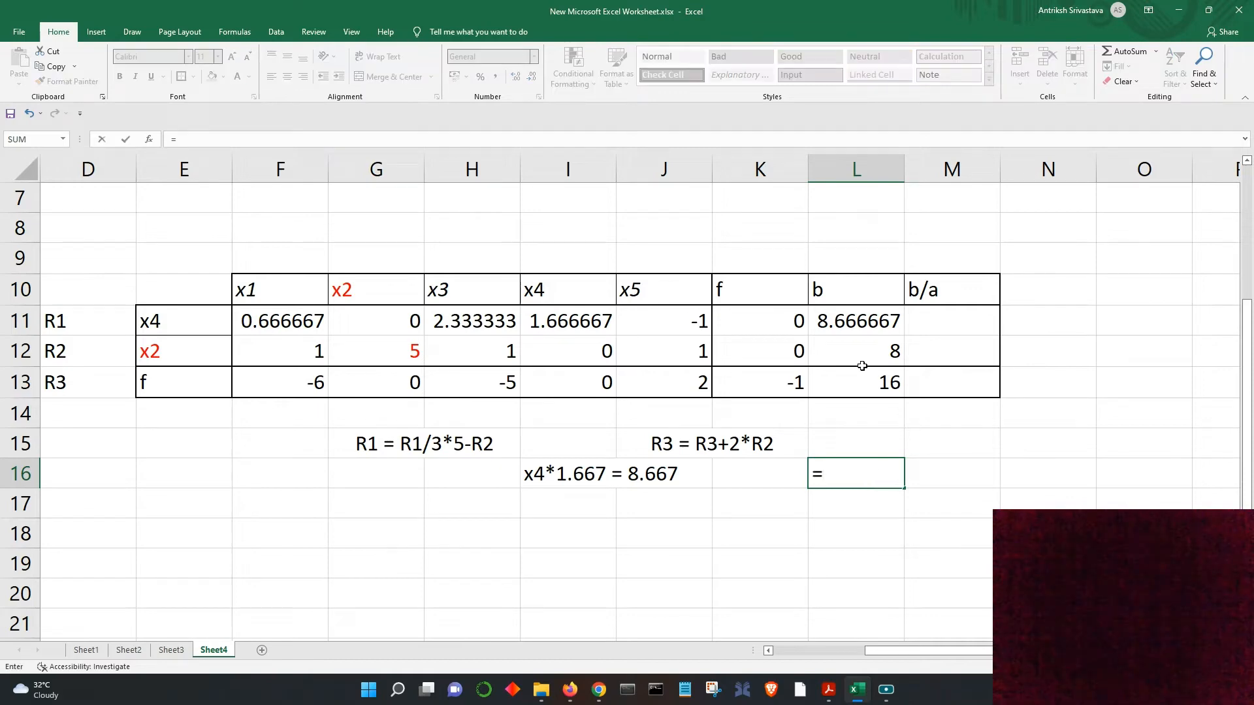
{"action": "left_click", "coordinate": [858, 321]}
{"action": "type", "text": "/"}
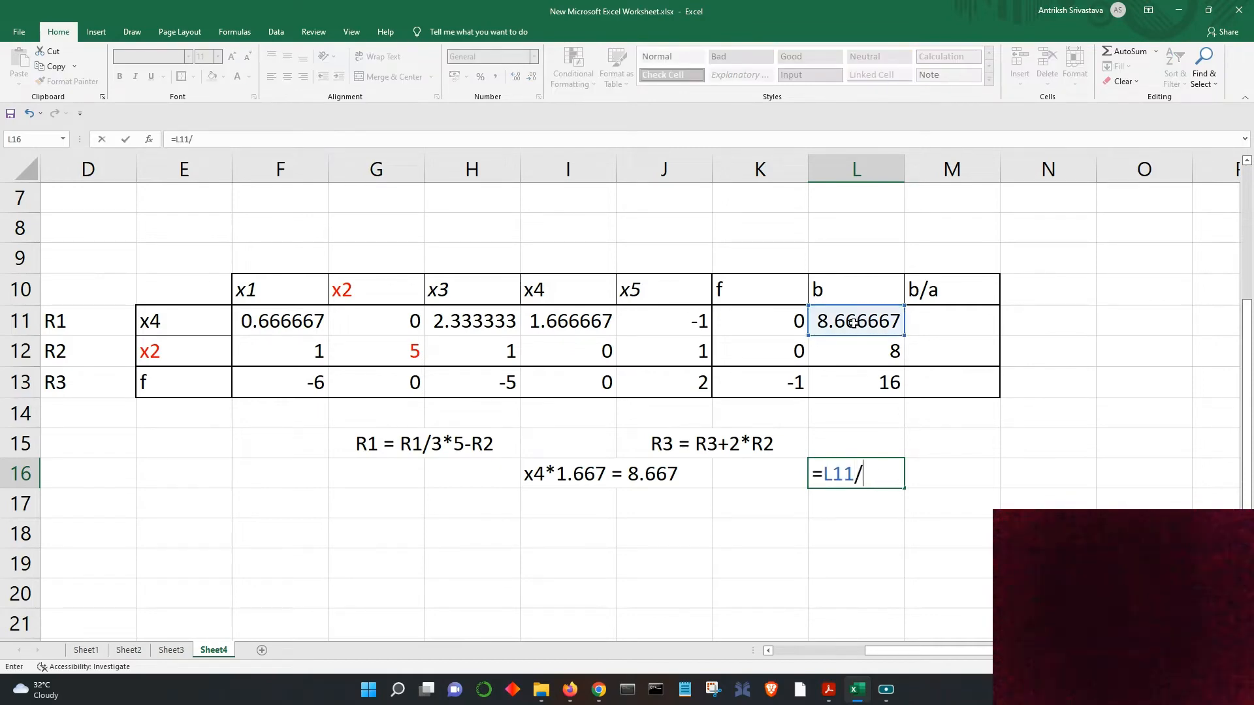
{"action": "left_click", "coordinate": [572, 325]}
{"action": "key", "text": "Return"}
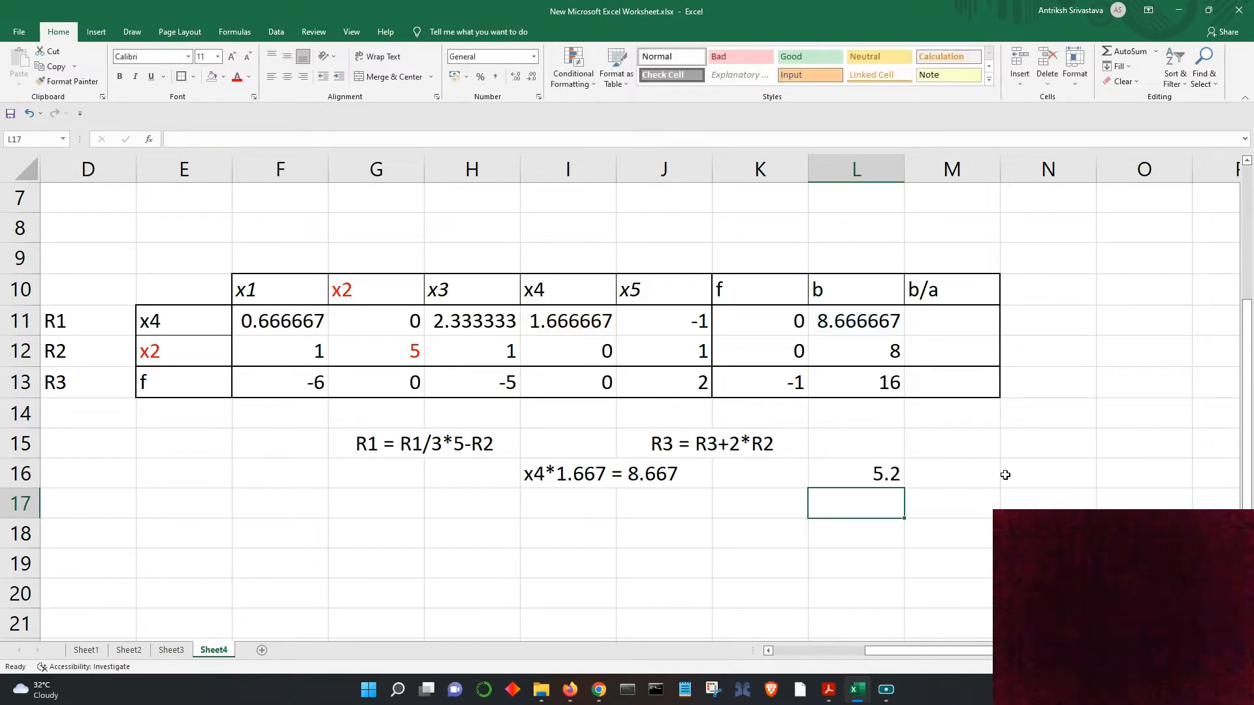
{"action": "left_click", "coordinate": [817, 477]}
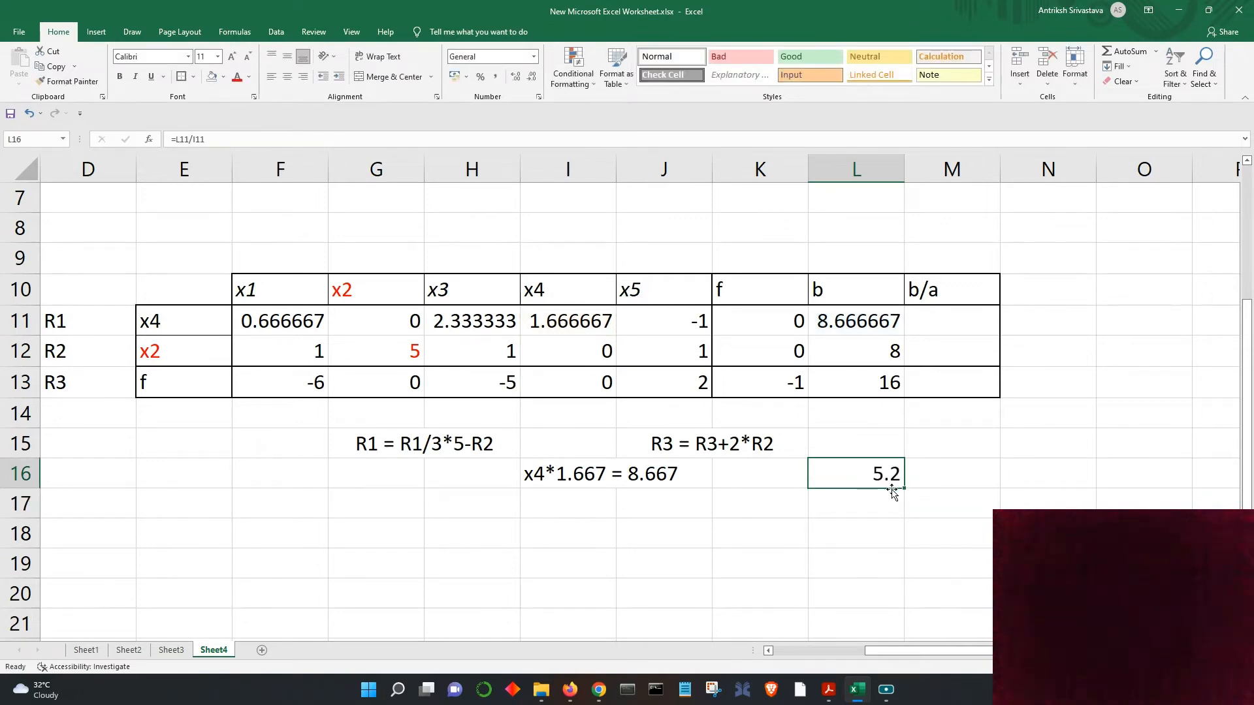
Step: Calculate the value of x2 in L17 with the formula =L12/5 and label it x2 in I17
{"action": "left_click", "coordinate": [846, 510]}
{"action": "type", "text": "="}
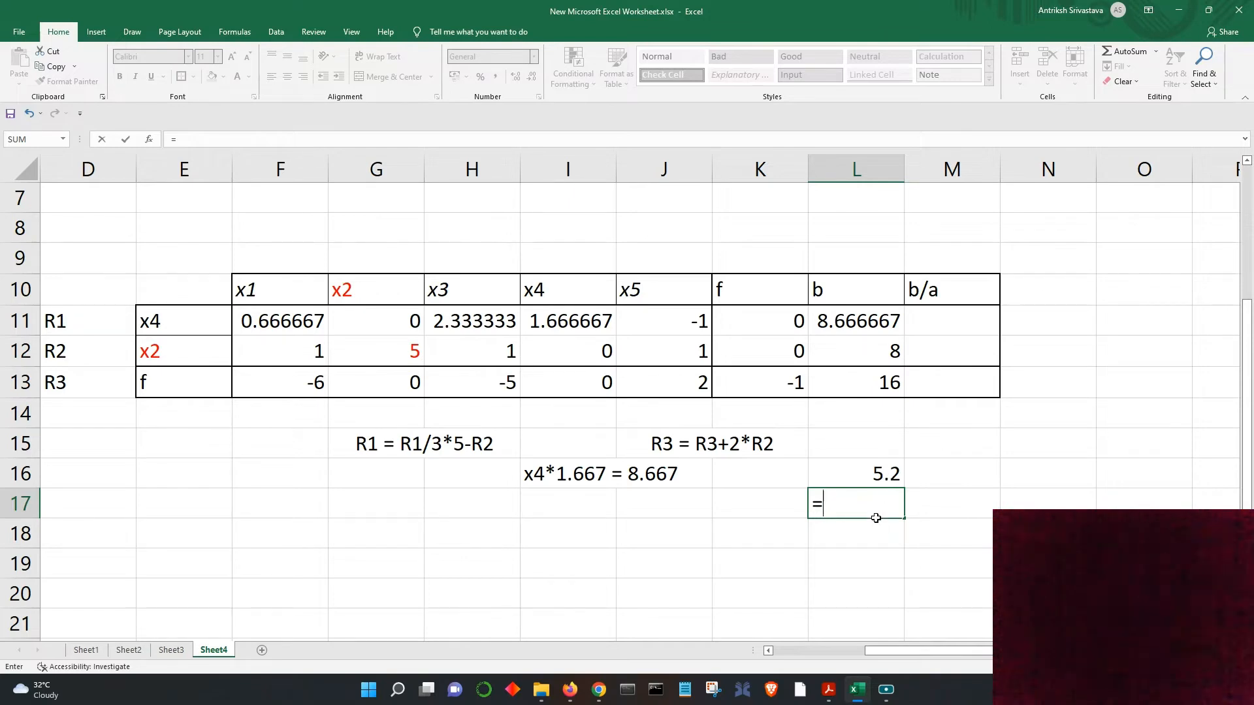
{"action": "left_click", "coordinate": [877, 360]}
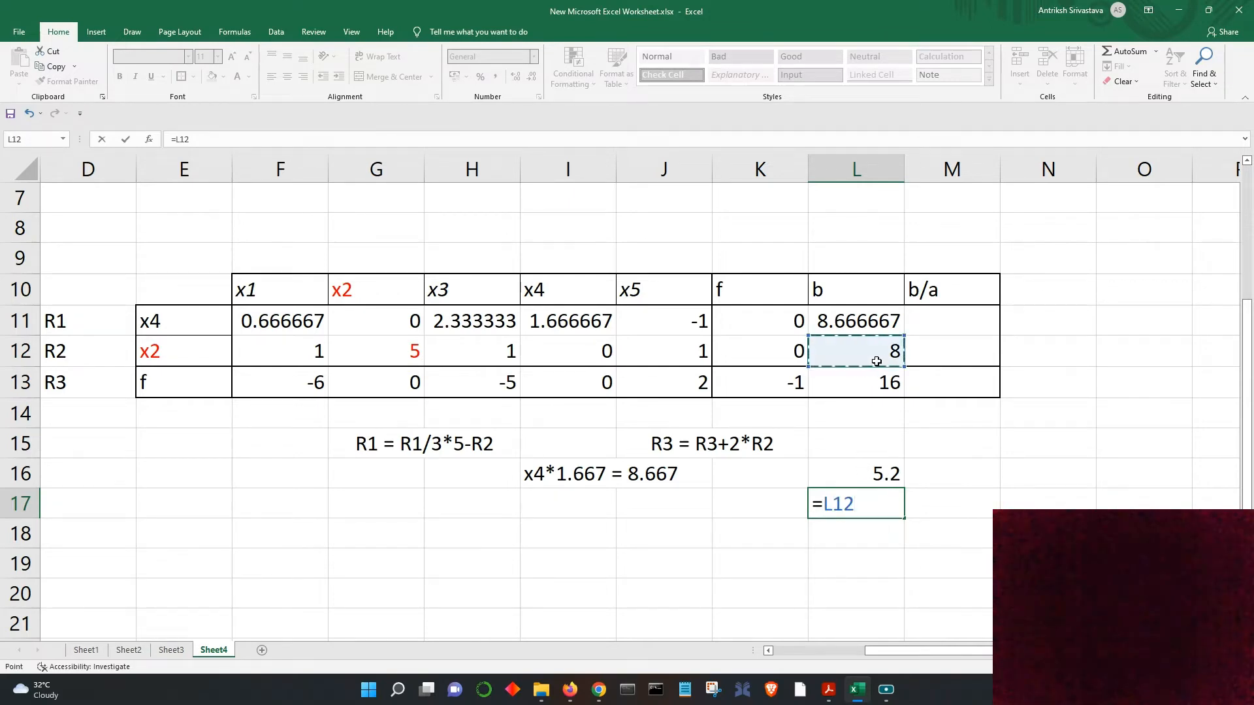
{"action": "type", "text": "/"}
{"action": "type", "text": "5"}
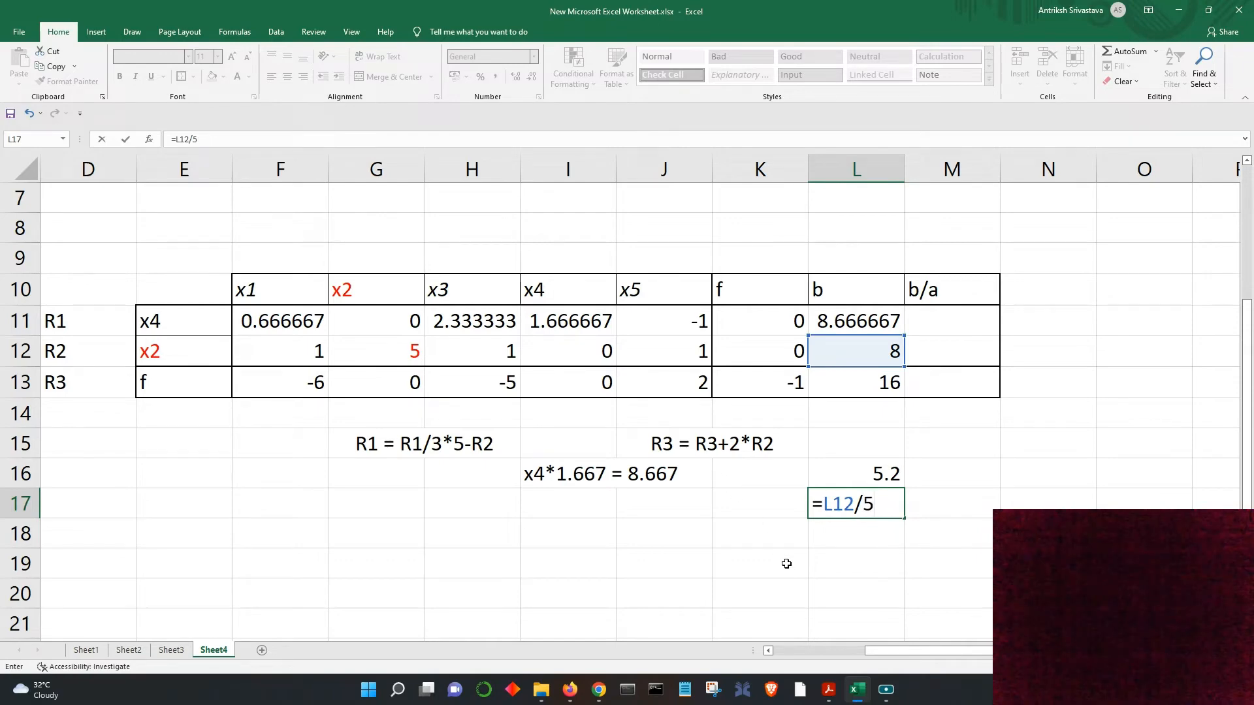
{"action": "key", "text": "Return"}
{"action": "left_click", "coordinate": [603, 504]}
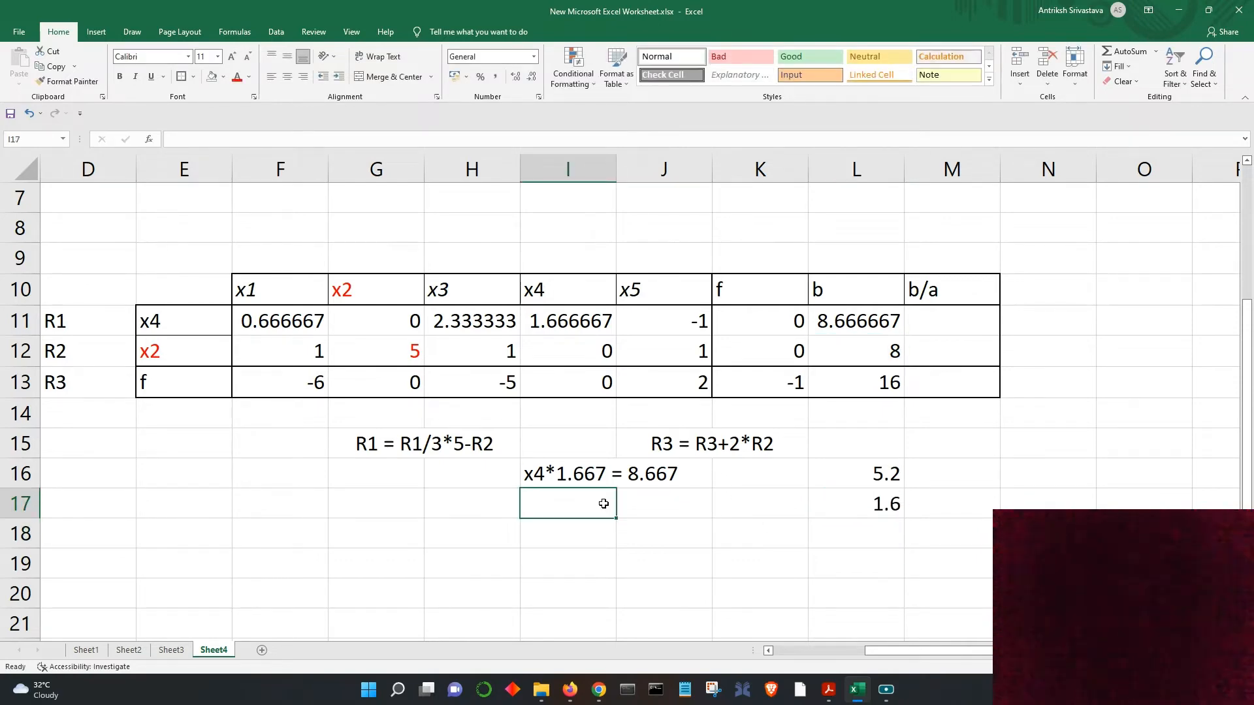
{"action": "type", "text": "x2"}
{"action": "left_click", "coordinate": [807, 541]}
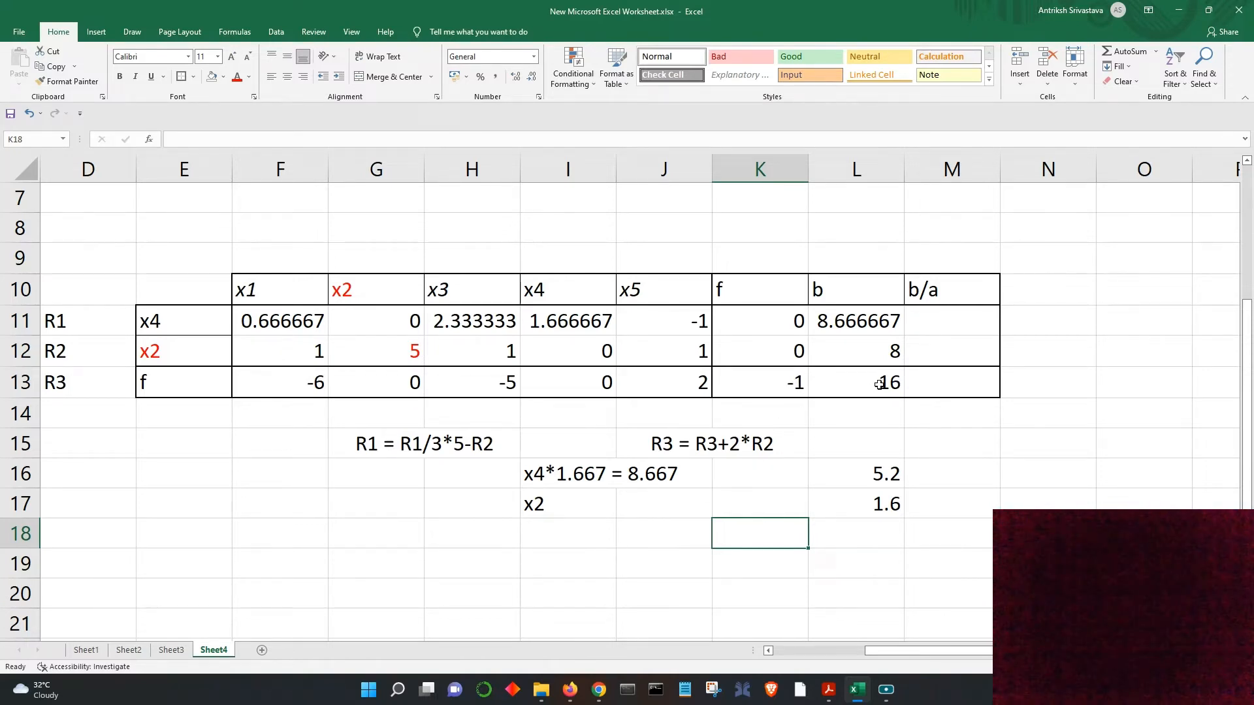
Step: Calculate the objective value in L18 with the formula =L13/K13 and label it f in I18
{"action": "left_click", "coordinate": [876, 542]}
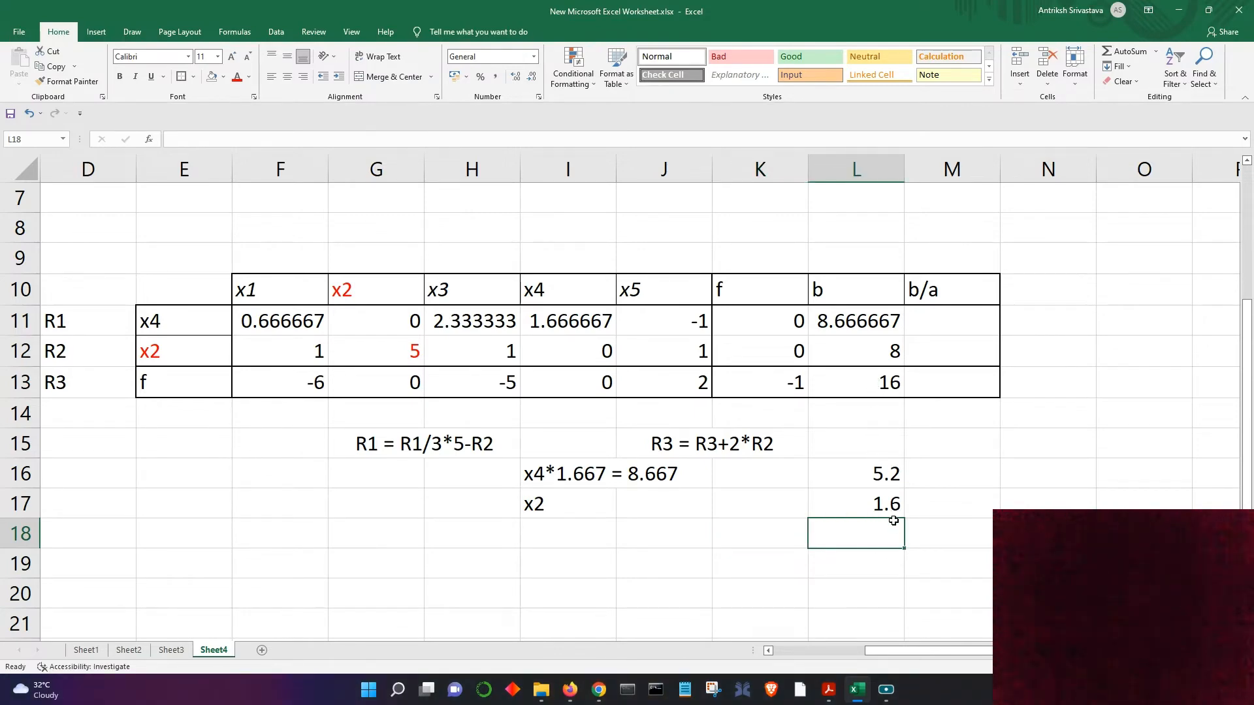
{"action": "type", "text": "="}
{"action": "left_click", "coordinate": [884, 379]}
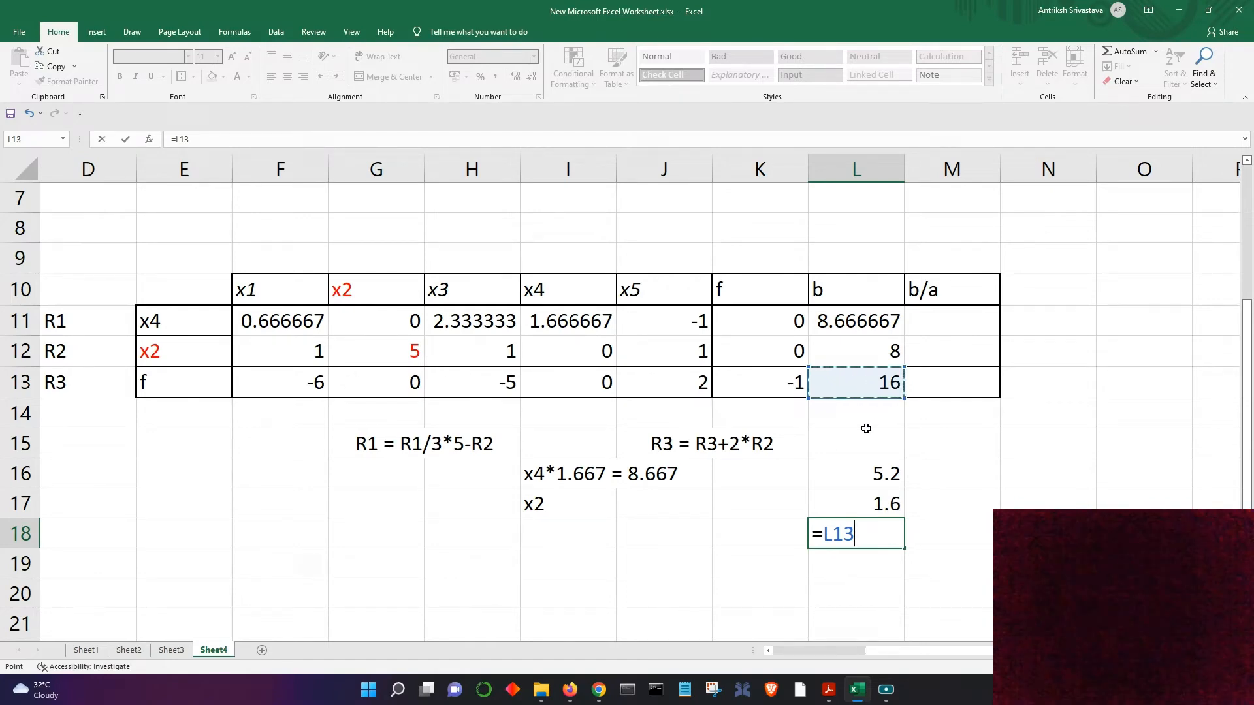
{"action": "type", "text": "/"}
{"action": "left_click", "coordinate": [799, 382]}
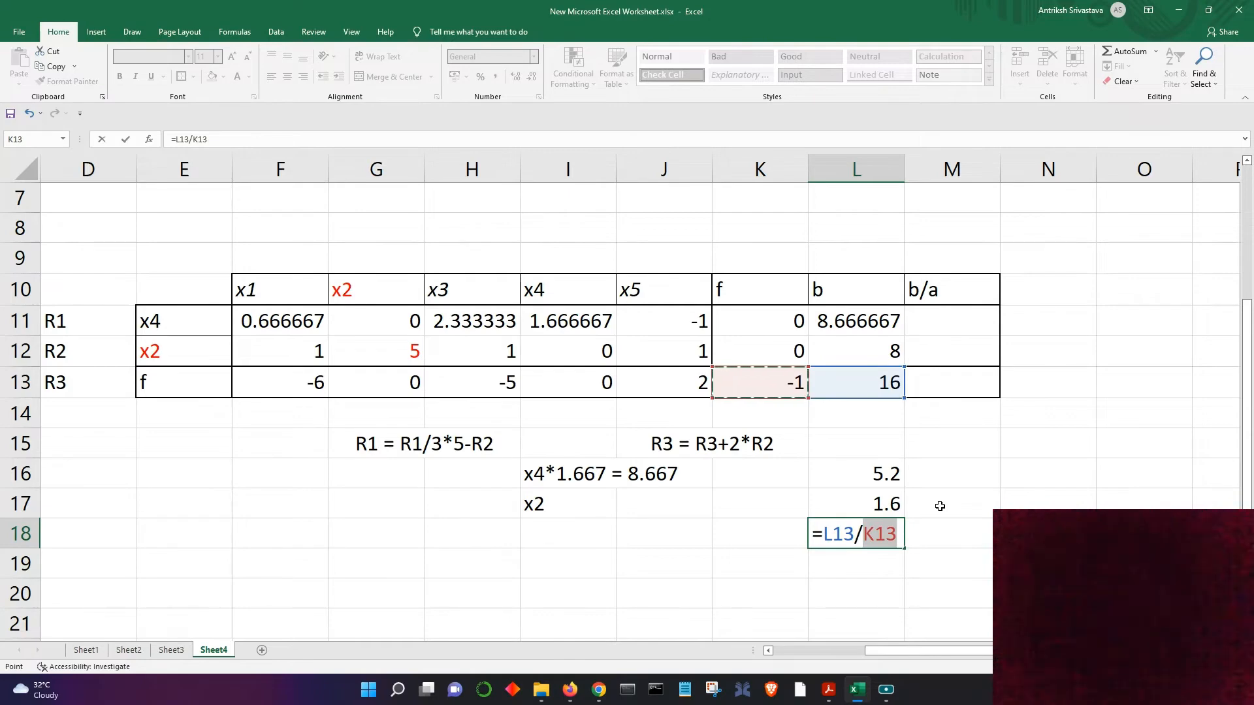
{"action": "key", "text": "Return"}
{"action": "left_click", "coordinate": [538, 529]}
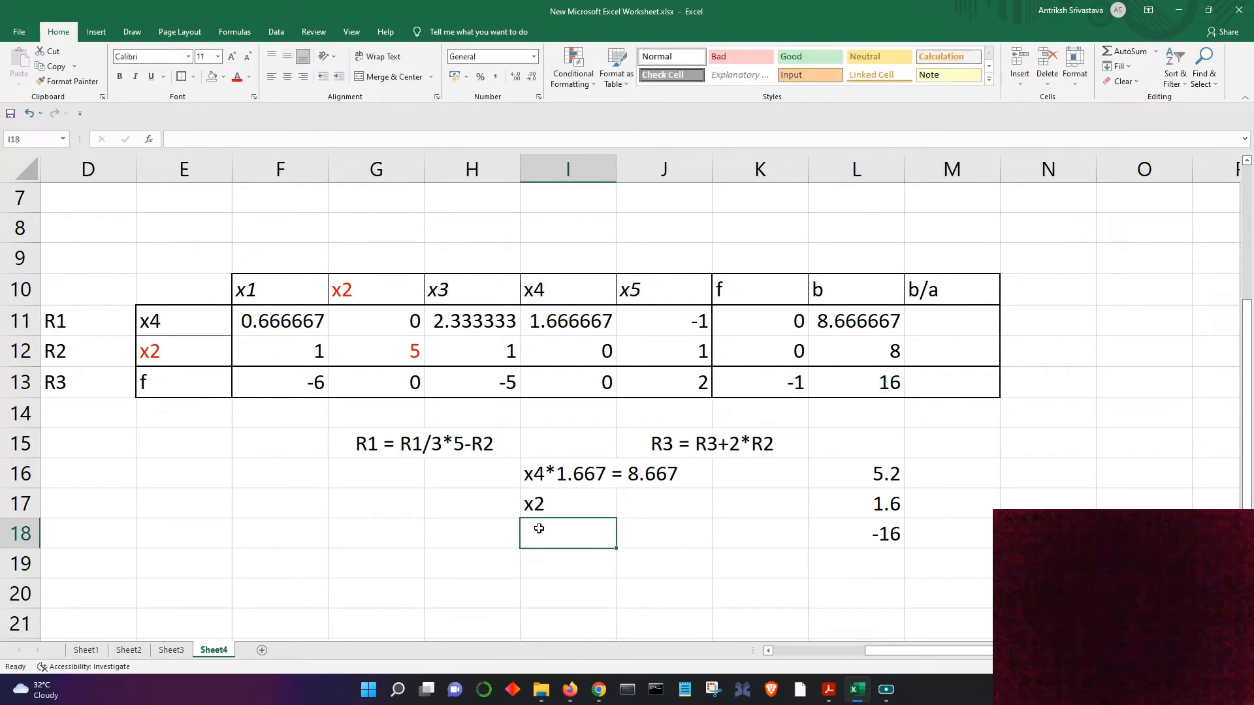
{"action": "type", "text": "f"}
{"action": "left_click", "coordinate": [964, 541]}
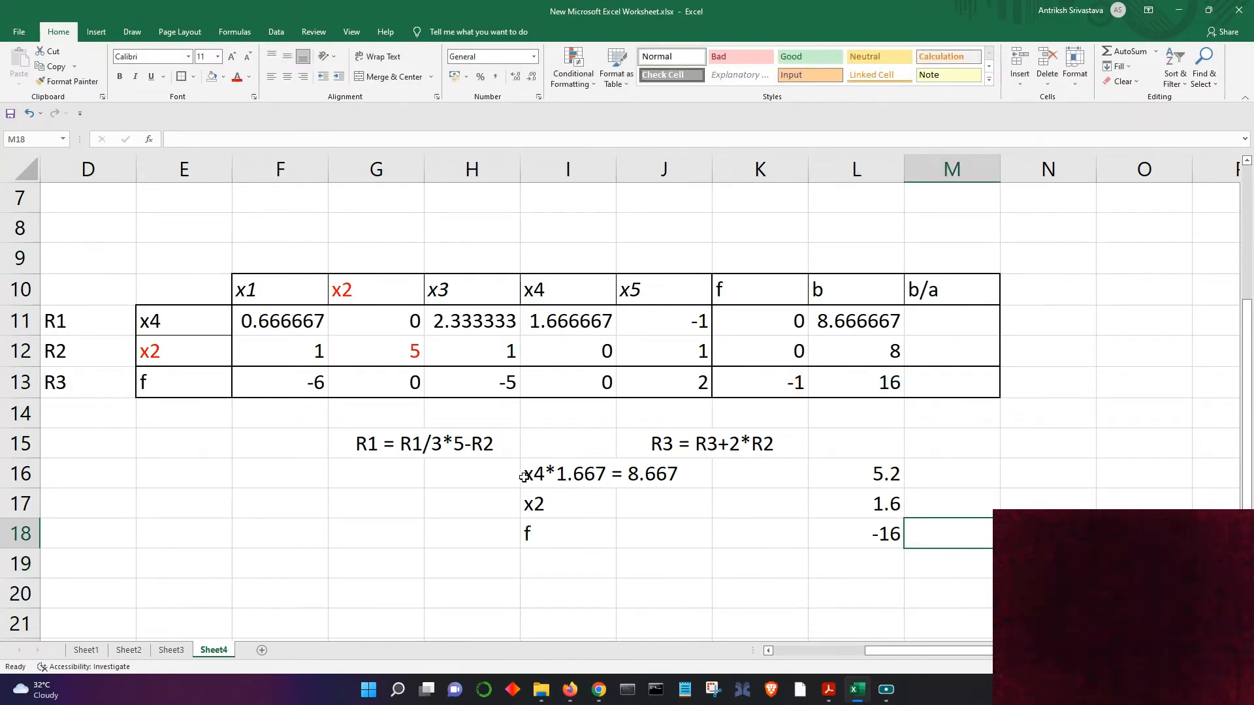
Step: Add an outside border around the solution block I16:L18
{"action": "left_click_drag", "start_coordinate": [526, 475], "coordinate": [820, 531]}
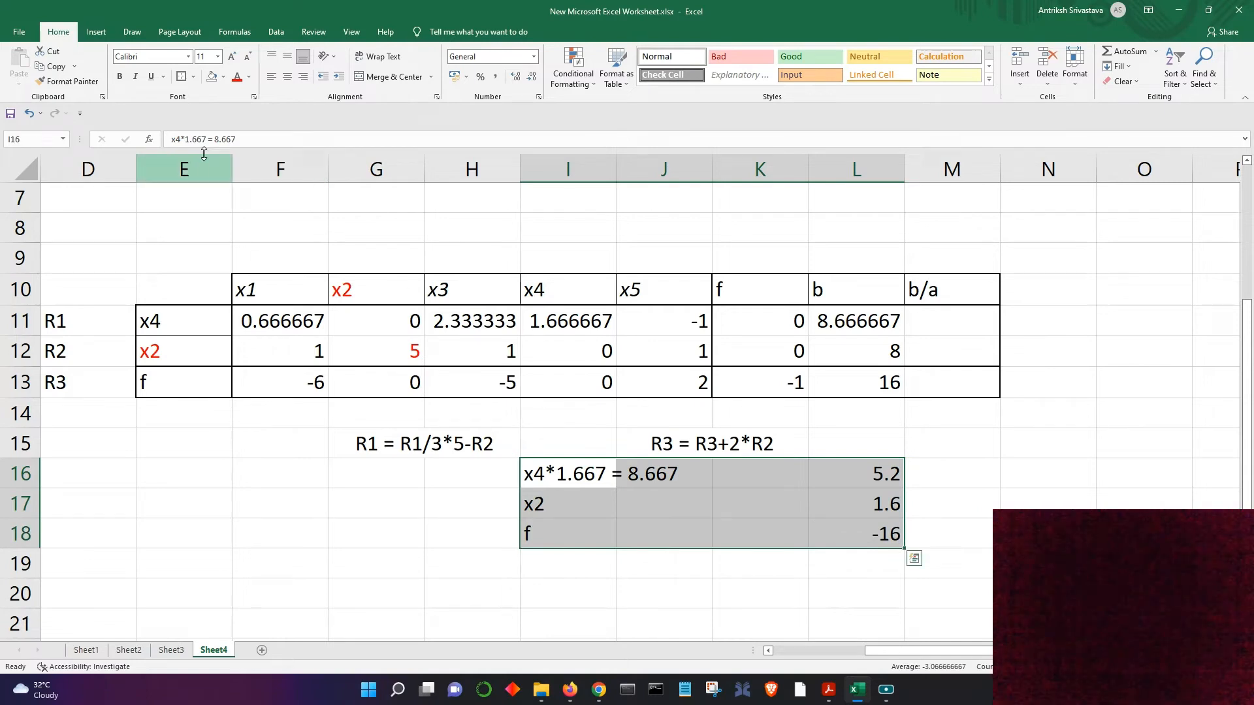
{"action": "left_click", "coordinate": [182, 76]}
{"action": "left_click", "coordinate": [369, 475]}
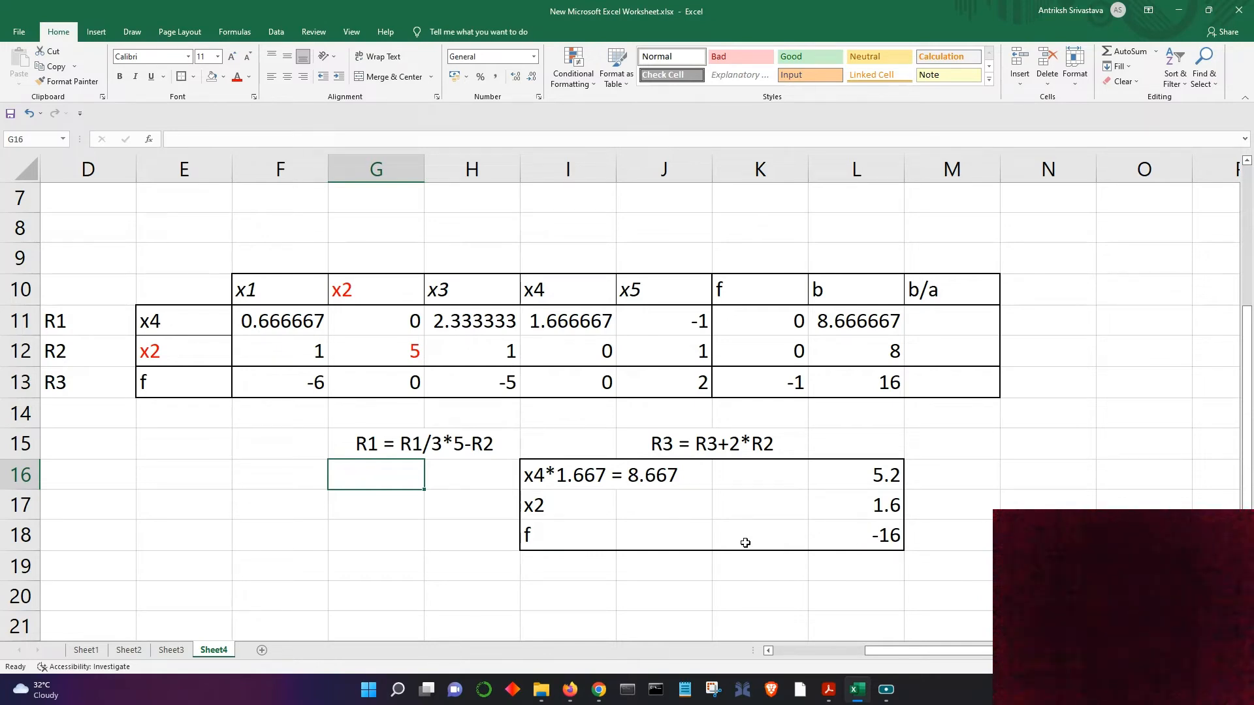
{"action": "left_click", "coordinate": [467, 519]}
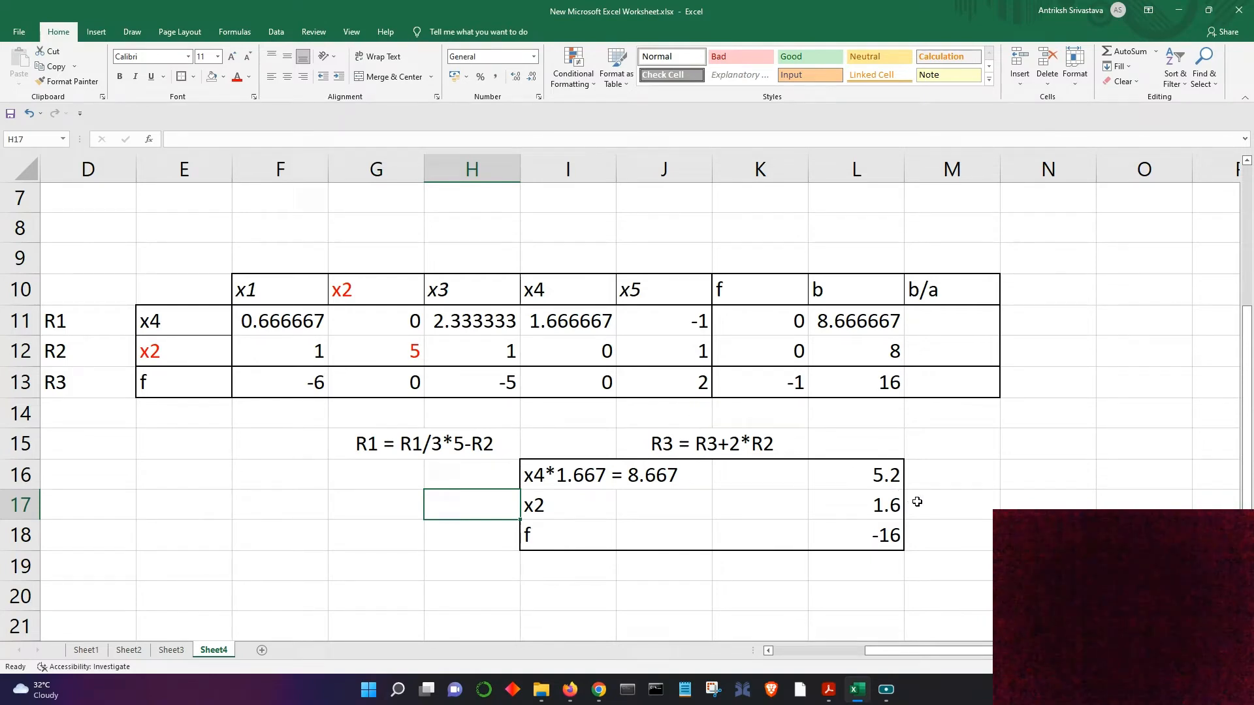
{"action": "left_click", "coordinate": [546, 478]}
{"action": "left_click", "coordinate": [556, 507]}
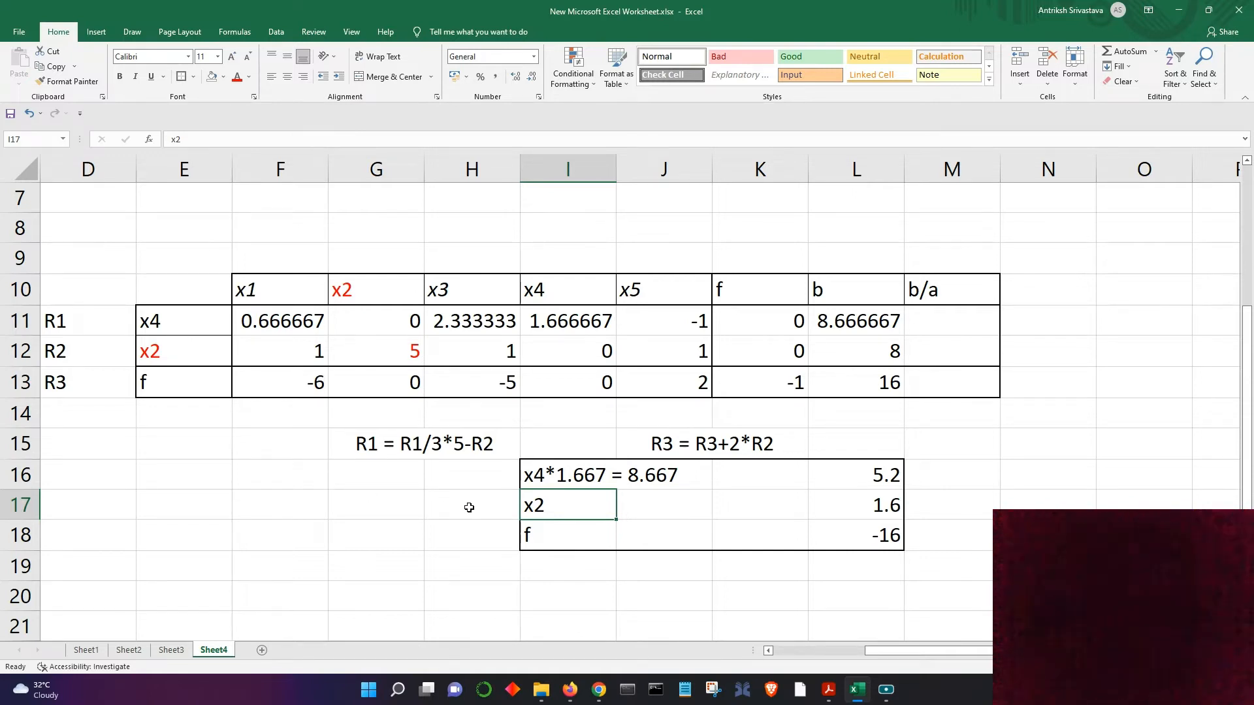
Step: Highlight the most negative coefficient of the objective row, cell F13, with a yellow fill
{"action": "left_click_drag", "start_coordinate": [292, 396], "coordinate": [648, 401]}
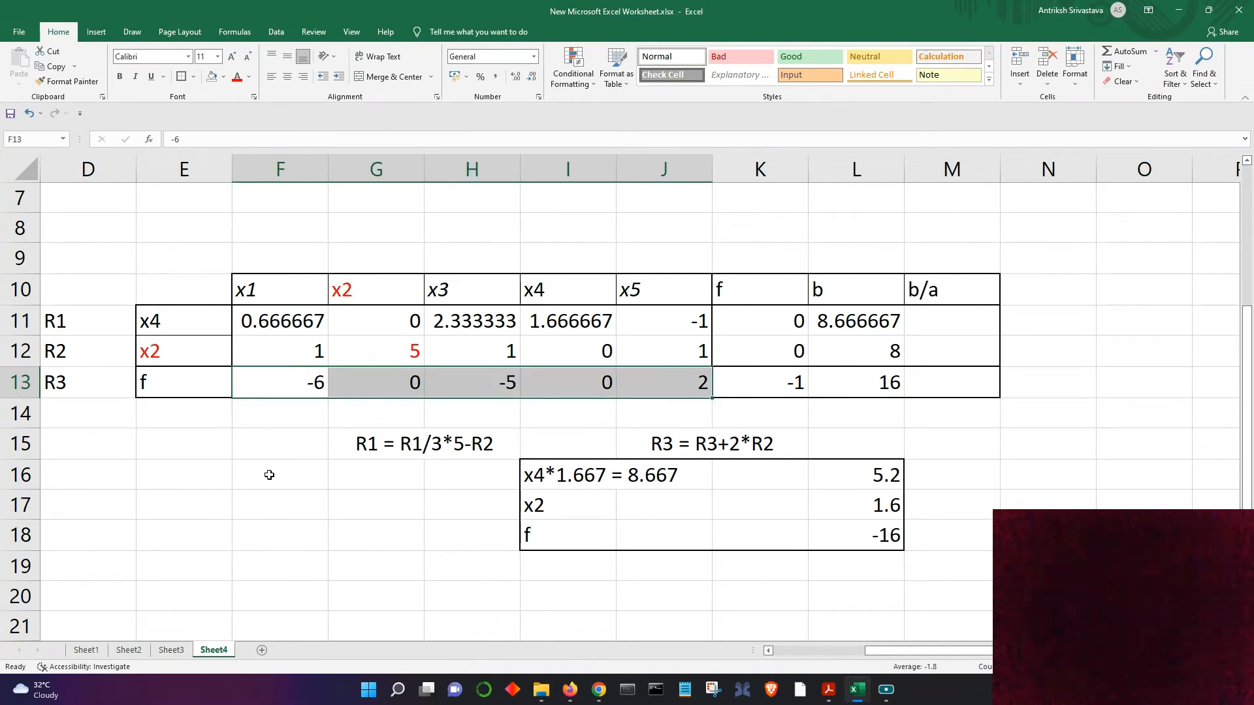
{"action": "left_click", "coordinate": [295, 487]}
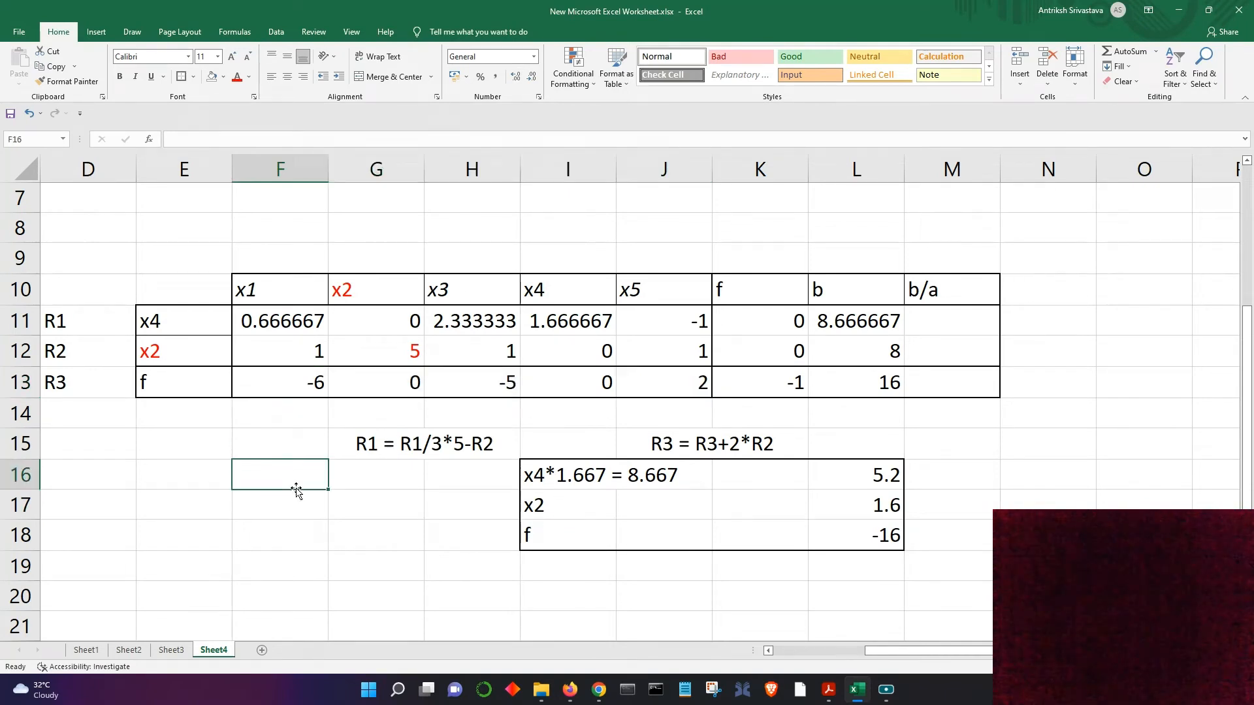
{"action": "left_click", "coordinate": [312, 388]}
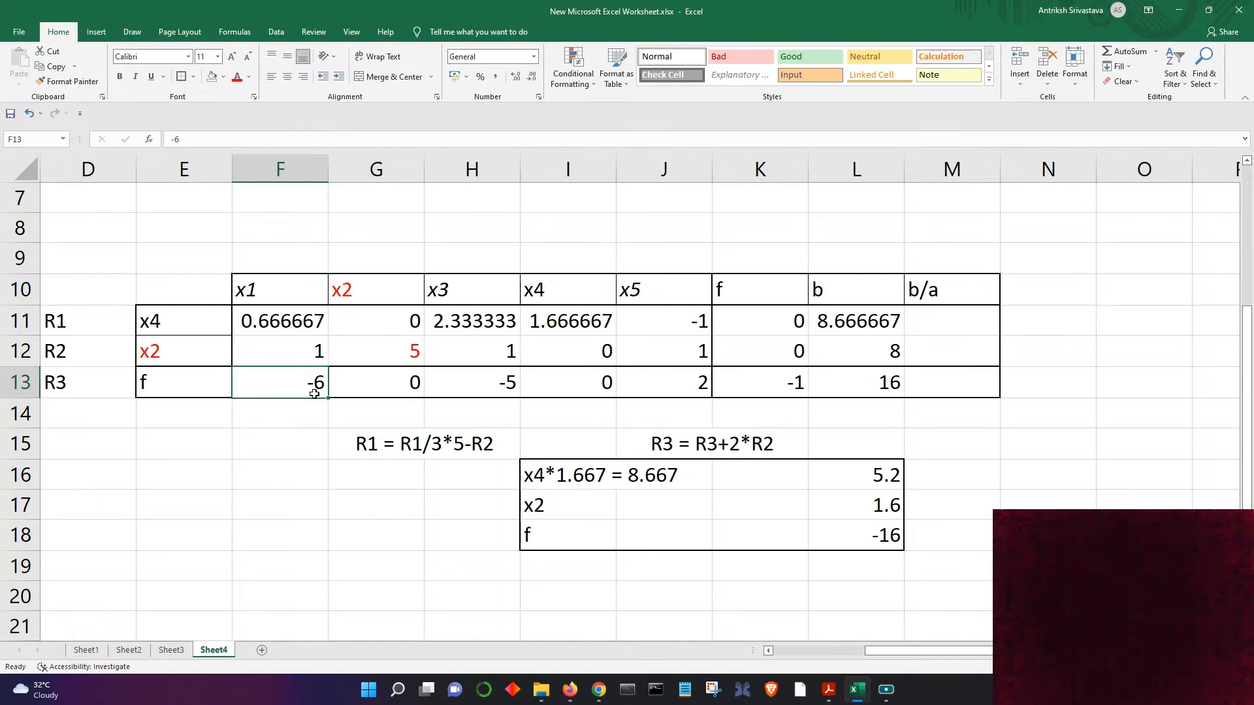
{"action": "left_click", "coordinate": [223, 78]}
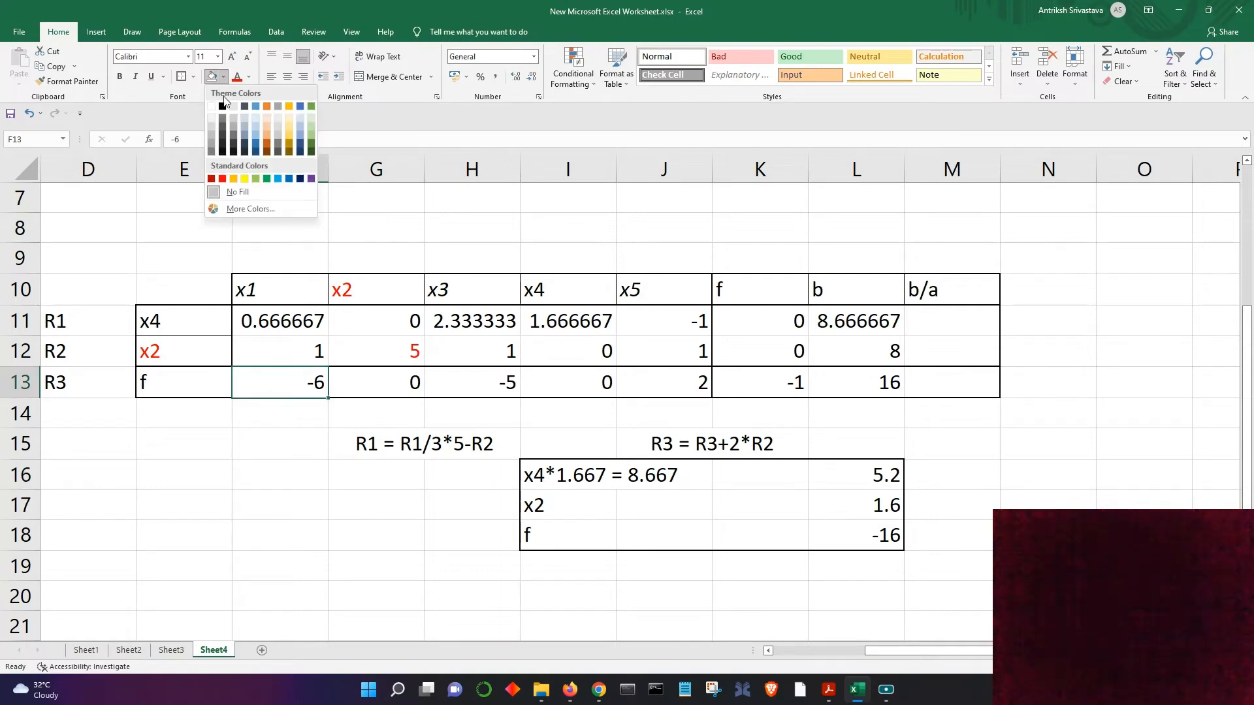
{"action": "left_click", "coordinate": [243, 183]}
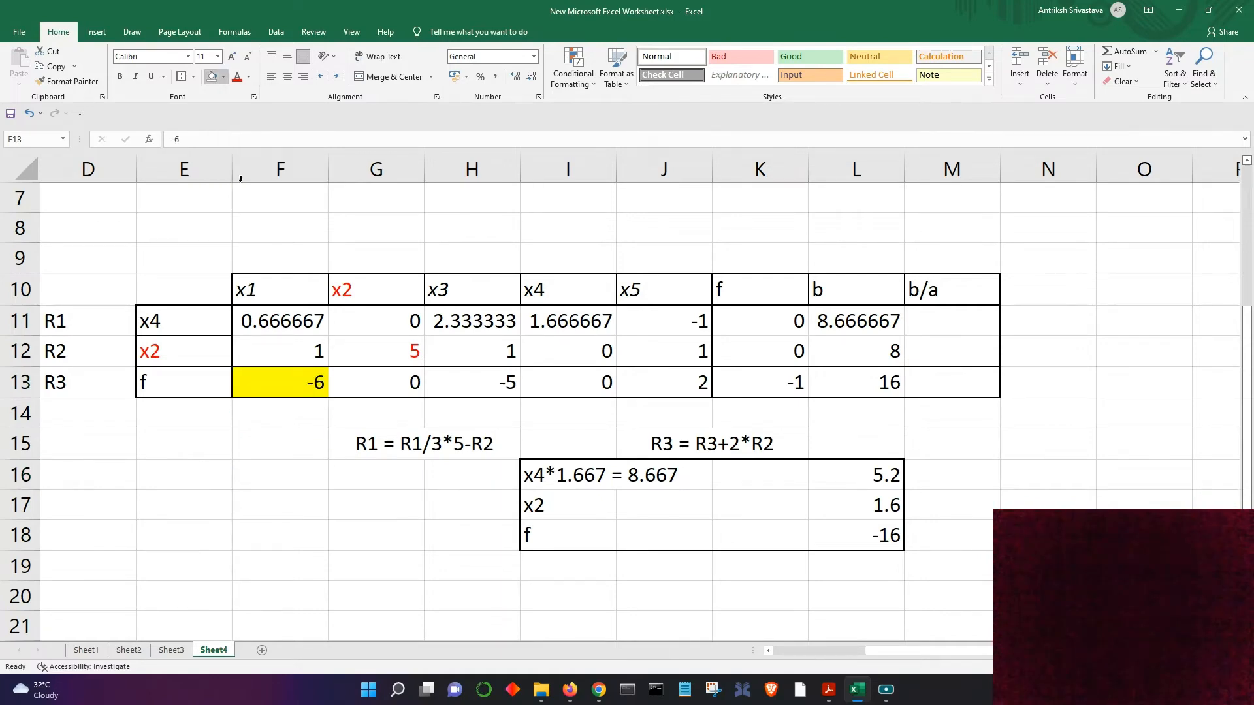
{"action": "left_click", "coordinate": [330, 501]}
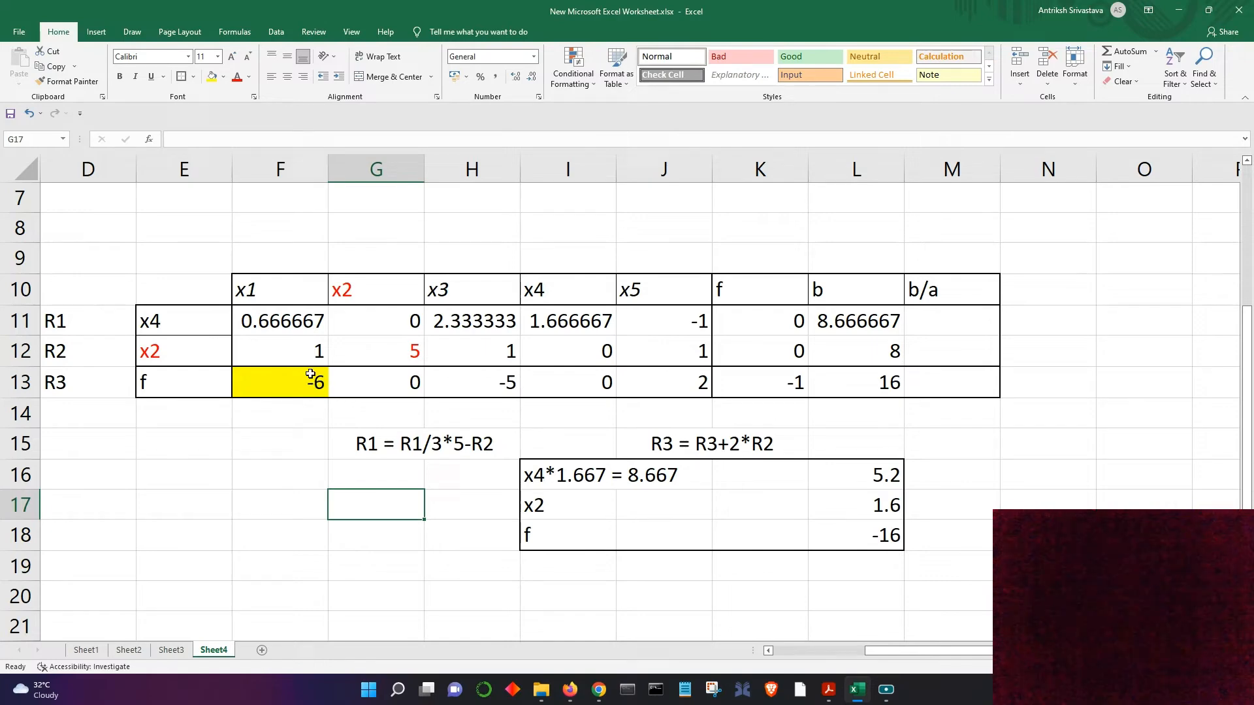
Step: Calculate the b/a ratio for row R1 in M11 with the formula =L11/F11
{"action": "left_click", "coordinate": [939, 325]}
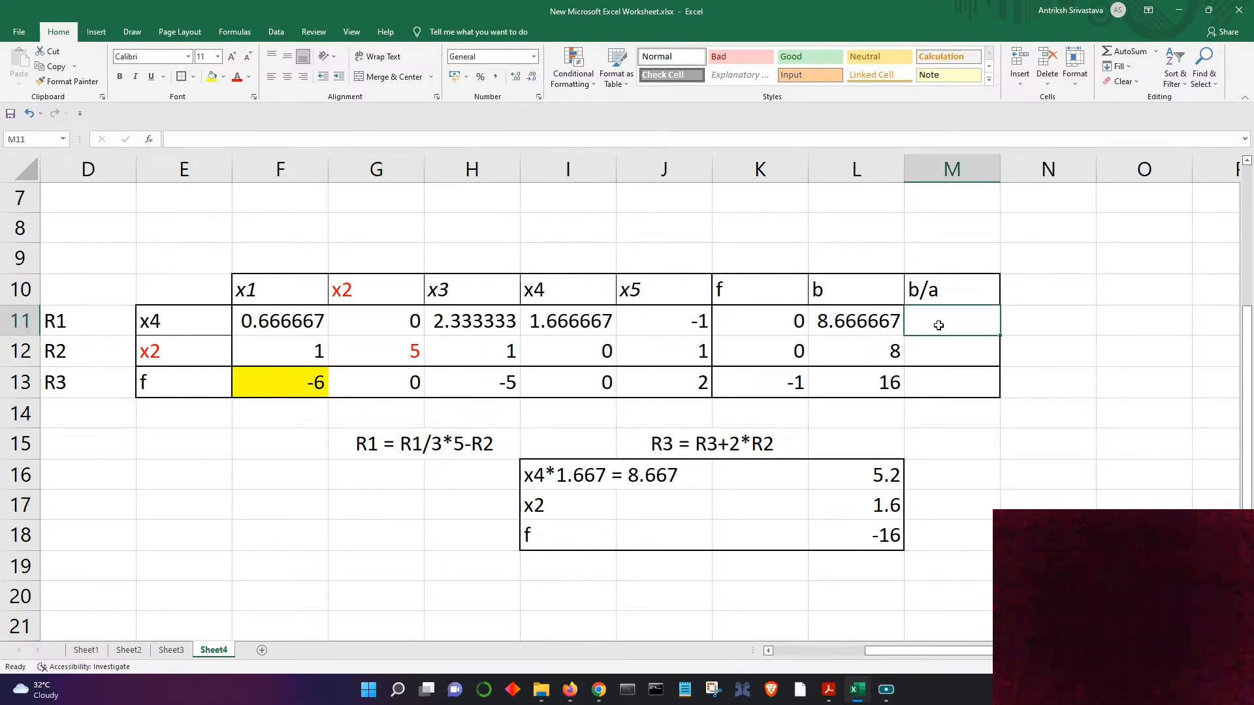
{"action": "left_click_drag", "start_coordinate": [851, 327], "coordinate": [853, 349]}
{"action": "mouse_move", "coordinate": [312, 325]}
{"action": "left_mouse_down"}
{"action": "mouse_move", "coordinate": [450, 324]}
{"action": "mouse_move", "coordinate": [304, 344]}
{"action": "left_mouse_up"}
{"action": "left_click", "coordinate": [908, 325]}
{"action": "type", "text": "="}
{"action": "left_click", "coordinate": [856, 324]}
{"action": "type", "text": "/"}
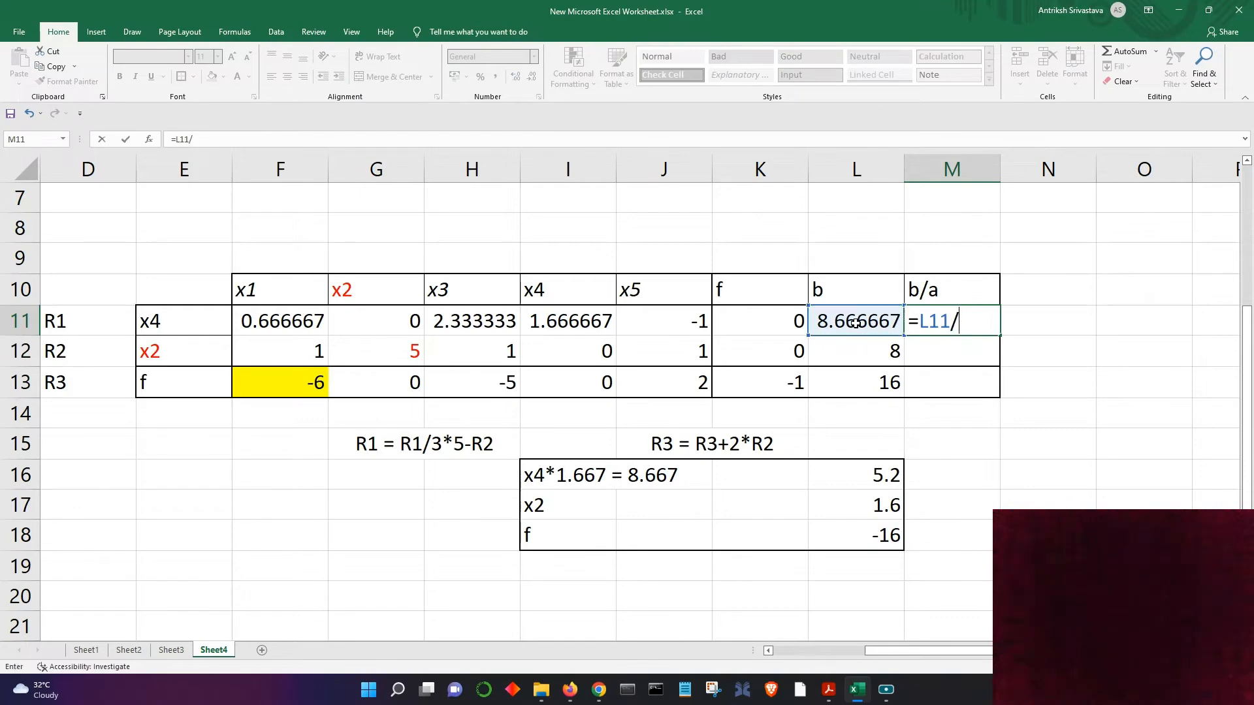
{"action": "left_click", "coordinate": [292, 325]}
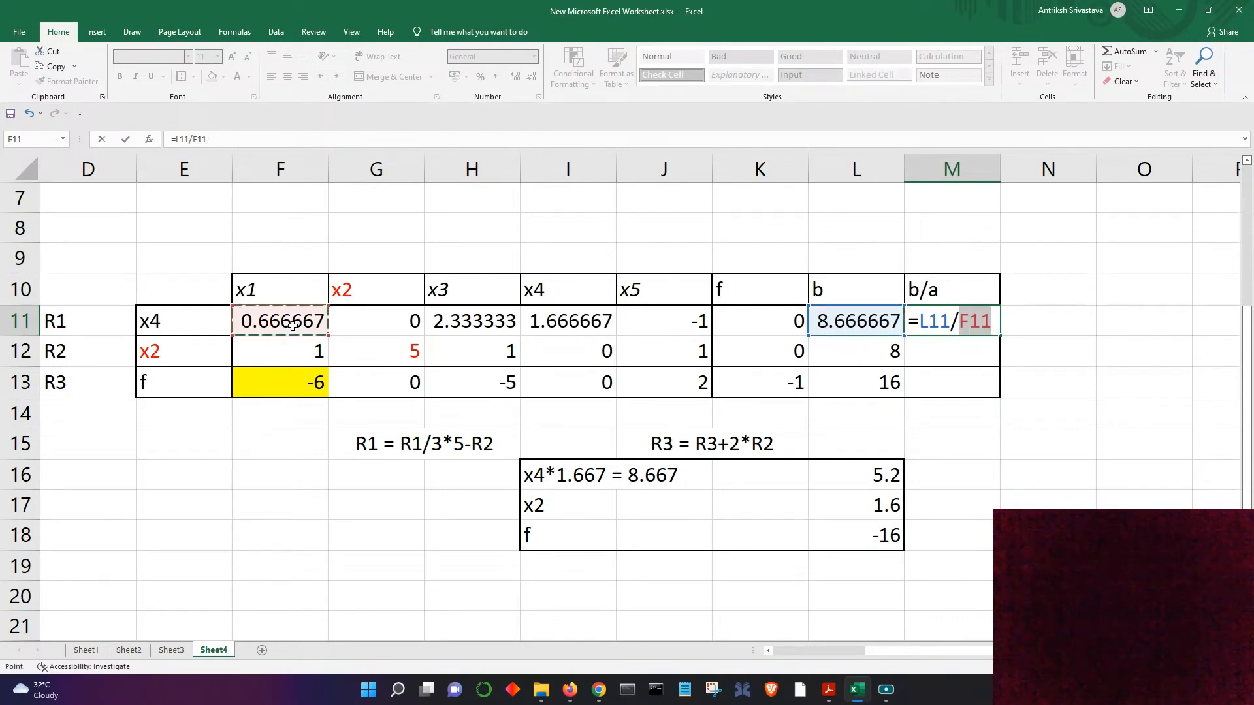
{"action": "key", "text": "Return"}
Step: Copy the ratio formula from M11 down to M12 for row R2
{"action": "left_click", "coordinate": [955, 328]}
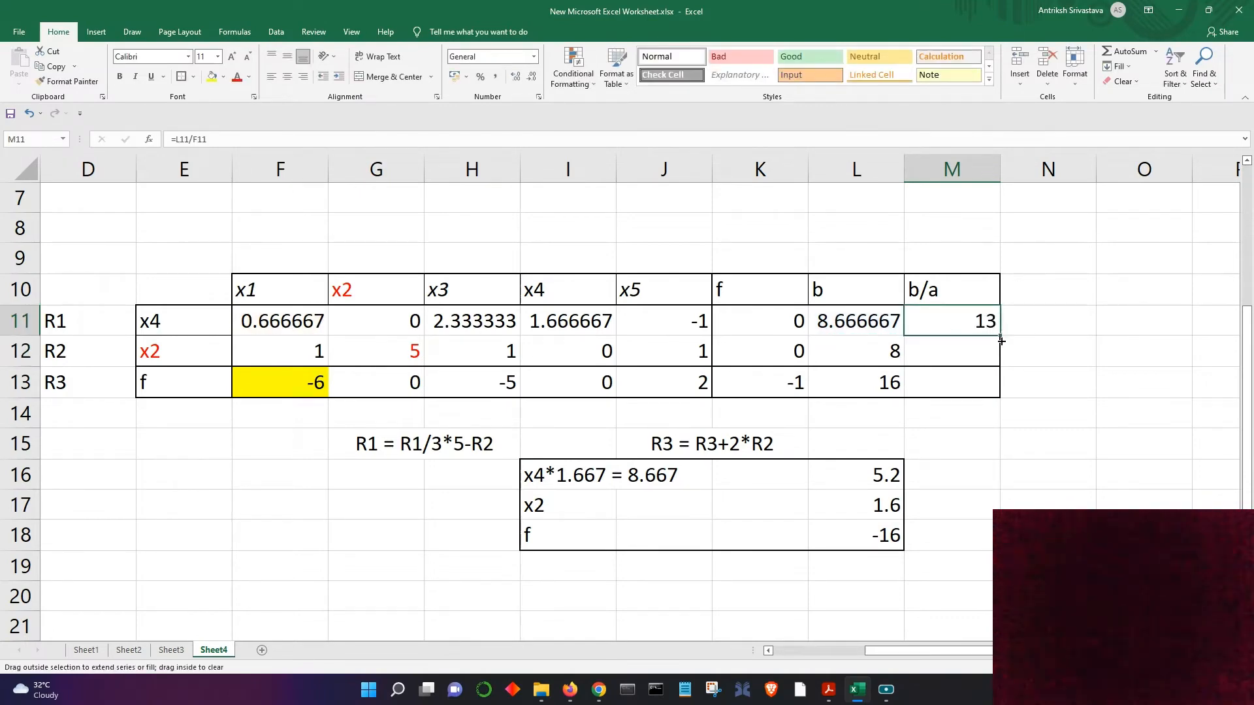
{"action": "left_click_drag", "start_coordinate": [1001, 341], "coordinate": [1002, 366]}
{"action": "left_click", "coordinate": [1044, 377]}
{"action": "left_click", "coordinate": [960, 358]}
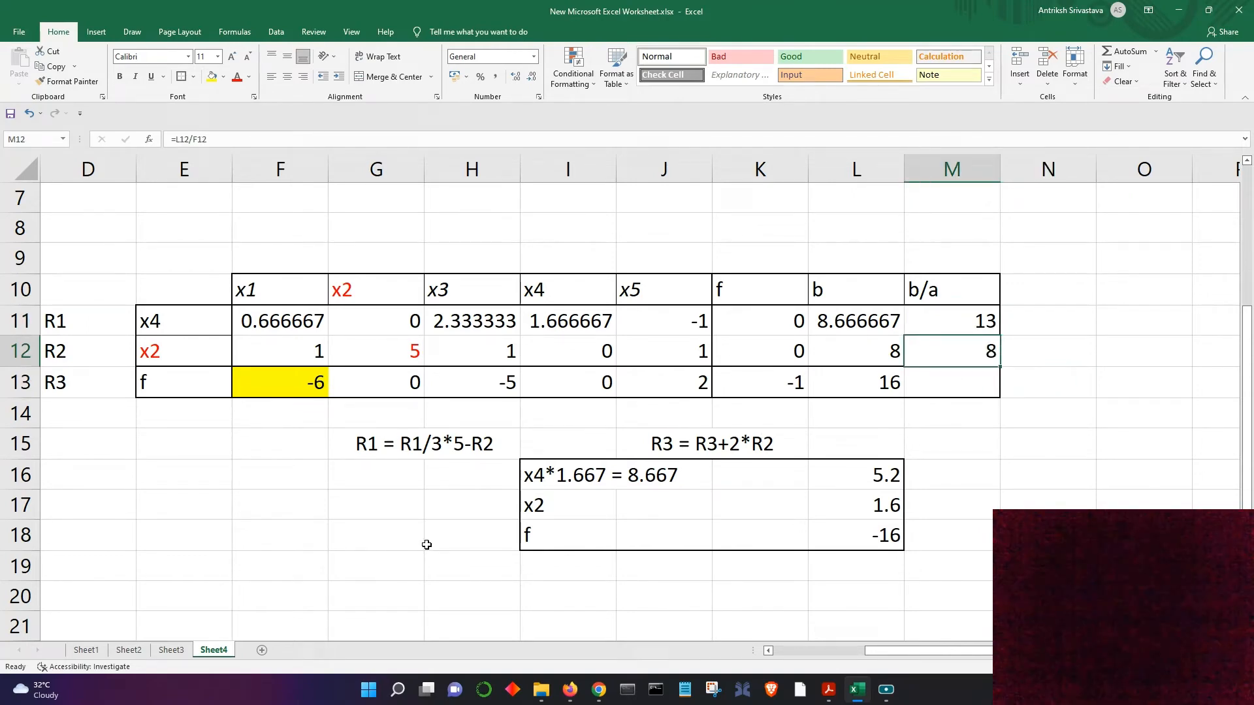
Step: Highlight the x1 coefficient of row R2, cell F12, with a yellow fill
{"action": "left_click", "coordinate": [317, 356]}
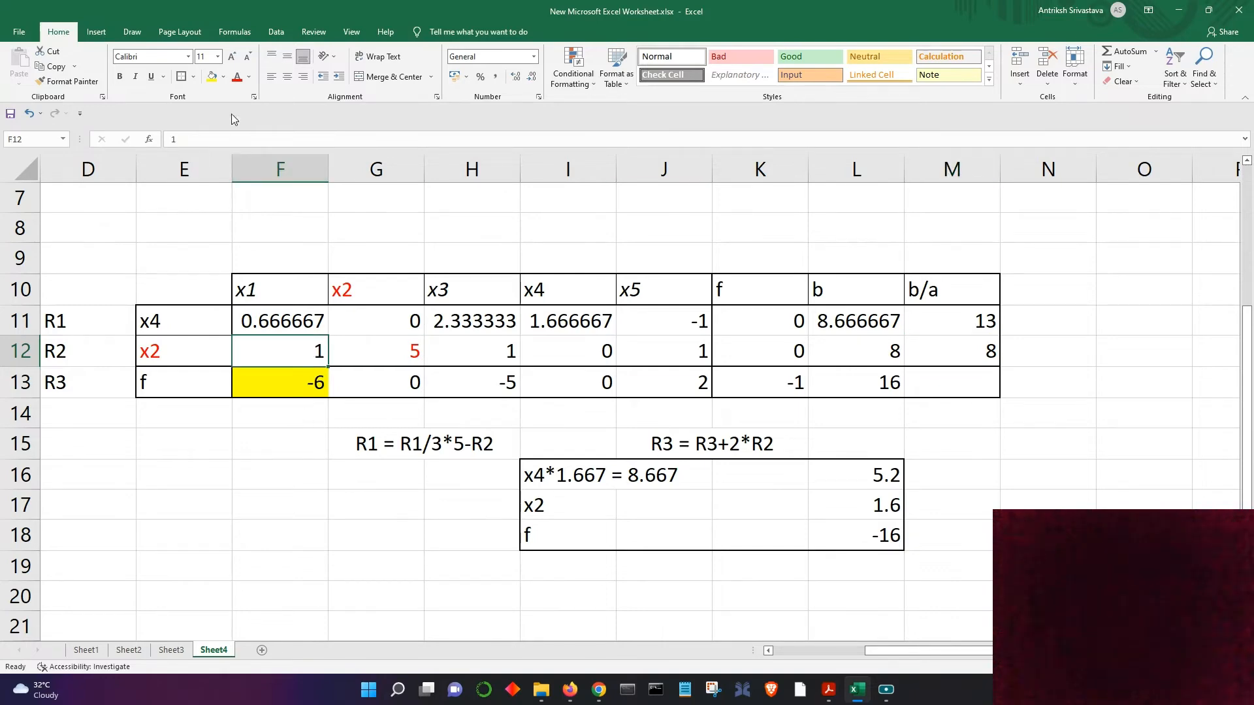
{"action": "left_click", "coordinate": [212, 76]}
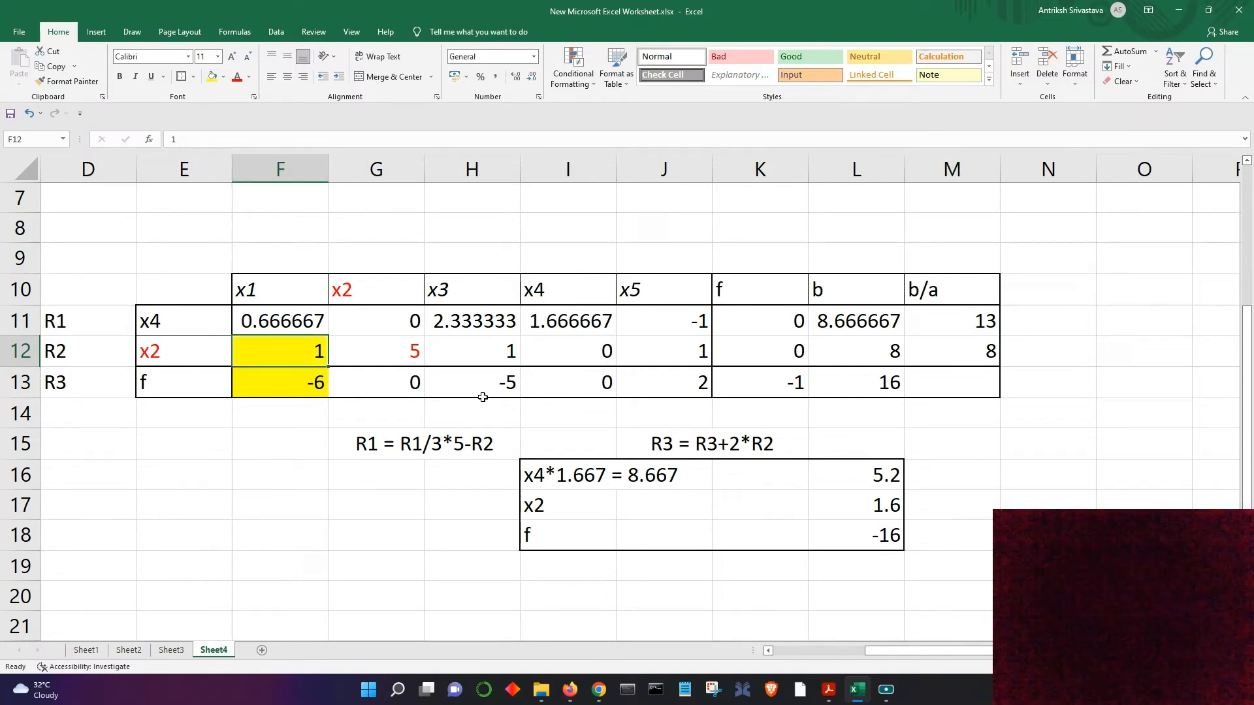
Step: Set the font colour of the x2 labels in E12 and G10 and of the pivot in G12 to black
{"action": "scroll", "coordinate": [345, 412], "scroll_direction": "down", "scroll_amount": 1}
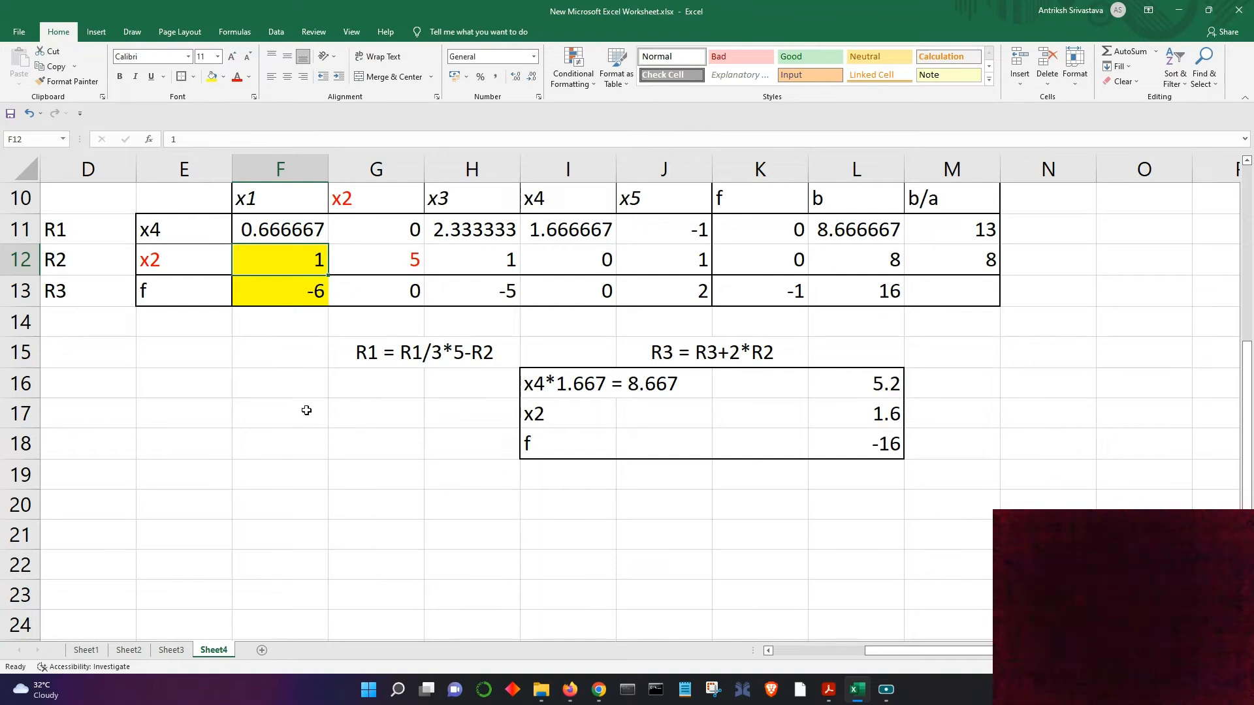
{"action": "left_click", "coordinate": [95, 200]}
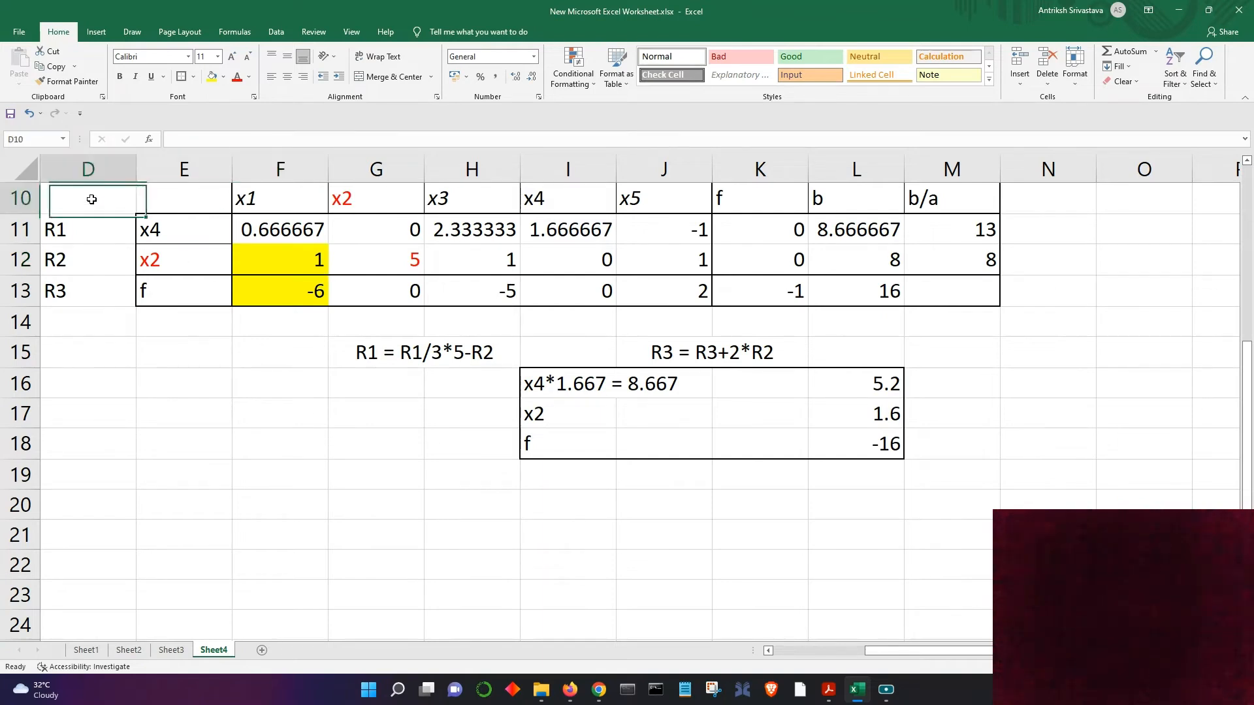
{"action": "left_click", "coordinate": [189, 260]}
{"action": "left_click", "coordinate": [248, 77]}
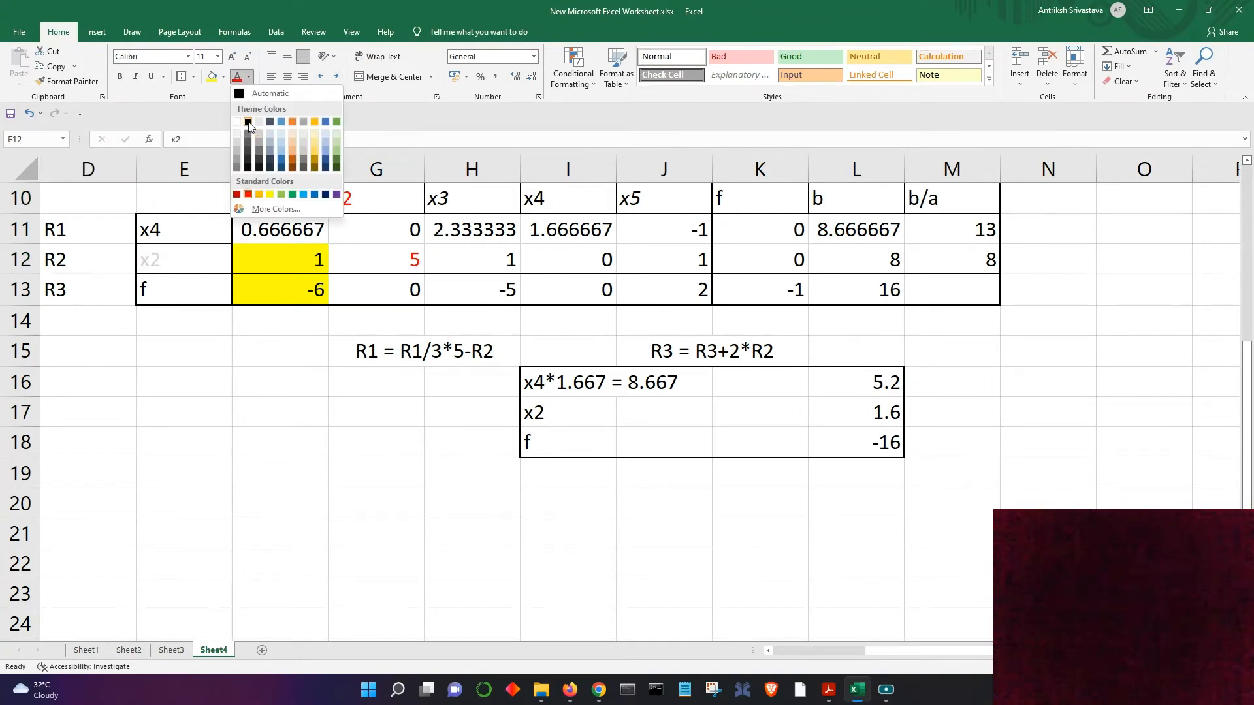
{"action": "left_click", "coordinate": [248, 121]}
{"action": "left_click", "coordinate": [342, 198]}
{"action": "left_click", "coordinate": [237, 77]}
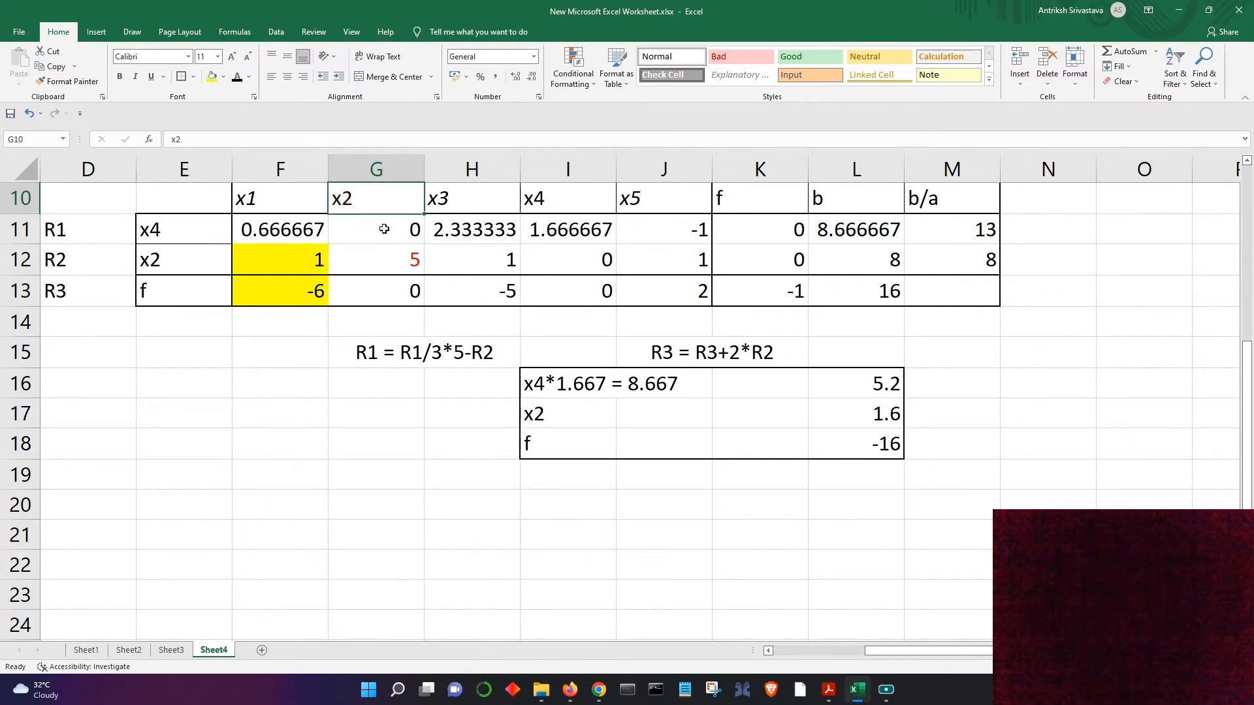
{"action": "left_click", "coordinate": [380, 259]}
{"action": "left_click", "coordinate": [238, 77]}
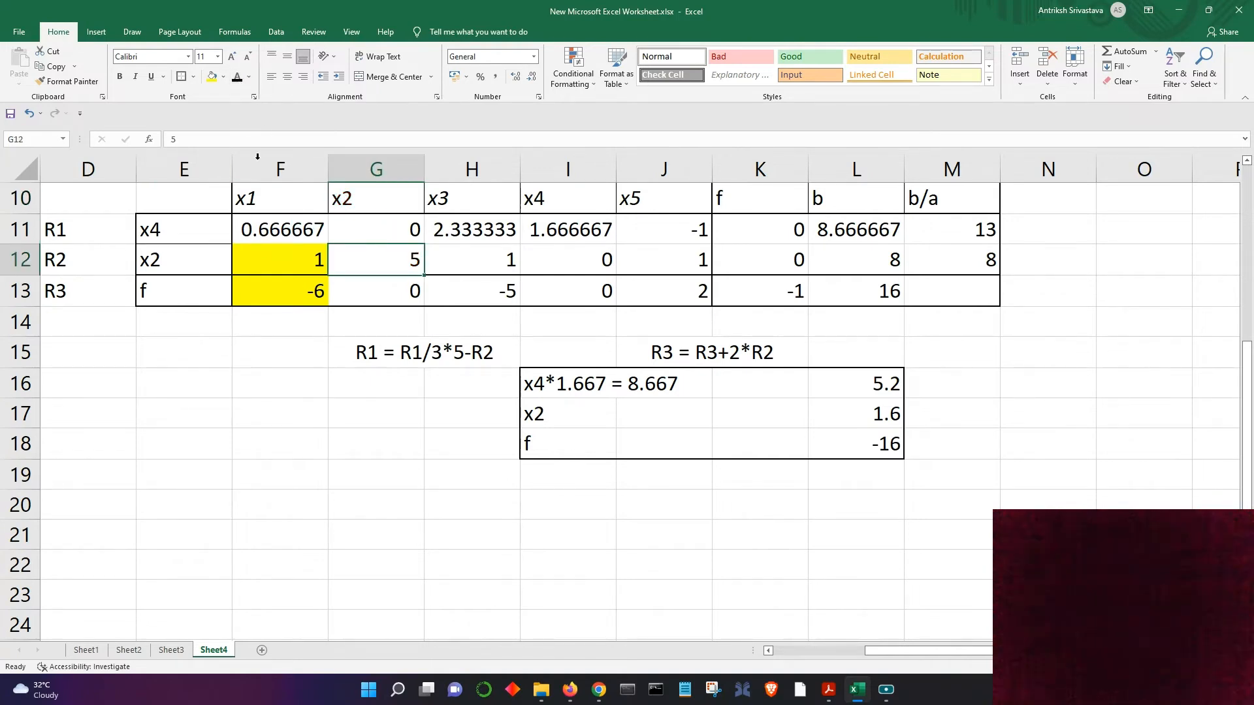
Step: Remove the yellow fill from cell F12
{"action": "left_click", "coordinate": [289, 262]}
{"action": "left_click", "coordinate": [225, 77]}
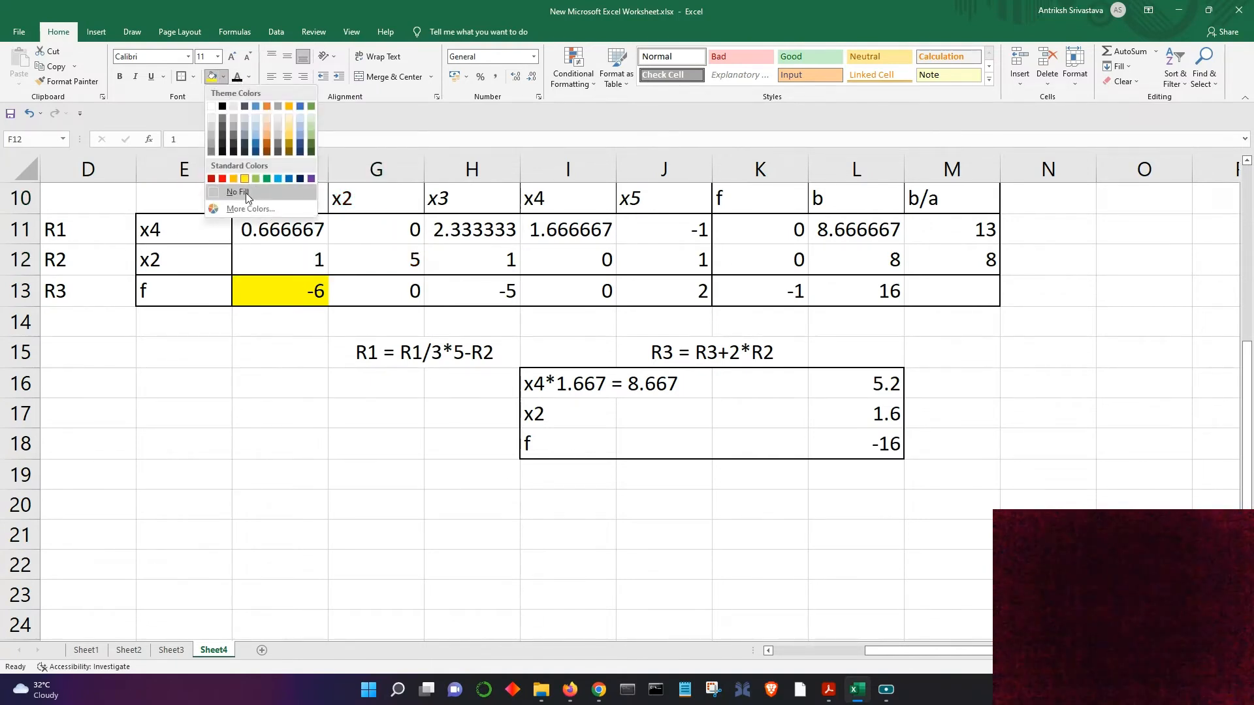
{"action": "left_click", "coordinate": [246, 193]}
{"action": "left_click", "coordinate": [282, 203]}
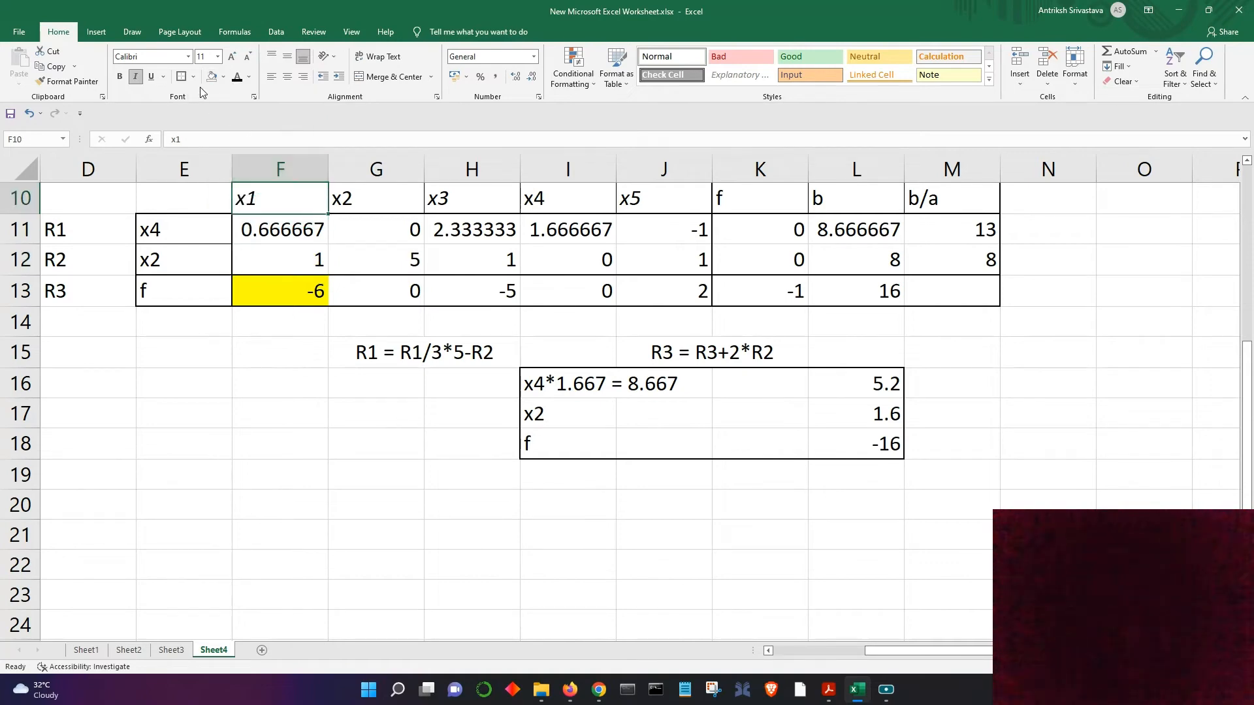
{"action": "left_click", "coordinate": [224, 77]}
{"action": "left_click", "coordinate": [248, 189]}
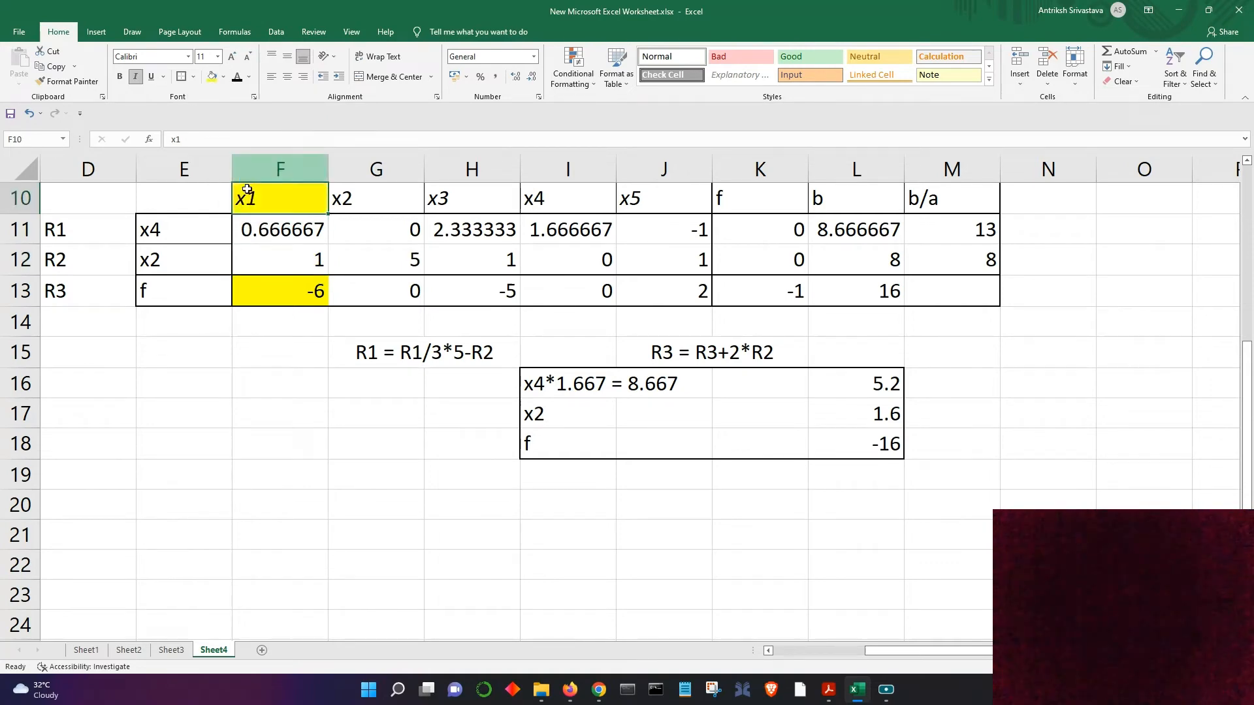
{"action": "left_click", "coordinate": [286, 247]}
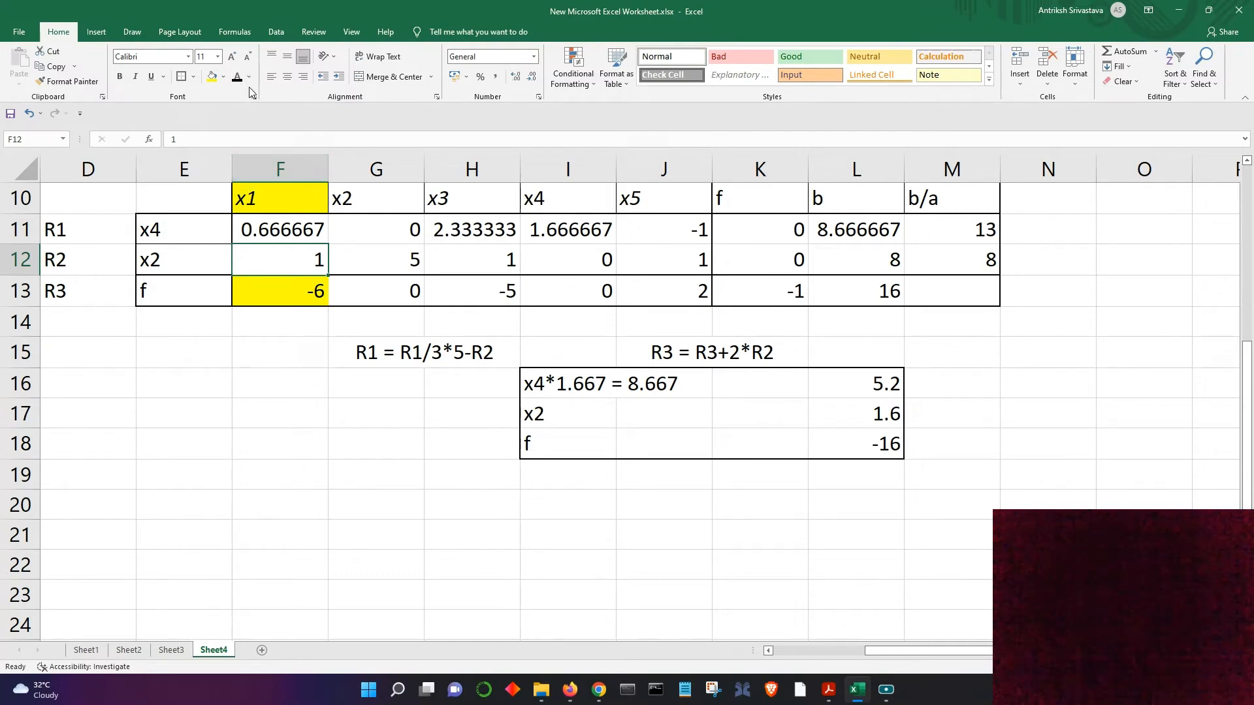
{"action": "left_click", "coordinate": [282, 203]}
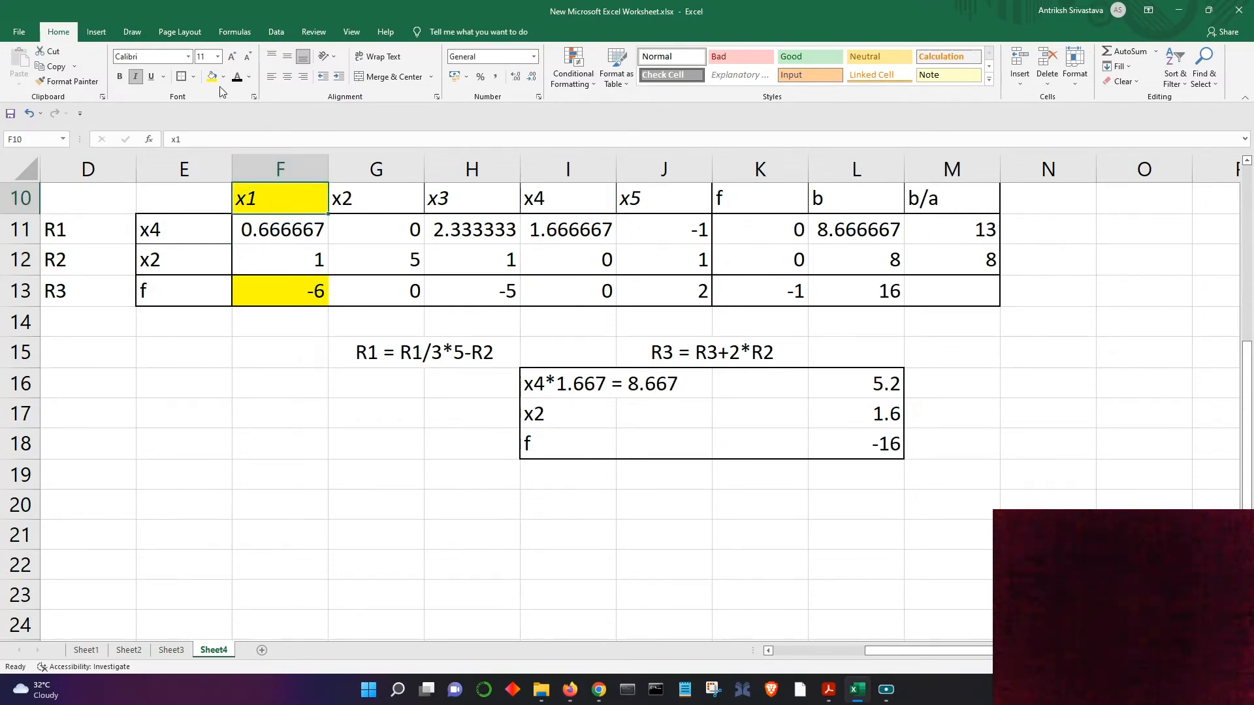
{"action": "left_click", "coordinate": [222, 77]}
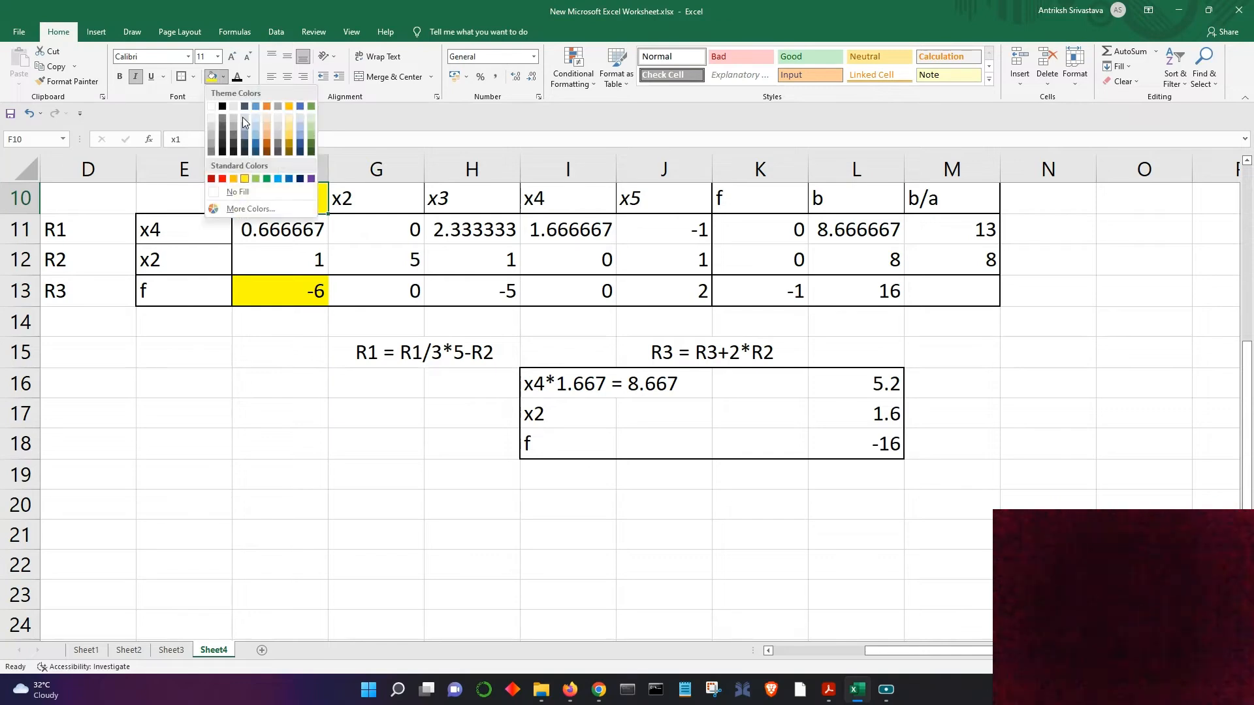
{"action": "left_click", "coordinate": [228, 197]}
Step: Highlight the smallest b/a ratio, cell M12, with a yellow fill
{"action": "left_click", "coordinate": [957, 264]}
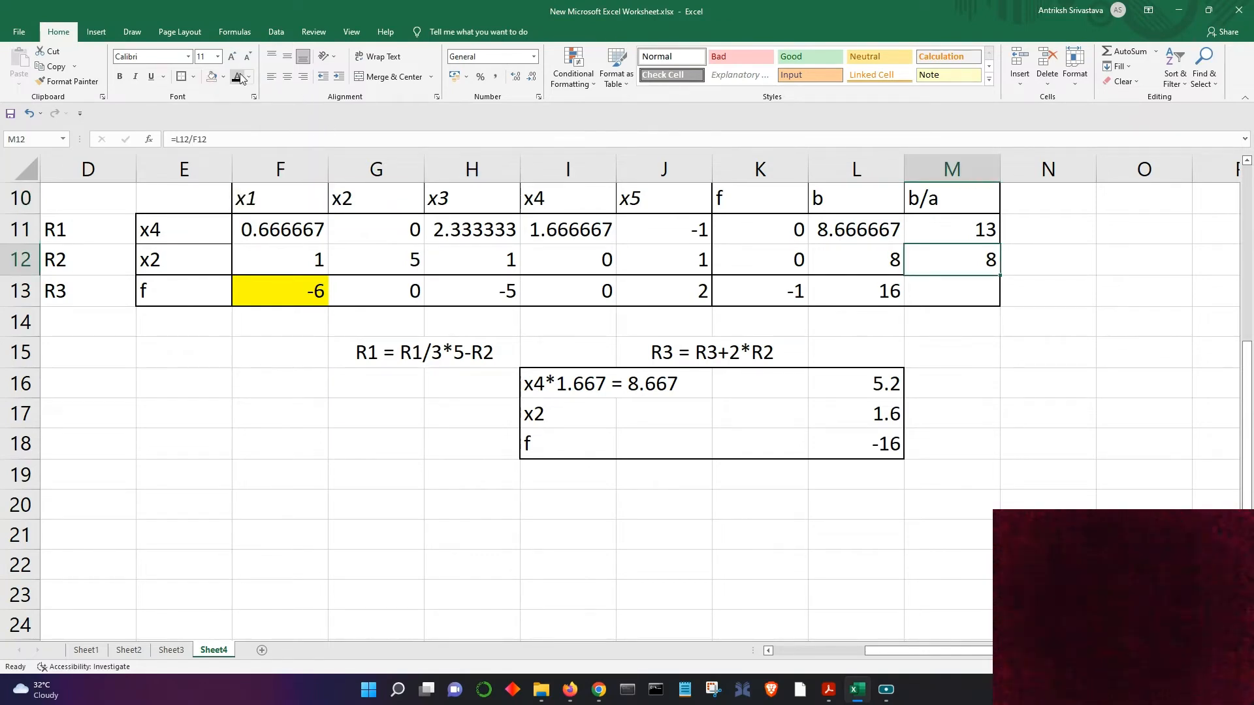
{"action": "left_click", "coordinate": [223, 78]}
{"action": "left_click", "coordinate": [244, 178]}
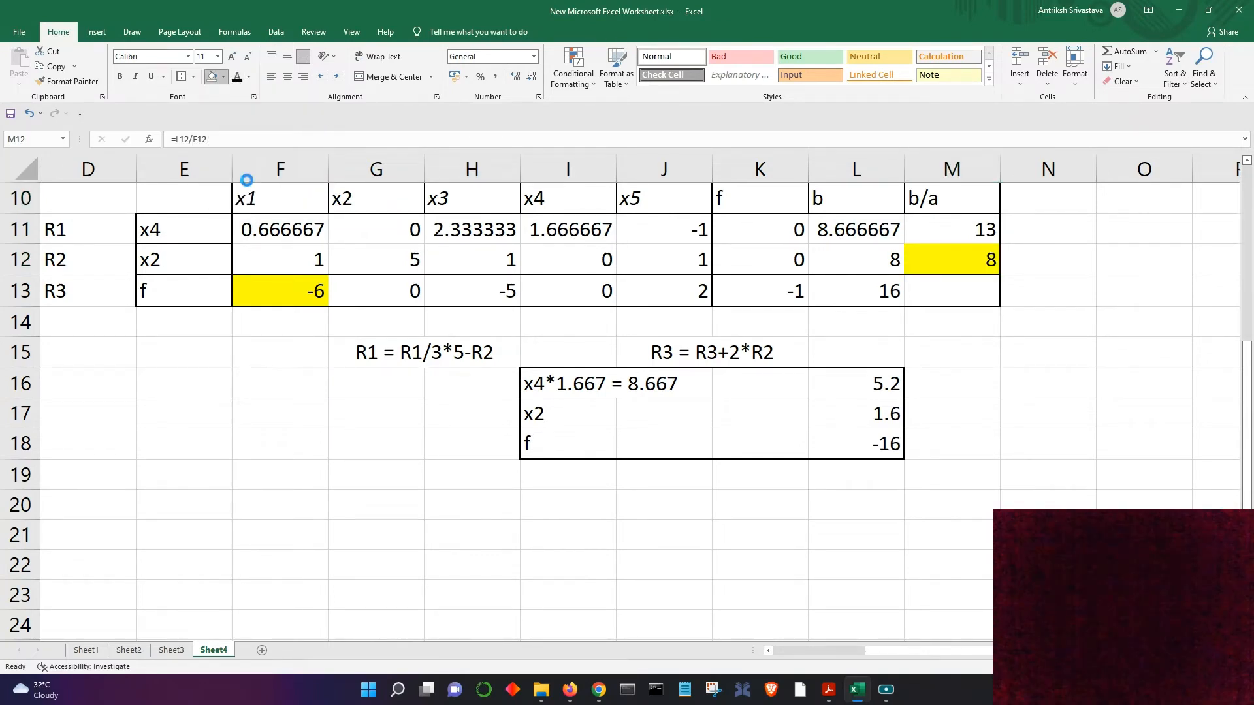
{"action": "left_click", "coordinate": [302, 408]}
Step: Set the font colour of the entering variable x1 in F10 and the leaving variable x2 in E12 to red
{"action": "left_click", "coordinate": [260, 202]}
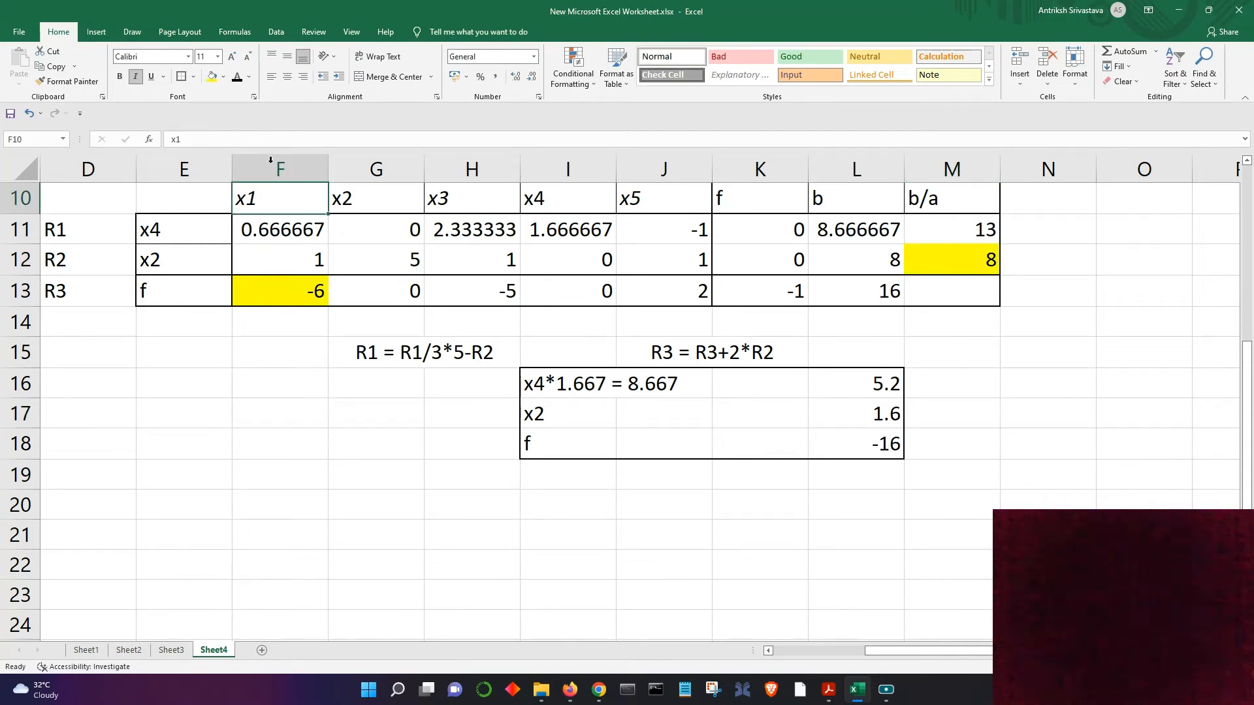
{"action": "left_click", "coordinate": [249, 76]}
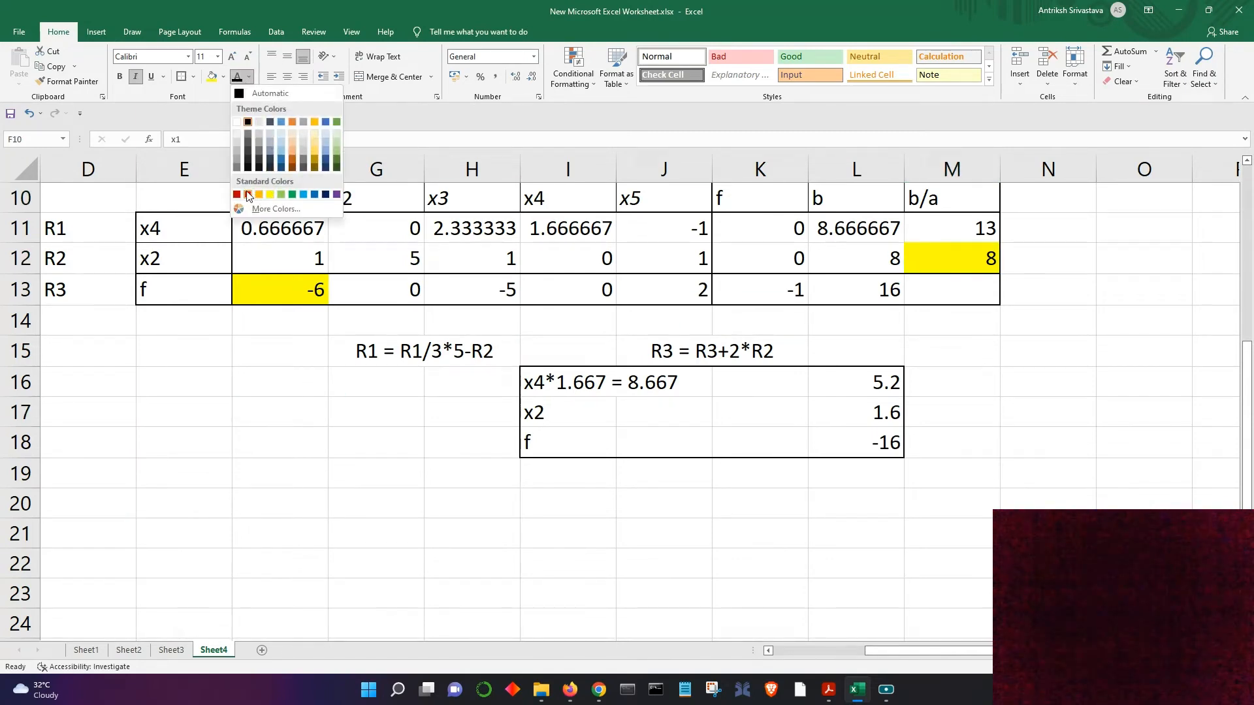
{"action": "left_click", "coordinate": [249, 195]}
{"action": "left_click", "coordinate": [200, 260]}
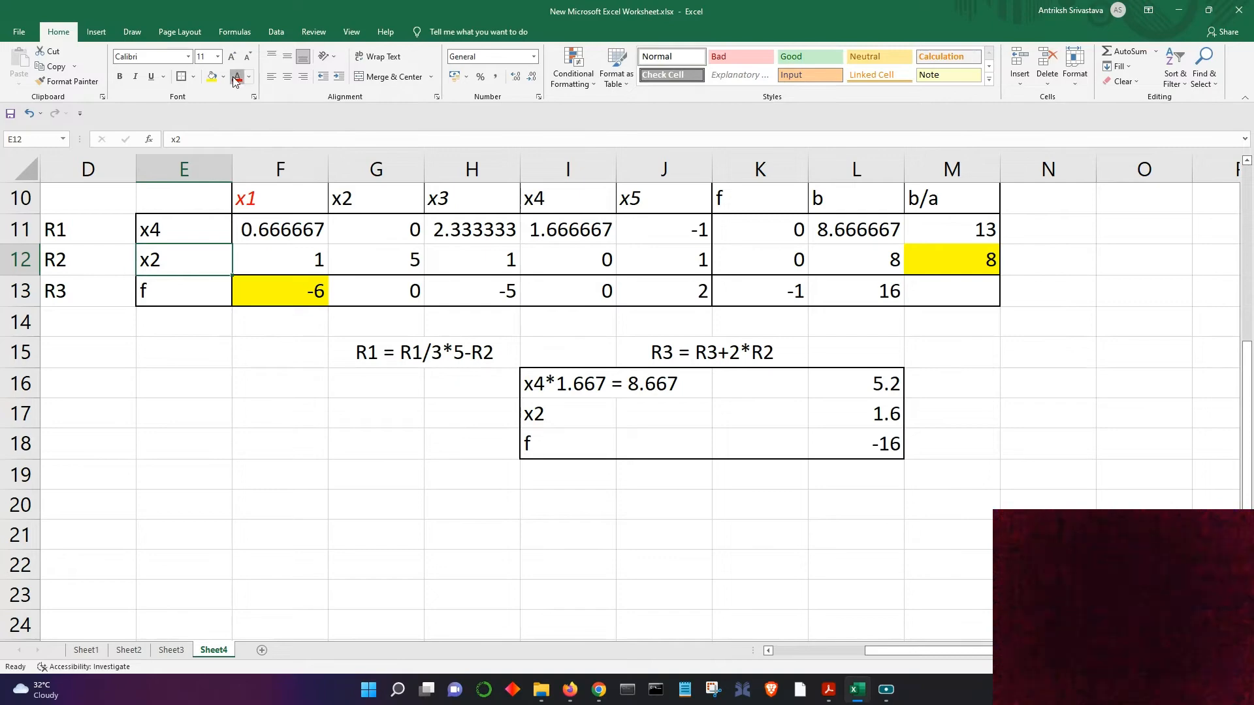
{"action": "left_click", "coordinate": [236, 78]}
{"action": "left_click", "coordinate": [339, 438]}
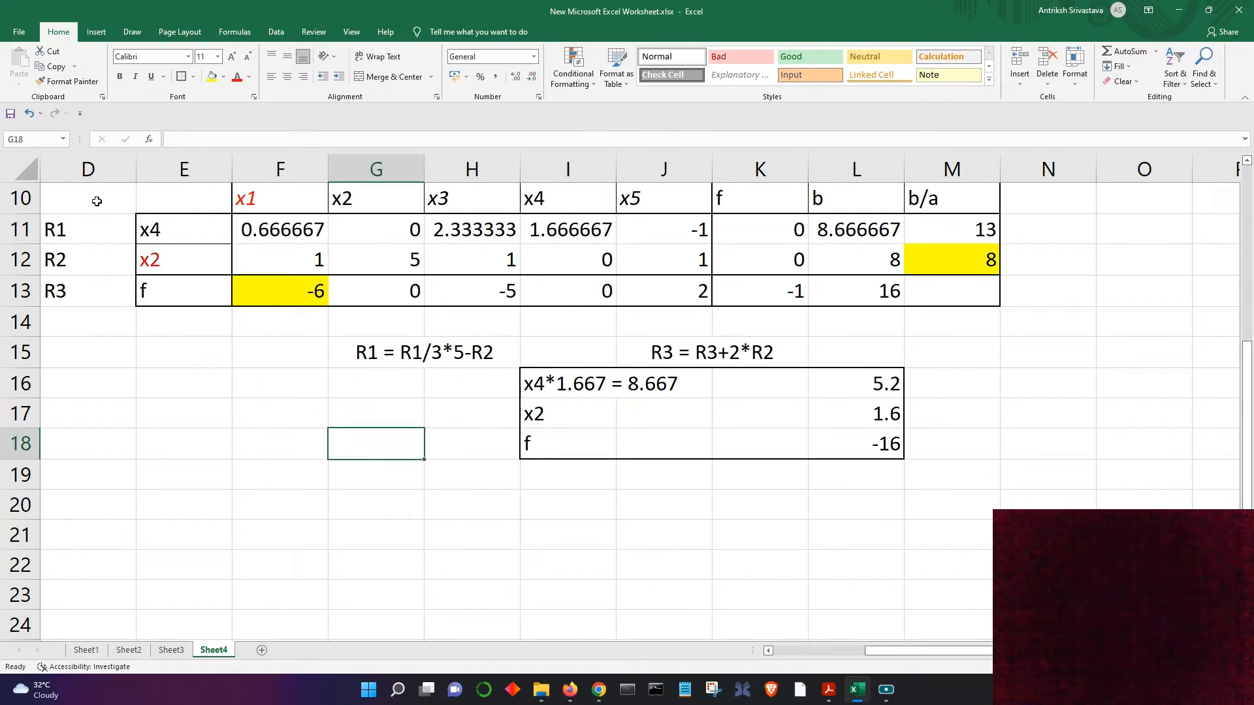
Step: Copy the second tableau D10:M13 and paste it into D20:M23 as the third tableau
{"action": "left_click_drag", "start_coordinate": [97, 201], "coordinate": [925, 293]}
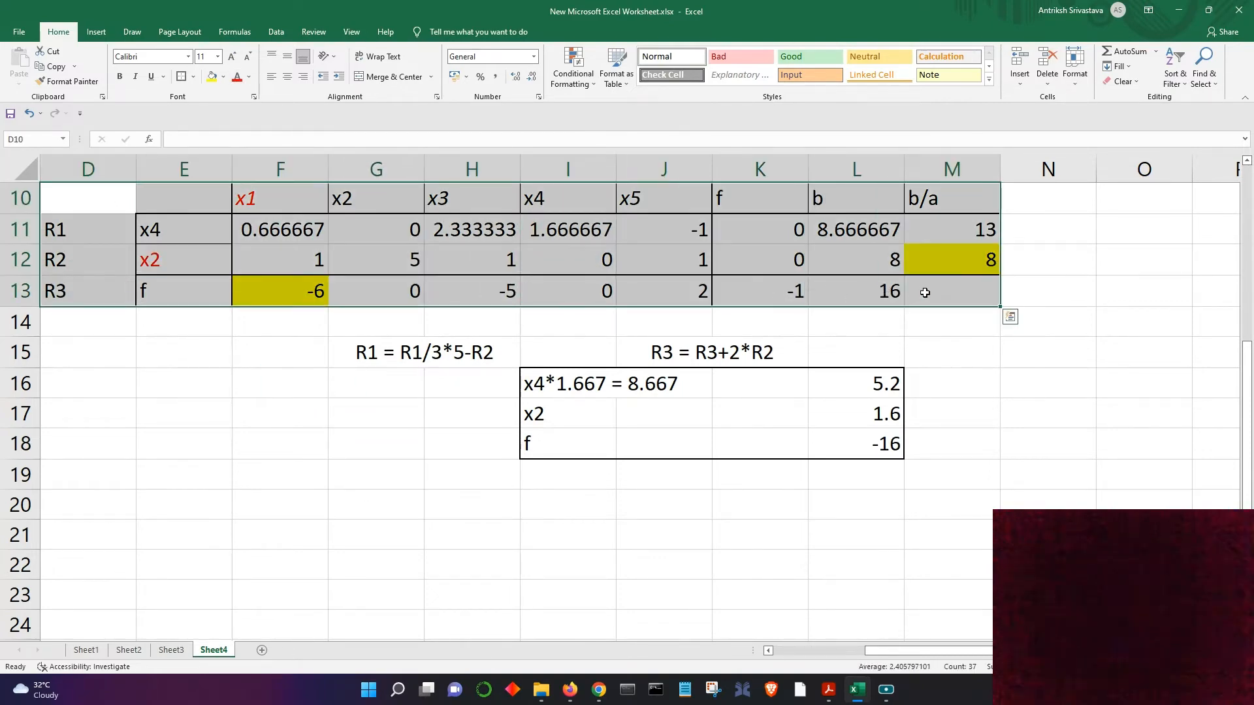
{"action": "key", "text": "ctrl+c"}
{"action": "left_click", "coordinate": [121, 508]}
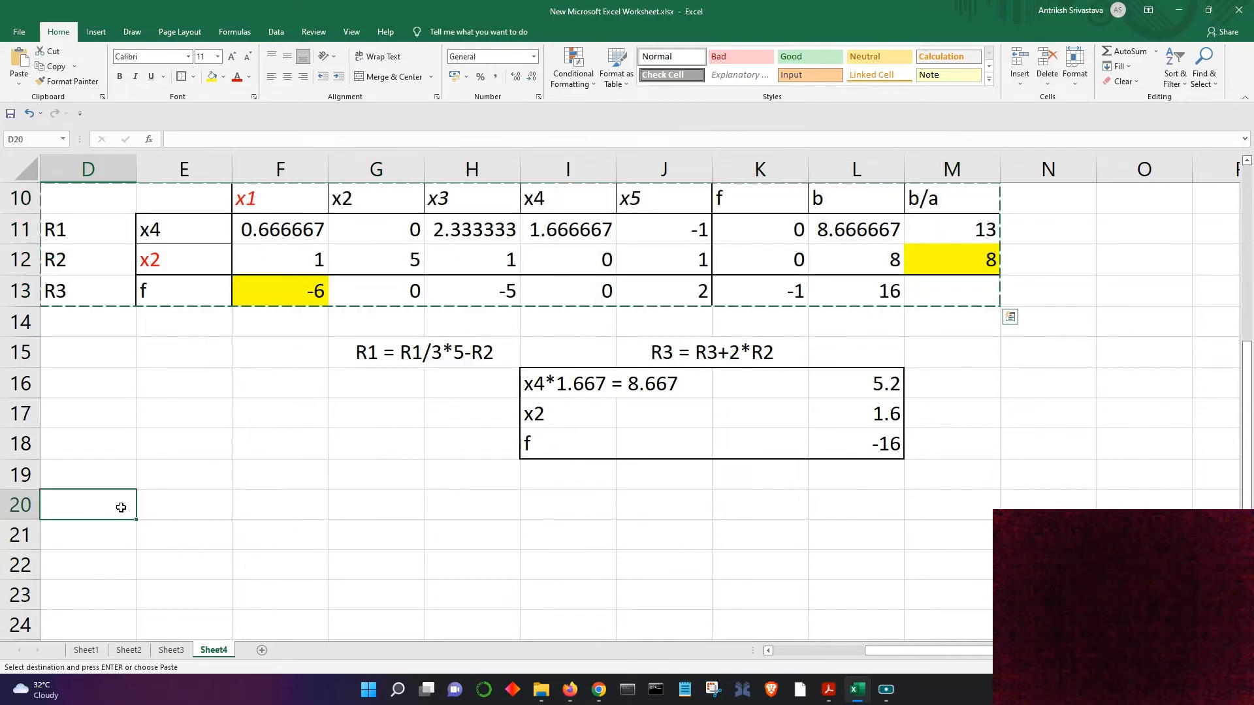
{"action": "left_click_drag", "start_coordinate": [120, 508], "coordinate": [955, 605]}
{"action": "key", "text": "ctrl+v"}
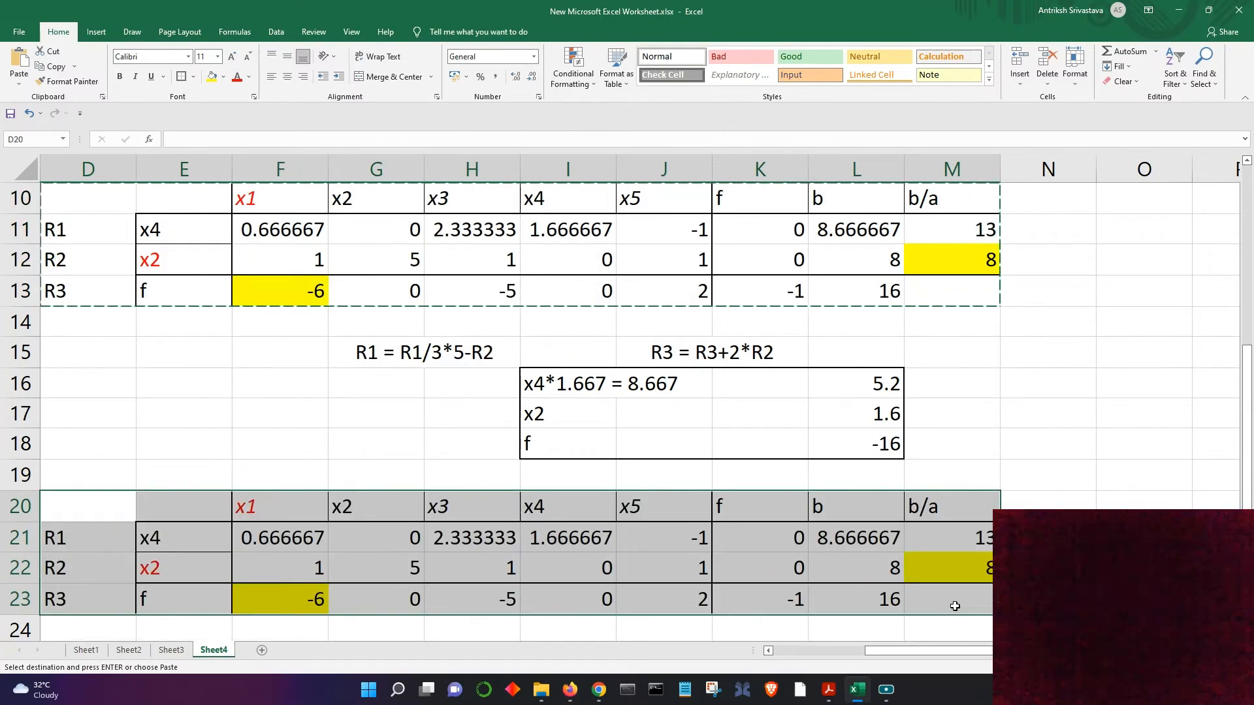
{"action": "scroll", "coordinate": [746, 575], "scroll_direction": "down", "scroll_amount": 2}
{"action": "left_click", "coordinate": [405, 534]}
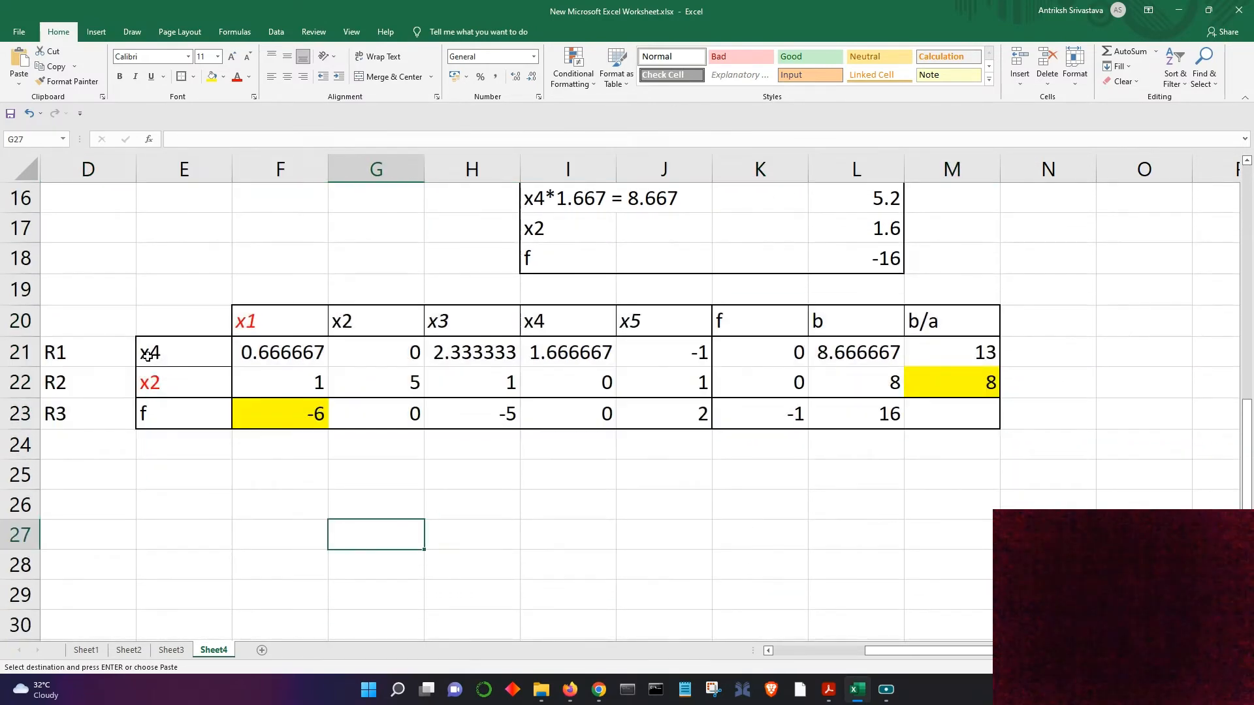
Step: Reset the font colour of F20 and E22 to black and replace the basis variable label in E22 with x1
{"action": "left_click", "coordinate": [176, 382]}
{"action": "left_click", "coordinate": [256, 327]}
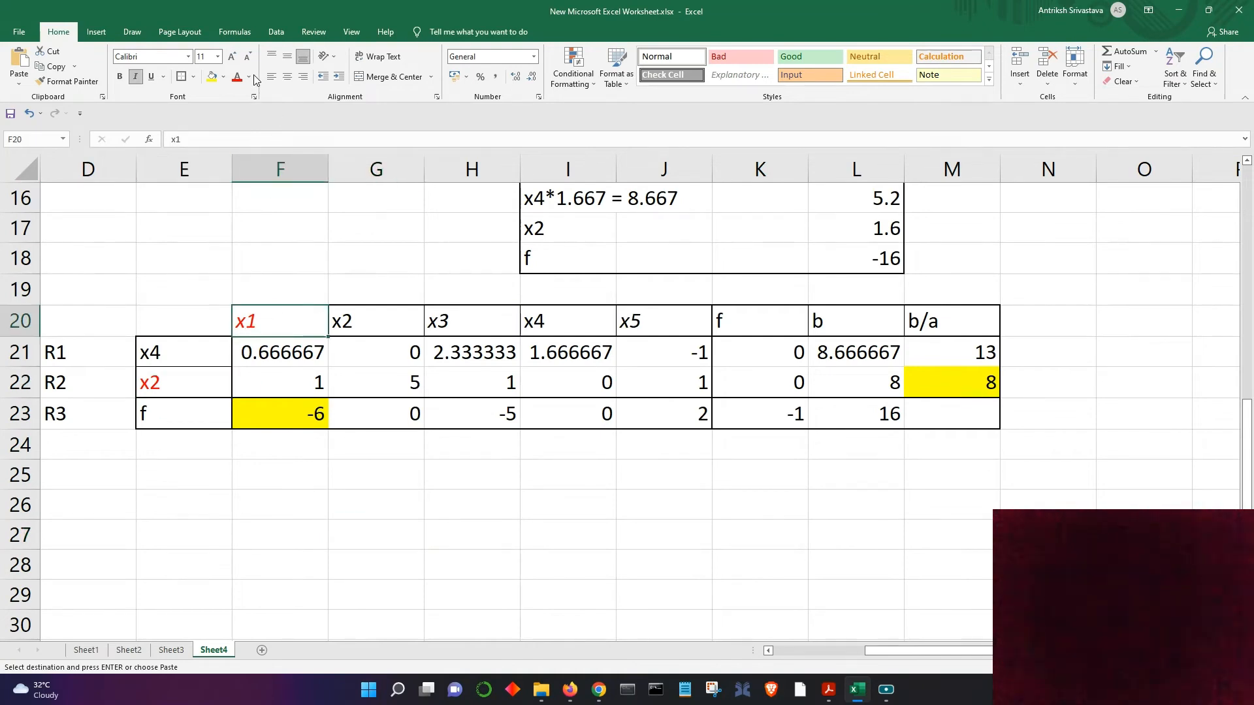
{"action": "left_click", "coordinate": [249, 77]}
{"action": "left_click", "coordinate": [280, 92]}
{"action": "left_click", "coordinate": [172, 382]}
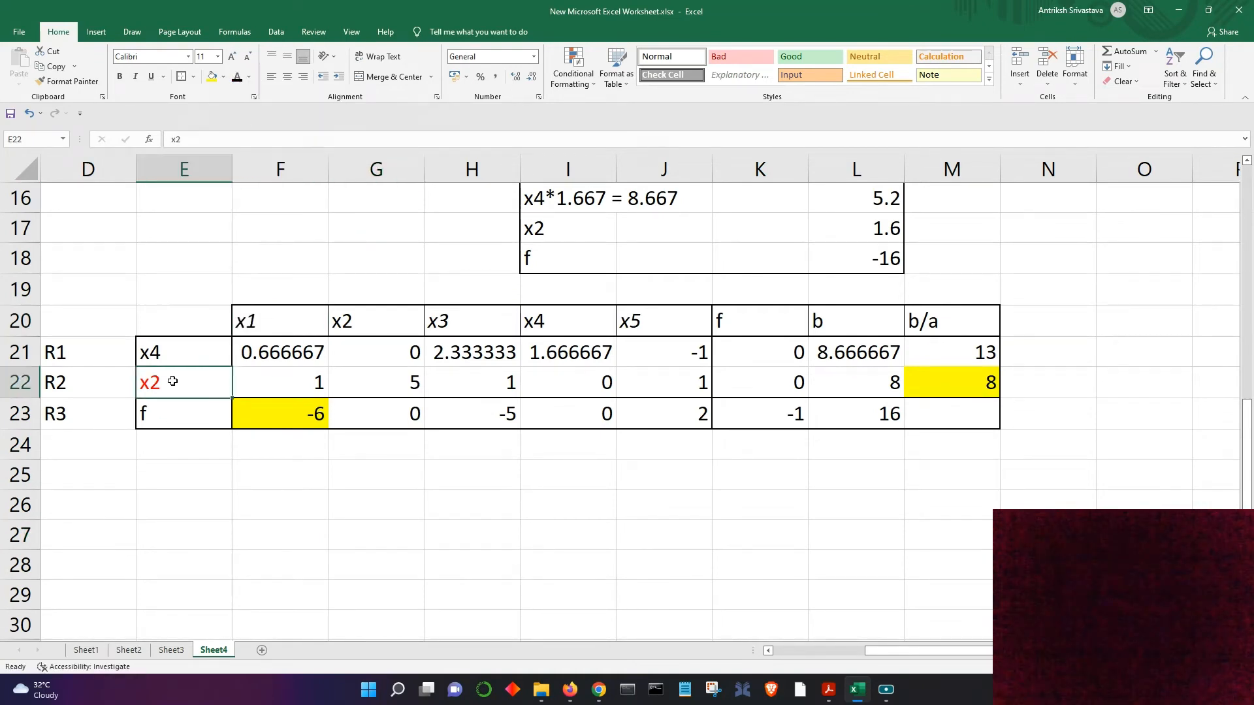
{"action": "left_click", "coordinate": [237, 77]}
{"action": "type", "text": "x1"}
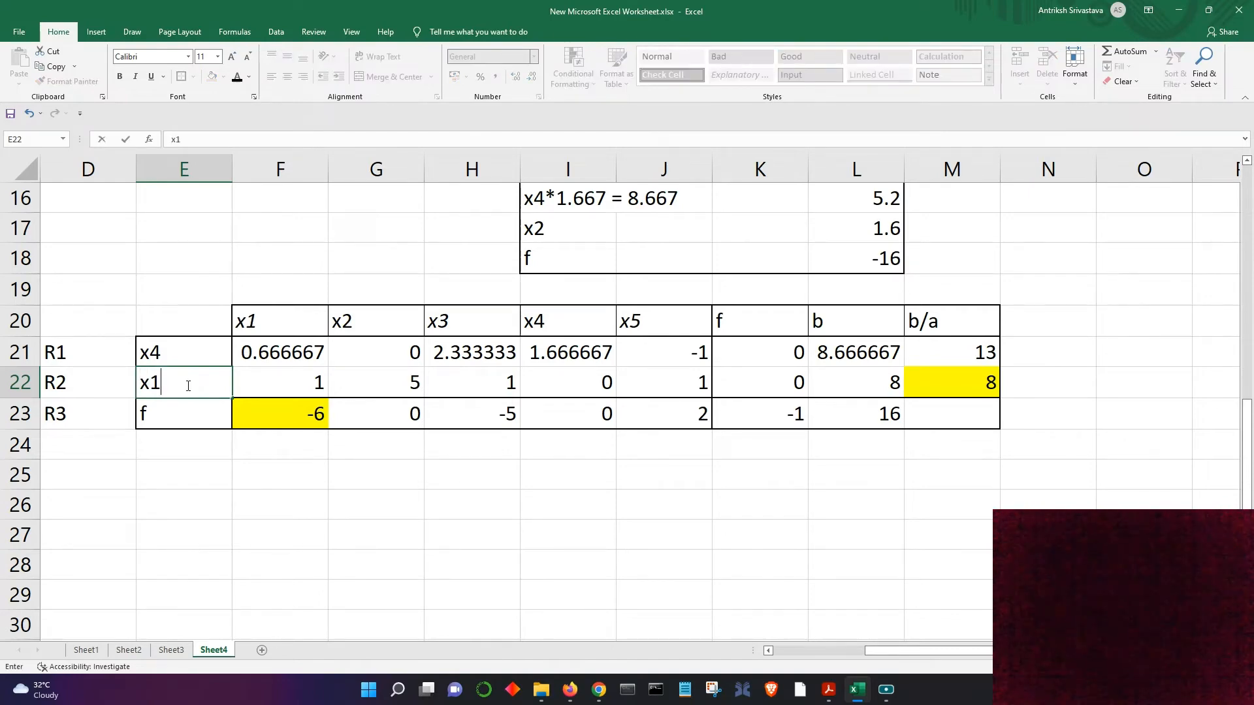
{"action": "left_click", "coordinate": [313, 473]}
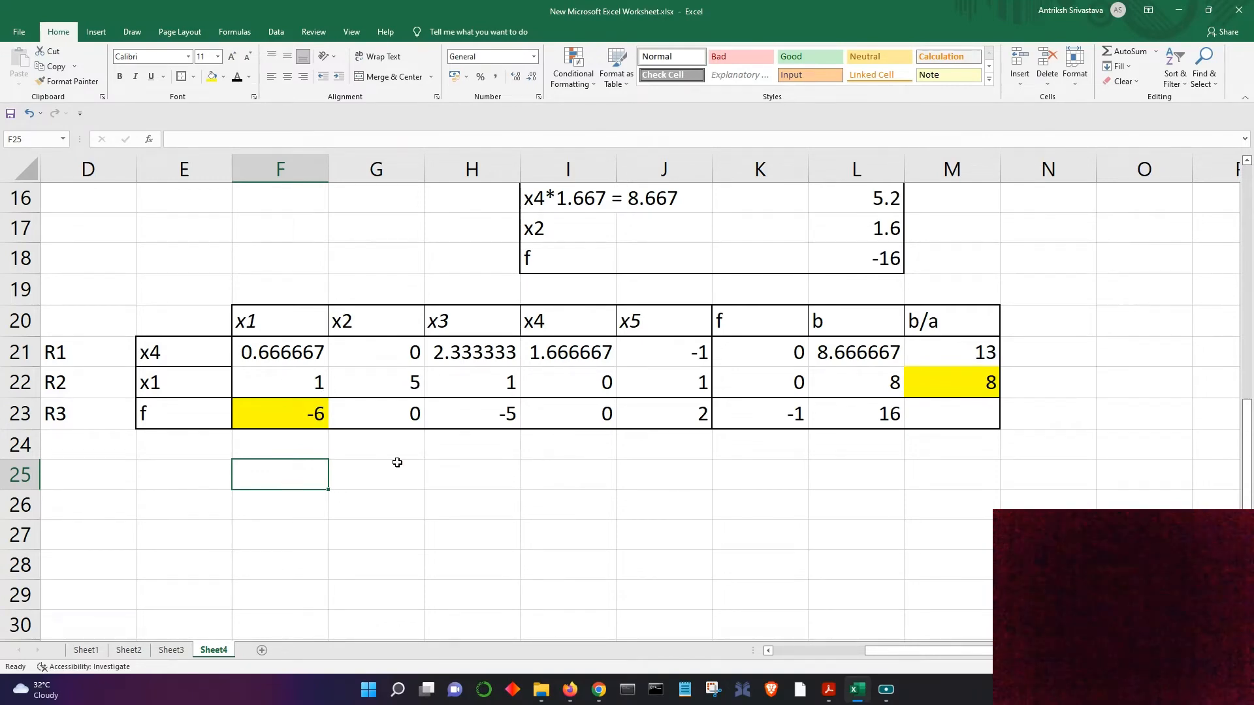
{"action": "left_click", "coordinate": [305, 340]}
{"action": "left_click", "coordinate": [294, 328]}
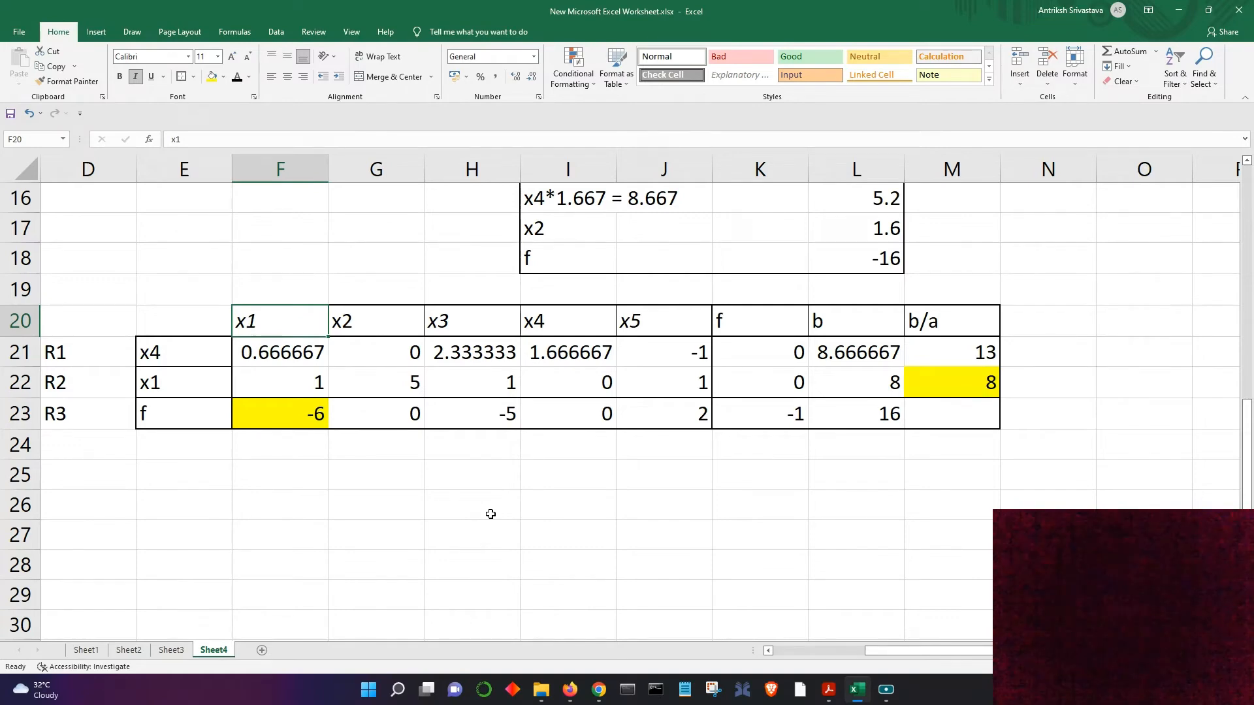
{"action": "left_click_drag", "start_coordinate": [256, 390], "coordinate": [822, 395]}
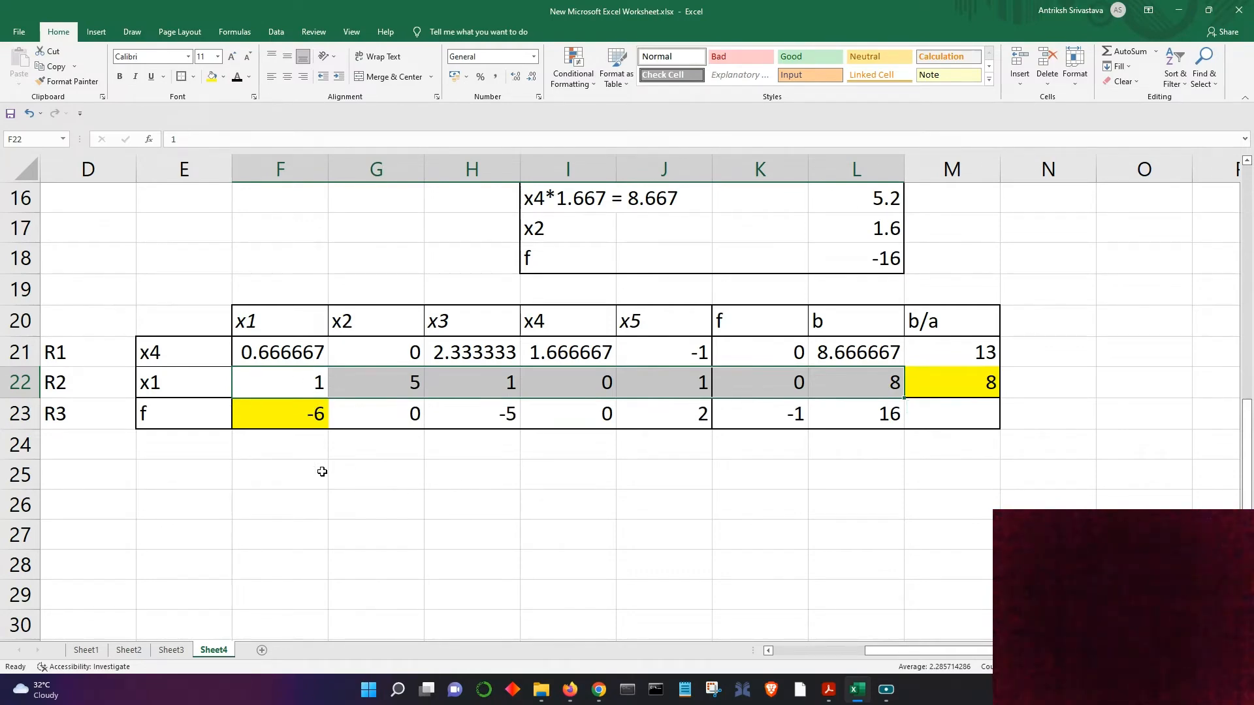
{"action": "left_click", "coordinate": [281, 354]}
Step: Merge and centre F25:G25 and enter the row operation text "R1 = R1/0.6667-R2" in it
{"action": "left_click_drag", "start_coordinate": [311, 478], "coordinate": [377, 478]}
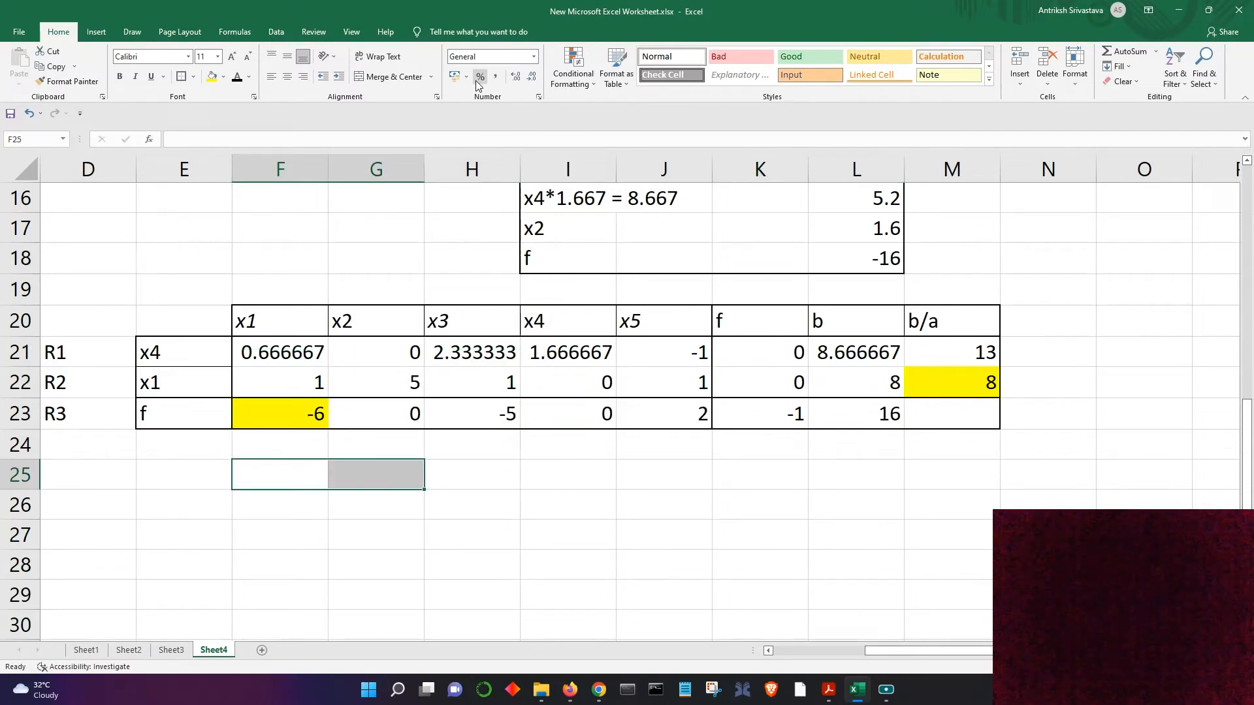
{"action": "left_click", "coordinate": [366, 77]}
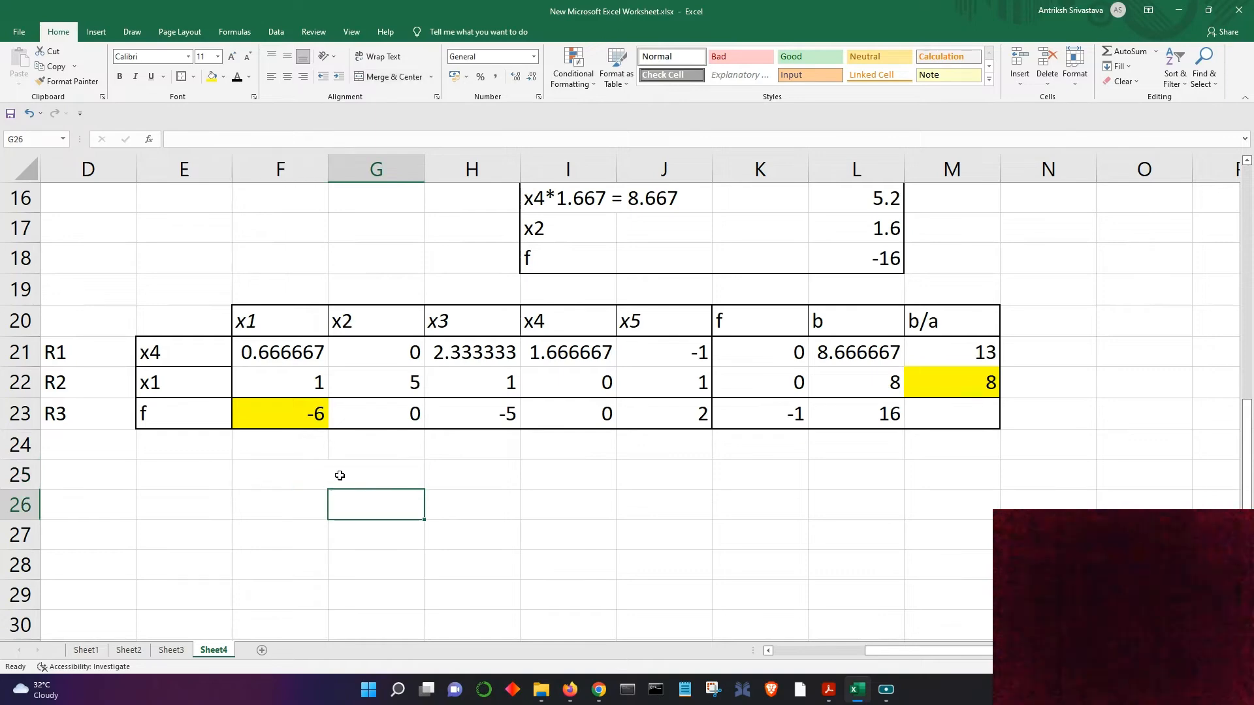
{"action": "type", "text": "R1 ="}
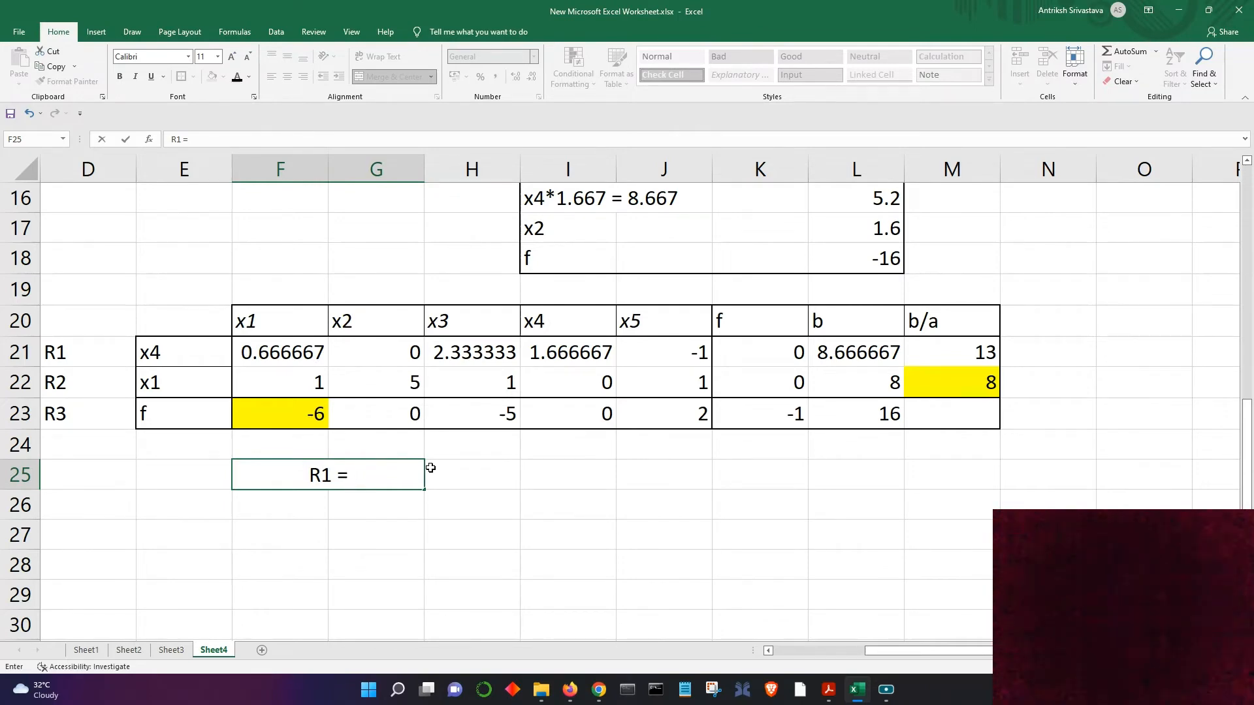
{"action": "type", "text": "R"}
{"action": "type", "text": "1"}
{"action": "type", "text": "/0.6"}
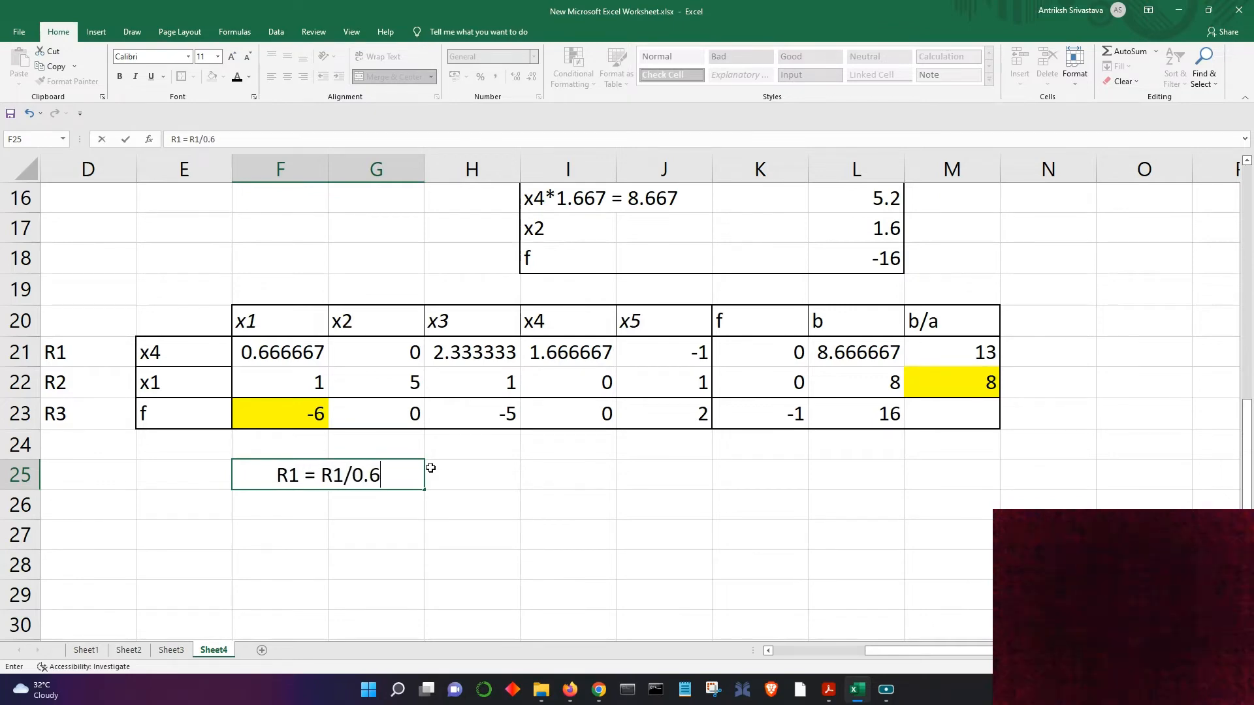
{"action": "type", "text": "667-R2"}
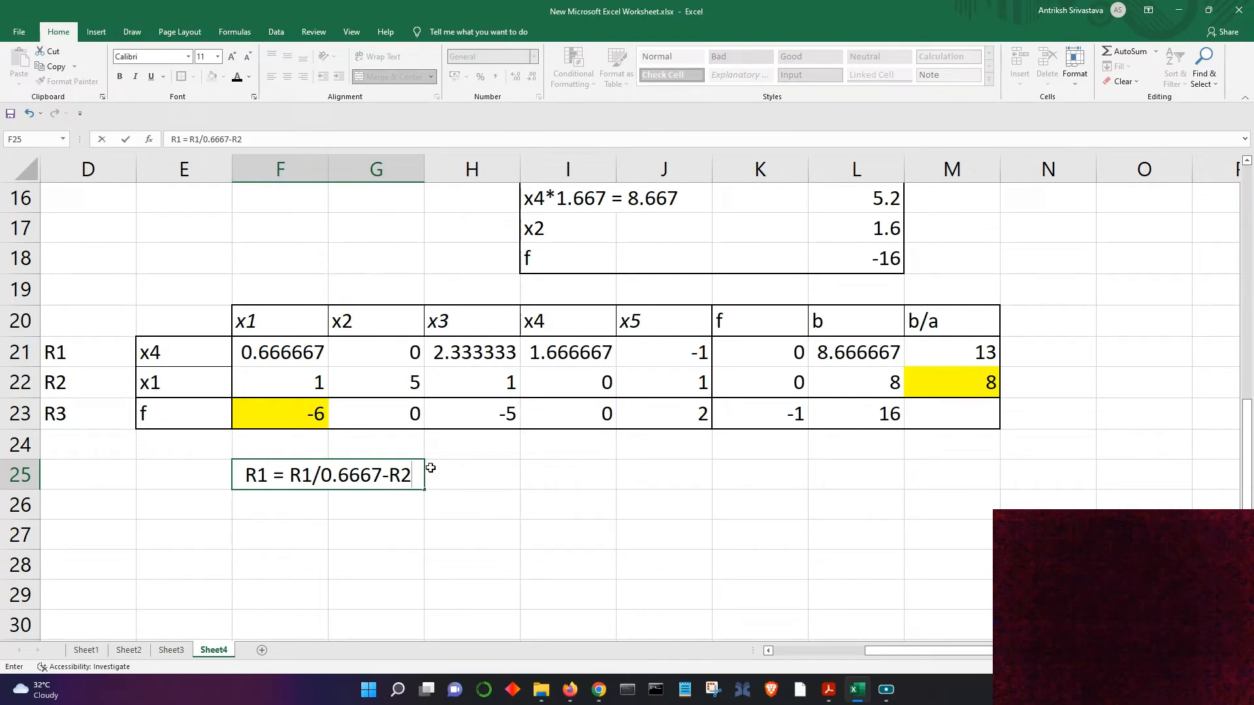
{"action": "left_click", "coordinate": [509, 509]}
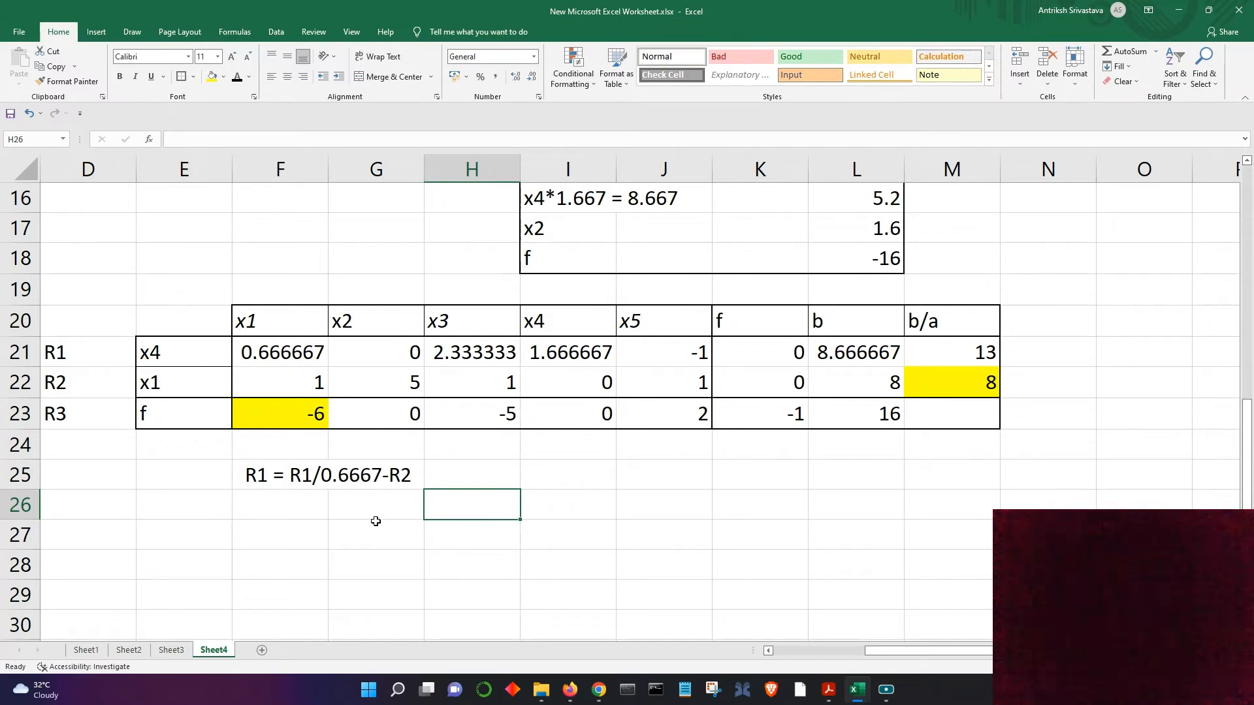
Step: Compute the new R1 in F27 with the formula =F21/0.66667-F22 and fill it across to L27
{"action": "left_click", "coordinate": [280, 539]}
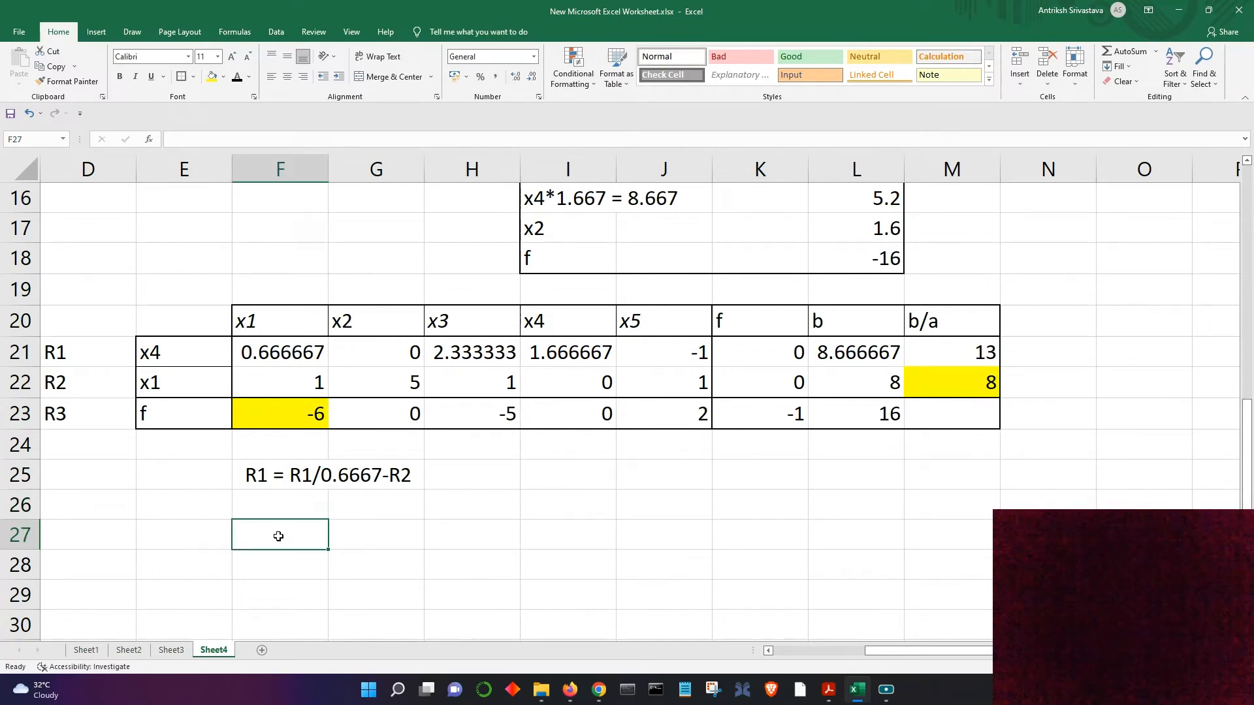
{"action": "type", "text": "="}
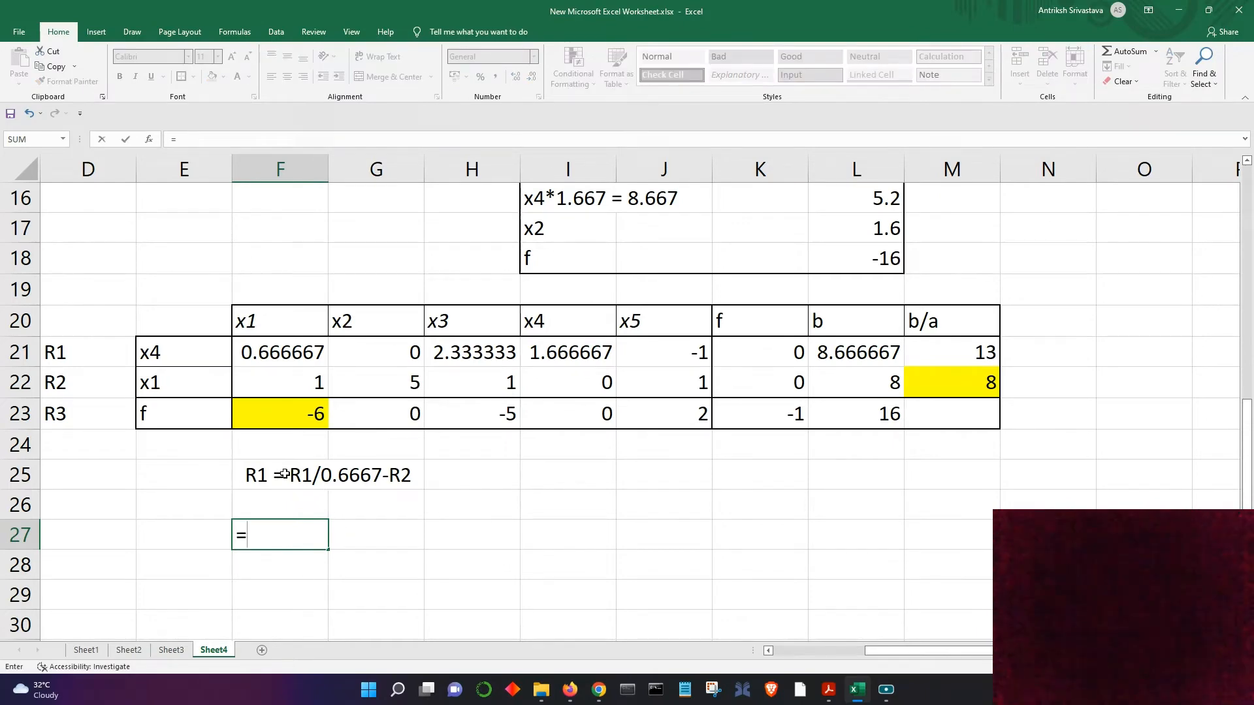
{"action": "left_click", "coordinate": [294, 350]}
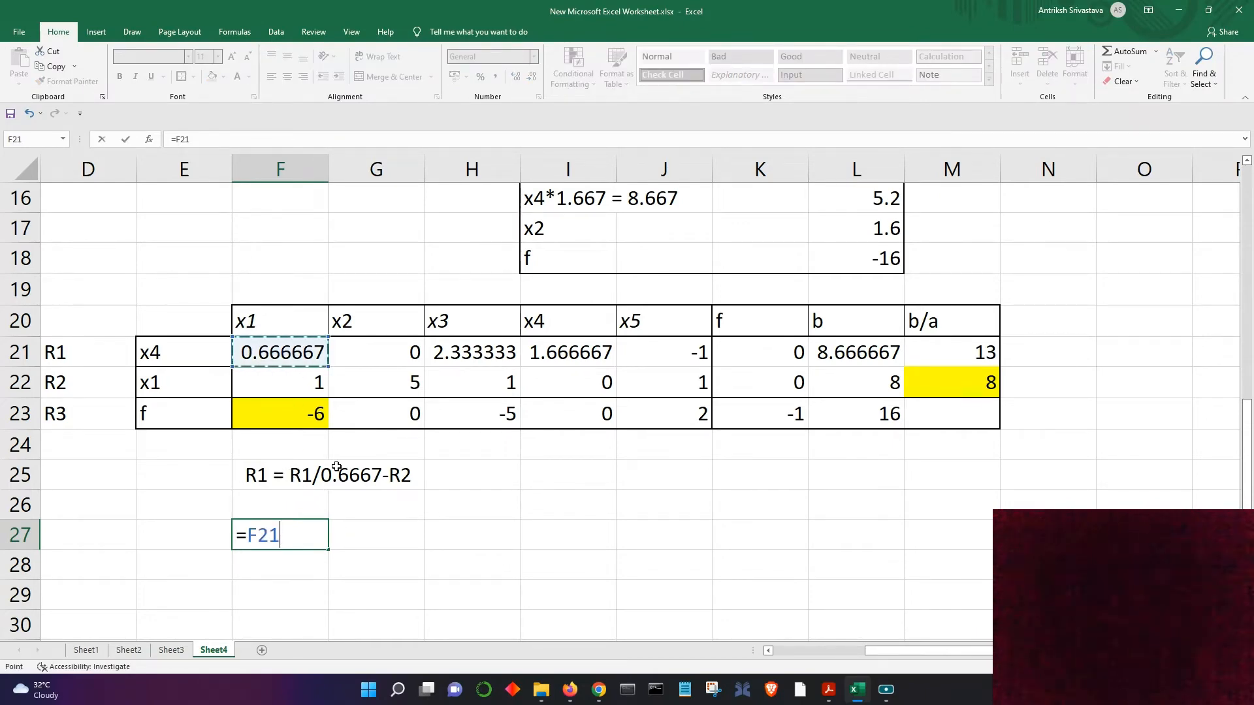
{"action": "type", "text": "/0.66667"}
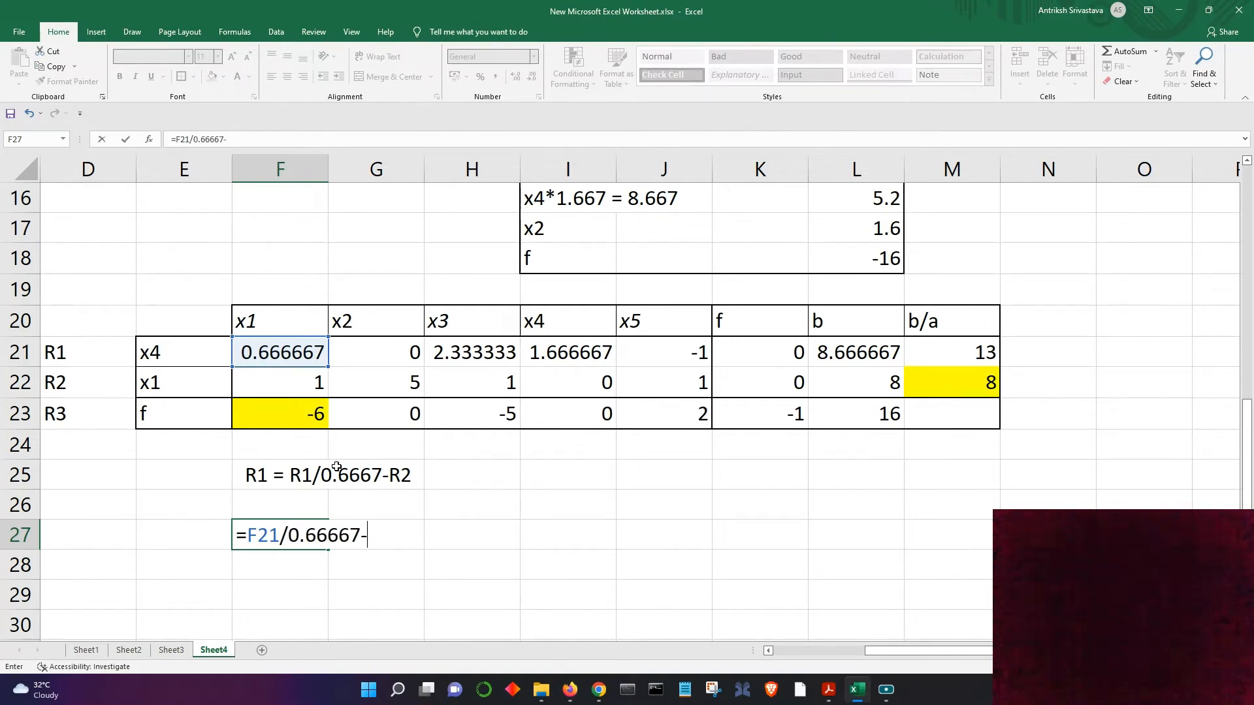
{"action": "type", "text": "-"}
{"action": "left_click", "coordinate": [312, 383]}
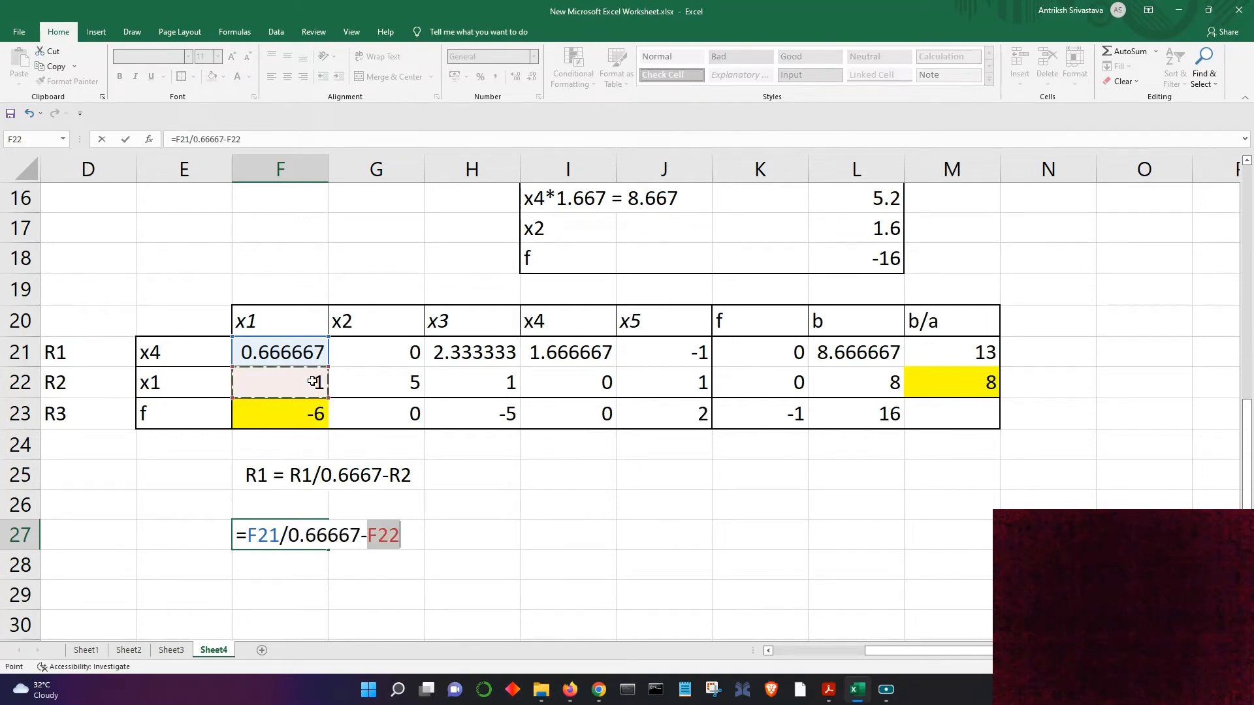
{"action": "key", "text": "Return"}
{"action": "key", "text": "Up"}
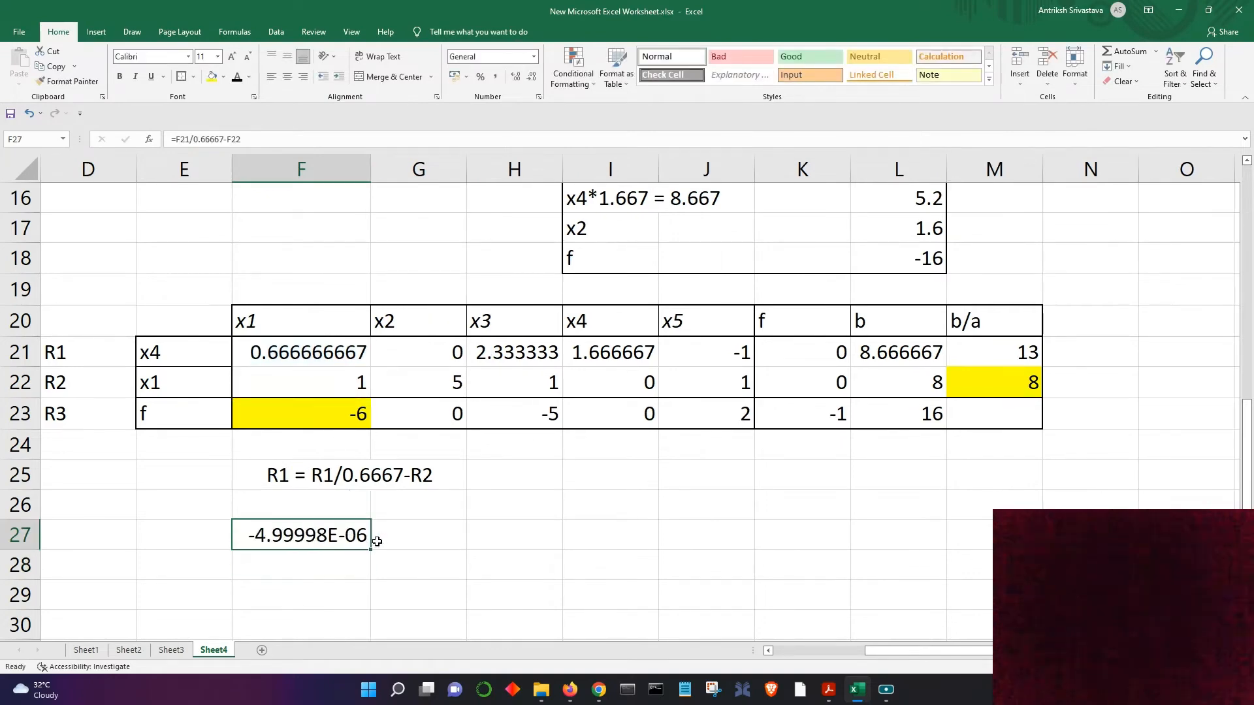
{"action": "left_click_drag", "start_coordinate": [372, 549], "coordinate": [905, 546]}
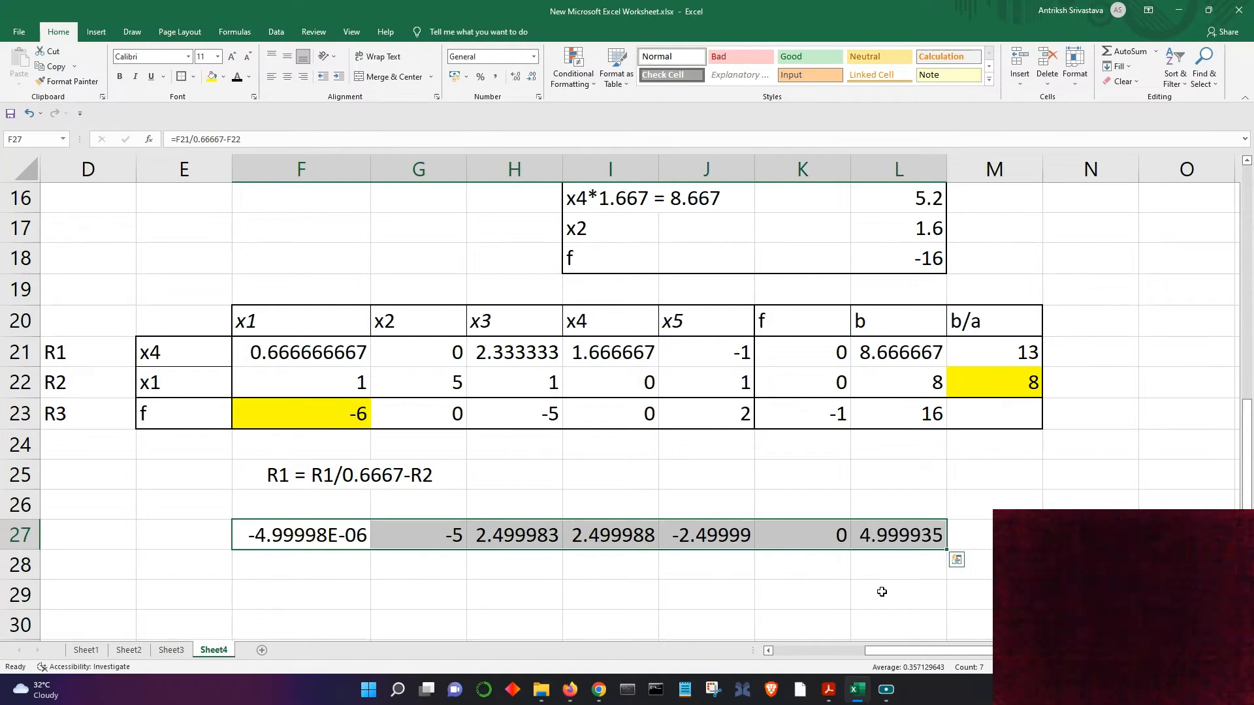
{"action": "left_click", "coordinate": [890, 590]}
Step: Replace the formula in the x1 column of the helper row, cell F27, with 0
{"action": "left_click", "coordinate": [322, 541]}
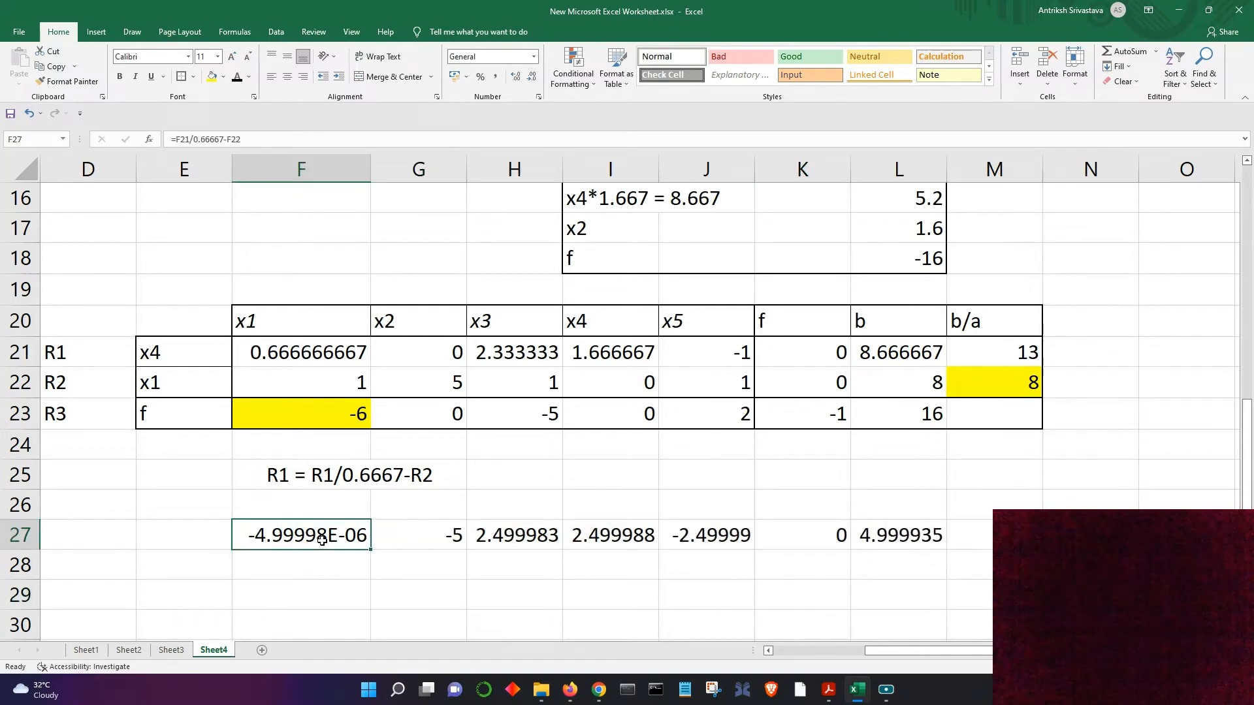
{"action": "type", "text": "0"}
{"action": "left_click", "coordinate": [322, 590]}
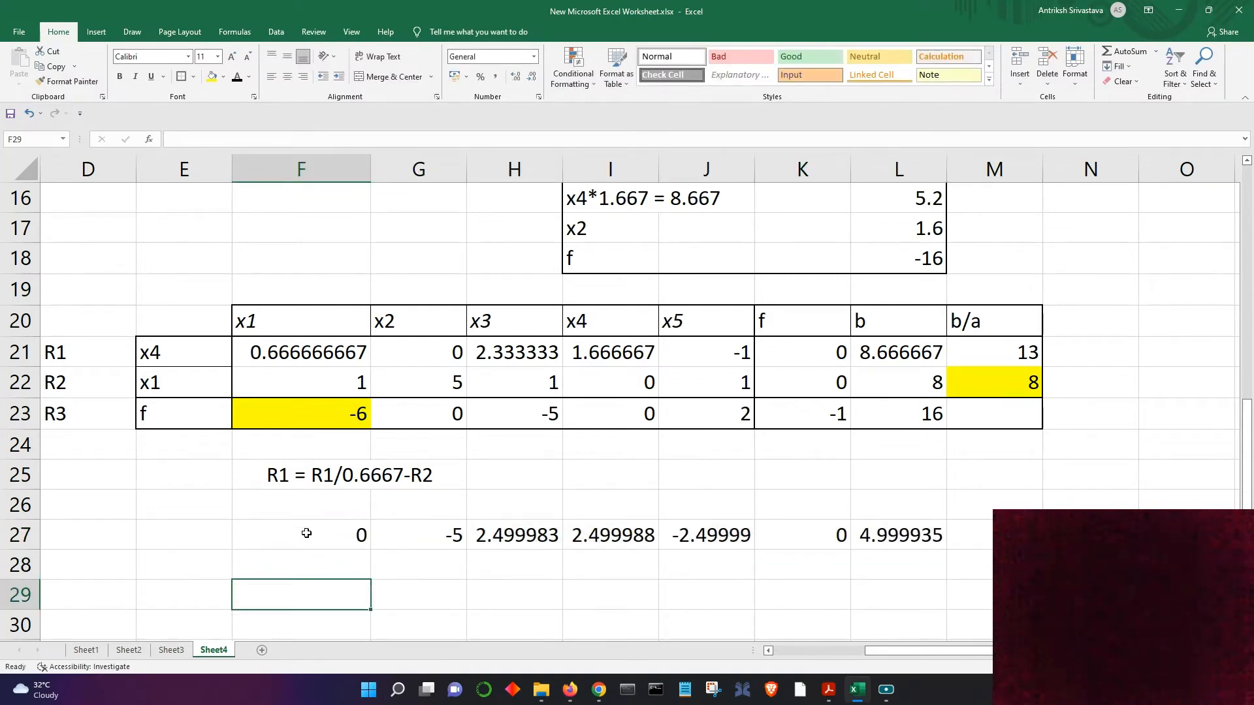
Step: Copy F27:L27 and paste it as values over R1 in F21:L21, and clear the helper row F27:L27
{"action": "left_click_drag", "start_coordinate": [306, 534], "coordinate": [886, 546]}
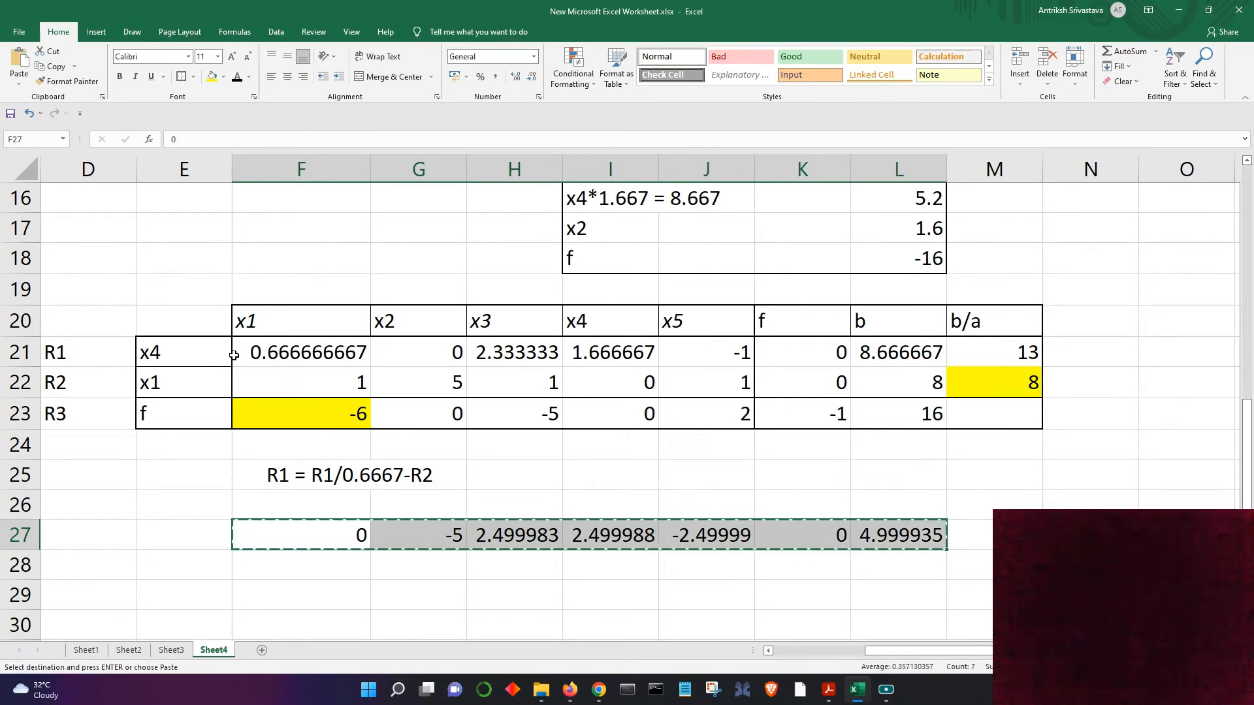
{"action": "left_click_drag", "start_coordinate": [240, 356], "coordinate": [888, 356]}
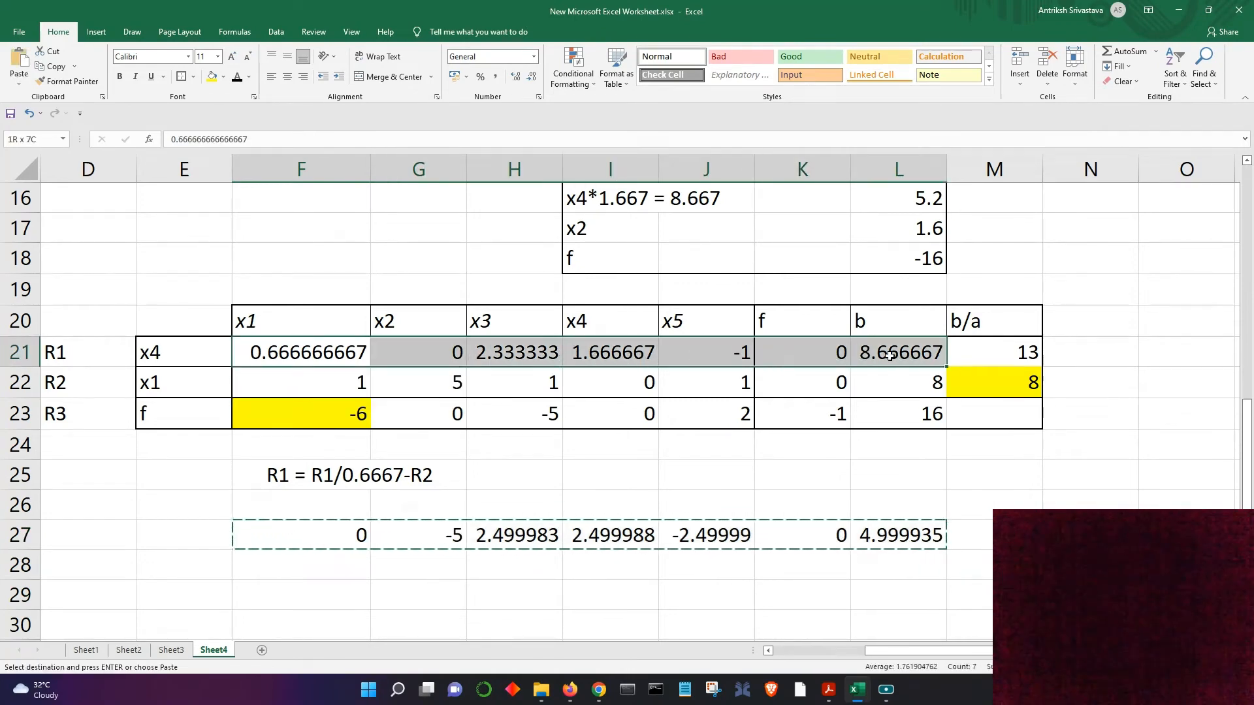
{"action": "right_click", "coordinate": [888, 356]}
{"action": "left_click", "coordinate": [935, 120]}
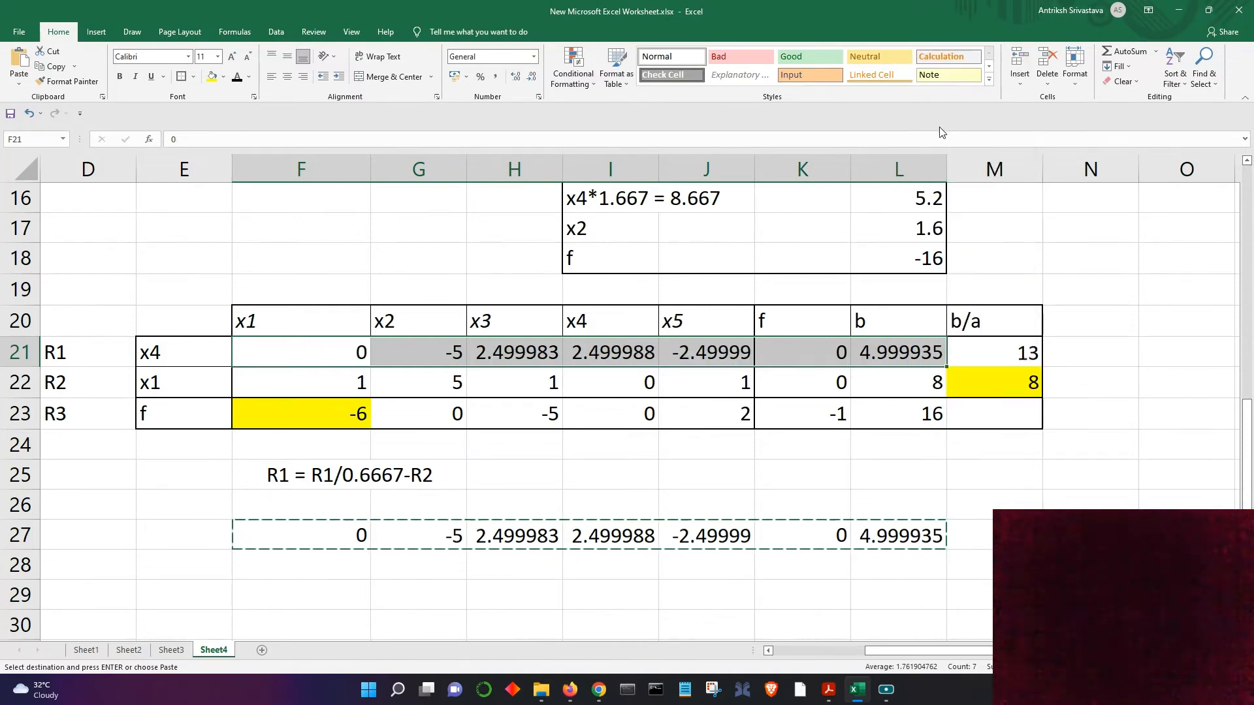
{"action": "left_click", "coordinate": [973, 565]}
{"action": "left_click", "coordinate": [387, 591]}
{"action": "left_click_drag", "start_coordinate": [356, 534], "coordinate": [877, 539]}
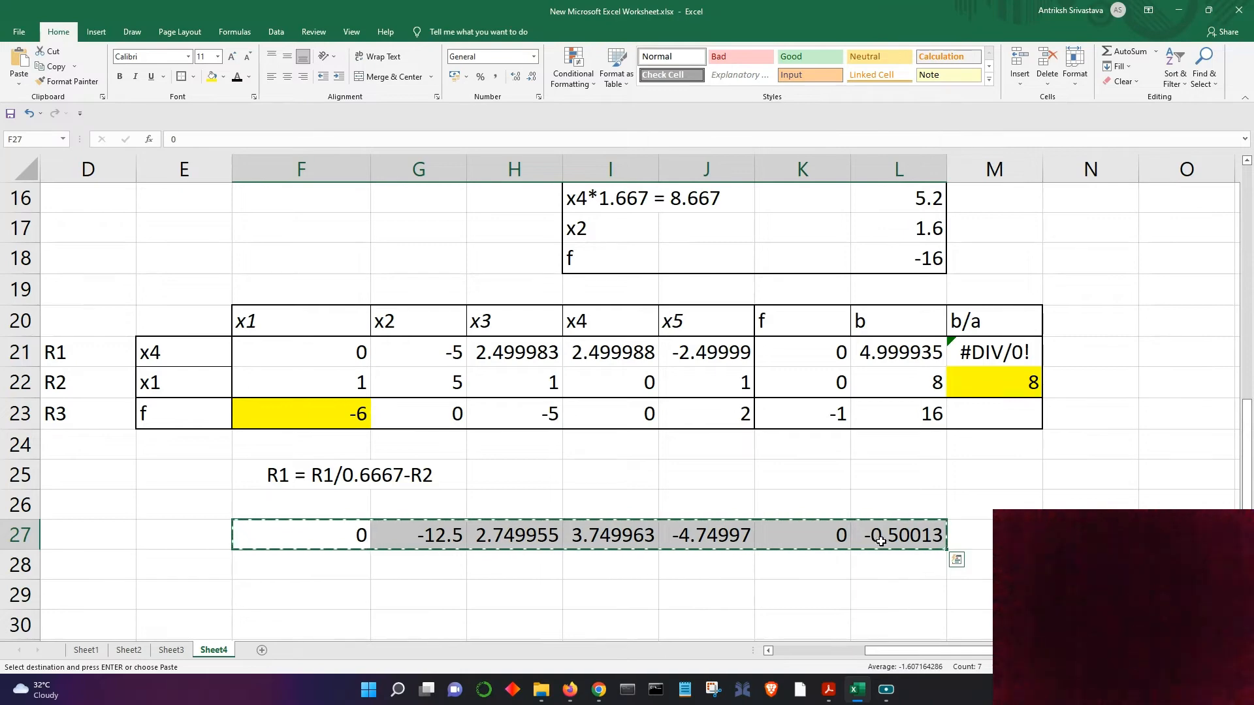
{"action": "key", "text": "Delete"}
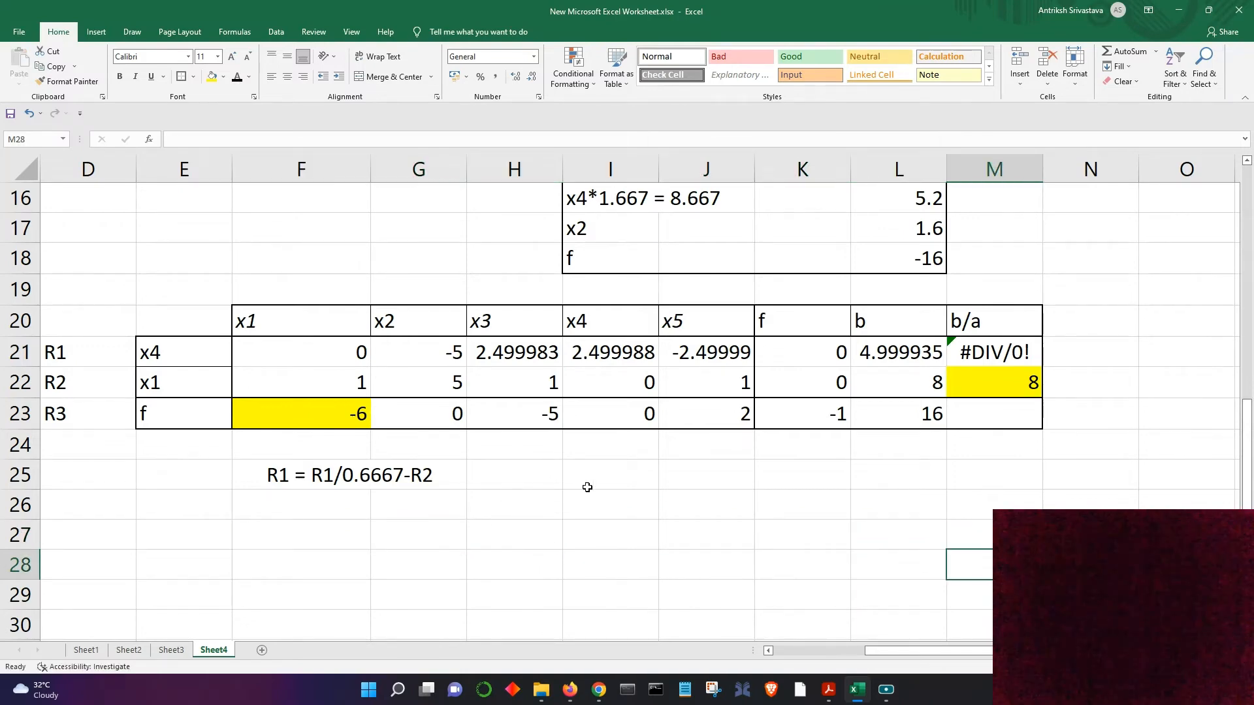
Step: Merge and centre I25:J25 and enter the row operation text "R3 = R3 + 6R1" in it
{"action": "left_click_drag", "start_coordinate": [622, 482], "coordinate": [702, 483]}
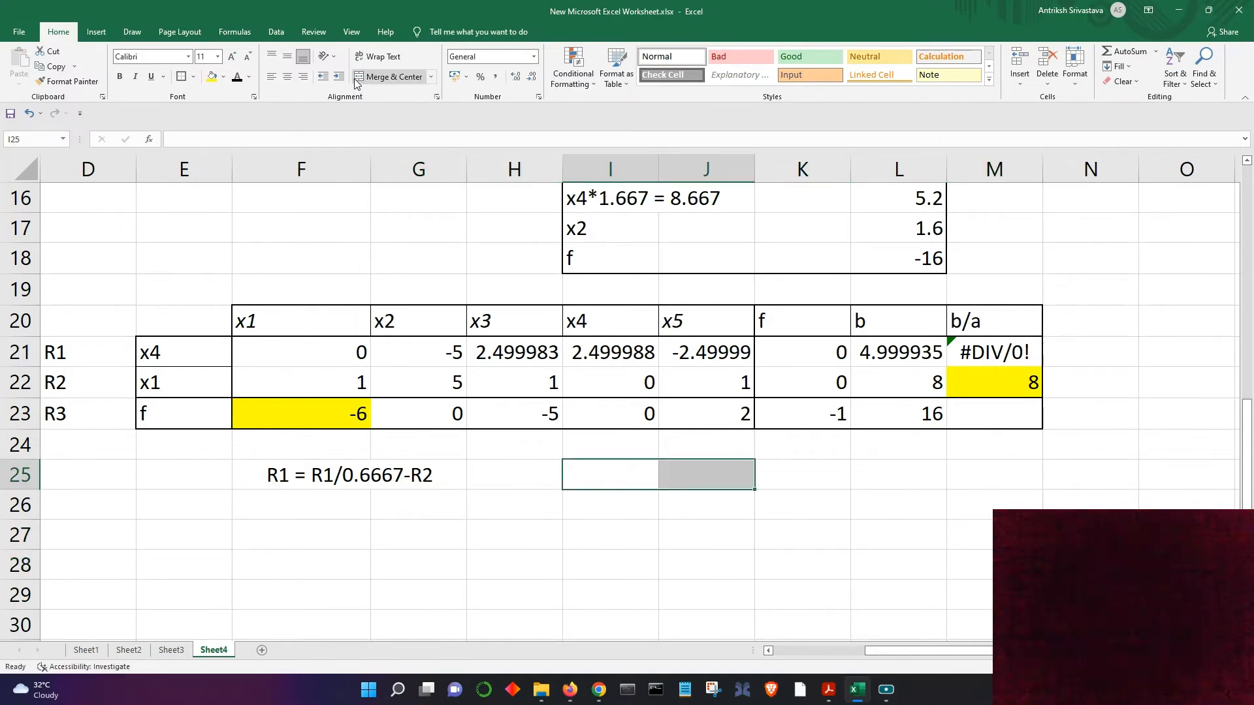
{"action": "left_click", "coordinate": [389, 77]}
{"action": "left_click", "coordinate": [614, 555]}
{"action": "left_click", "coordinate": [629, 475]}
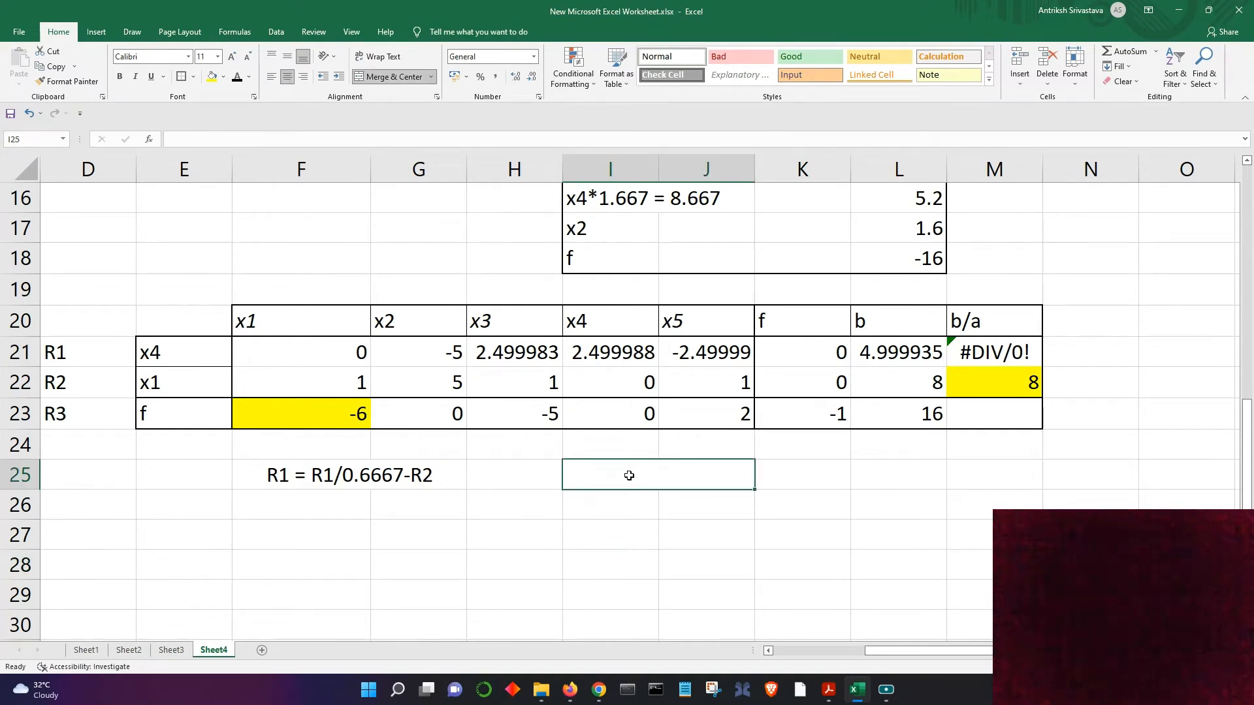
{"action": "type", "text": "R3 = "}
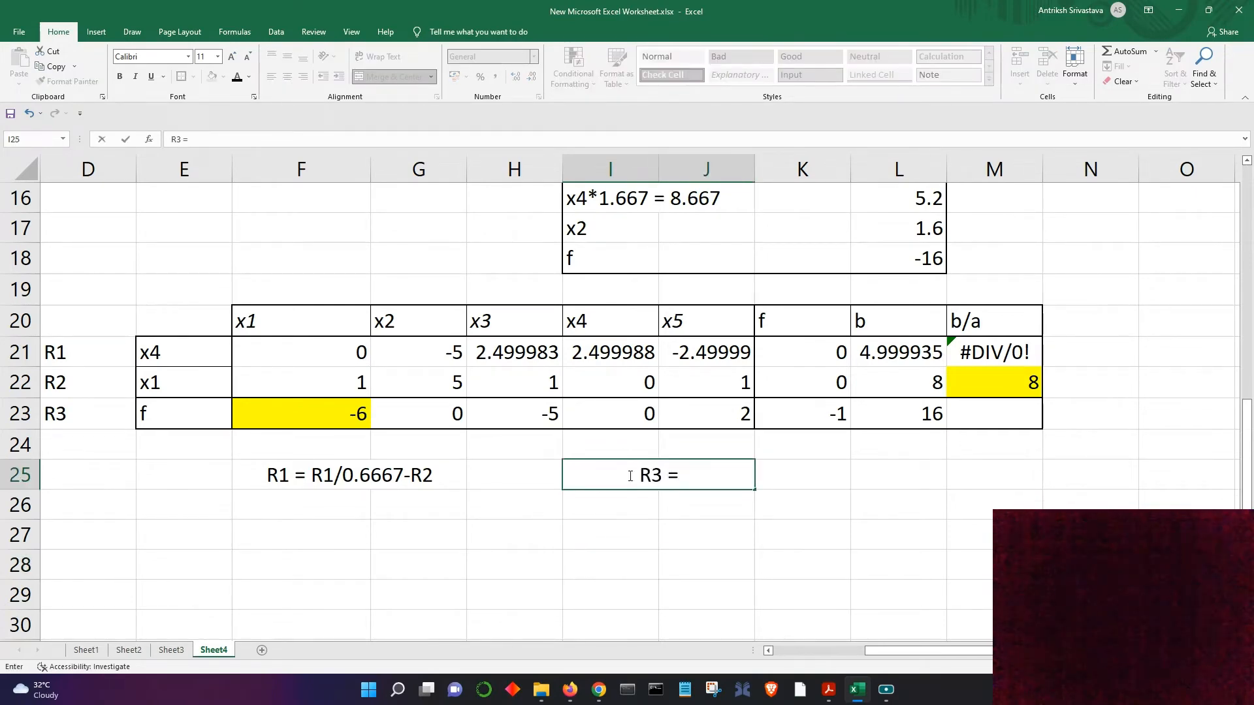
{"action": "type", "text": "R3"}
{"action": "type", "text": "+ 6R1"}
{"action": "key", "text": "Left"}
{"action": "key", "text": "Left"}
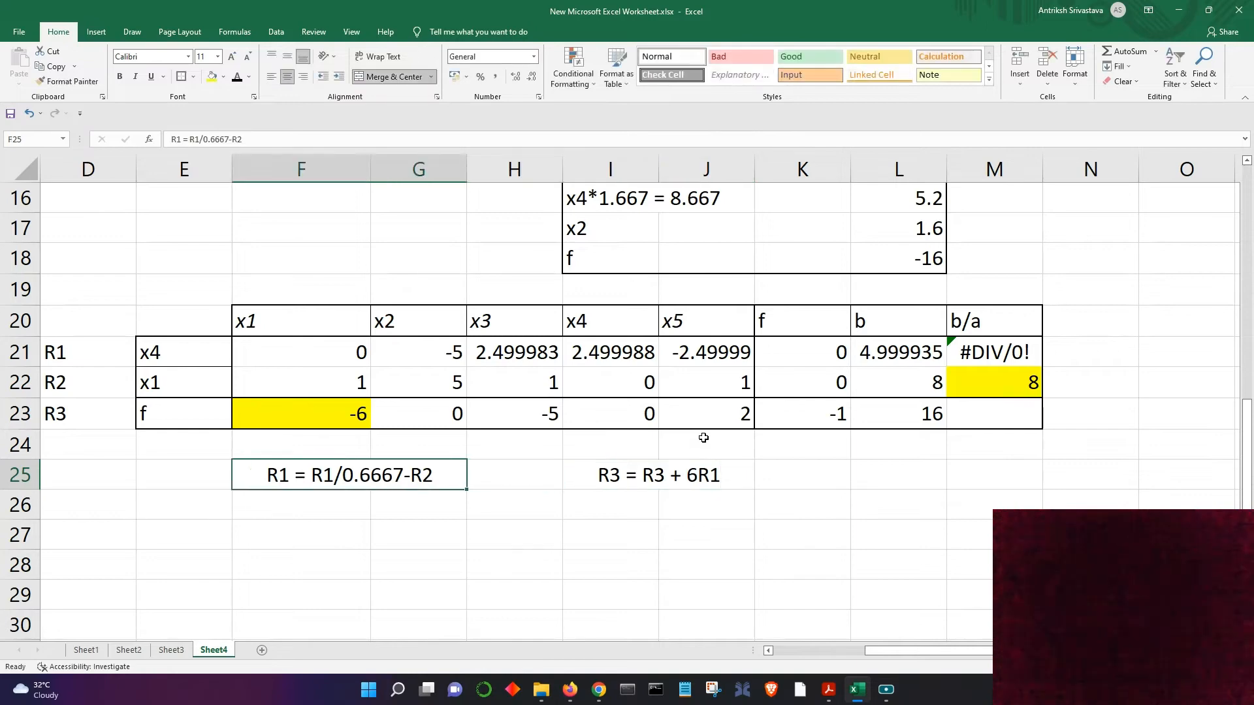
{"action": "key", "text": "Right"}
{"action": "key", "text": "Right"}
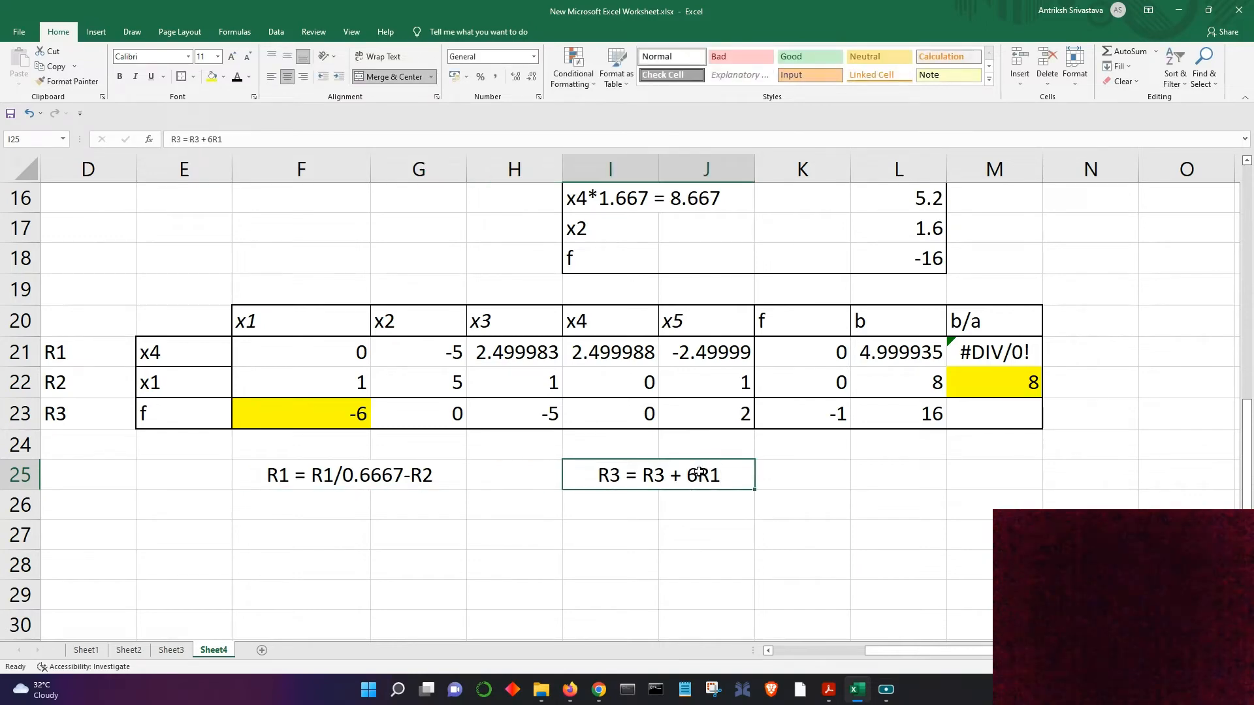
Step: Correct the R3 row operation text in I25 to "R3 = R3 + 6*R2"
{"action": "double_click", "coordinate": [699, 475]}
{"action": "key", "text": "BackSpace"}
{"action": "key", "text": "BackSpace"}
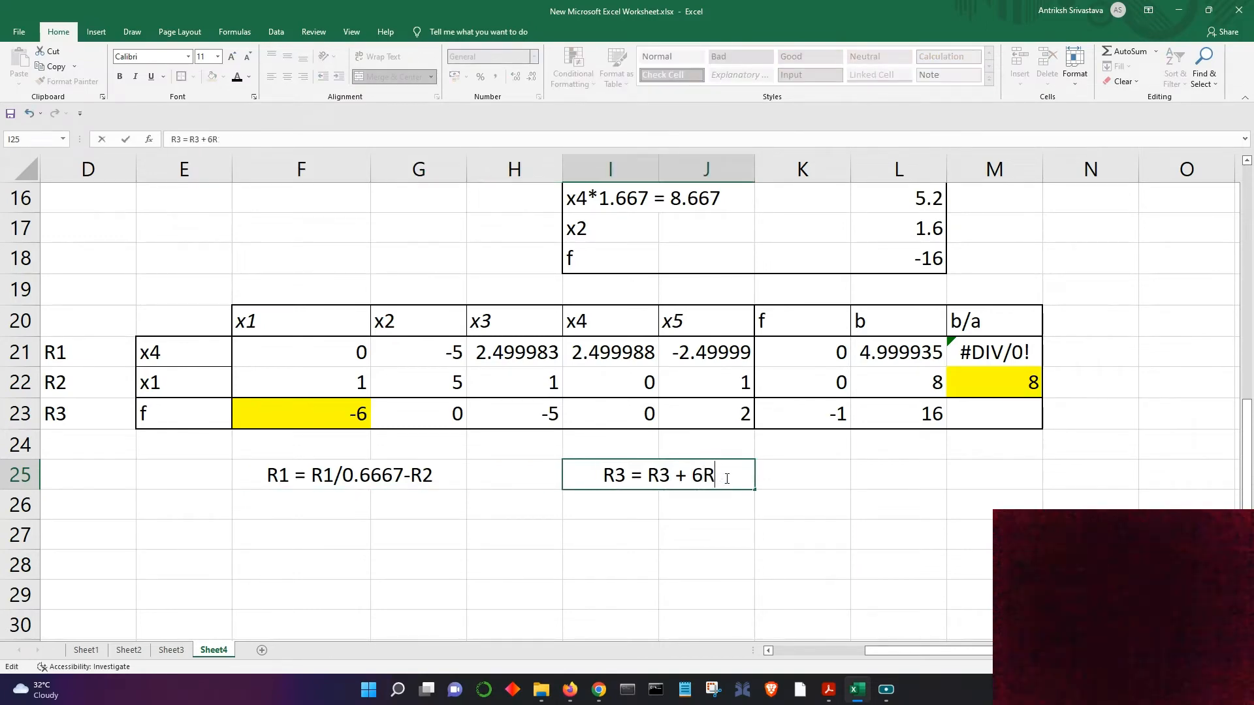
{"action": "type", "text": "*R2"}
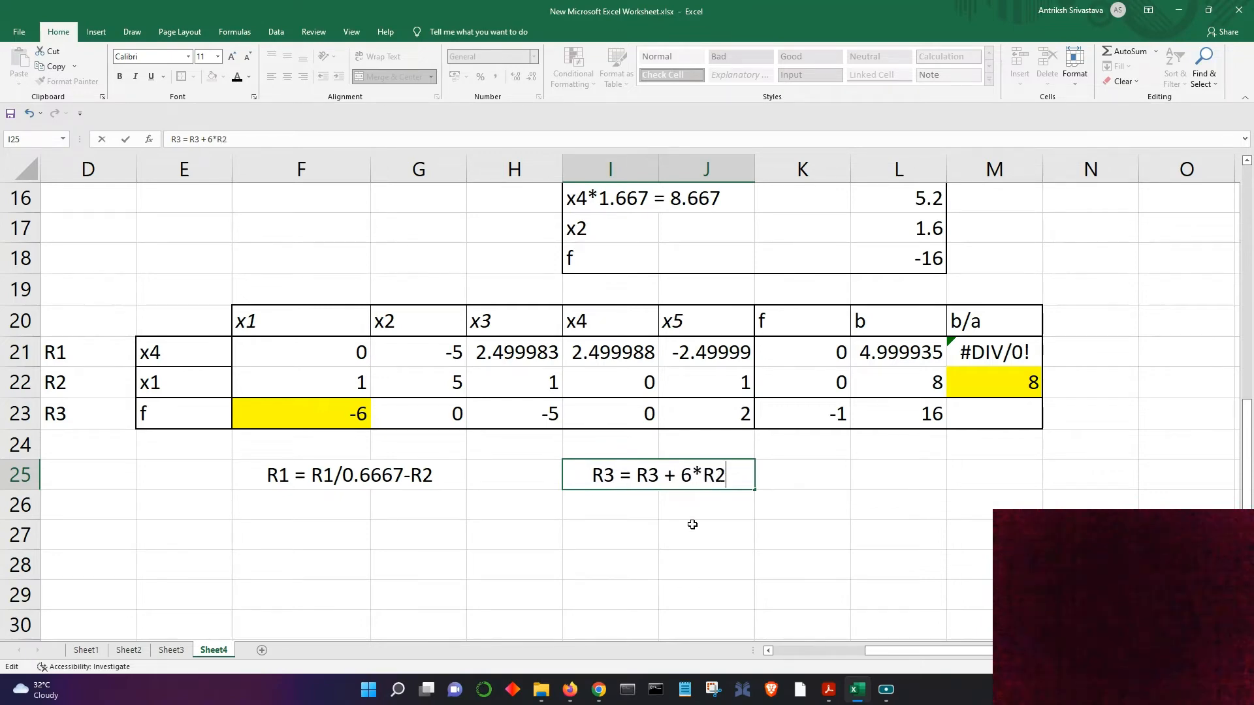
{"action": "left_click", "coordinate": [693, 526]}
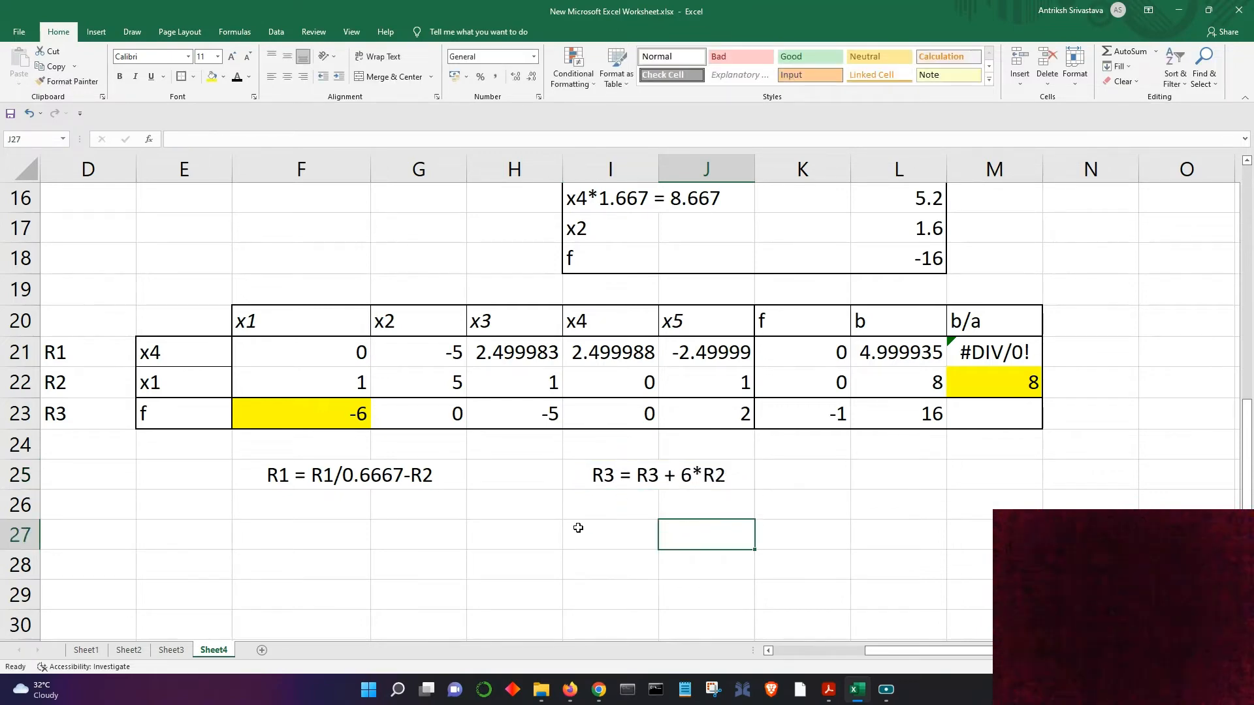
{"action": "left_click", "coordinate": [288, 529]}
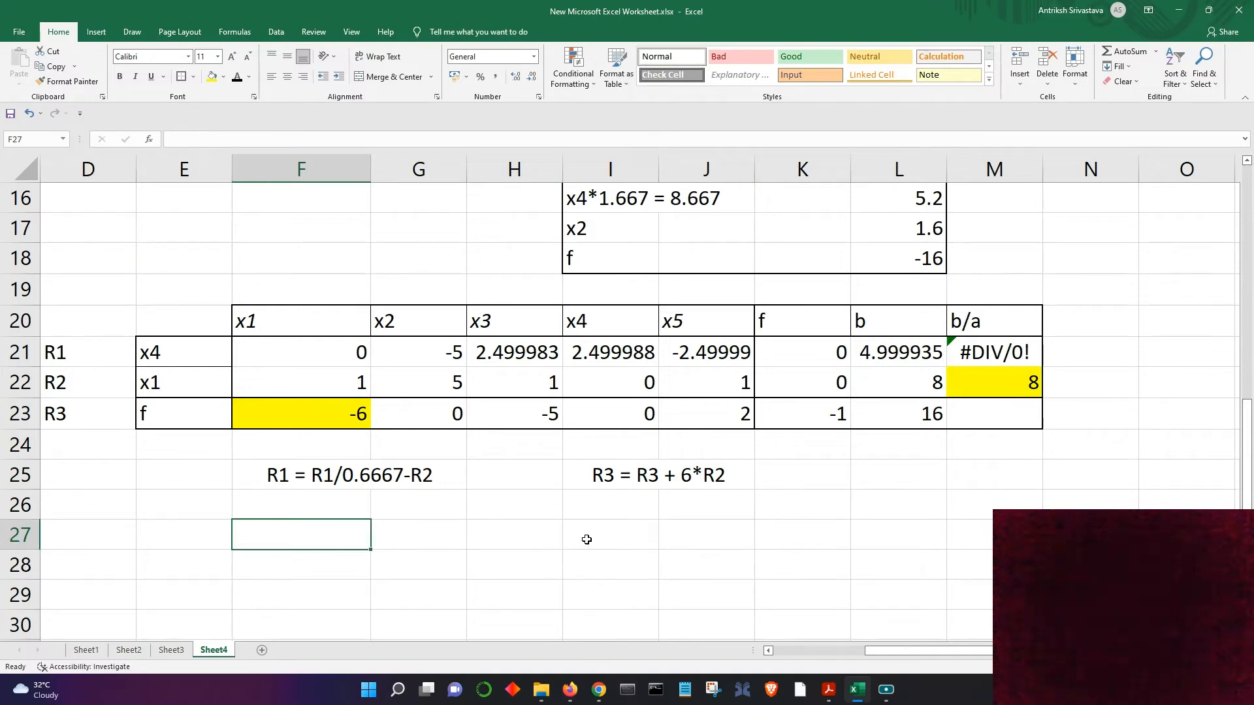
Step: Enter =F23+6*F22 in the helper row, cell F27, and fill it across to L27
{"action": "type", "text": "="}
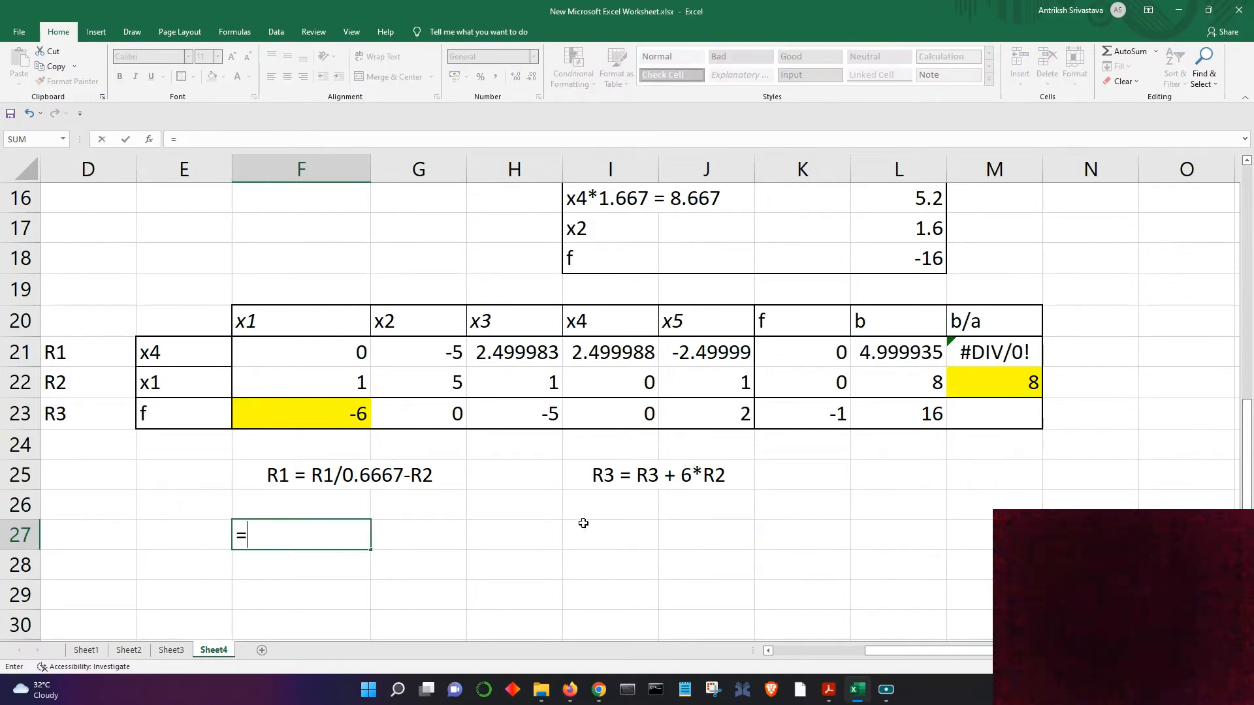
{"action": "left_click", "coordinate": [342, 416]}
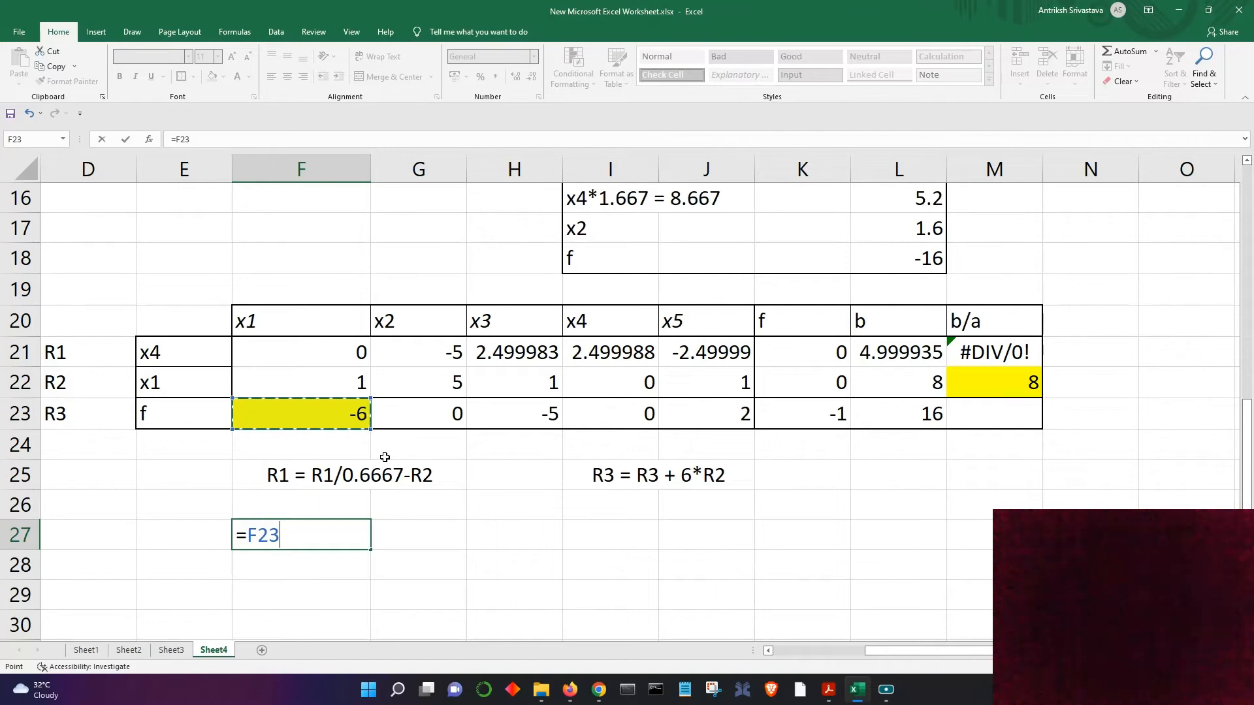
{"action": "type", "text": "+6*"}
{"action": "left_click", "coordinate": [334, 384]}
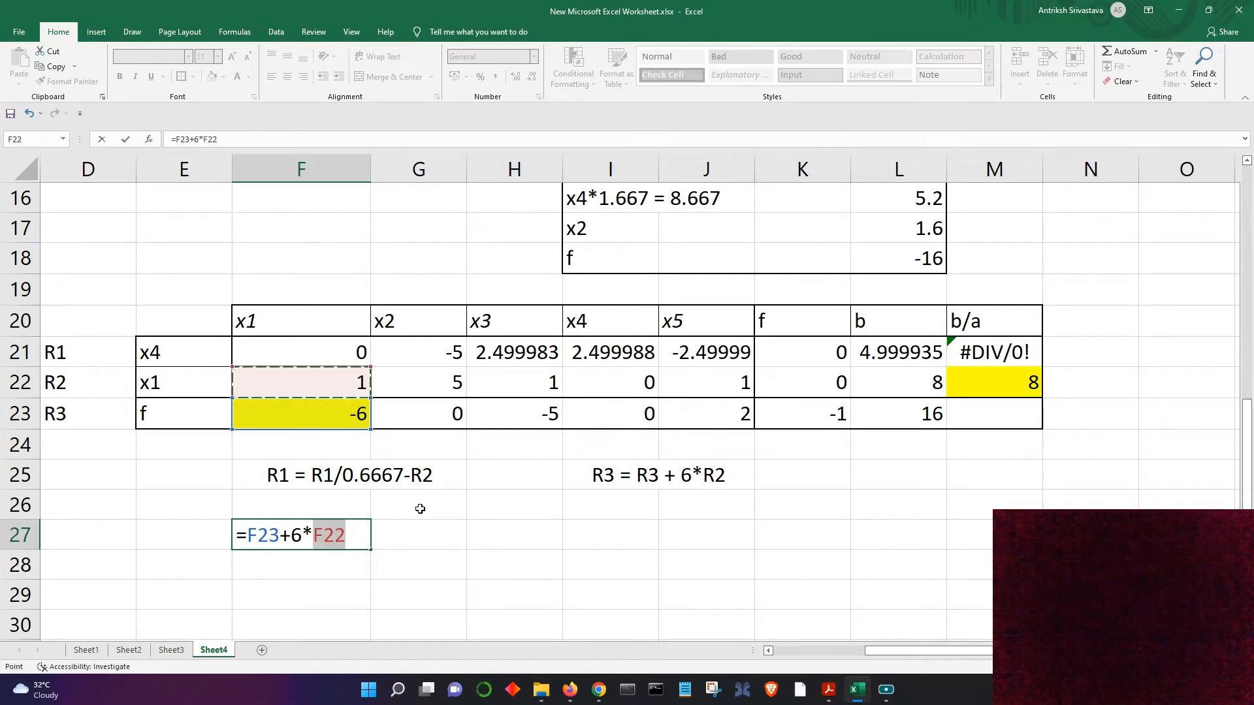
{"action": "key", "text": "Return"}
{"action": "key", "text": "Up"}
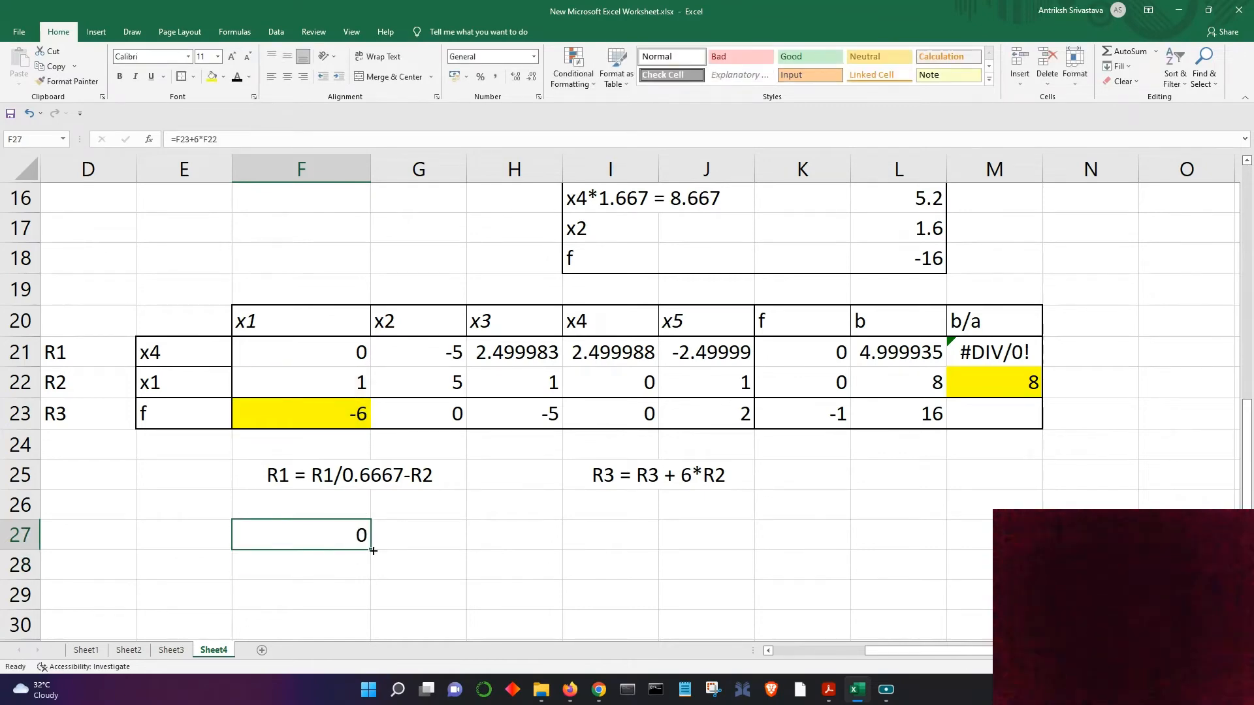
{"action": "left_click_drag", "start_coordinate": [373, 551], "coordinate": [808, 538]}
{"action": "left_click", "coordinate": [424, 543]}
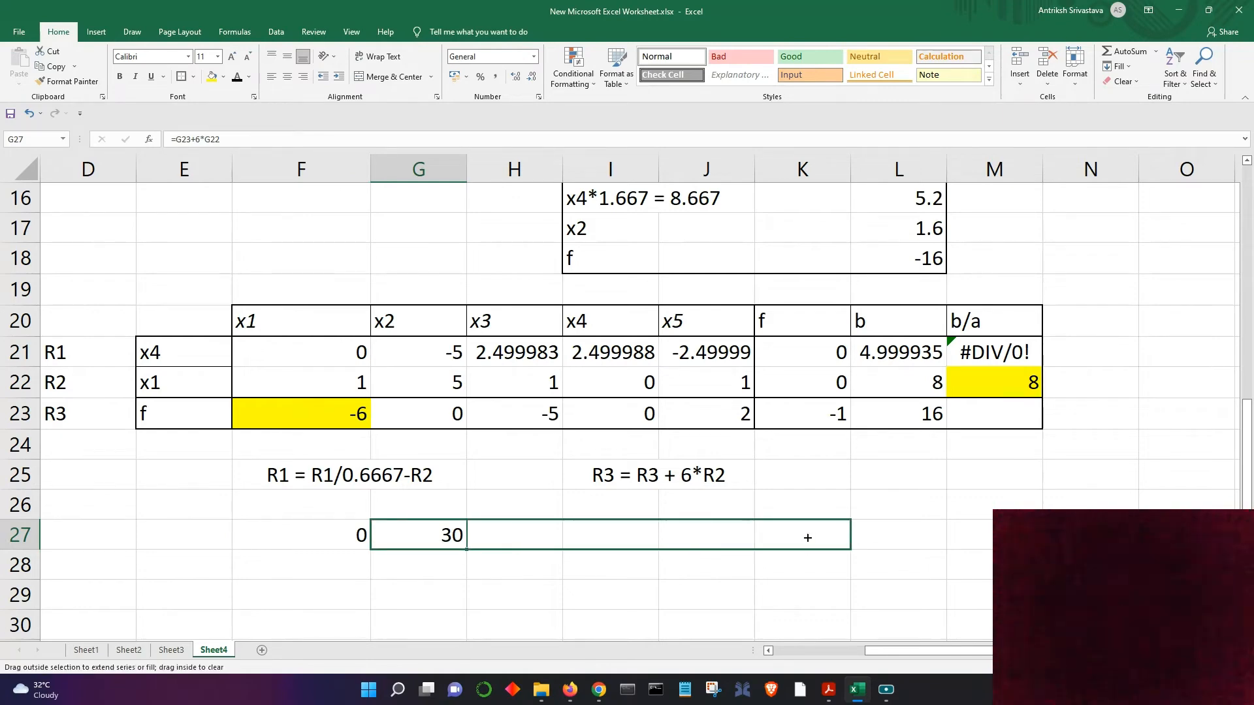
{"action": "left_click_drag", "start_coordinate": [898, 535], "coordinate": [898, 535]}
{"action": "left_click", "coordinate": [853, 595]}
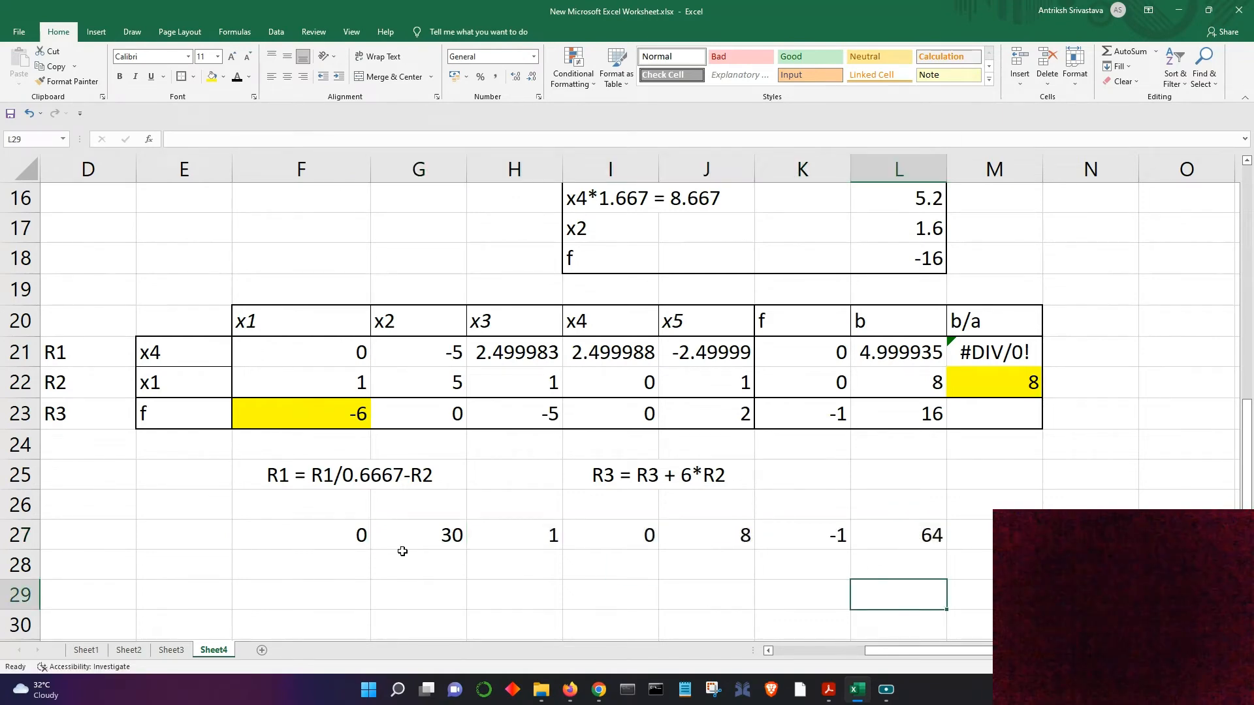
Step: Copy F27:L27 and paste it as values over R3 in F23:L23, and clear the helper row F27:L27
{"action": "left_click", "coordinate": [350, 542]}
{"action": "left_click_drag", "start_coordinate": [350, 543], "coordinate": [880, 536]}
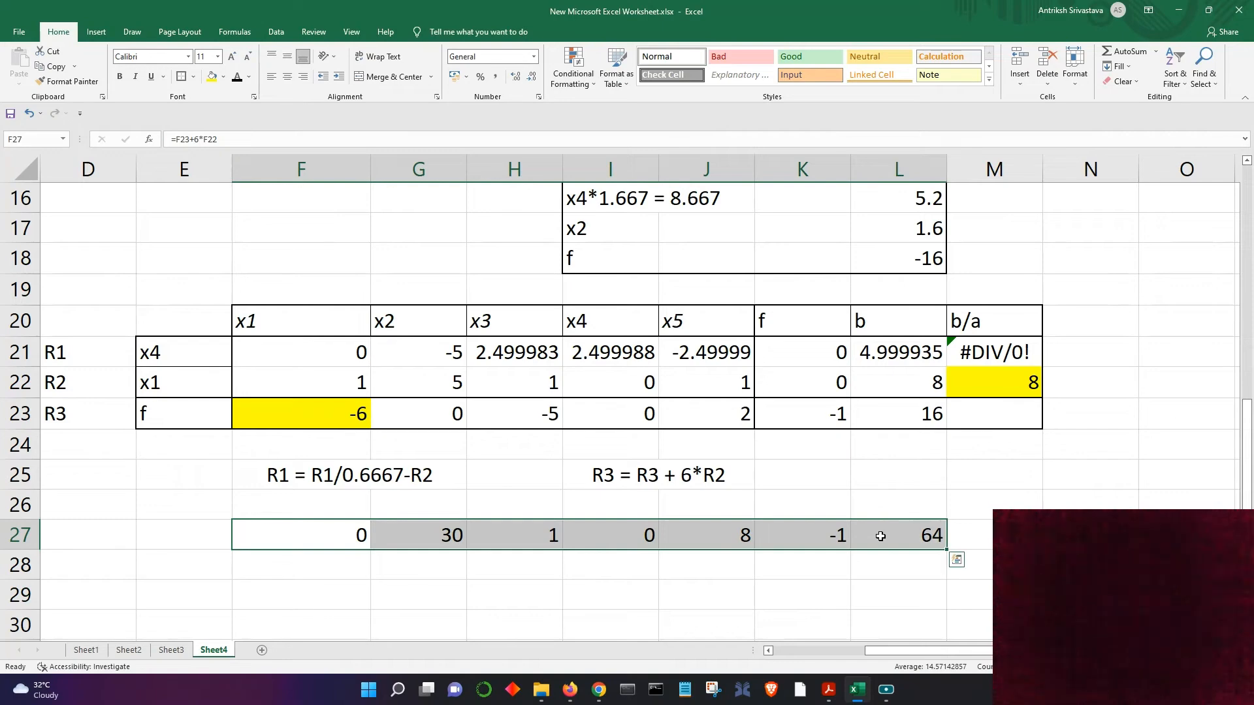
{"action": "key", "text": "ctrl+c"}
{"action": "left_click_drag", "start_coordinate": [318, 416], "coordinate": [872, 425]}
{"action": "right_click", "coordinate": [871, 425]}
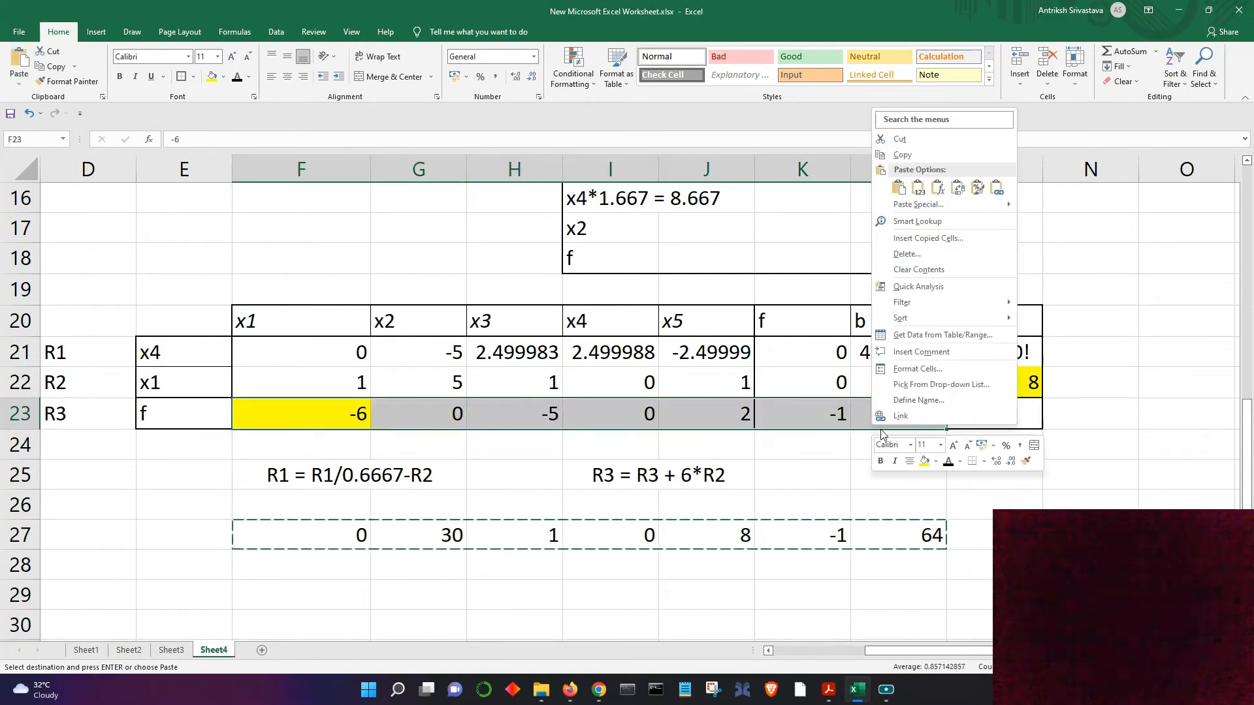
{"action": "left_click", "coordinate": [919, 189]}
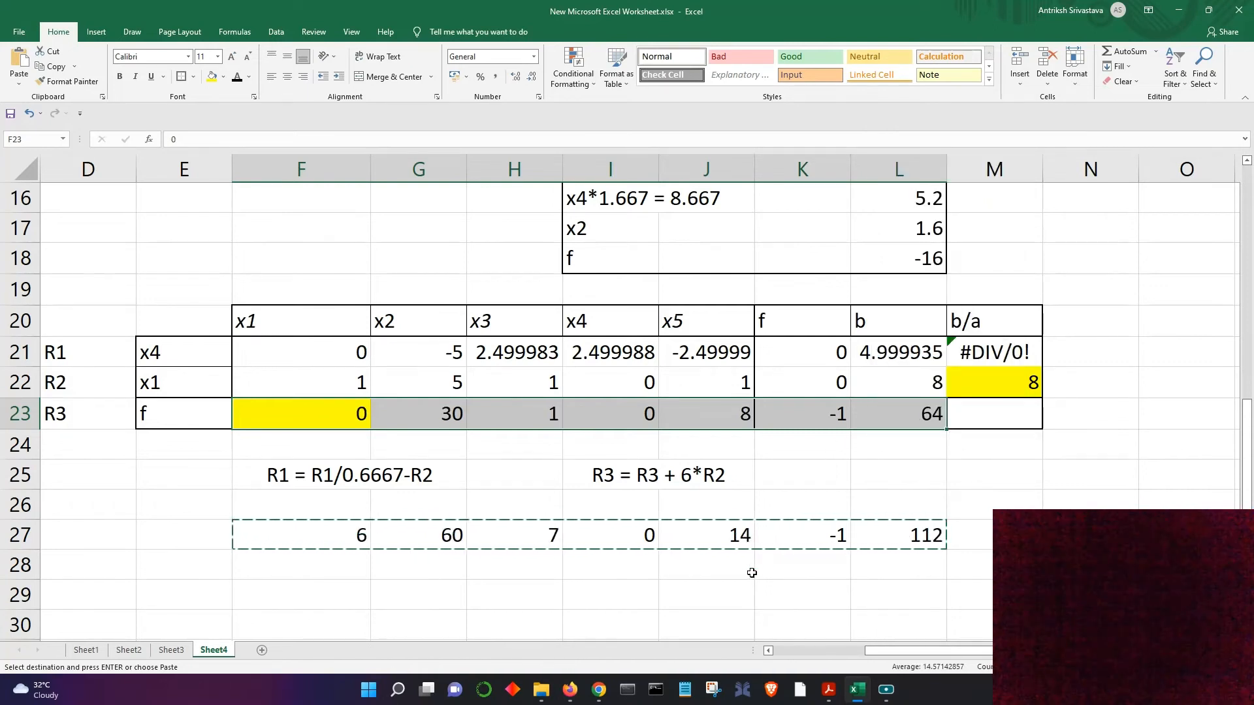
{"action": "left_click", "coordinate": [725, 573]}
{"action": "left_click_drag", "start_coordinate": [347, 535], "coordinate": [872, 536]}
{"action": "key", "text": "Delete"}
{"action": "left_click", "coordinate": [799, 606]}
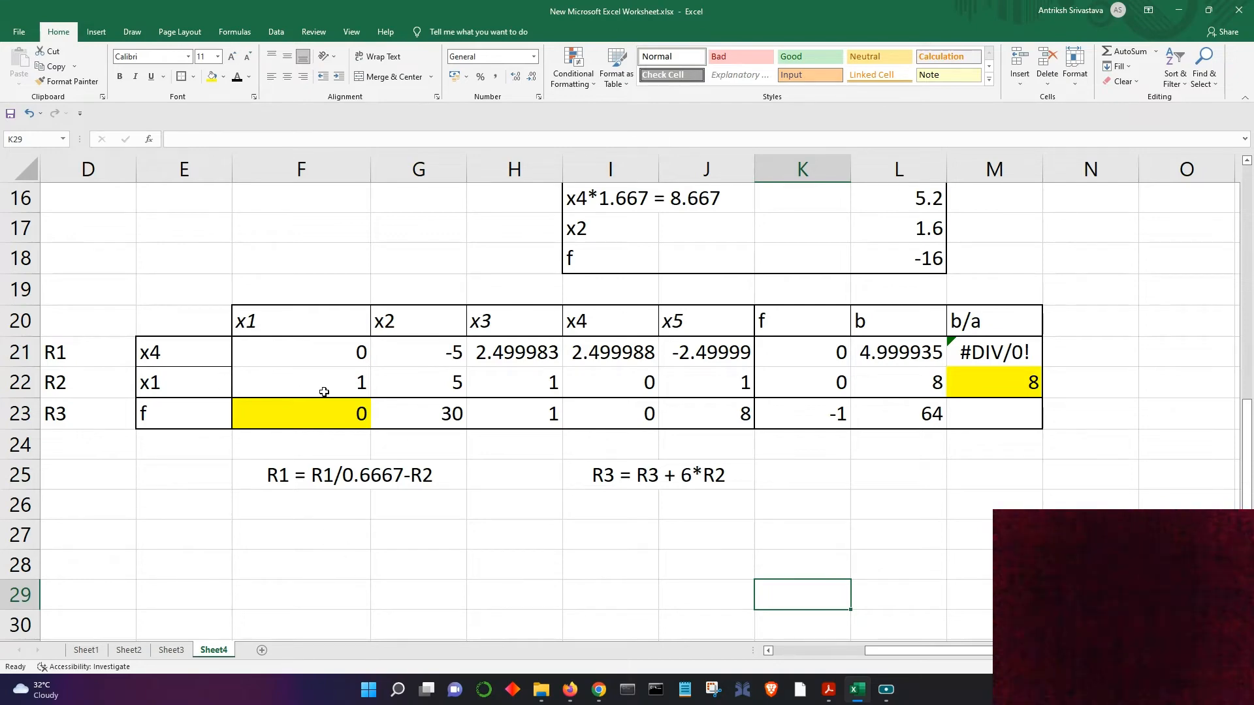
Step: Examine the x1 column entries and the basic variable labels of the updated tableau
{"action": "left_click", "coordinate": [347, 352]}
{"action": "left_click", "coordinate": [331, 416]}
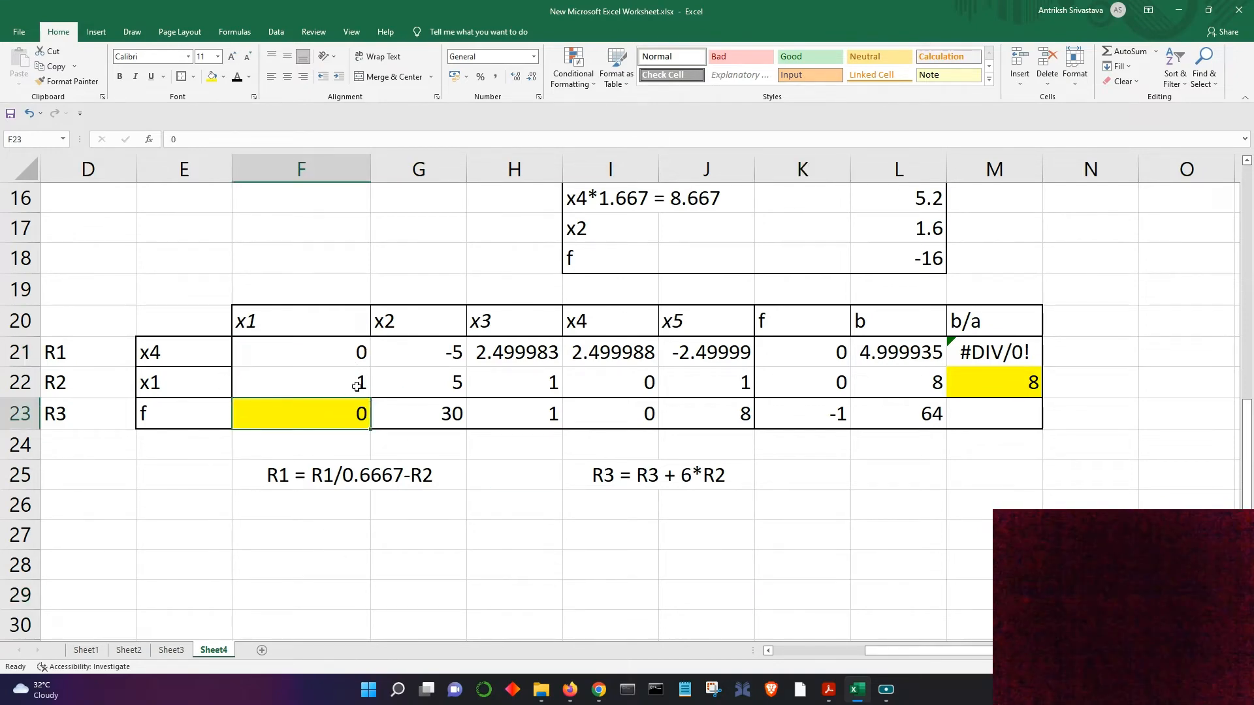
{"action": "left_click", "coordinate": [360, 386]}
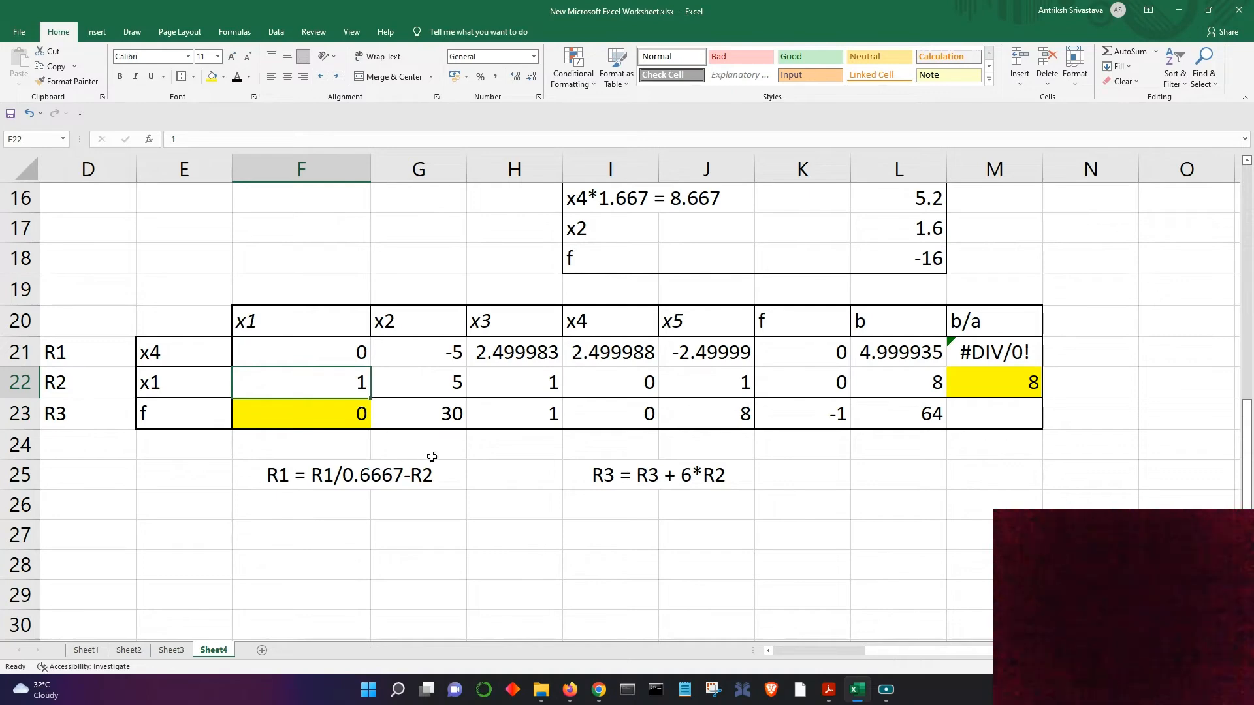
{"action": "left_click", "coordinate": [547, 462]}
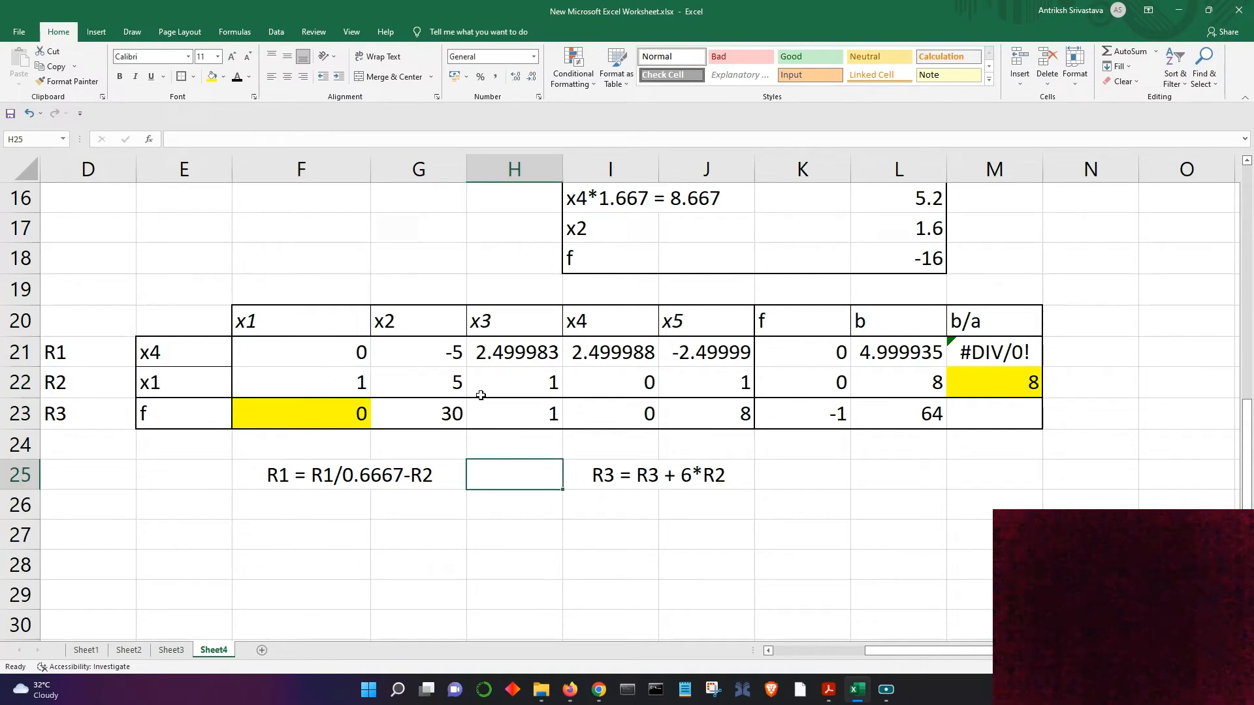
{"action": "left_click", "coordinate": [655, 512]}
{"action": "left_click", "coordinate": [759, 536]}
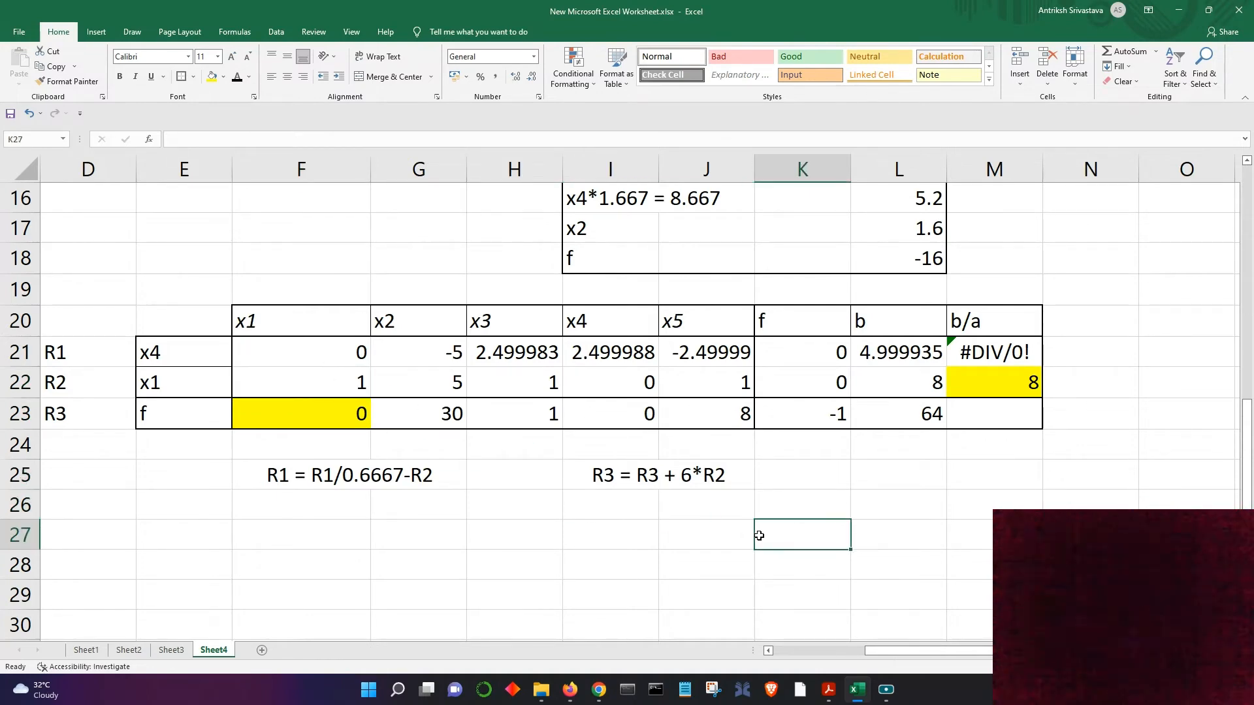
{"action": "left_click", "coordinate": [166, 354]}
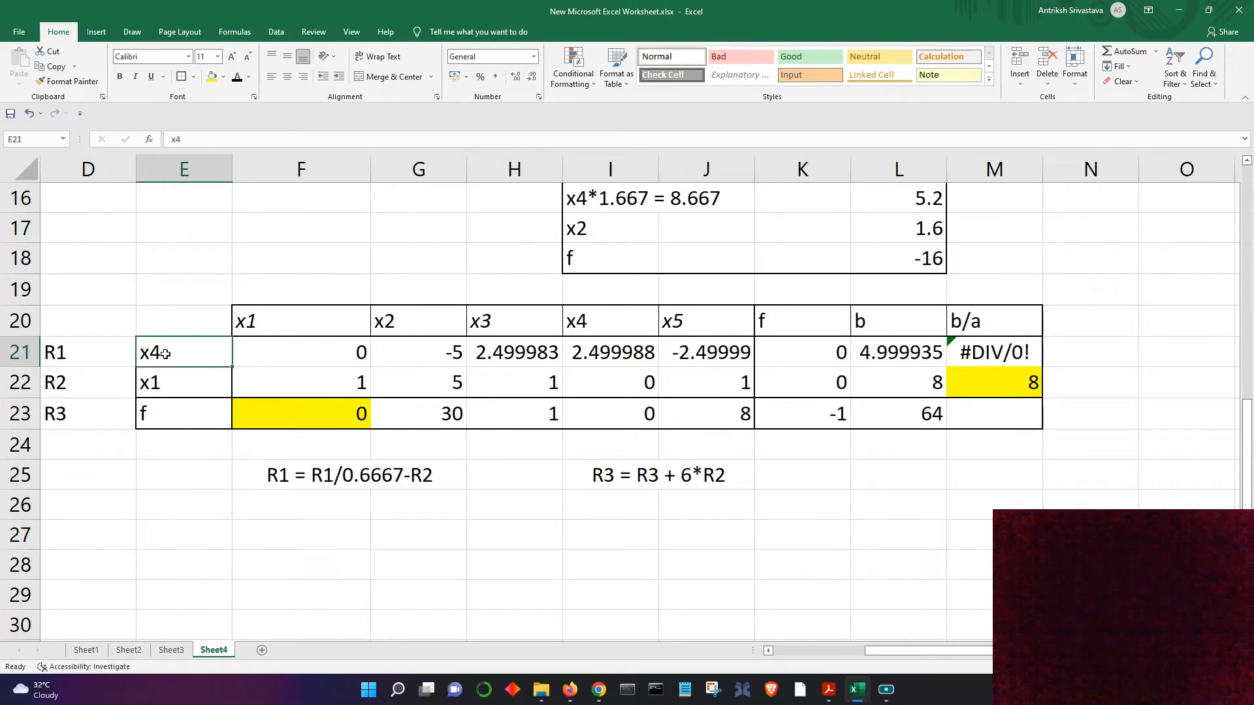
{"action": "left_click", "coordinate": [171, 384]}
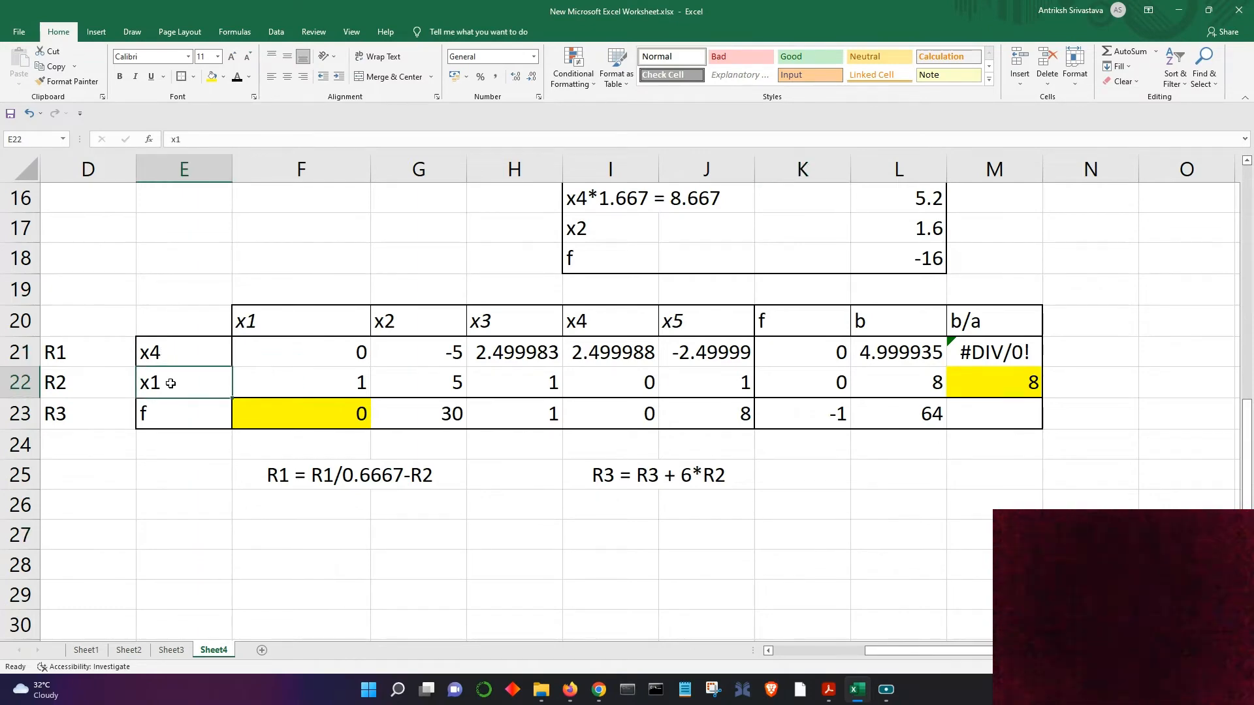
{"action": "left_click", "coordinate": [506, 533]}
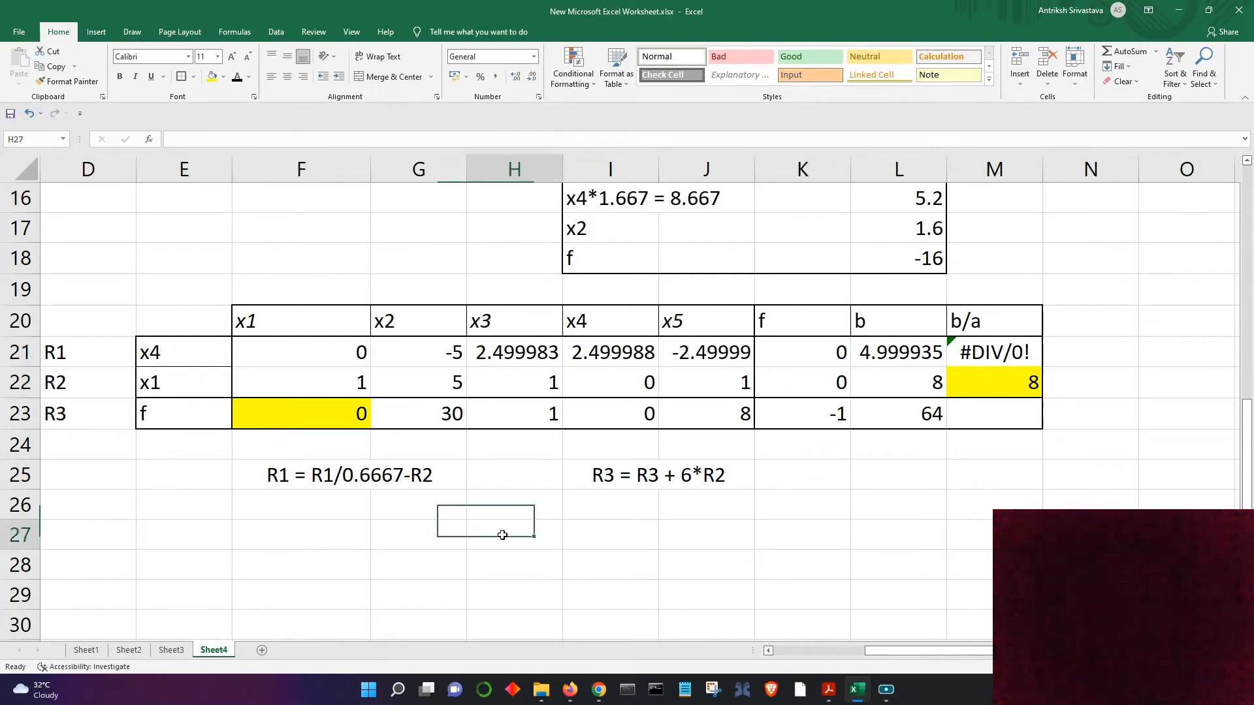
Step: Enter the result label "x4" in J26, below the R3 row operation text
{"action": "left_click", "coordinate": [746, 512]}
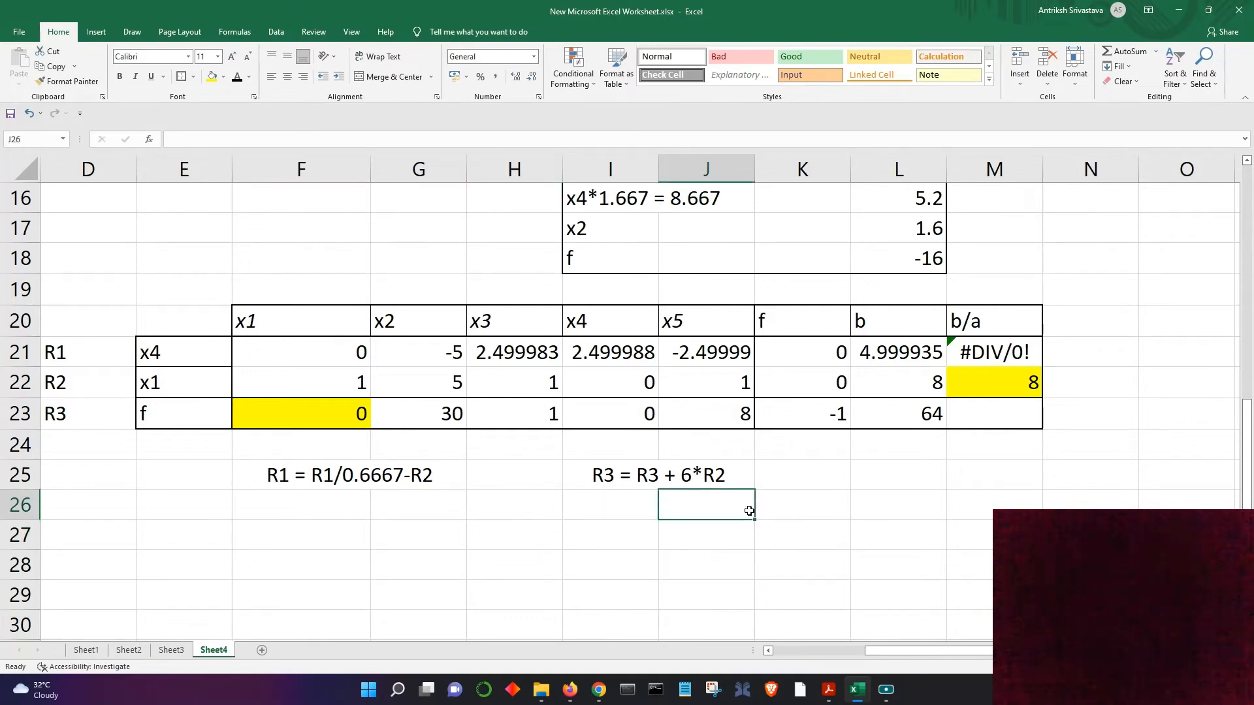
{"action": "type", "text": "x"}
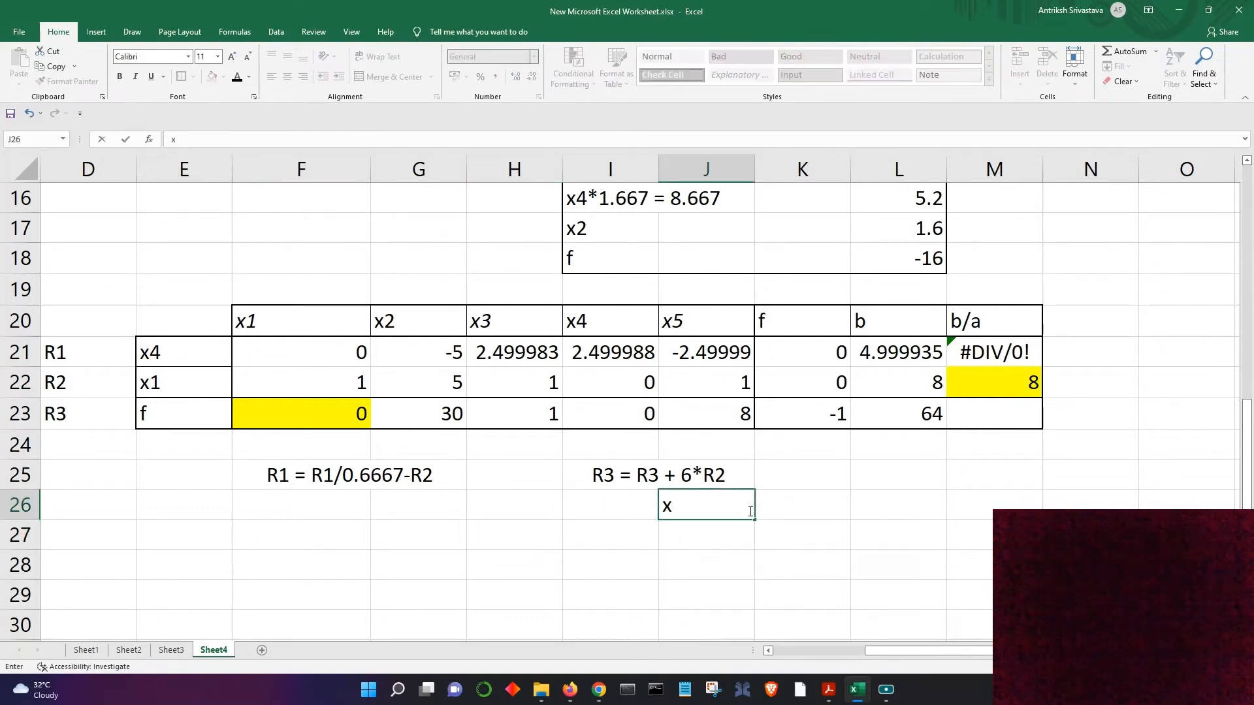
{"action": "type", "text": "4"}
{"action": "key", "text": "Tab"}
{"action": "type", "text": "="}
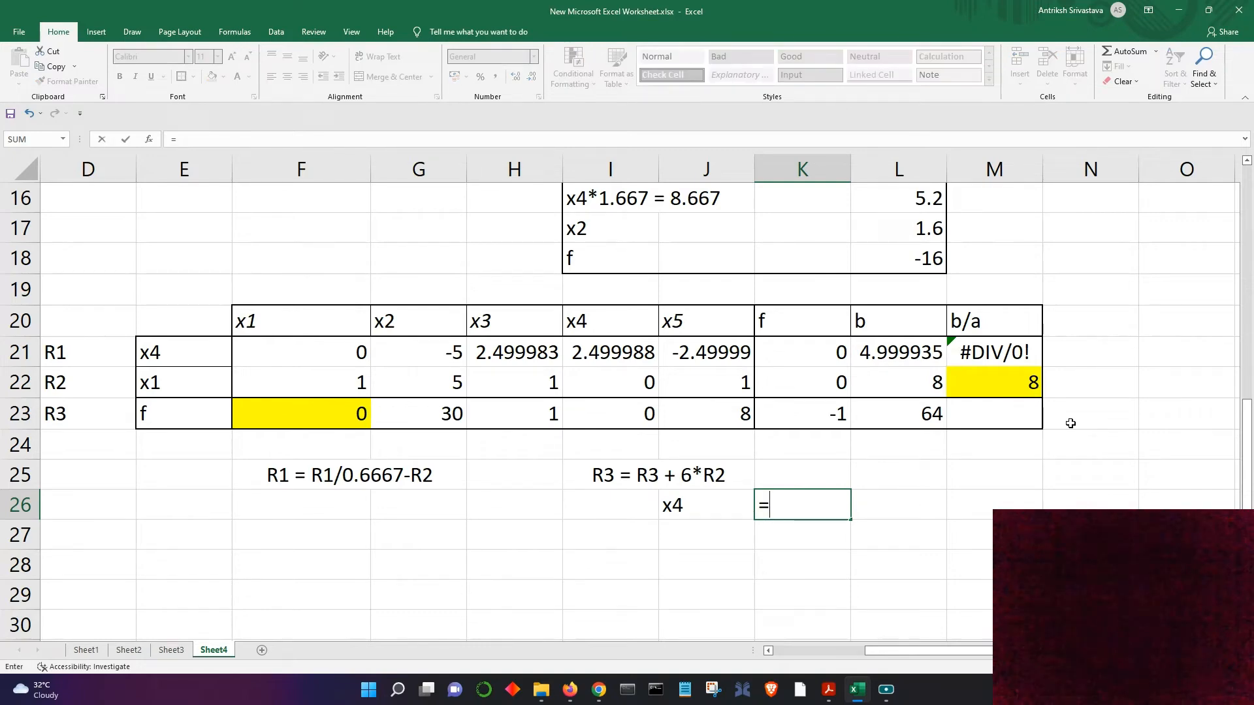
{"action": "key", "text": "Escape"}
Step: Clear the b/a ratios in M21:M22
{"action": "left_click", "coordinate": [1010, 366]}
{"action": "left_click_drag", "start_coordinate": [1009, 368], "coordinate": [998, 383]}
{"action": "key", "text": "Delete"}
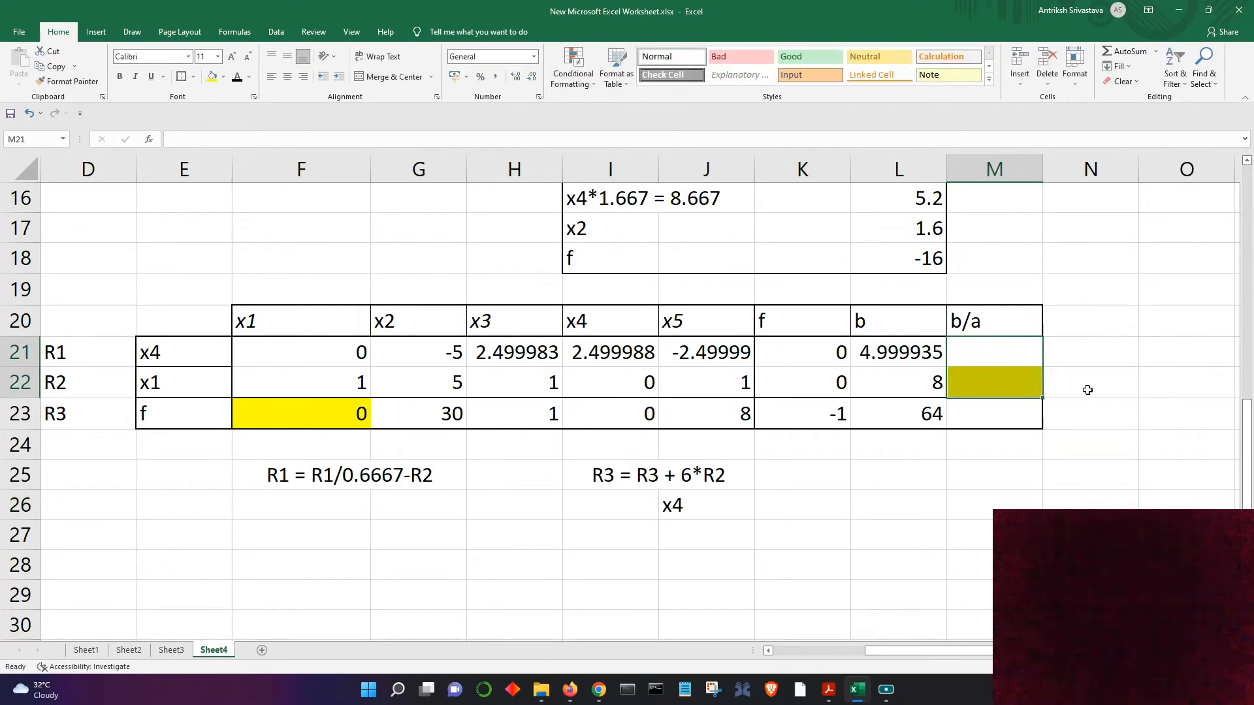
{"action": "left_click", "coordinate": [1085, 393]}
Step: Compute the value of x4 in K26 with the formula =L21/I21
{"action": "left_click", "coordinate": [795, 509]}
{"action": "type", "text": "="}
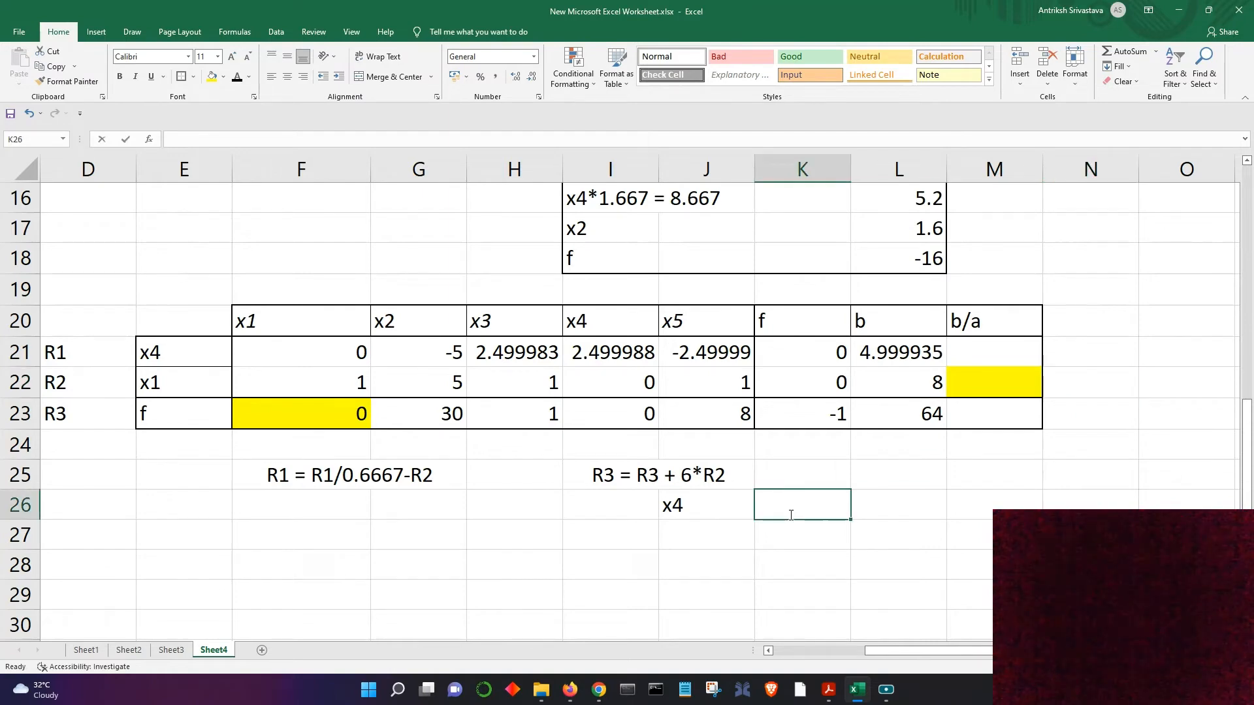
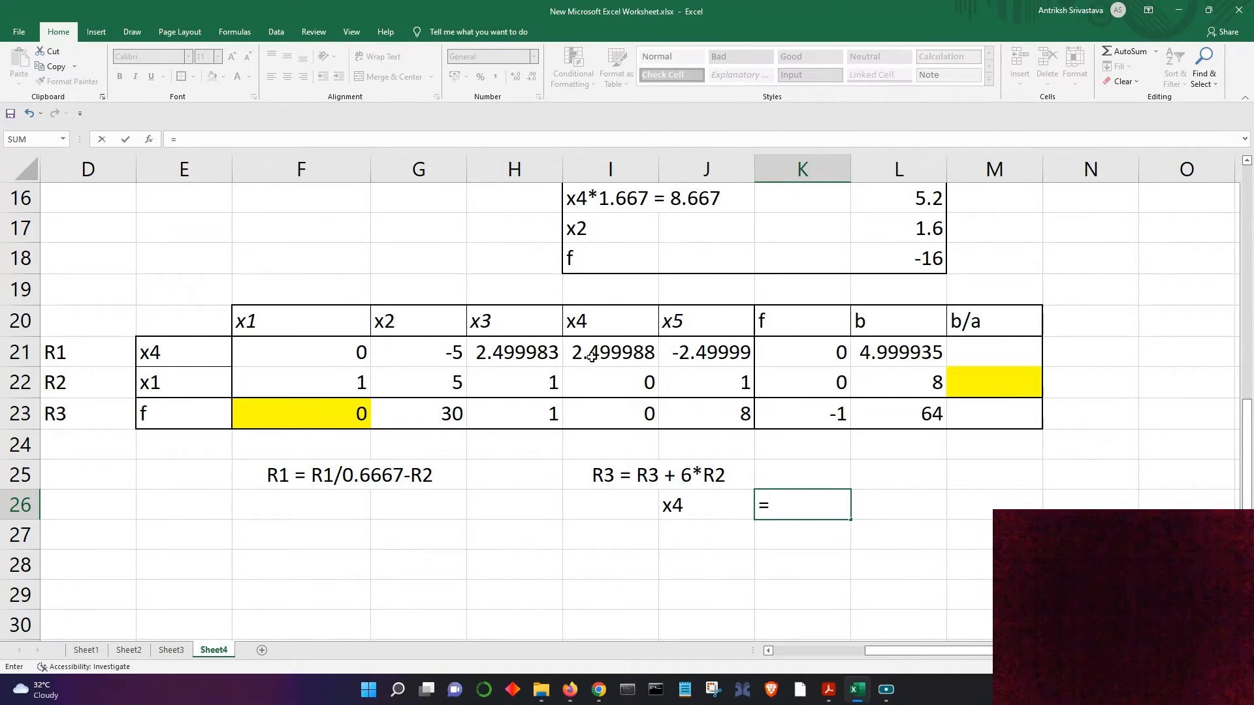
{"action": "left_click", "coordinate": [921, 356]}
{"action": "type", "text": "/"}
{"action": "left_click", "coordinate": [596, 352]}
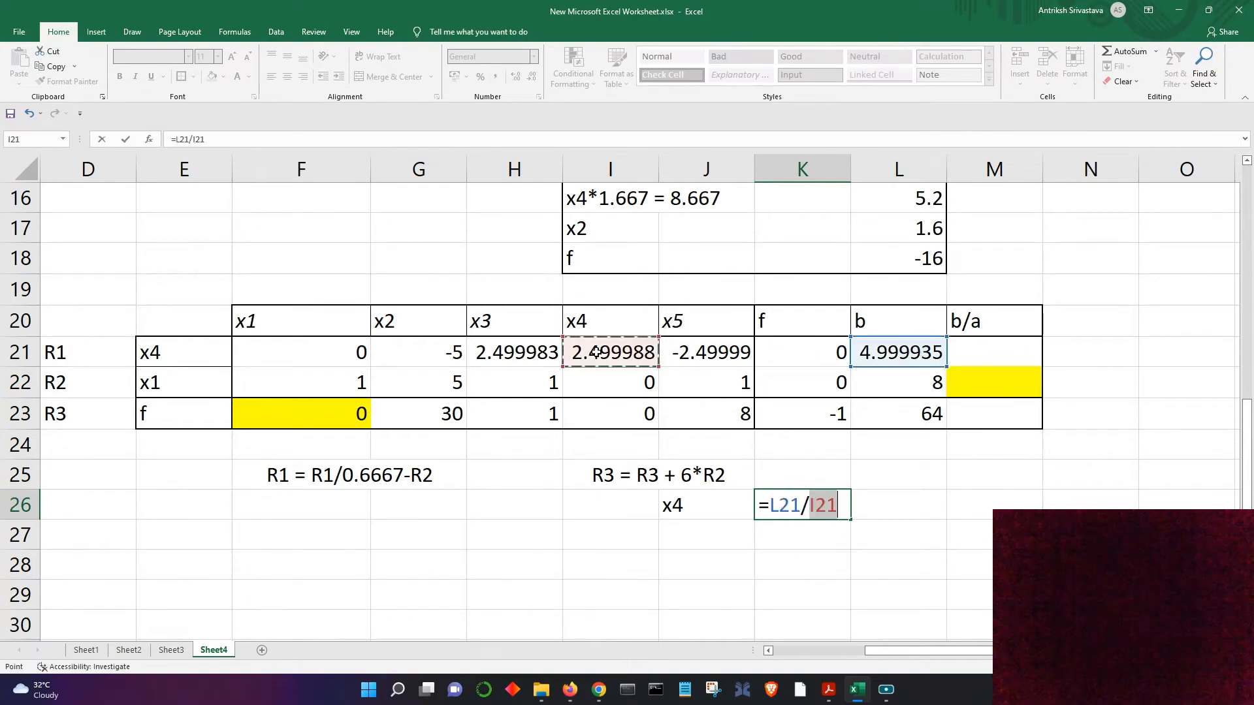
{"action": "key", "text": "Return"}
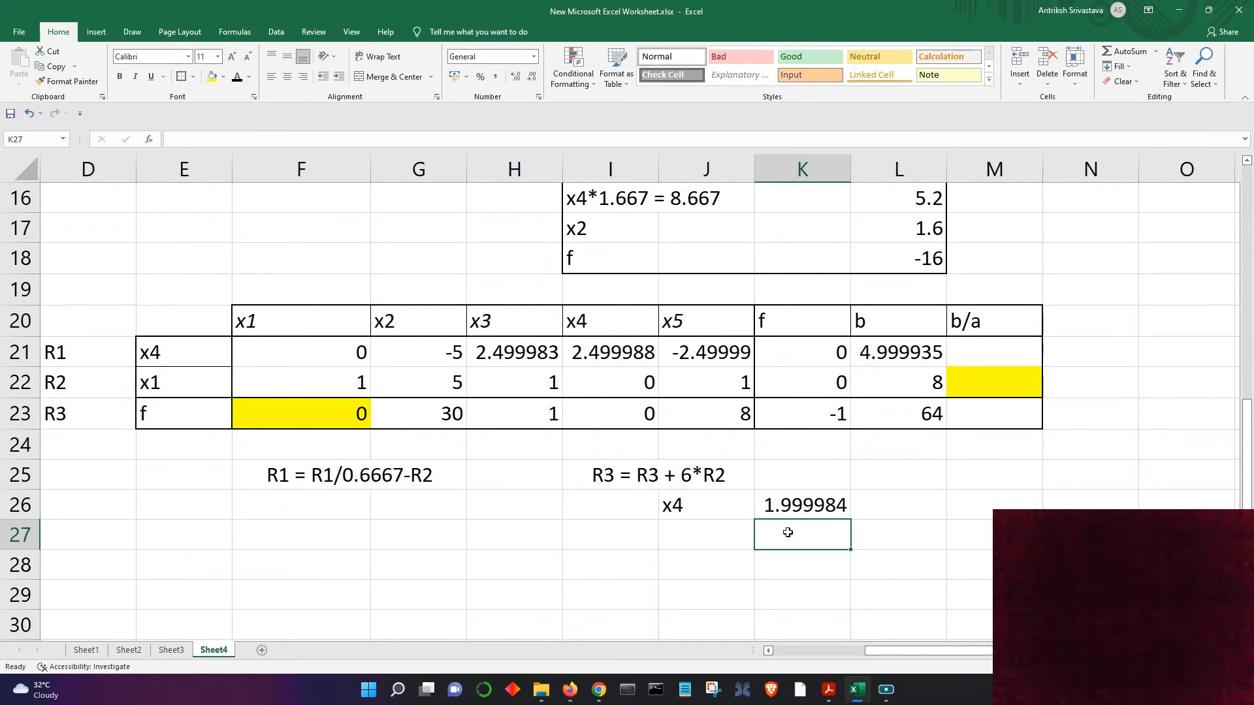
{"action": "left_click", "coordinate": [796, 504]}
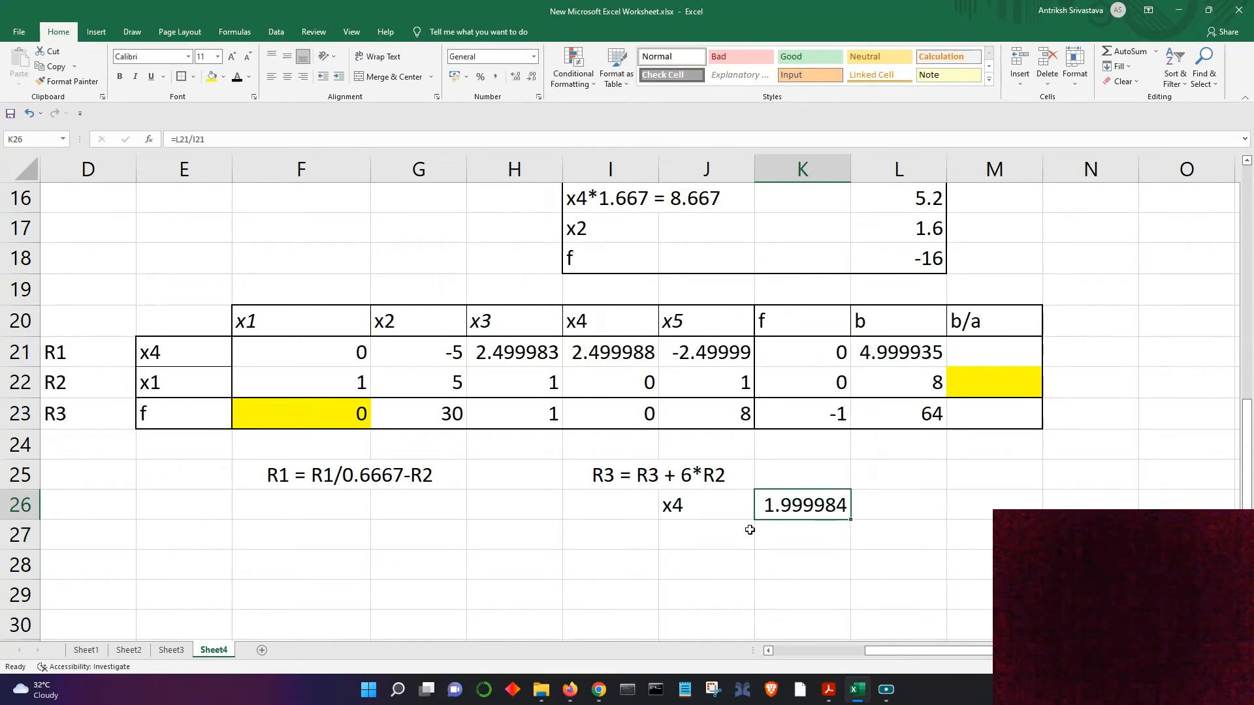
Step: Label J27 "x1" and compute its value in K27 with the formula =L22/F22
{"action": "left_click", "coordinate": [707, 532]}
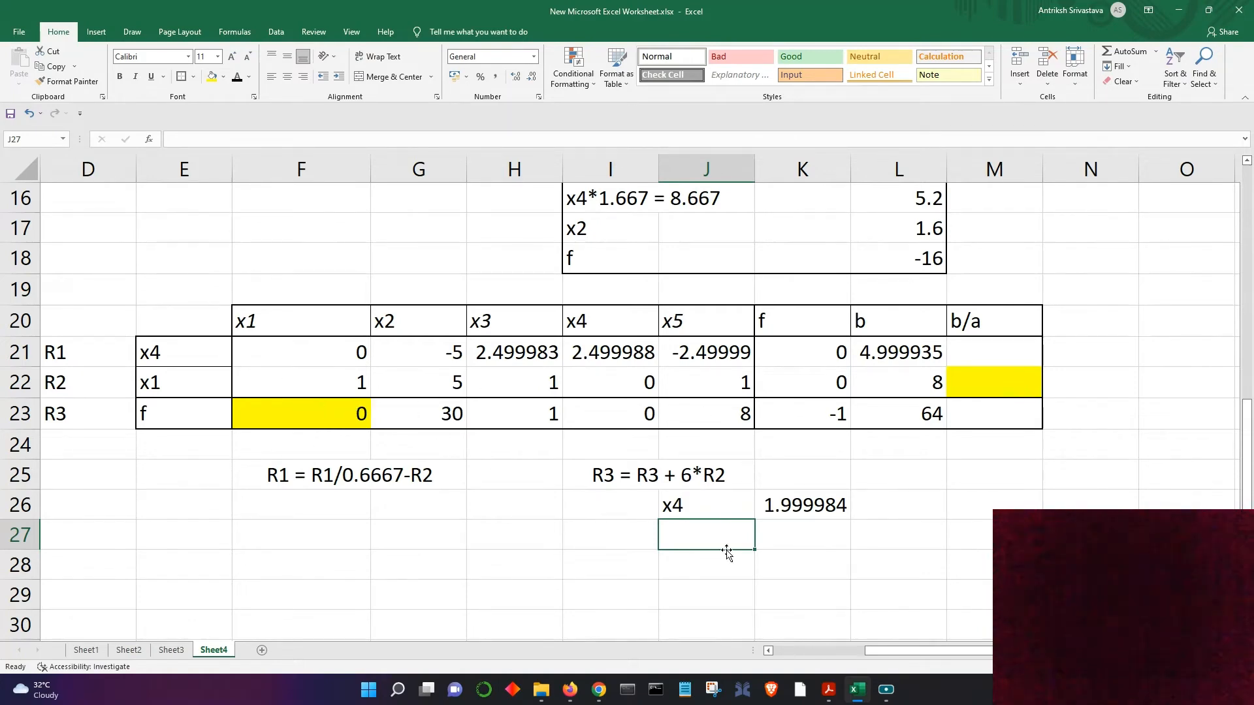
{"action": "type", "text": "x1"}
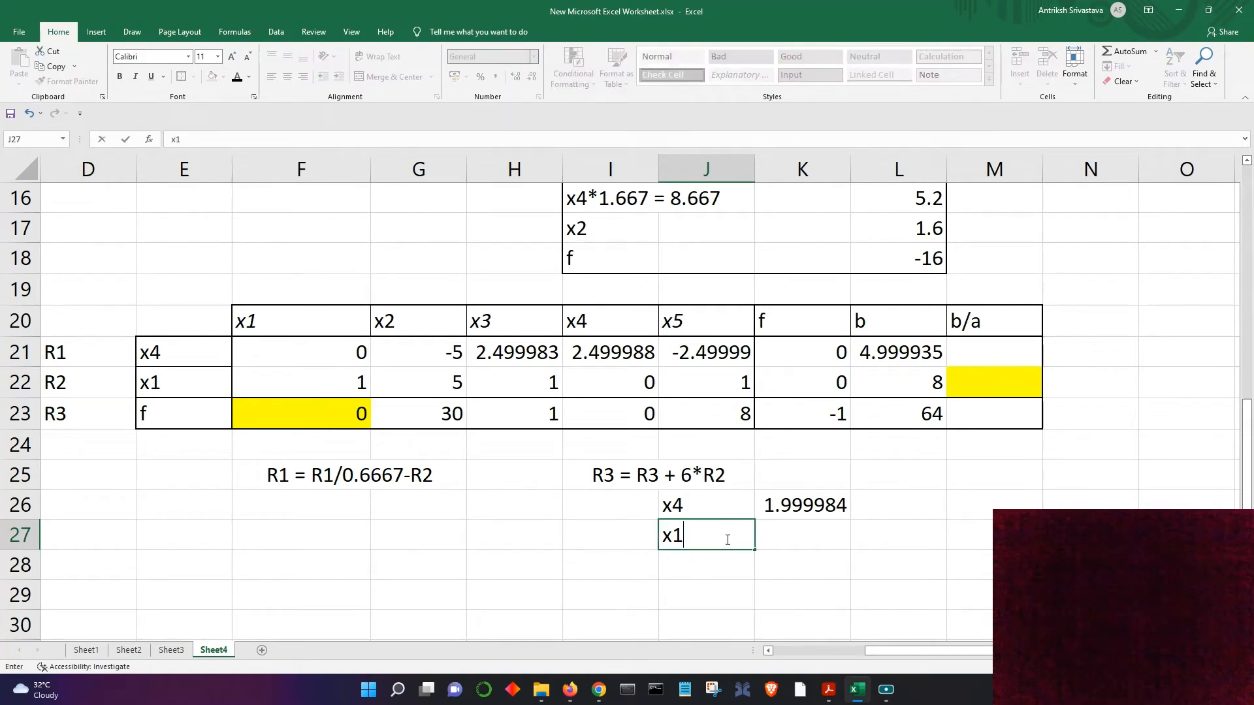
{"action": "left_click", "coordinate": [805, 541]}
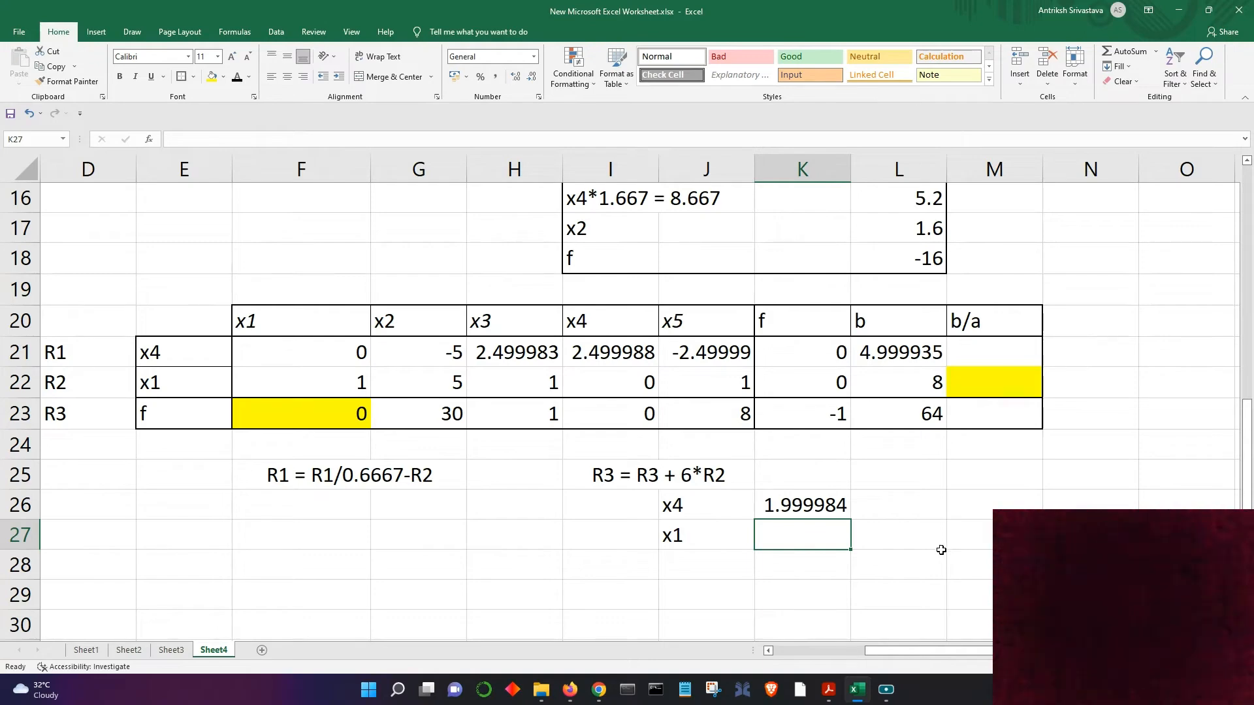
{"action": "type", "text": "="}
{"action": "left_click", "coordinate": [927, 390]}
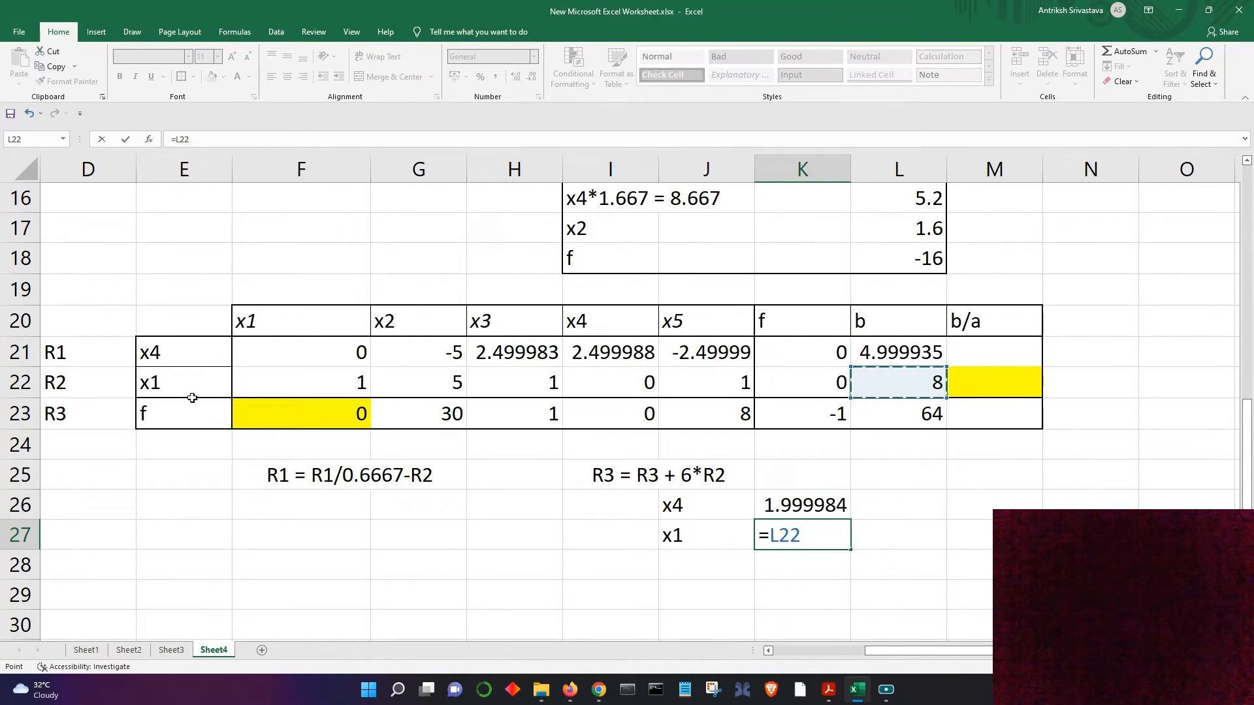
{"action": "left_click", "coordinate": [348, 384]}
{"action": "left_click", "coordinate": [888, 380]}
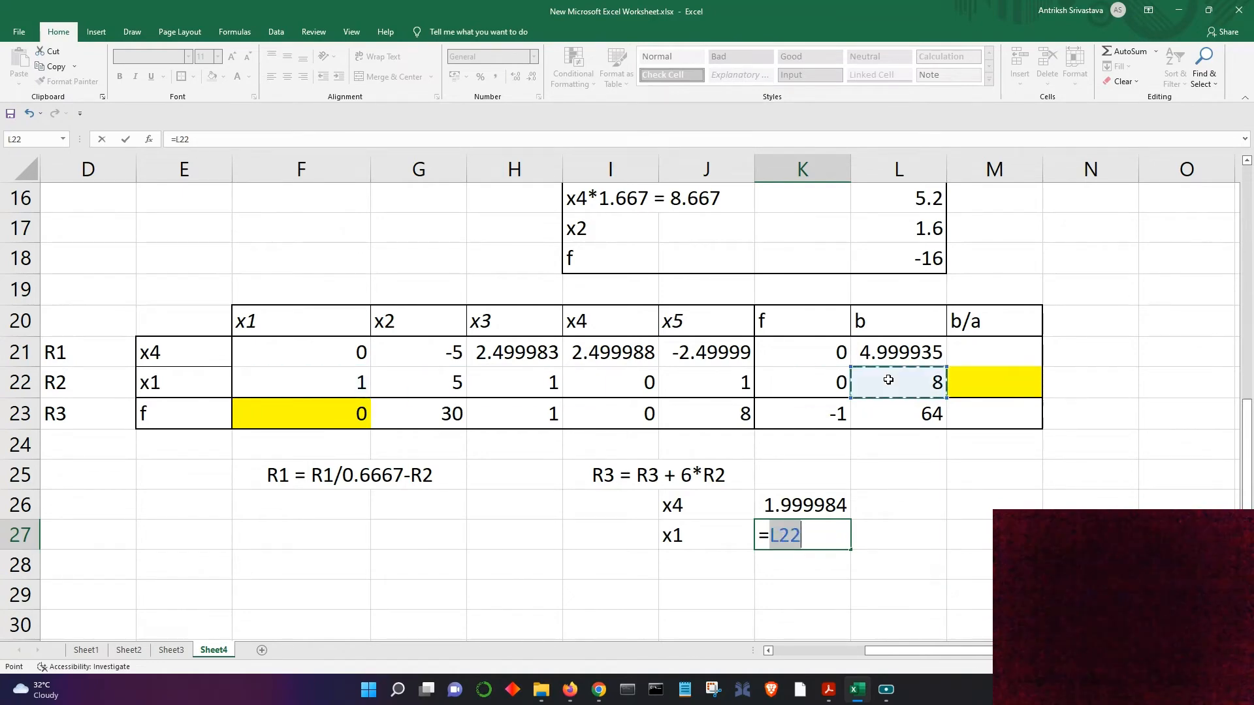
{"action": "type", "text": "/"}
{"action": "left_click", "coordinate": [345, 391]}
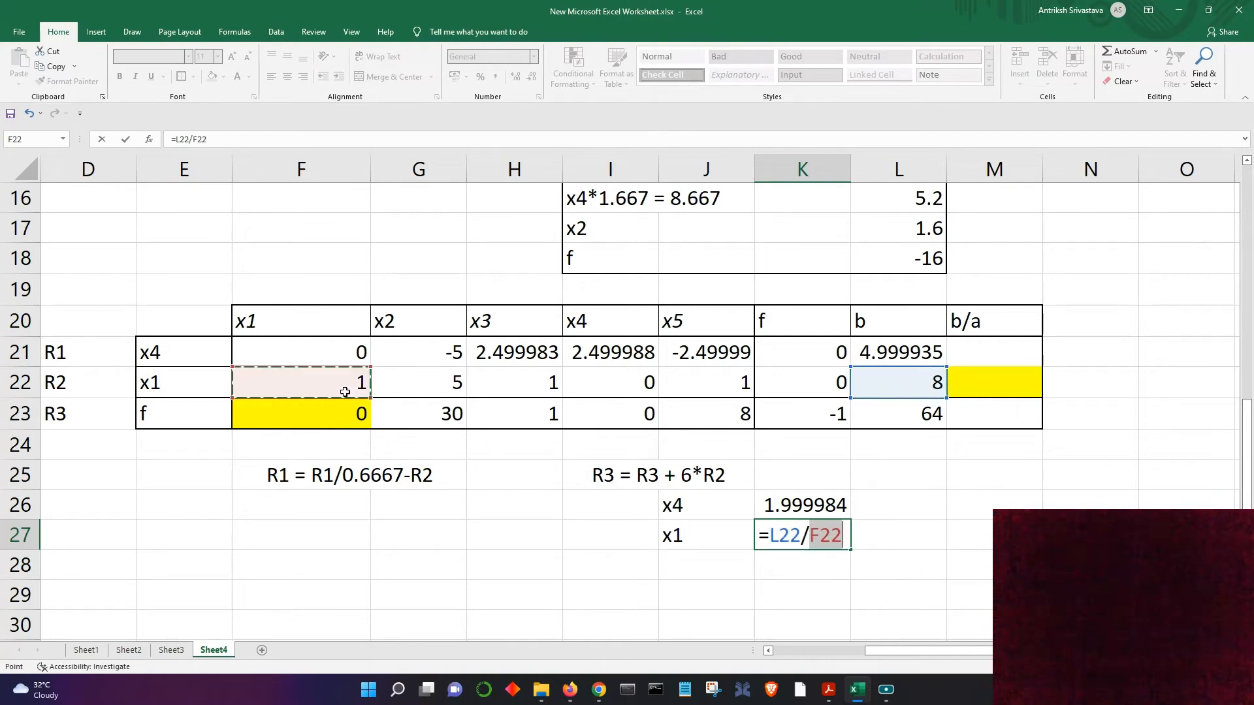
{"action": "key", "text": "Return"}
Step: Label J28 "f" and compute its value in K28 with the formula =L23/K23
{"action": "left_click", "coordinate": [737, 598]}
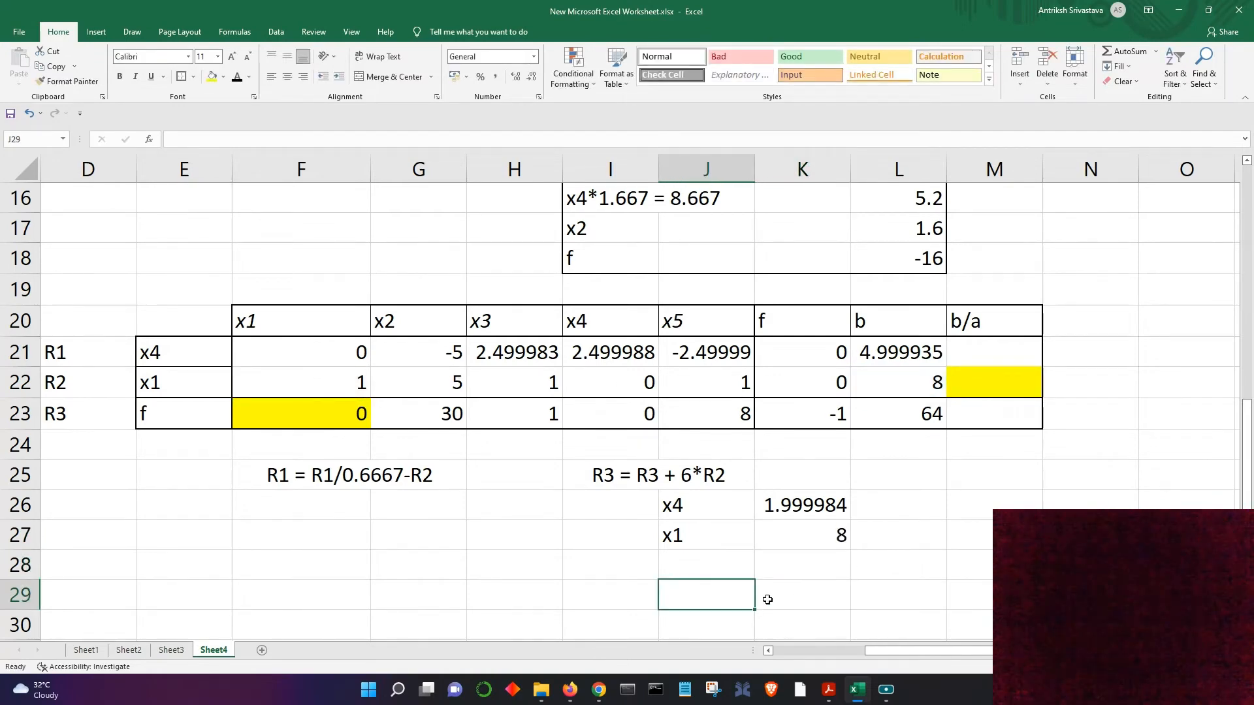
{"action": "scroll", "coordinate": [807, 553], "scroll_direction": "down", "scroll_amount": 1}
{"action": "left_click", "coordinate": [728, 478]}
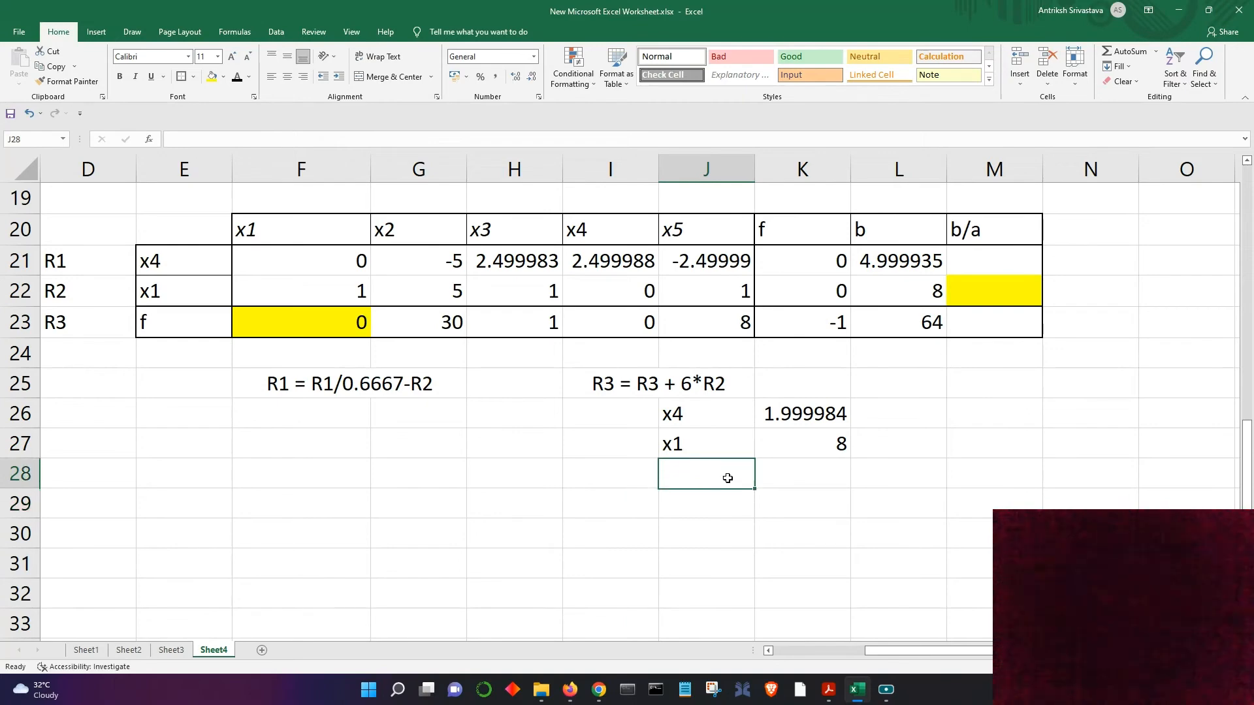
{"action": "type", "text": "f"}
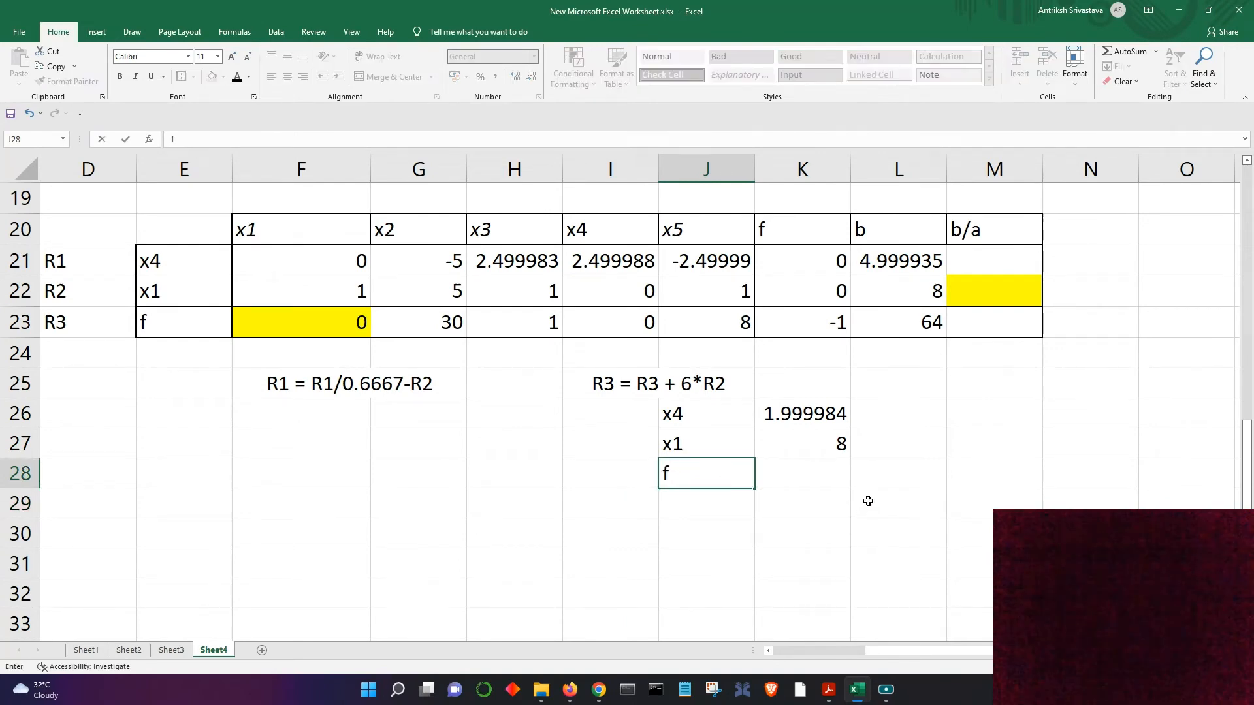
{"action": "left_click", "coordinate": [827, 483]}
{"action": "type", "text": "="}
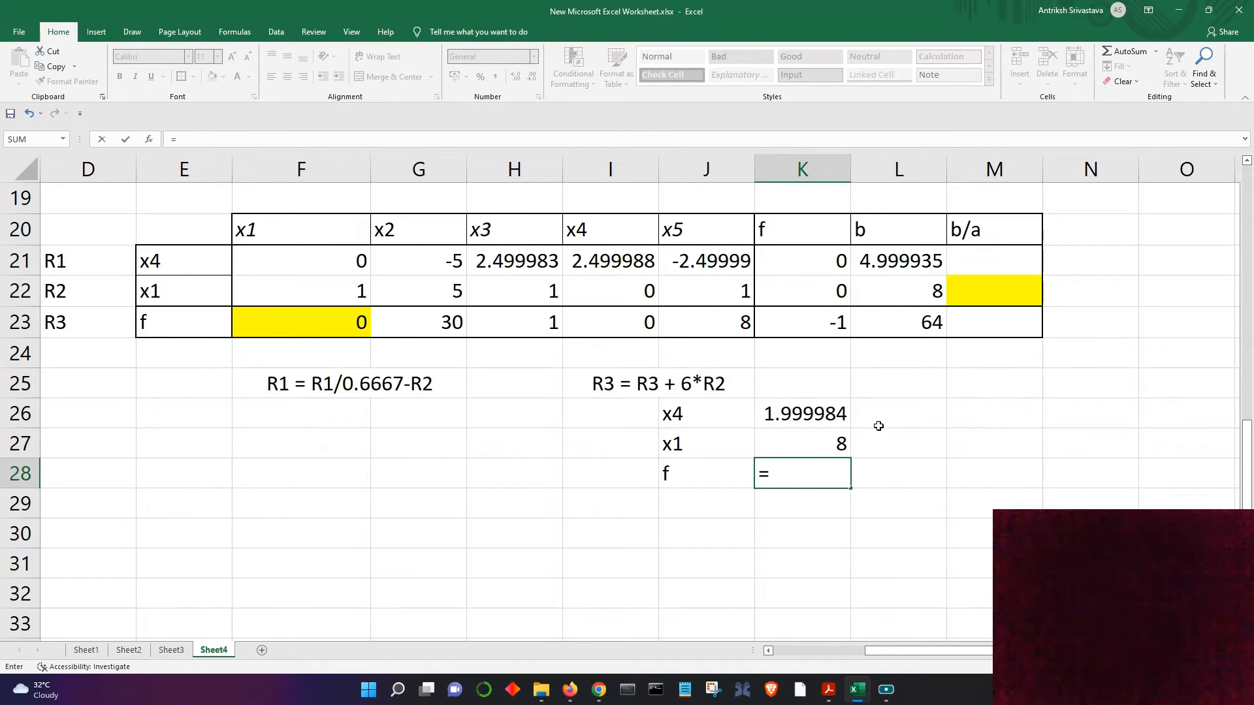
{"action": "left_click", "coordinate": [910, 331]}
{"action": "type", "text": "/"}
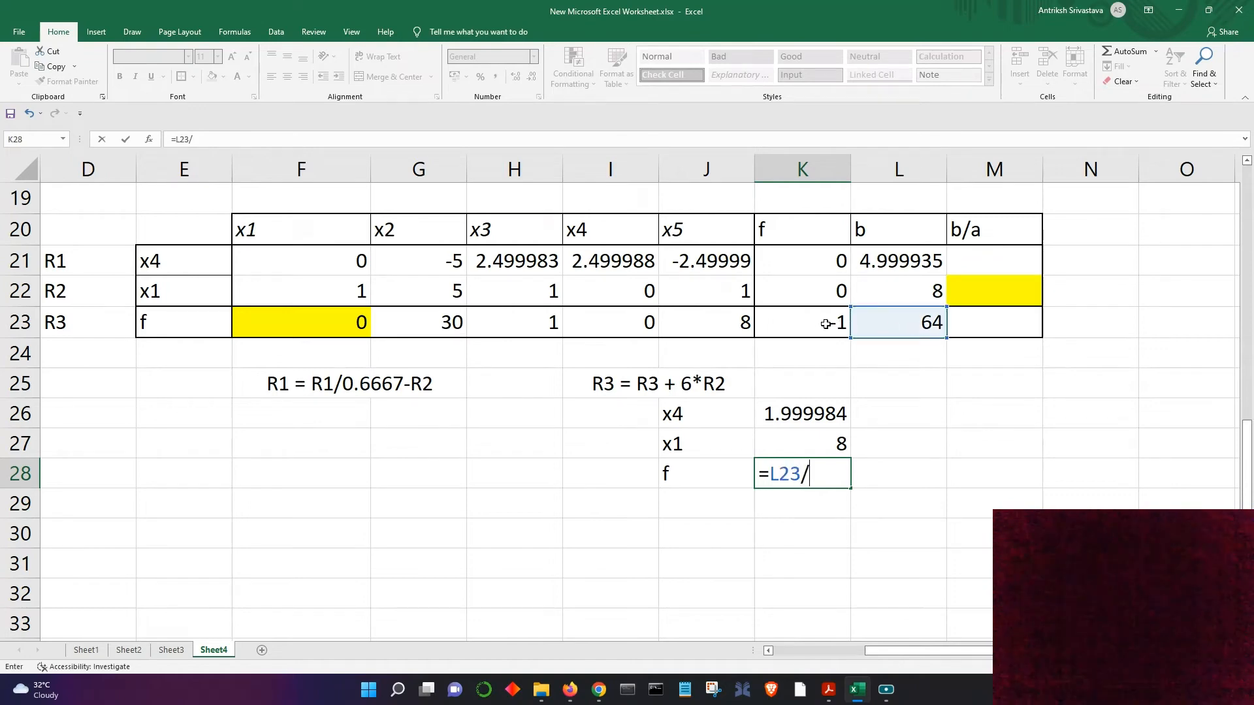
{"action": "left_click", "coordinate": [826, 325]}
{"action": "key", "text": "Return"}
{"action": "left_click", "coordinate": [980, 534]}
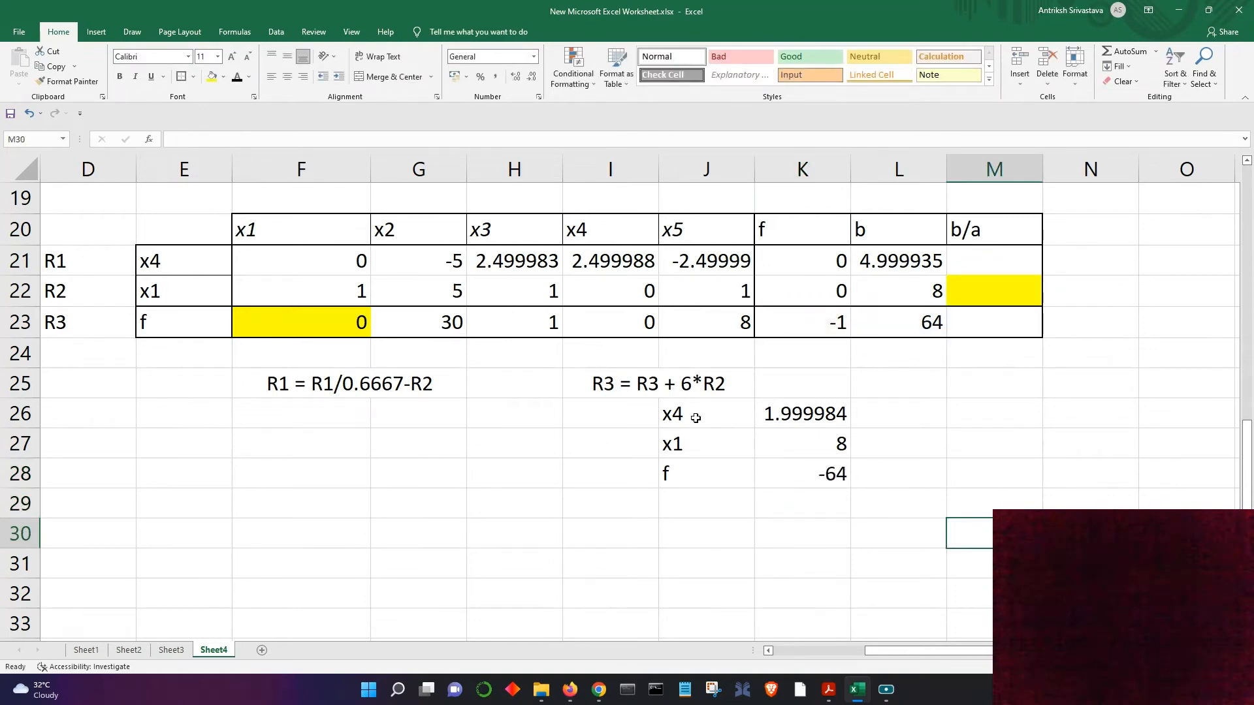
Step: Apply an outside border around the x4, x1 and f results in J26:K28
{"action": "left_click_drag", "start_coordinate": [697, 413], "coordinate": [786, 471]}
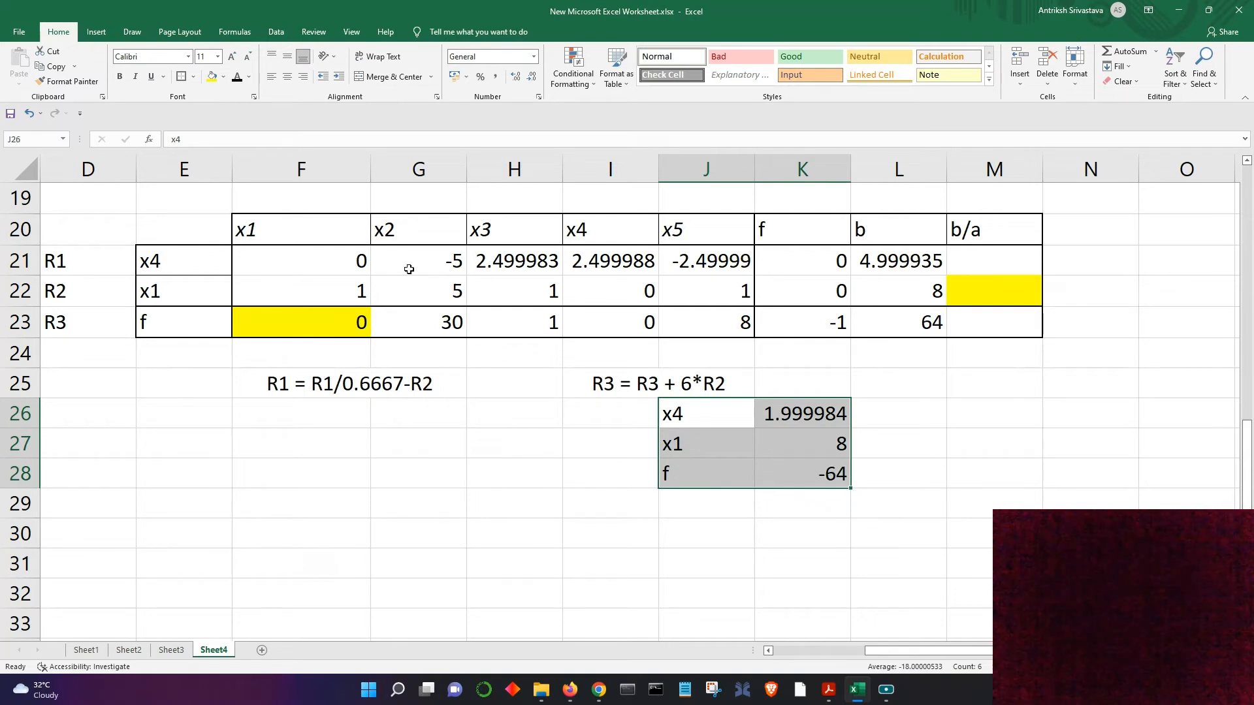
{"action": "left_click", "coordinate": [181, 77]}
{"action": "left_click", "coordinate": [585, 503]}
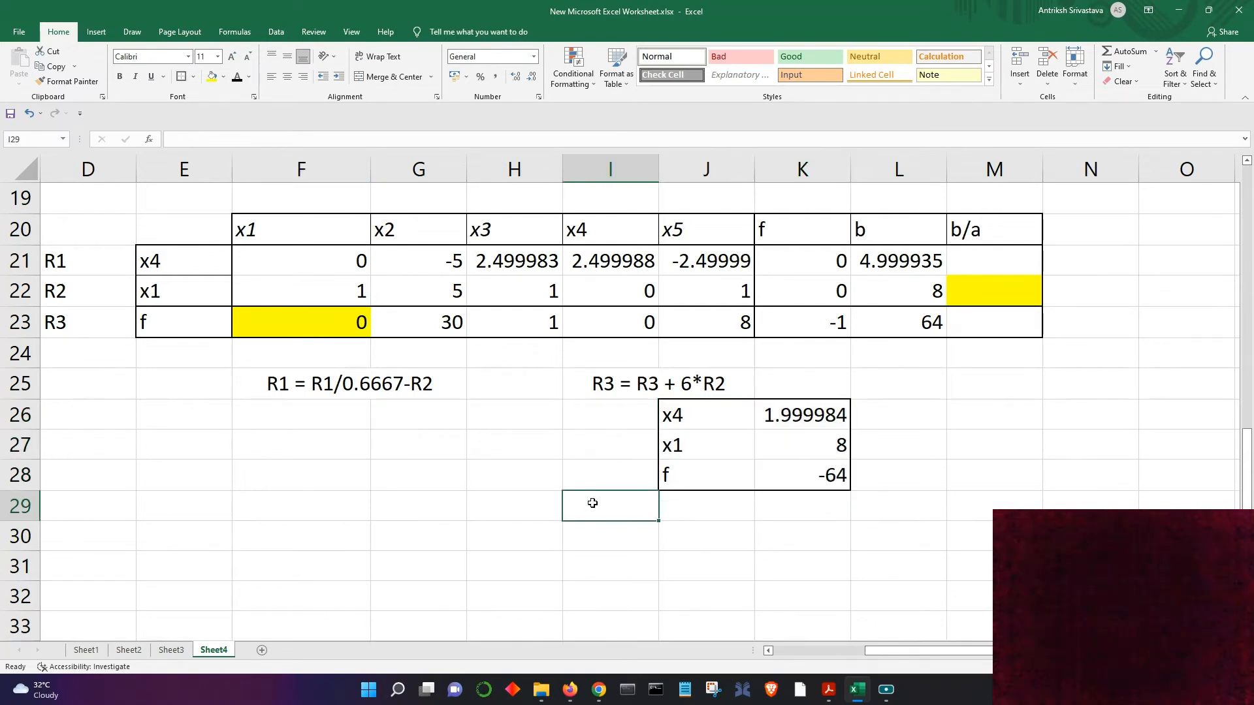
{"action": "left_click", "coordinate": [737, 518]}
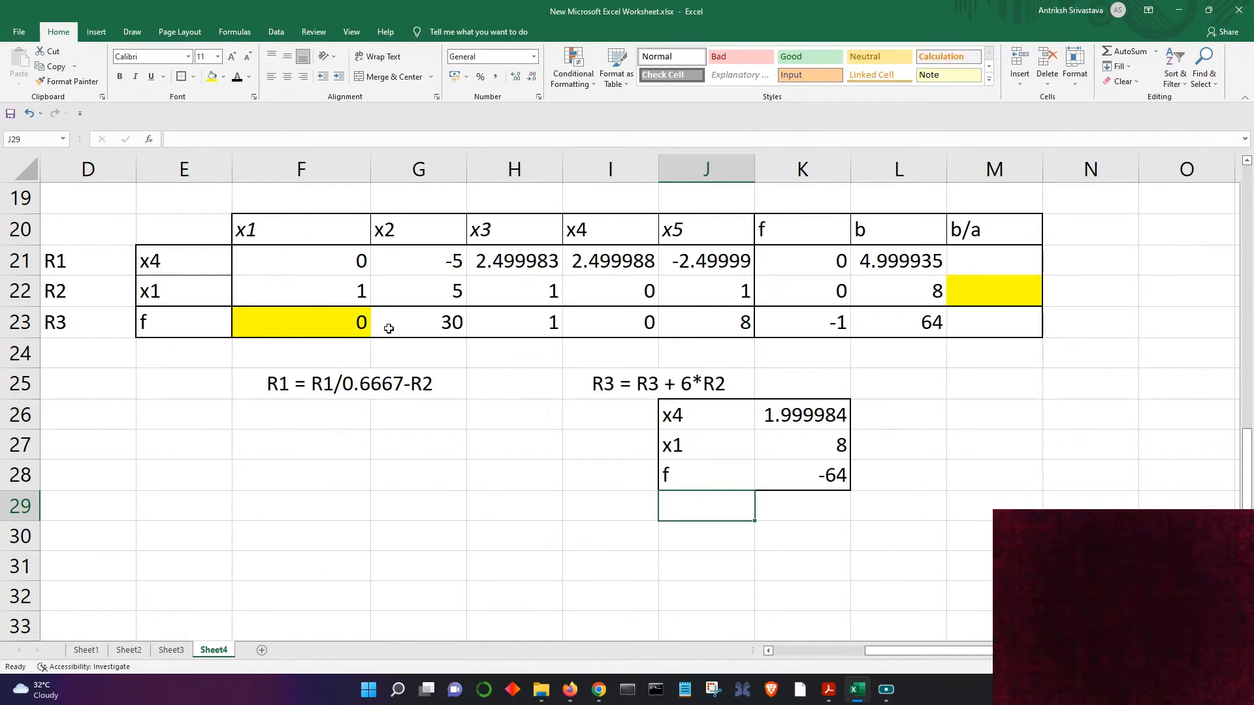
Step: Remove the yellow fill from F23 and M22 in the third tableau
{"action": "left_click", "coordinate": [332, 324]}
{"action": "left_click", "coordinate": [223, 77]}
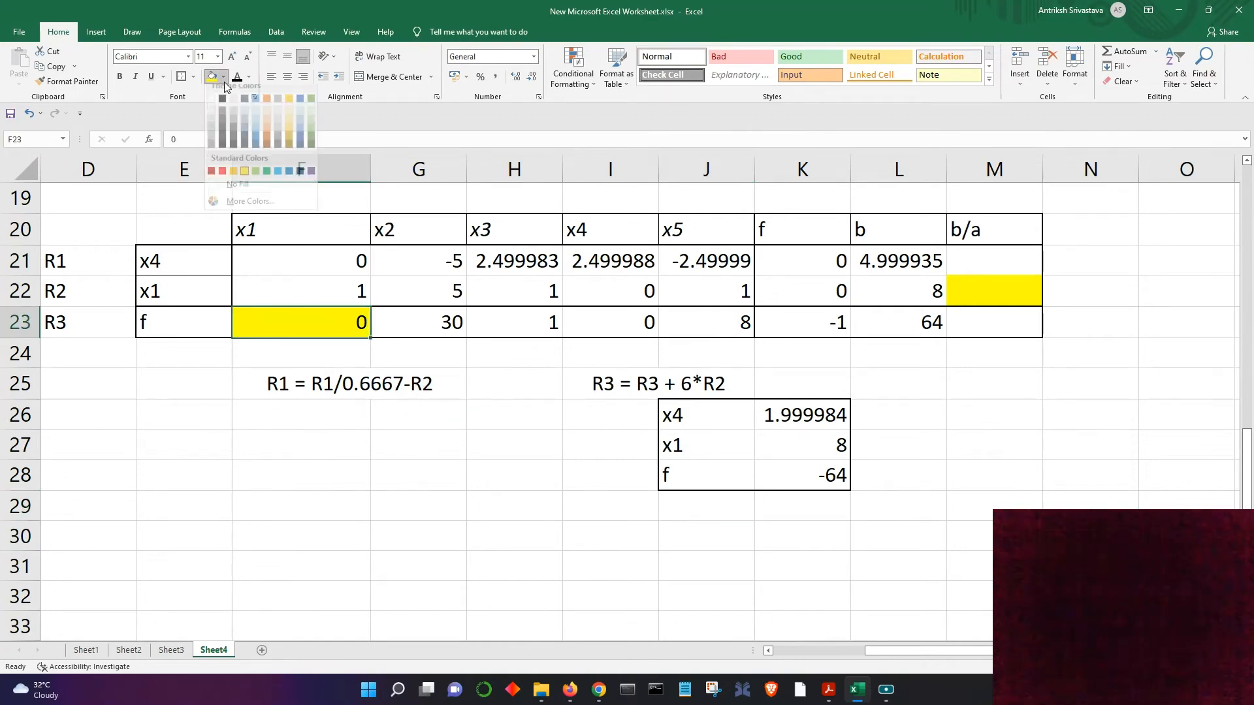
{"action": "left_click", "coordinate": [241, 196]}
{"action": "left_click", "coordinate": [984, 296]}
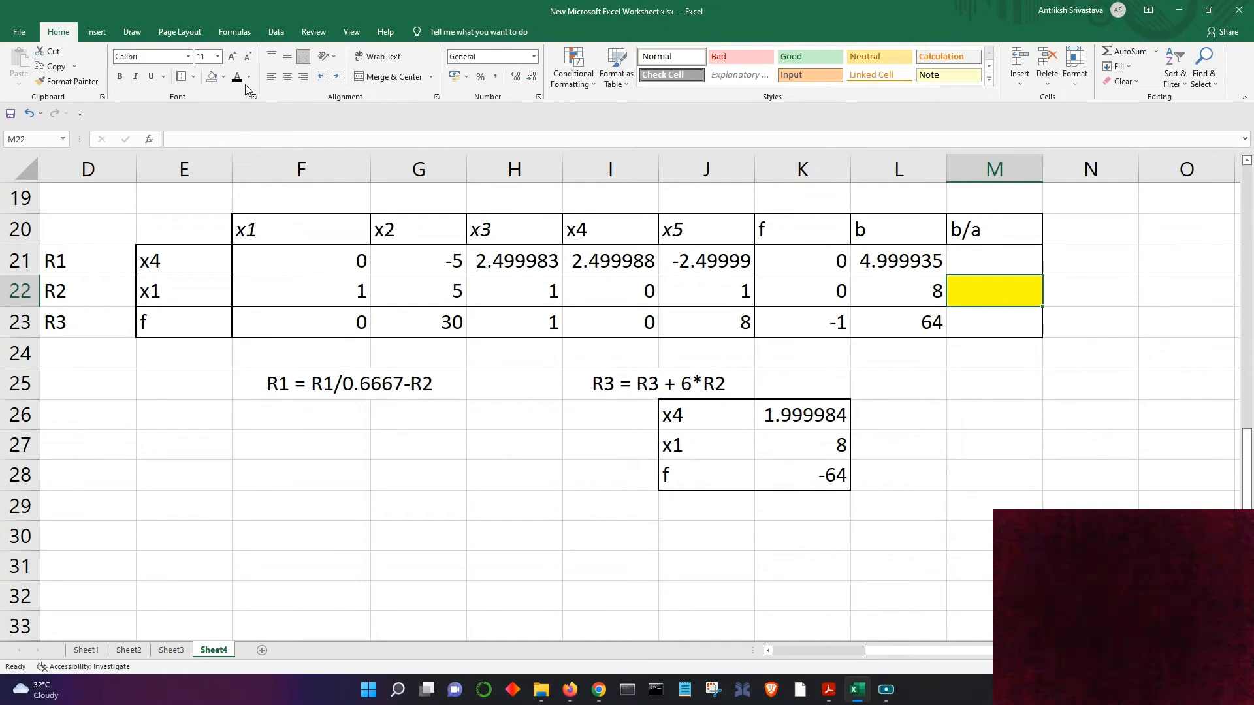
{"action": "left_click", "coordinate": [211, 76]}
{"action": "left_click", "coordinate": [513, 512]}
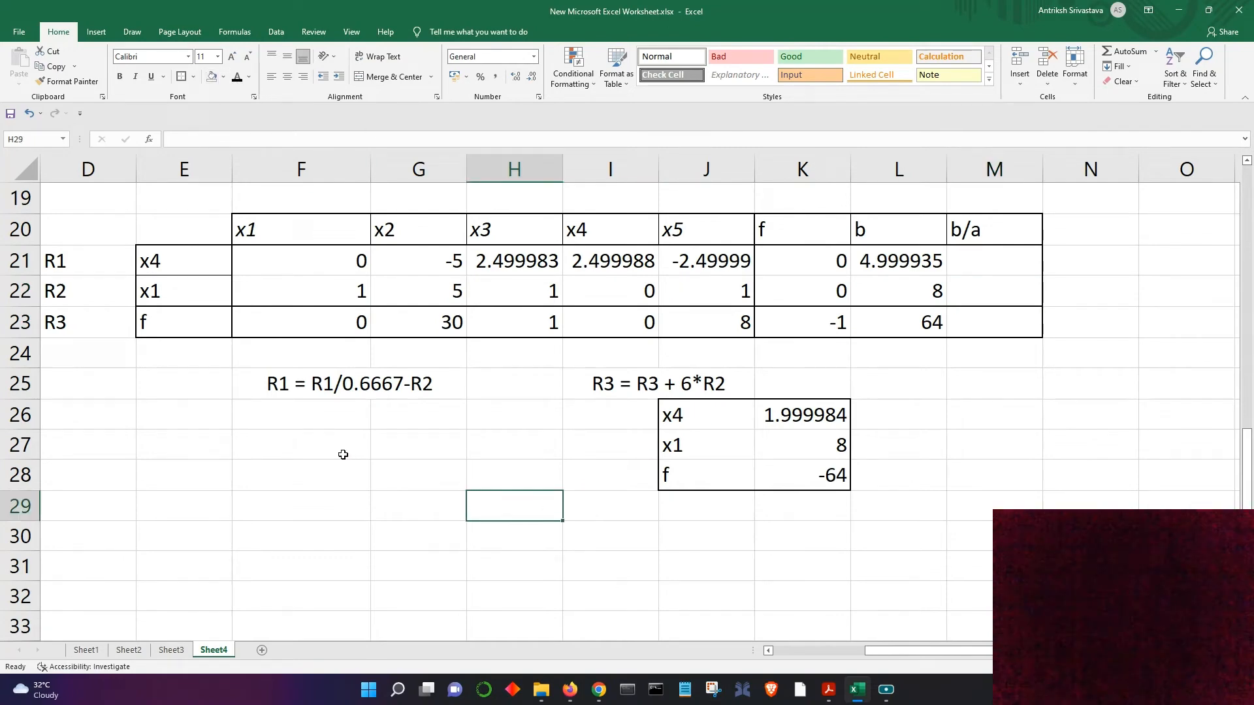
Step: Merge and center F27:G27 and enter "No scope of improvement" there
{"action": "left_click_drag", "start_coordinate": [336, 453], "coordinate": [457, 451]}
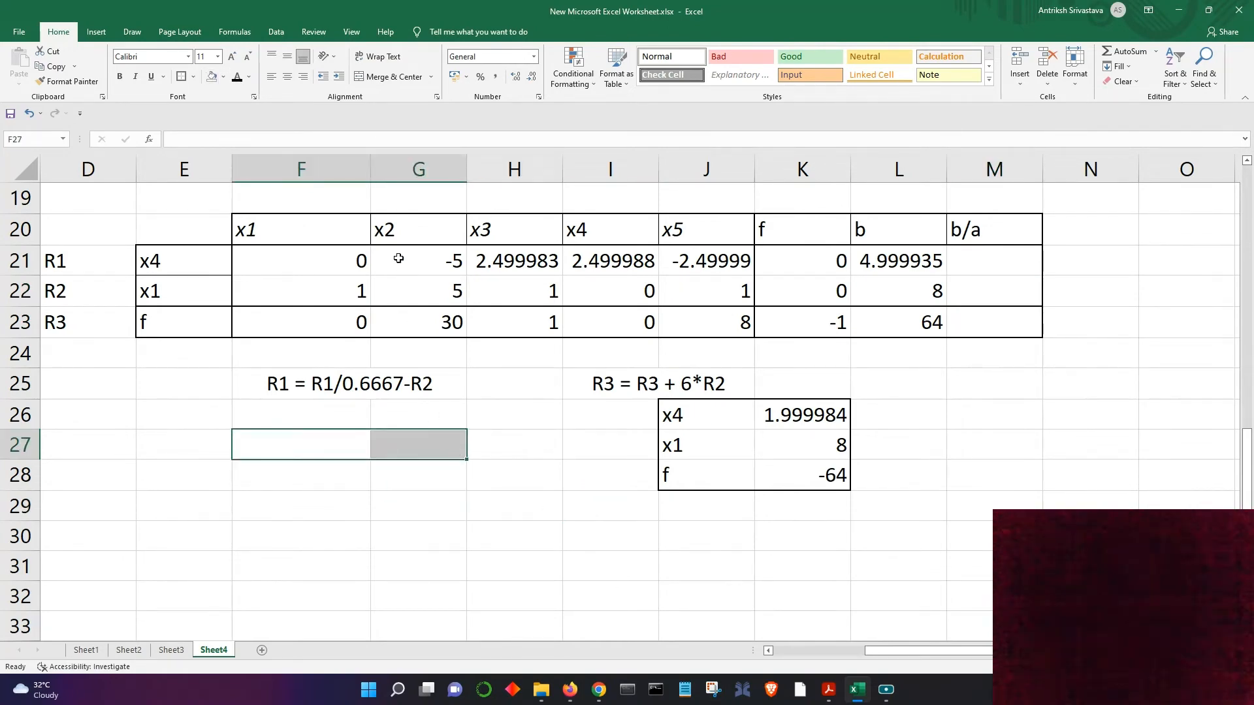
{"action": "left_click", "coordinate": [365, 78]}
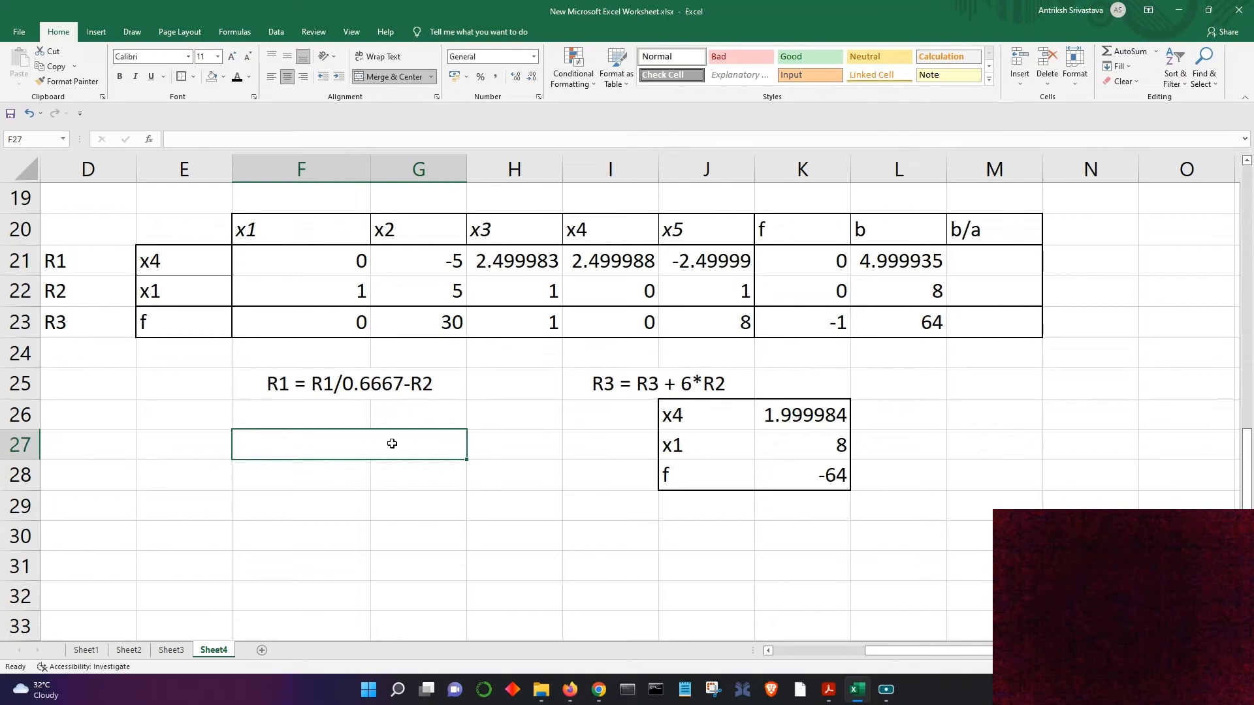
{"action": "type", "text": "No scope"}
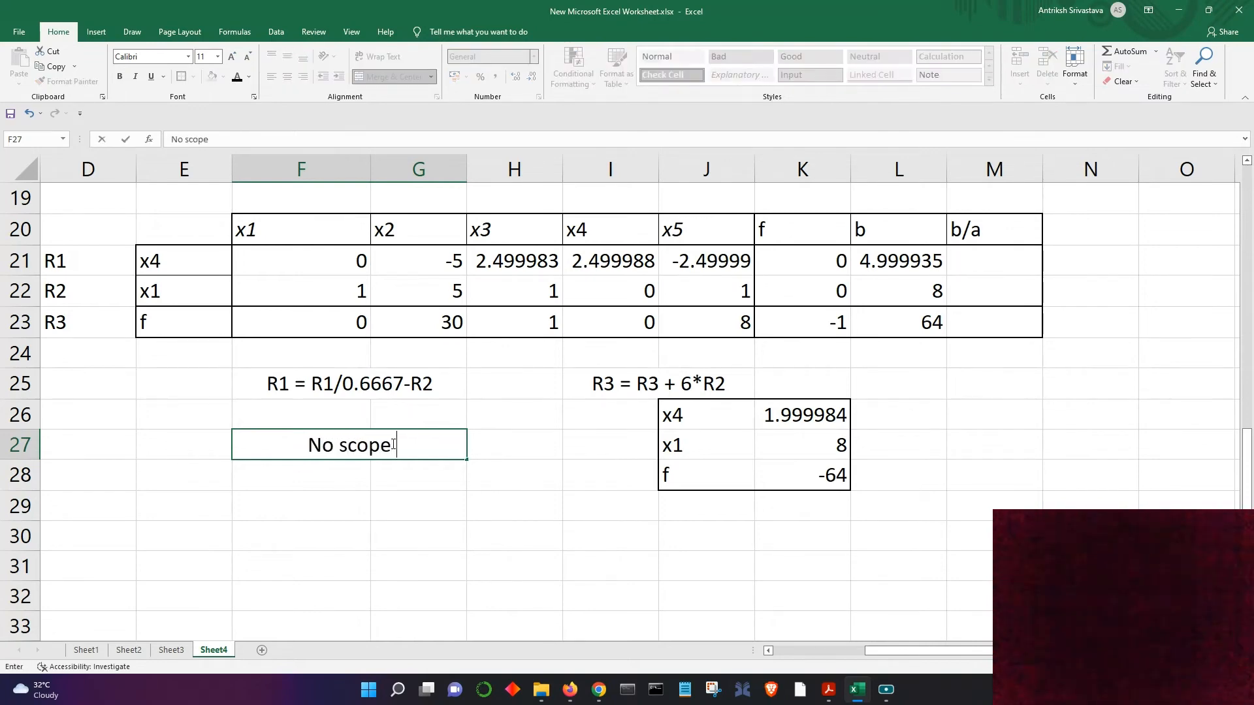
{"action": "type", "text": " of improv"}
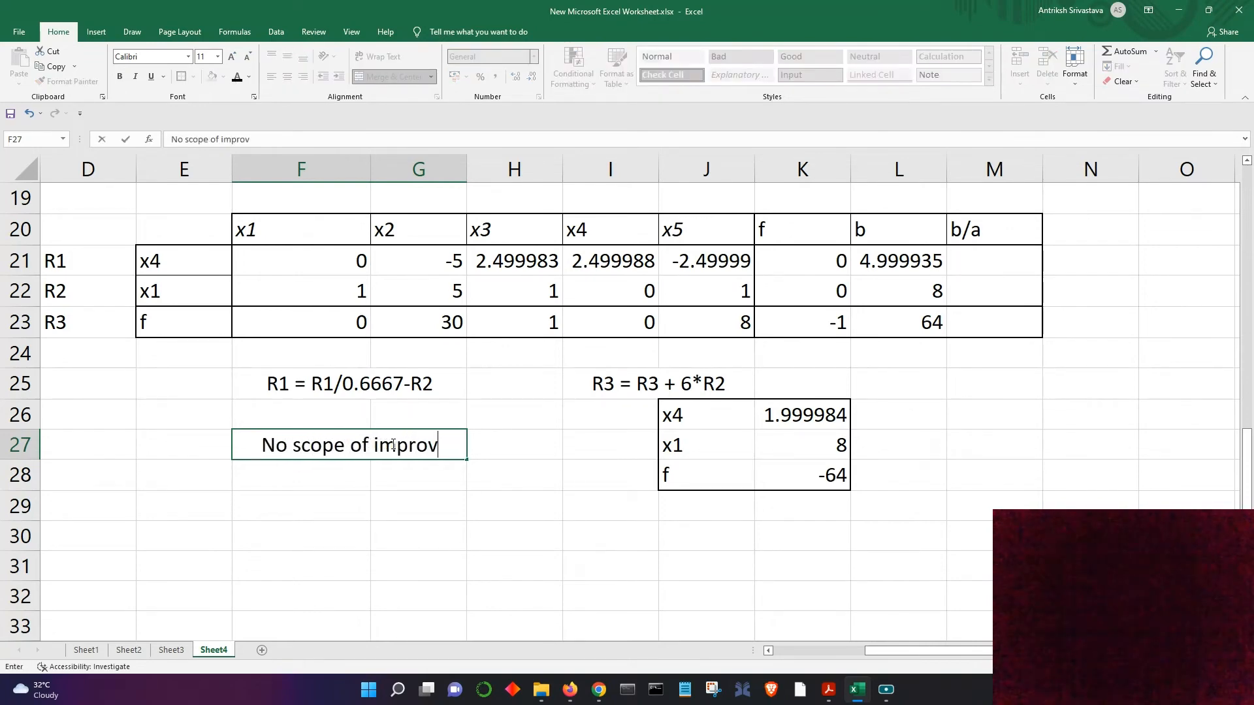
{"action": "type", "text": "ement"}
{"action": "left_click", "coordinate": [353, 516]}
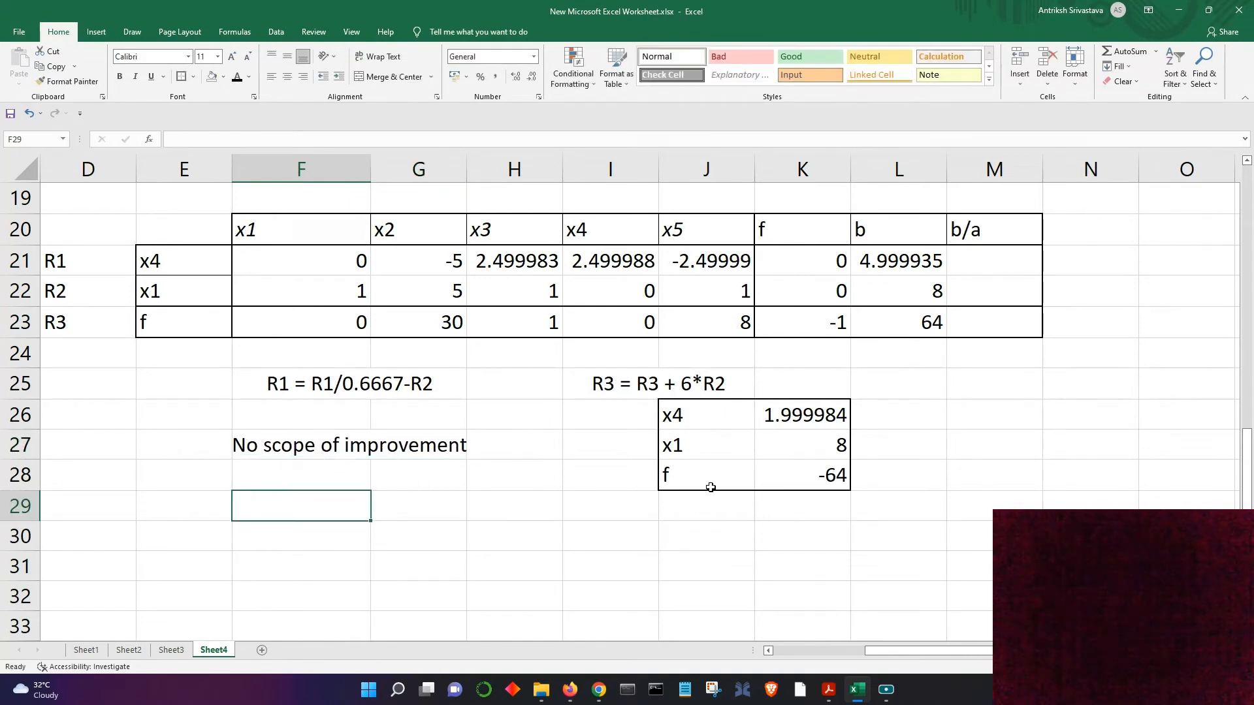
Step: List the solution values "x1 = 8", "x2 = 0" and "x3 = 0" in I29:I31
{"action": "left_click", "coordinate": [617, 516]}
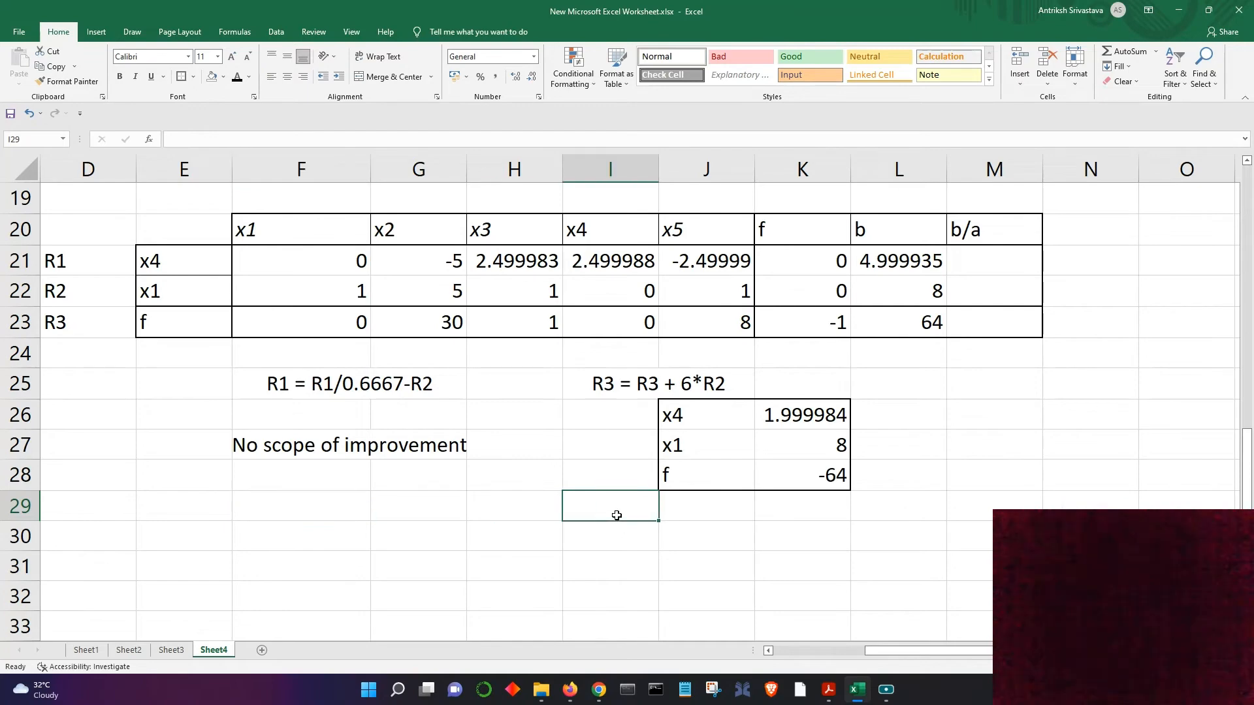
{"action": "type", "text": "x1 = "}
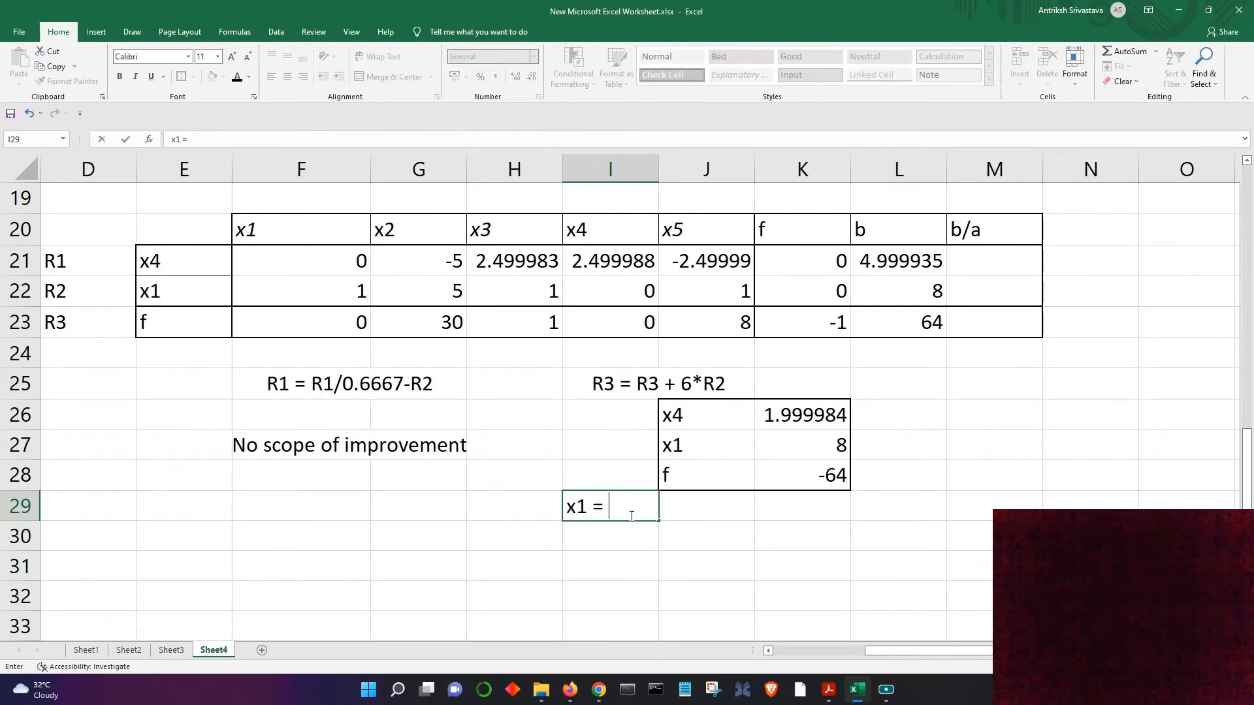
{"action": "type", "text": "8"}
{"action": "key", "text": "Return"}
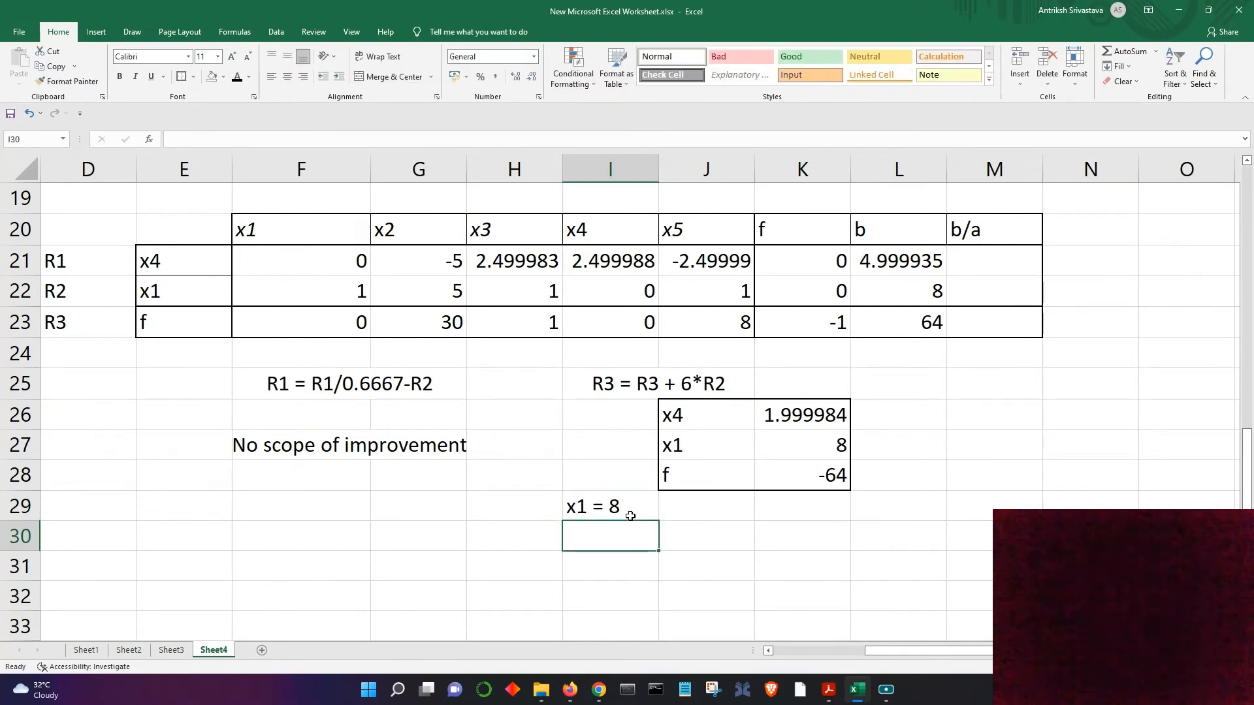
{"action": "type", "text": "x2 = 0"}
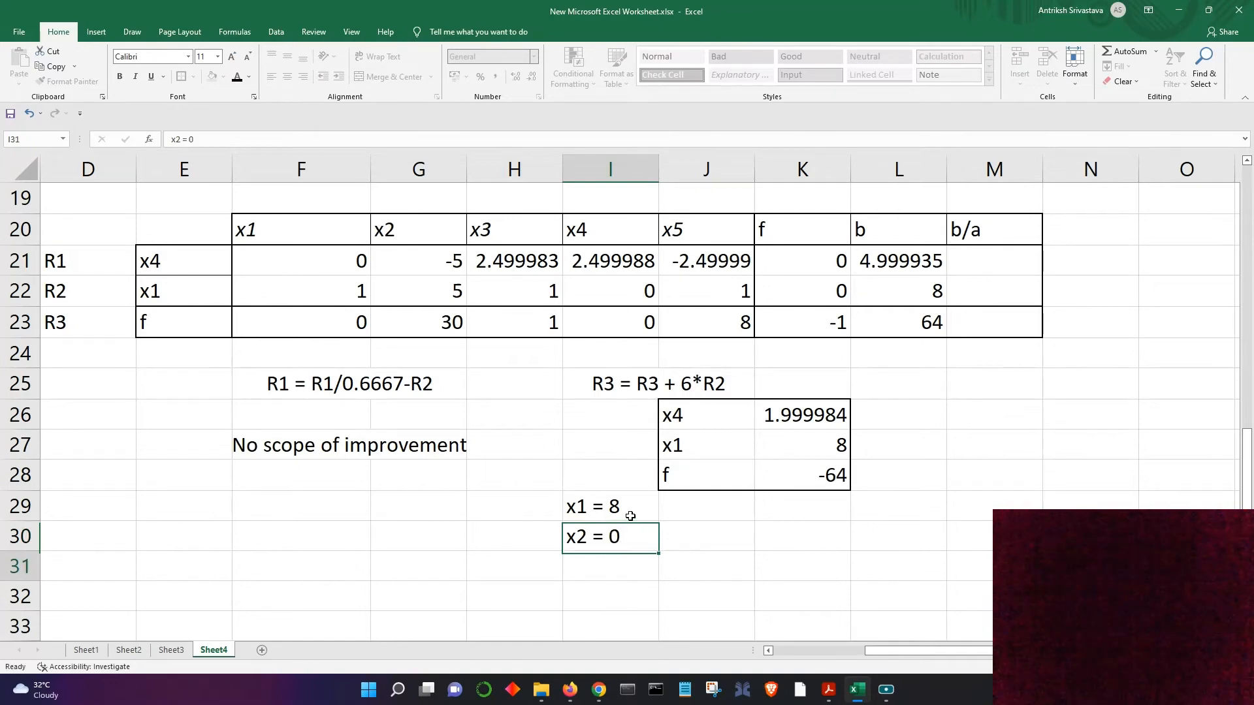
{"action": "key", "text": "Return"}
{"action": "type", "text": "x3 = "}
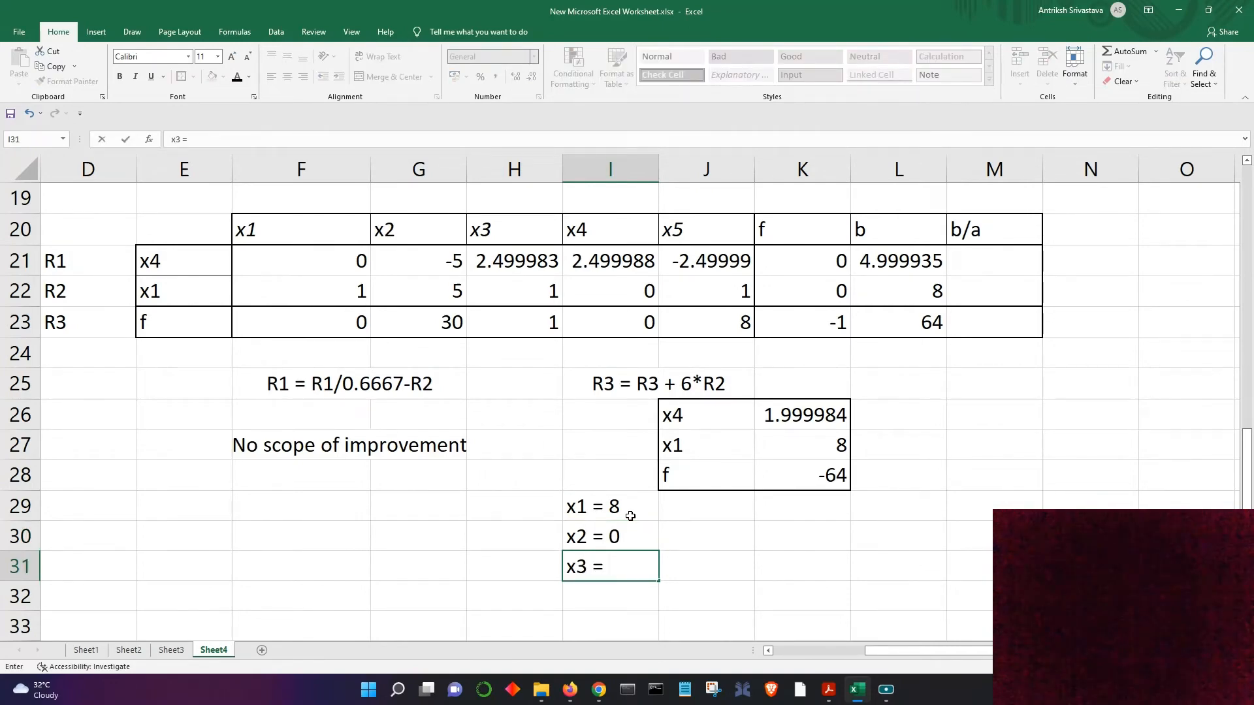
{"action": "type", "text": "0"}
{"action": "key", "text": "Return"}
Step: Apply an outside border around the solution values in I29:I31
{"action": "left_click_drag", "start_coordinate": [631, 516], "coordinate": [637, 560]}
{"action": "left_click", "coordinate": [183, 77]}
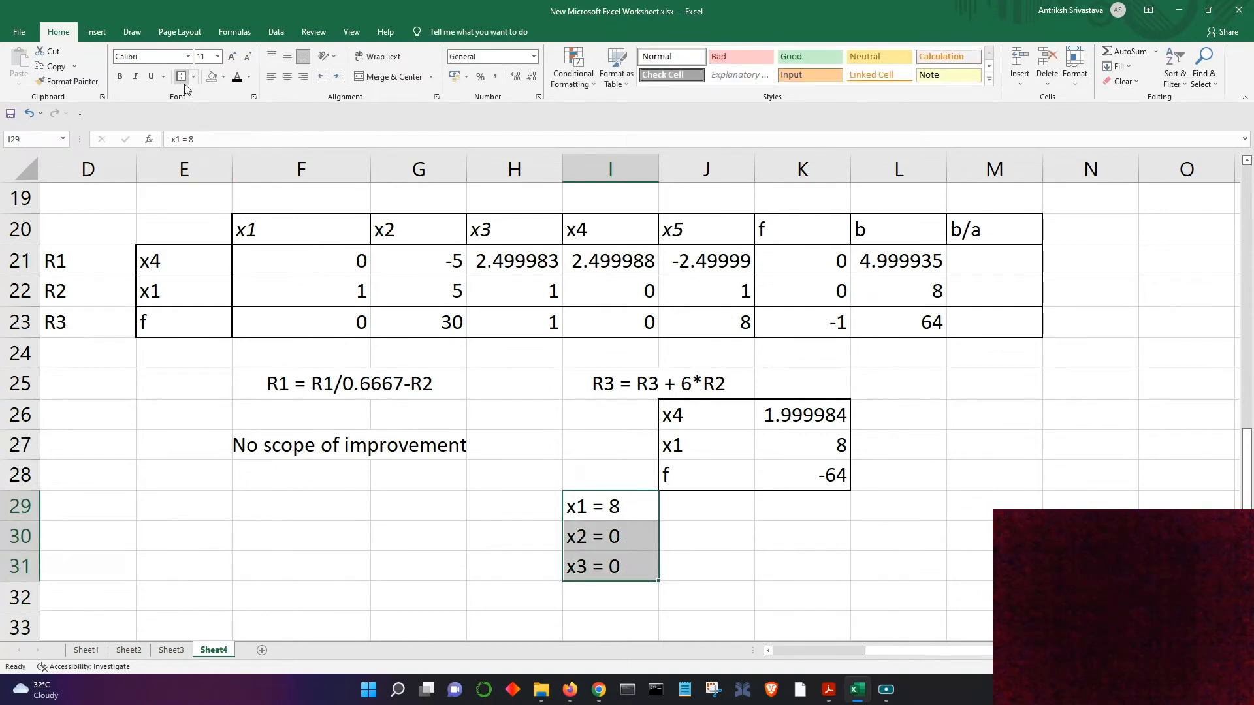
{"action": "left_click", "coordinate": [679, 574]}
{"action": "left_click", "coordinate": [699, 424]}
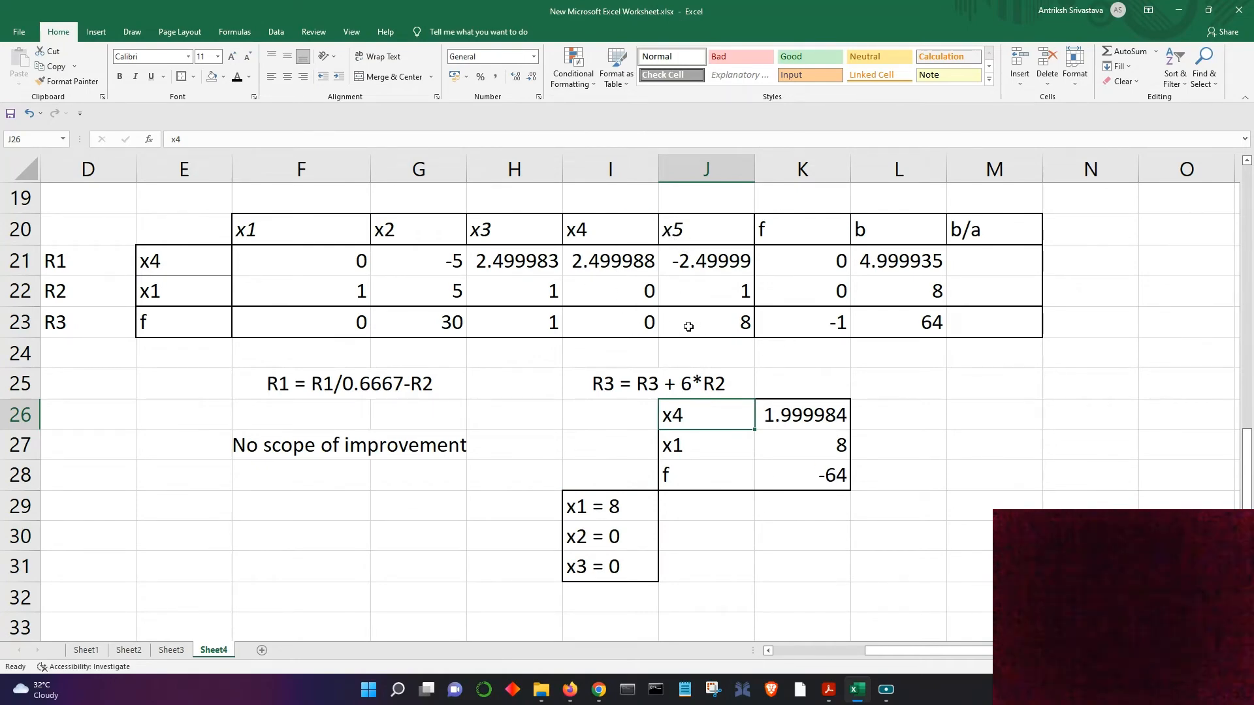
{"action": "left_click", "coordinate": [690, 554]}
{"action": "left_click_drag", "start_coordinate": [572, 507], "coordinate": [653, 574]}
{"action": "left_click", "coordinate": [797, 575]}
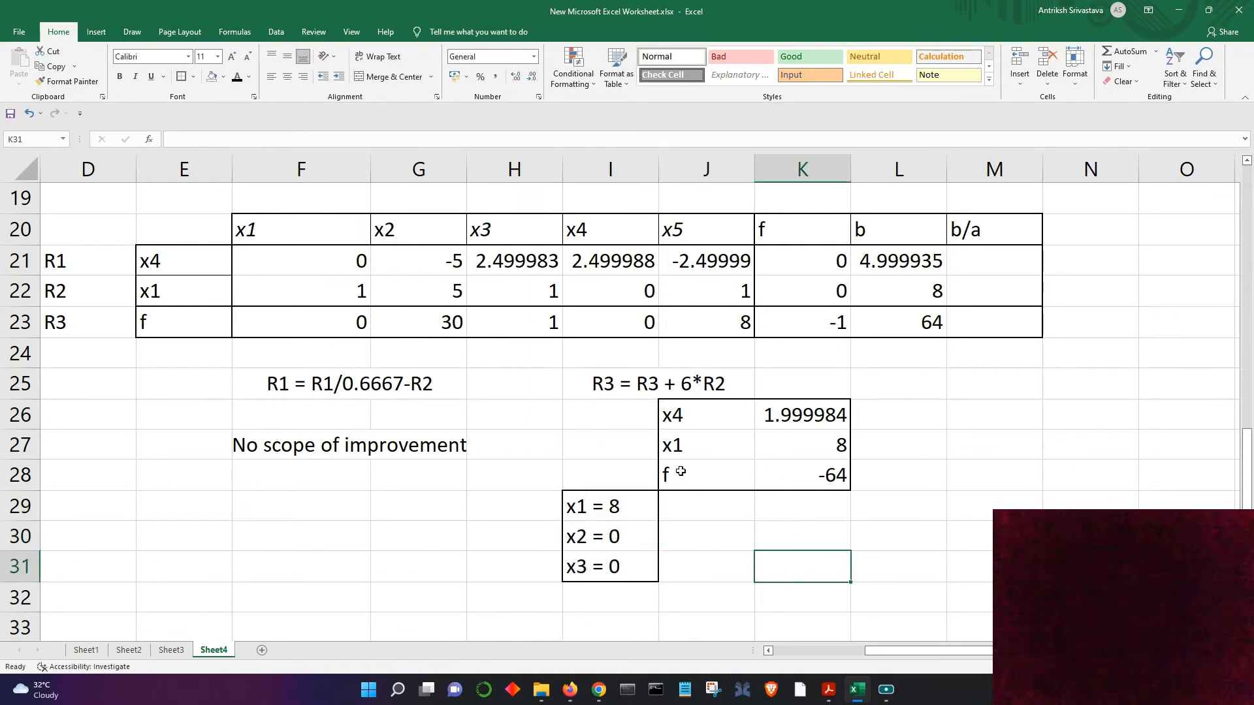
Step: Enter the maximum objective value as "f_max = 64" in I32, below the x3 solution
{"action": "left_click", "coordinate": [618, 592]}
{"action": "type", "text": "f+"}
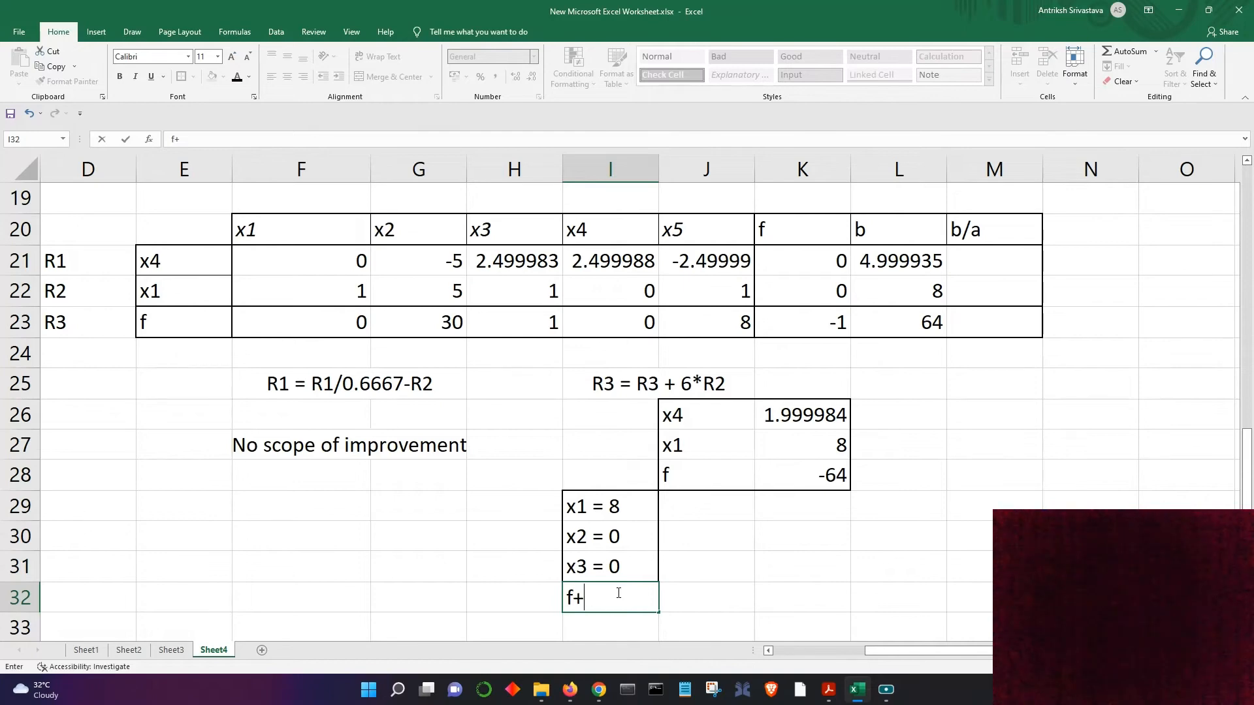
{"action": "key", "text": "BackSpace"}
{"action": "type", "text": "_max = 64"}
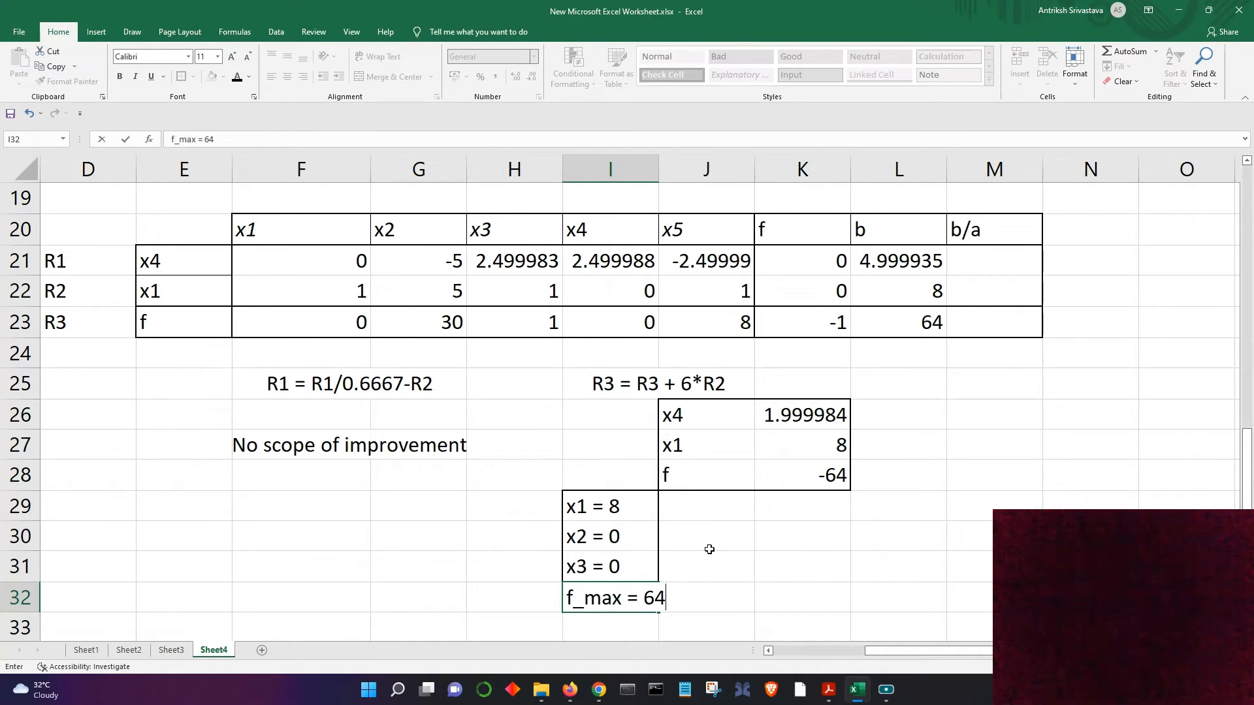
{"action": "left_click", "coordinate": [709, 548]}
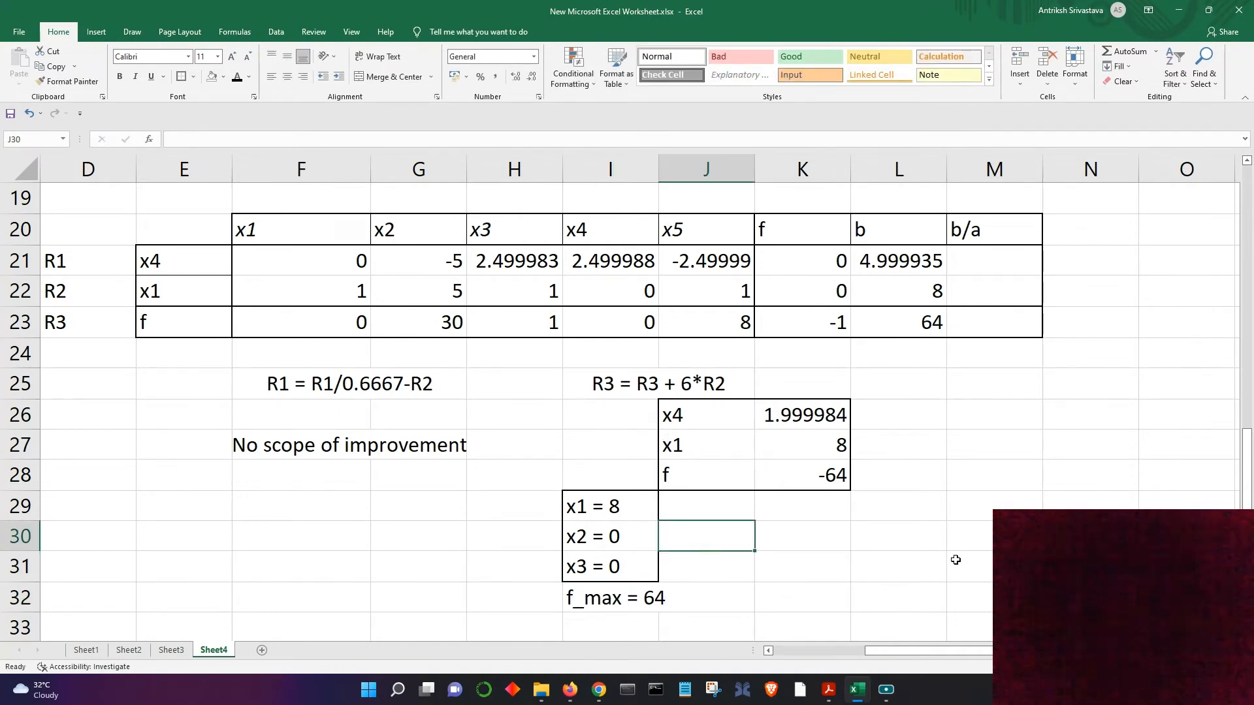
{"action": "left_click", "coordinate": [751, 577]}
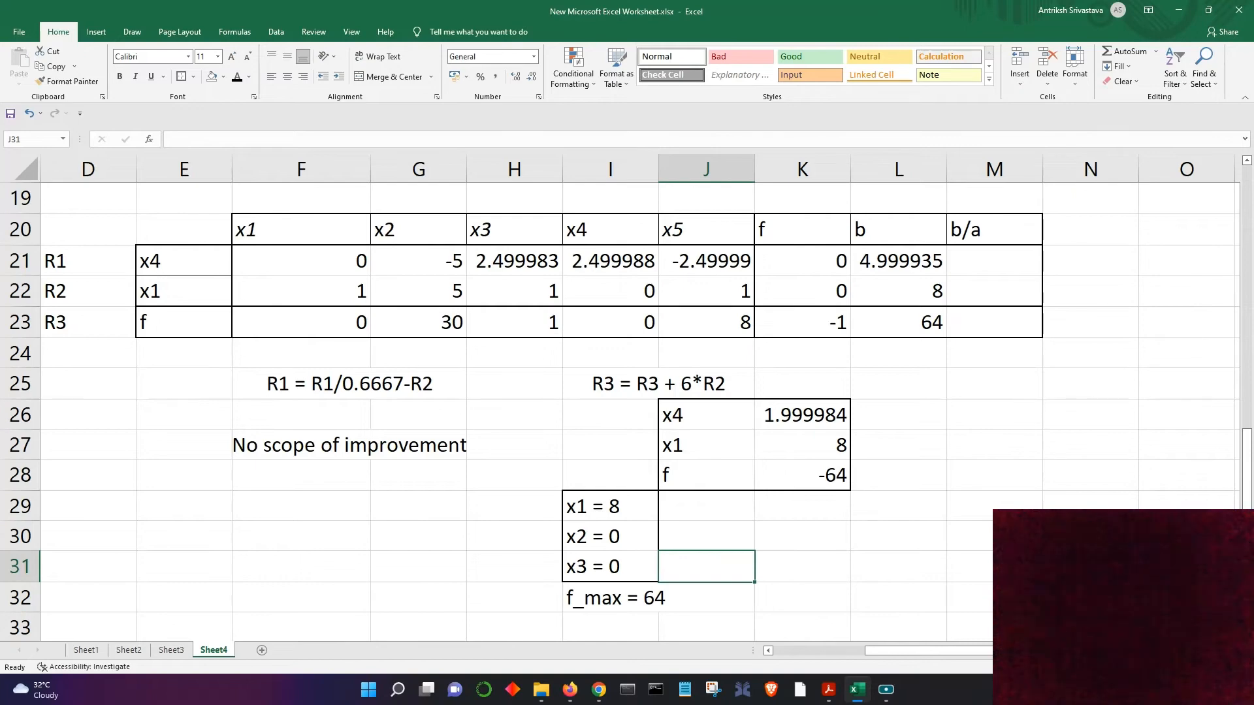
Step: Switch to the optimization slides in Adobe Acrobat Reader and go back to the worked simplex tableaus on page 25
{"action": "key", "text": "alt+Tab"}
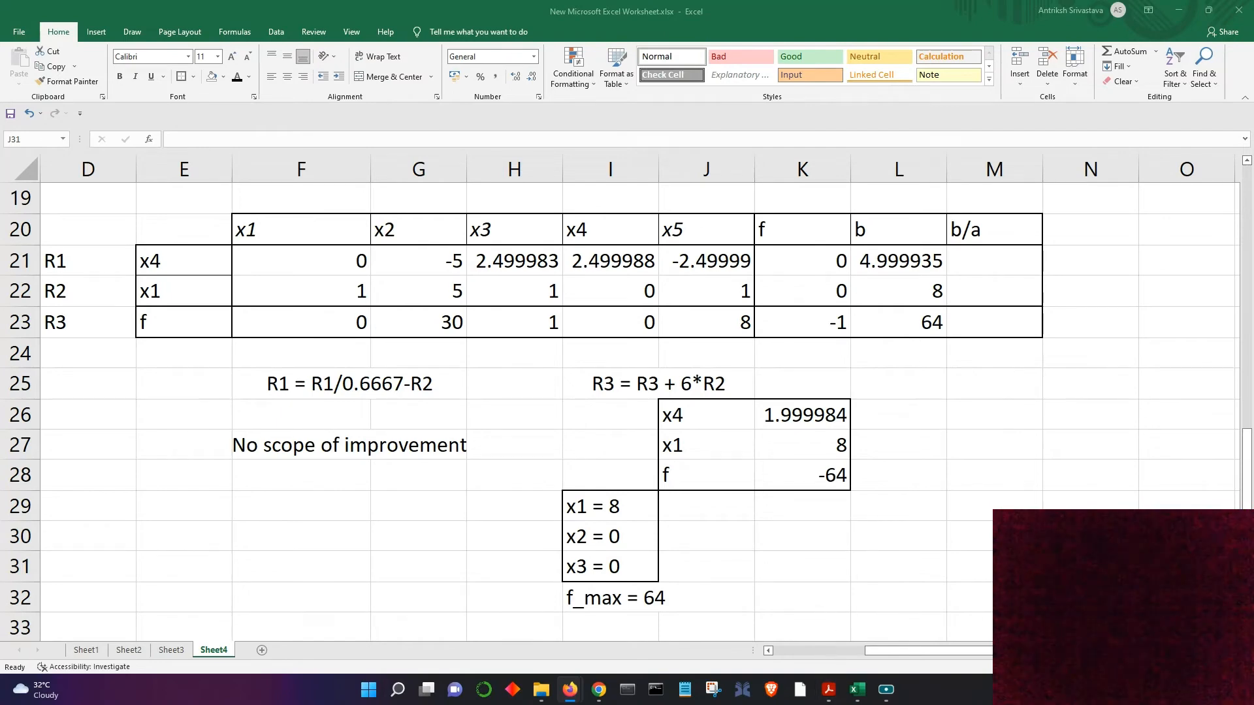
{"action": "scroll", "coordinate": [901, 595], "scroll_direction": "down", "scroll_amount": 8, "text": "ctrl"}
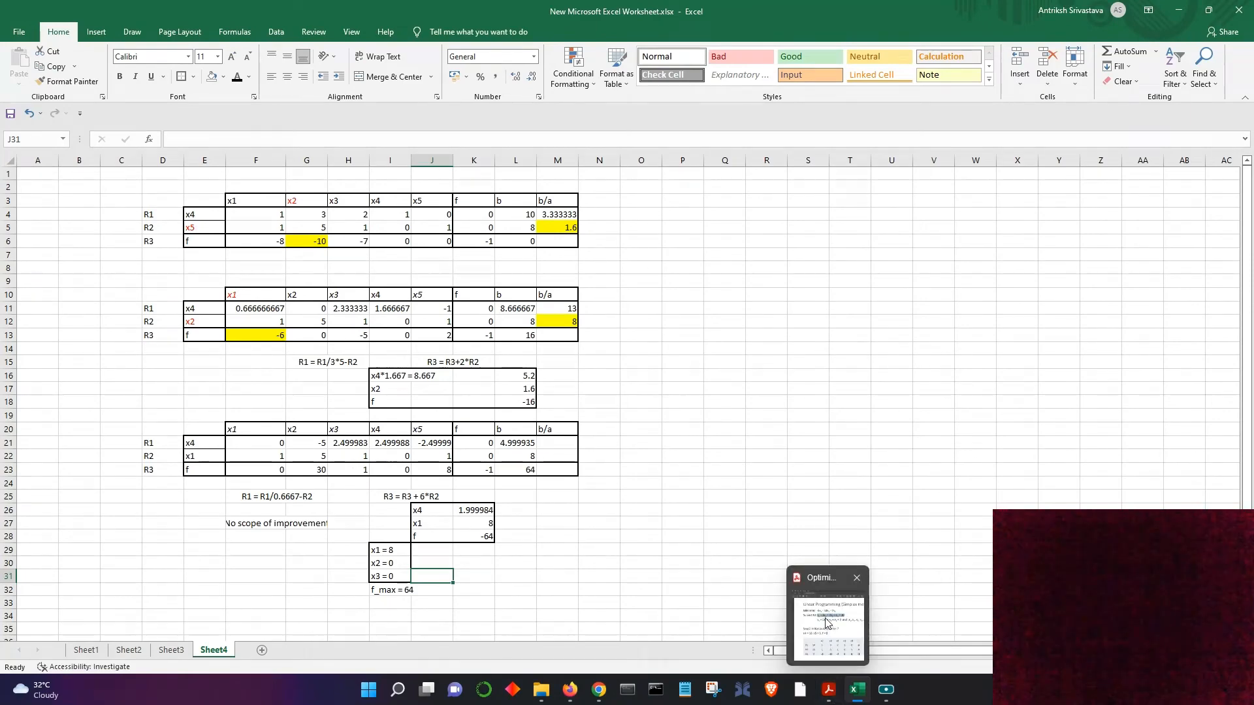
{"action": "left_click", "coordinate": [830, 691]}
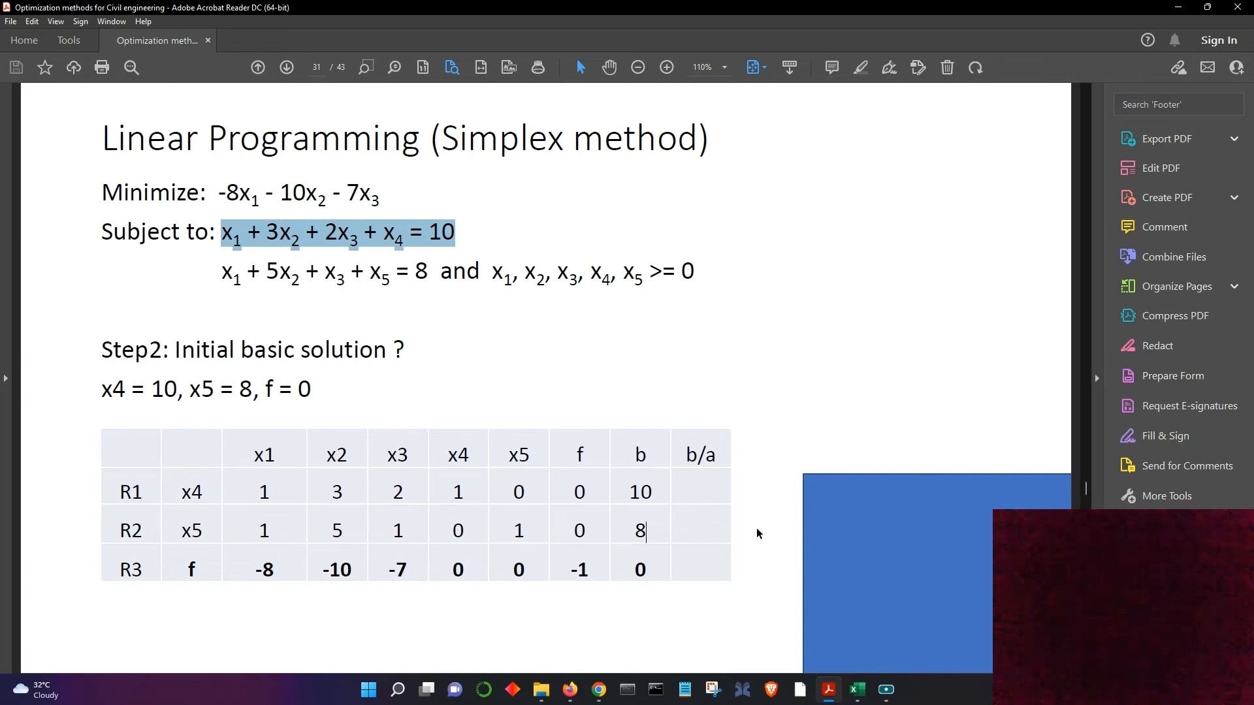
{"action": "left_click", "coordinate": [789, 580]}
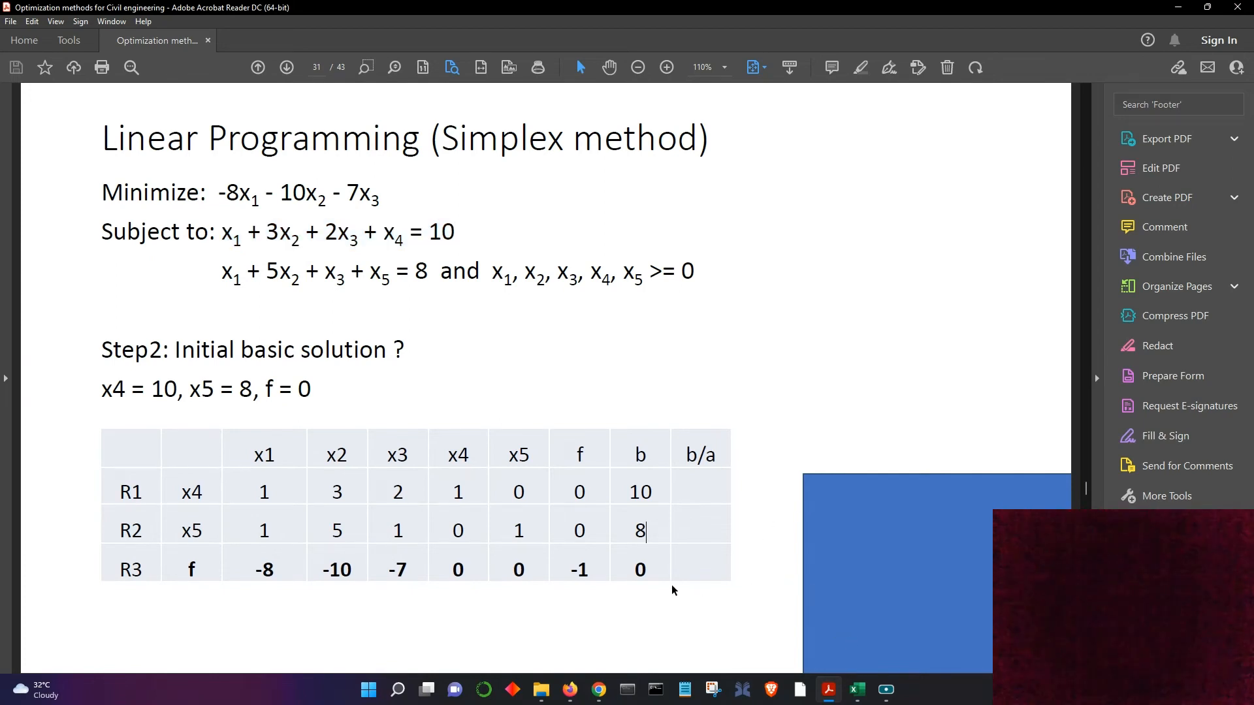
{"action": "scroll", "coordinate": [666, 629], "scroll_direction": "up", "scroll_amount": 1}
{"action": "scroll", "coordinate": [666, 631], "scroll_direction": "up", "scroll_amount": 4}
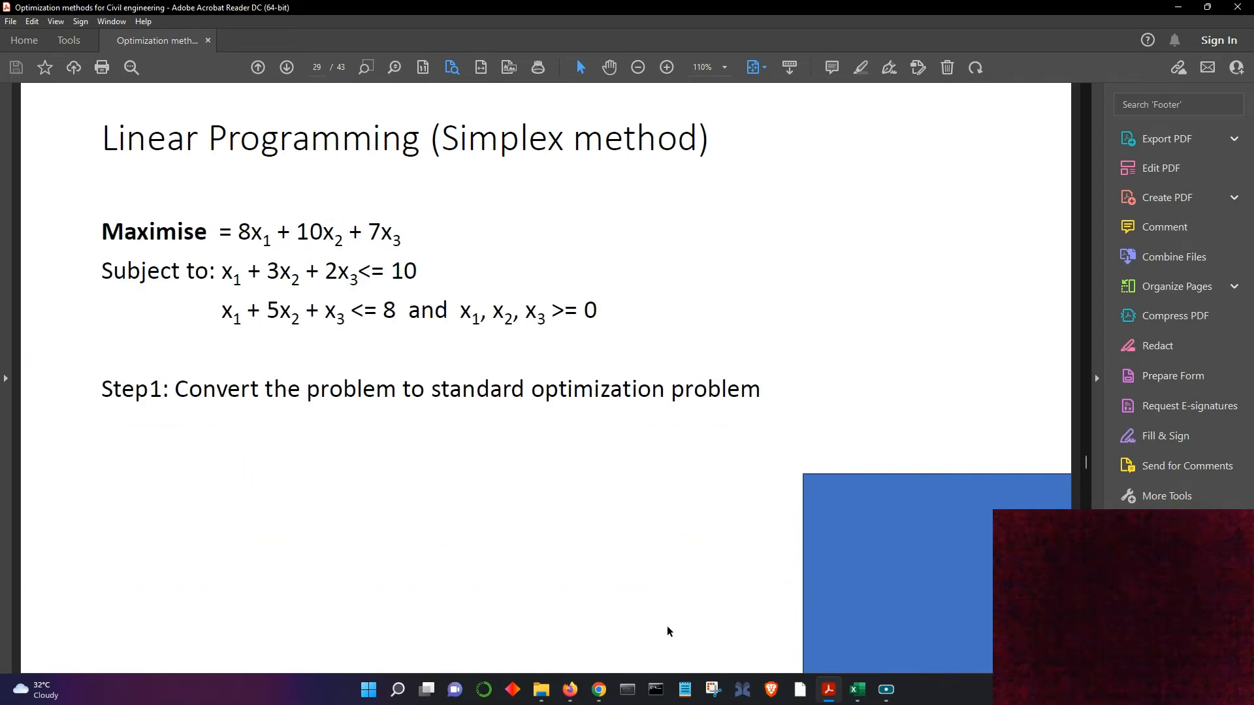
{"action": "scroll", "coordinate": [666, 631], "scroll_direction": "up", "scroll_amount": 4}
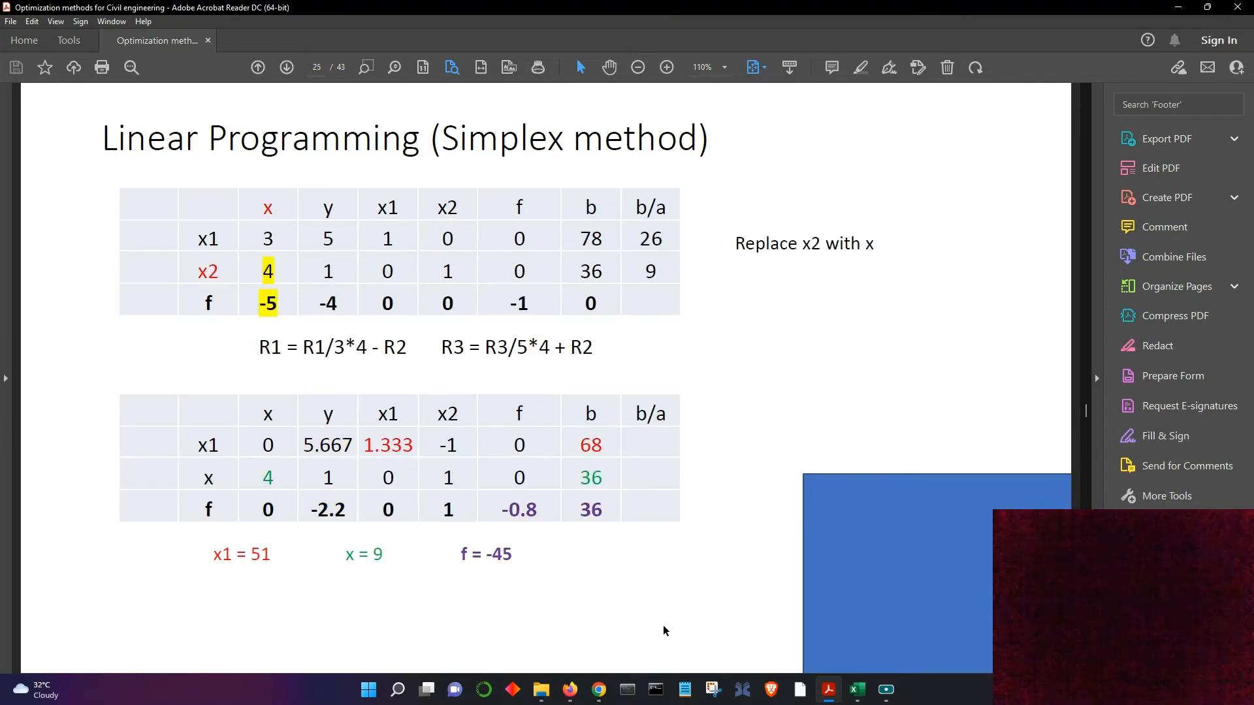
Step: Review the simplex method slides between pages 21 and 26, including the tableau replacing x1 with y
{"action": "scroll", "coordinate": [658, 629], "scroll_direction": "up", "scroll_amount": 1}
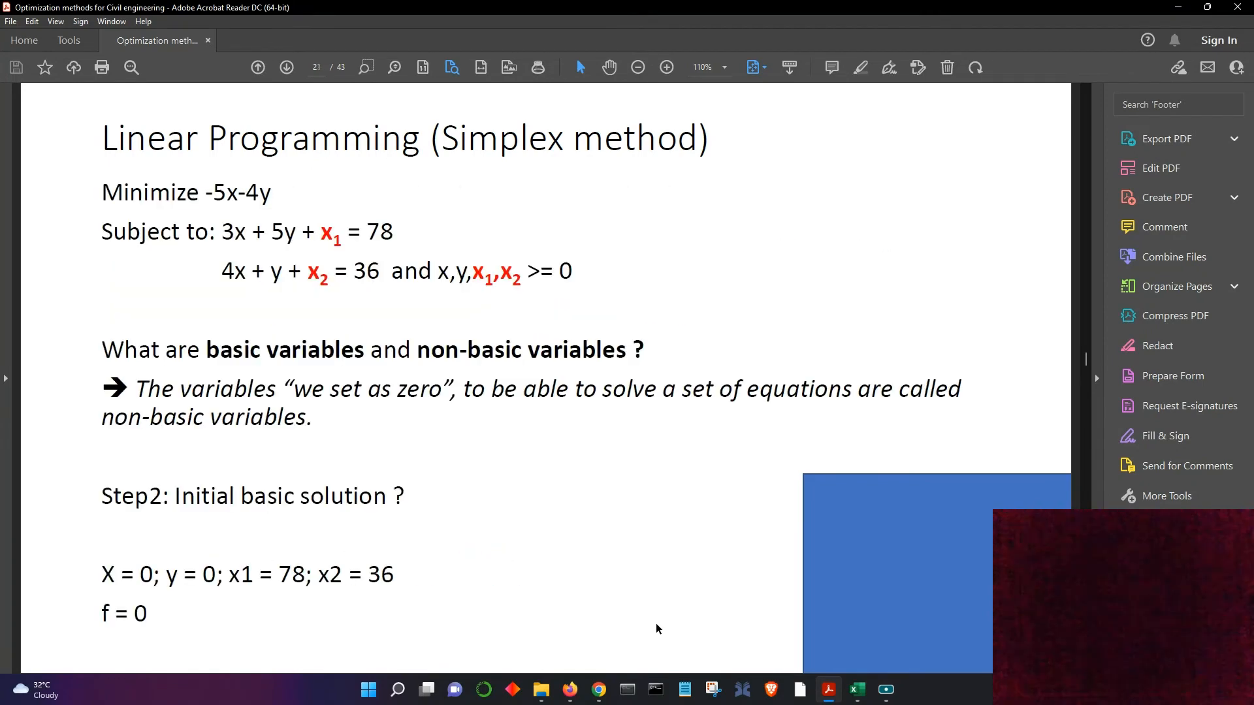
{"action": "scroll", "coordinate": [766, 638], "scroll_direction": "down", "scroll_amount": 4}
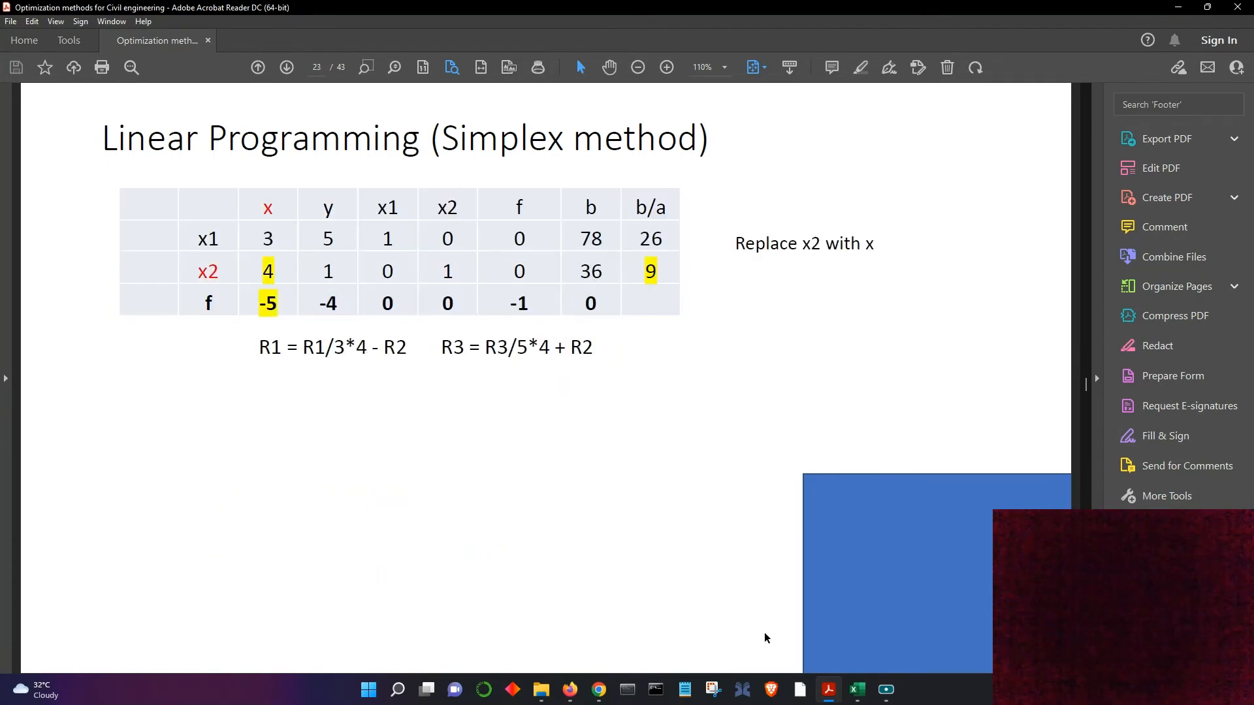
{"action": "scroll", "coordinate": [659, 549], "scroll_direction": "down", "scroll_amount": 1}
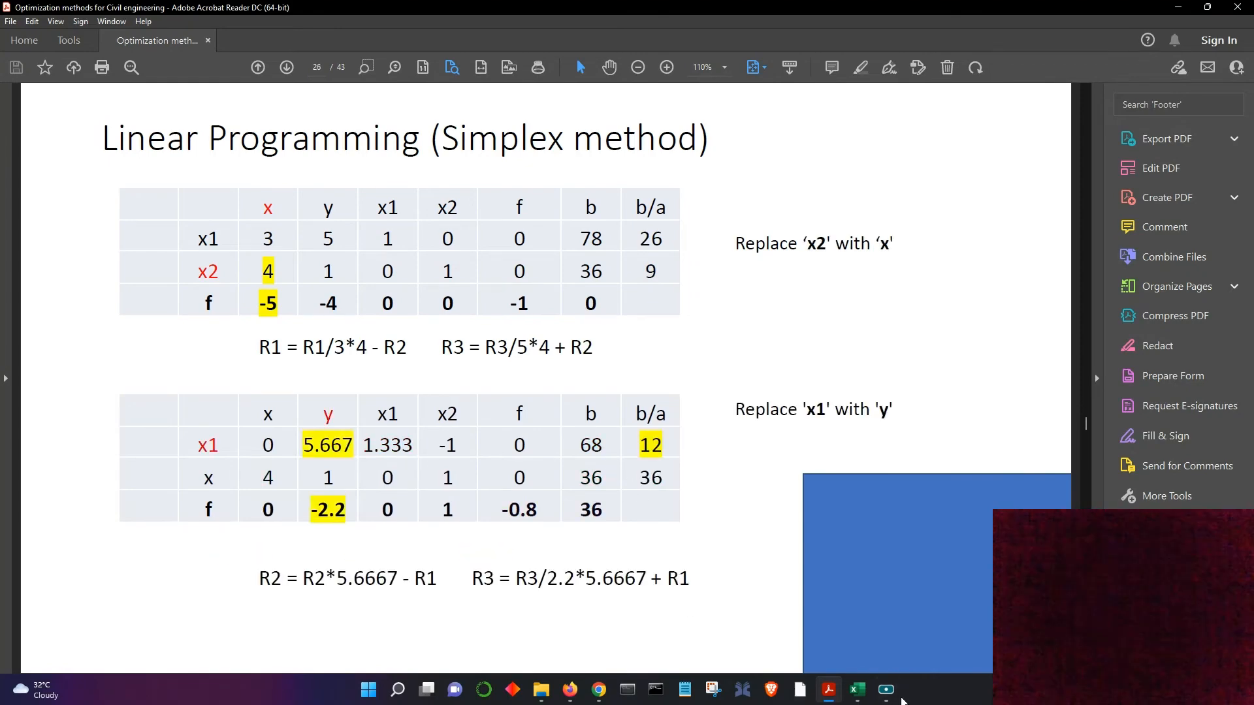
Step: Switch to the Excel workbook and look through the solved tableaus on Sheet1 and Sheet2, ending on Sheet3
{"action": "key", "text": "alt+Tab"}
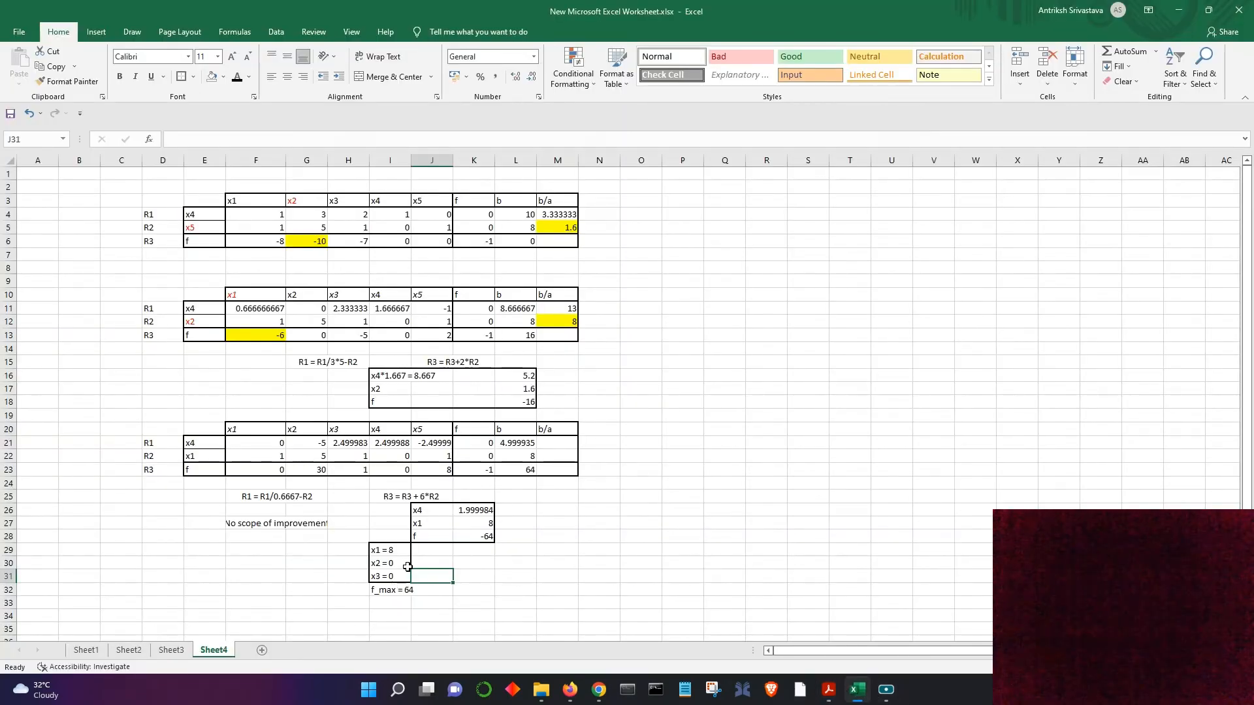
{"action": "left_click", "coordinate": [86, 650]}
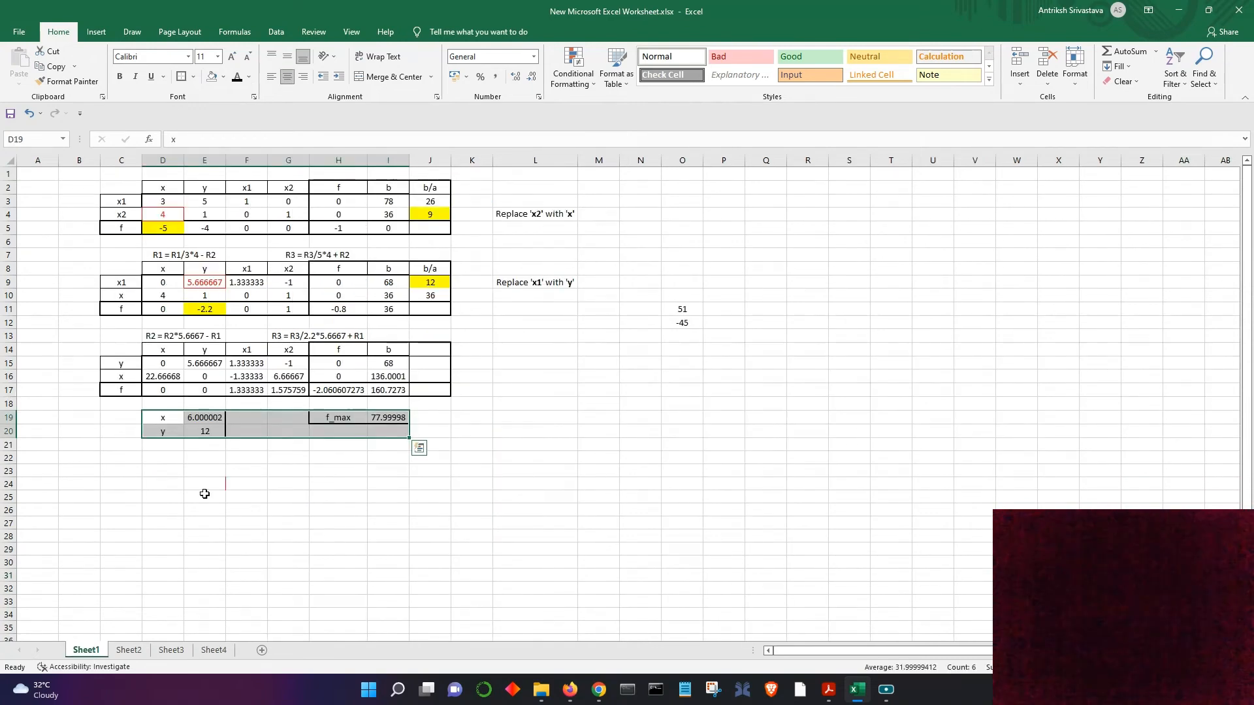
{"action": "left_click", "coordinate": [130, 654]}
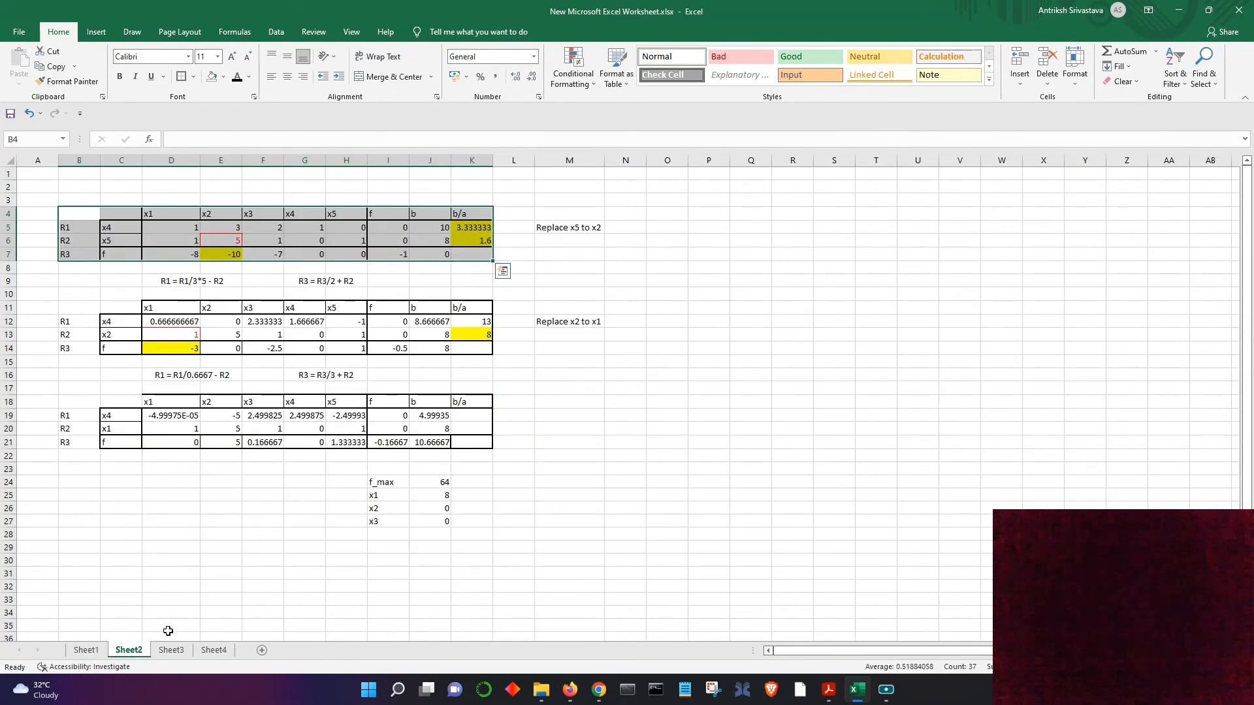
{"action": "left_click", "coordinate": [171, 650]}
Step: Examine the artificial-variable tableaus on Sheet3, from the first AF table to the x, y and f_min solution block
{"action": "scroll", "coordinate": [336, 549], "scroll_direction": "up", "scroll_amount": 5}
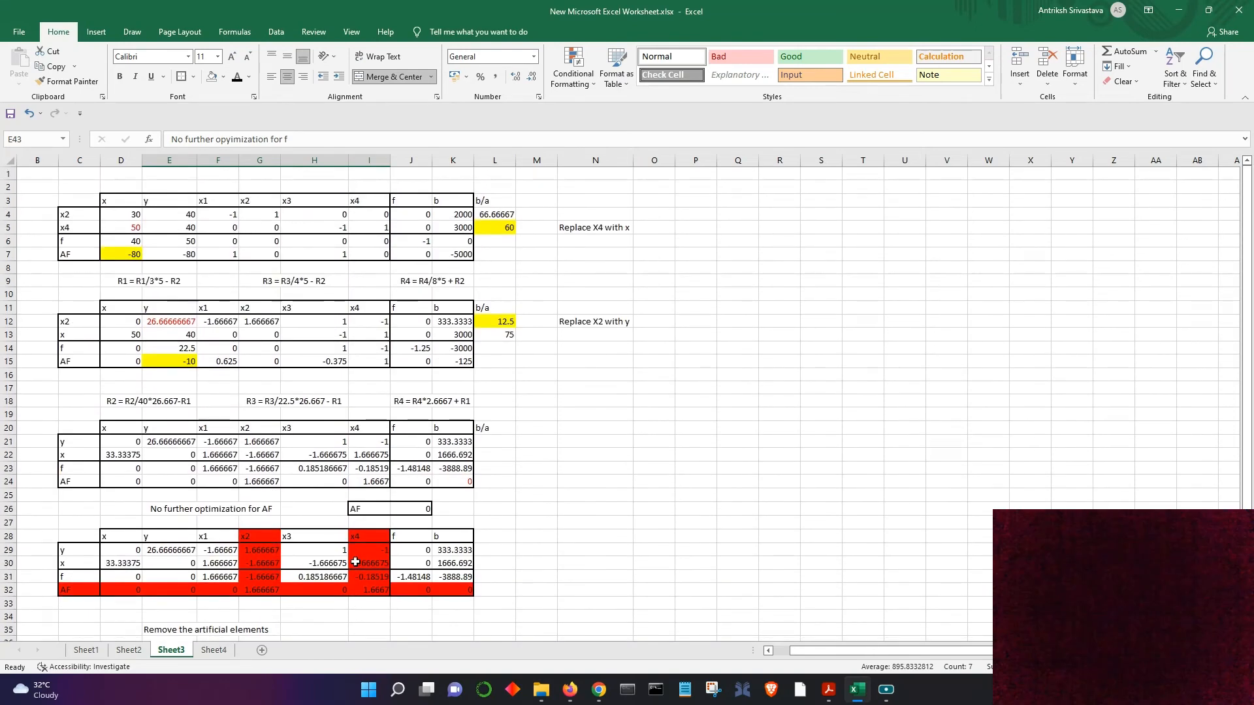
{"action": "scroll", "coordinate": [454, 547], "scroll_direction": "down", "scroll_amount": 4}
{"action": "scroll", "coordinate": [454, 547], "scroll_direction": "down", "scroll_amount": 1}
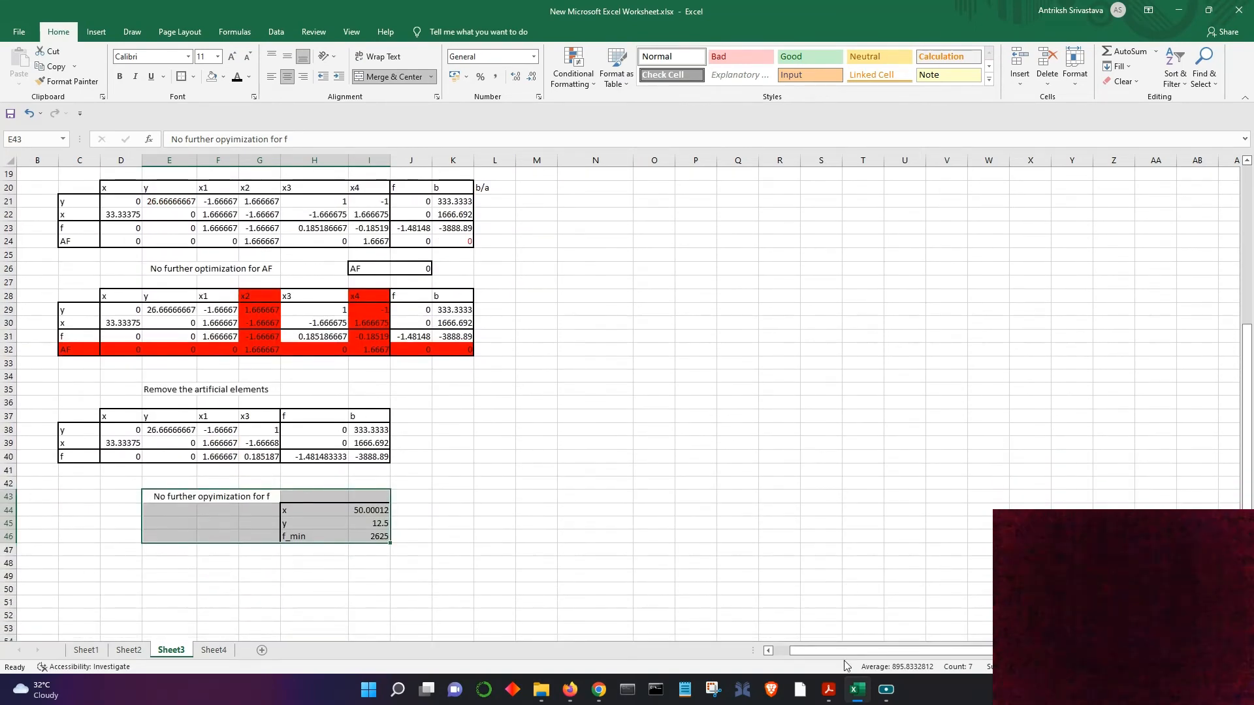
{"action": "mouse_move", "coordinate": [834, 696]}
{"action": "scroll", "coordinate": [585, 449], "scroll_direction": "up", "scroll_amount": 5}
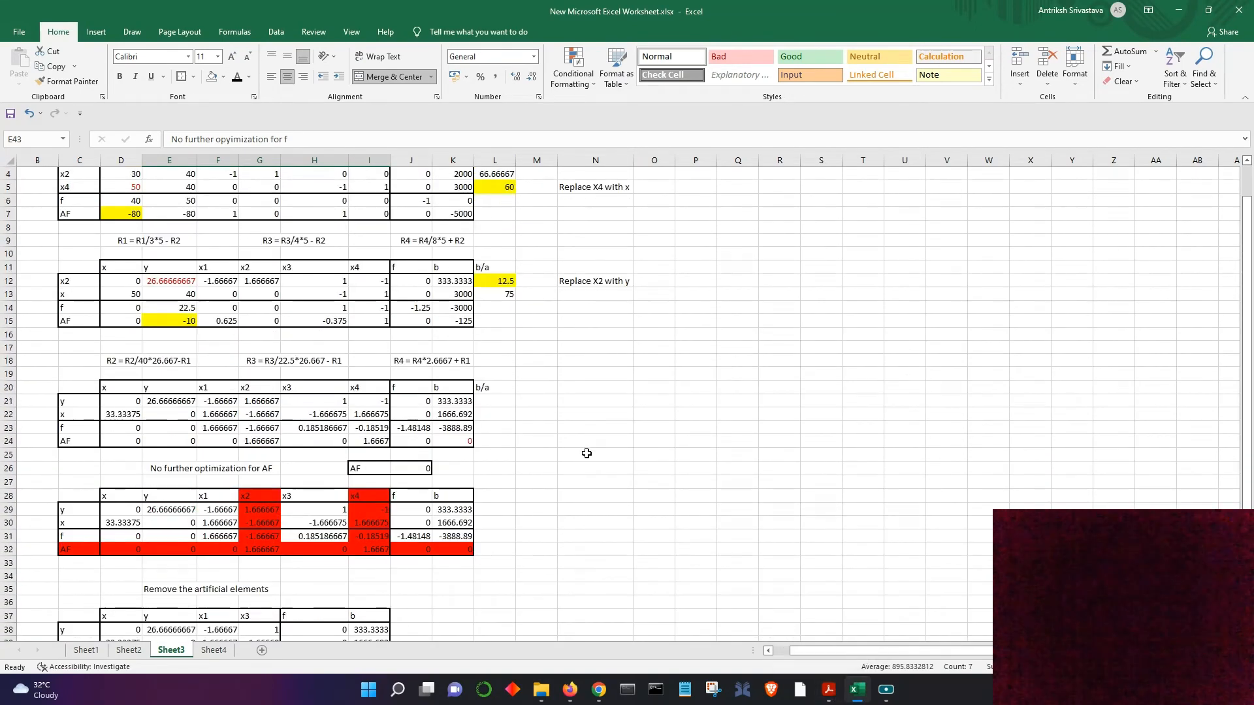
{"action": "left_click", "coordinate": [629, 457]}
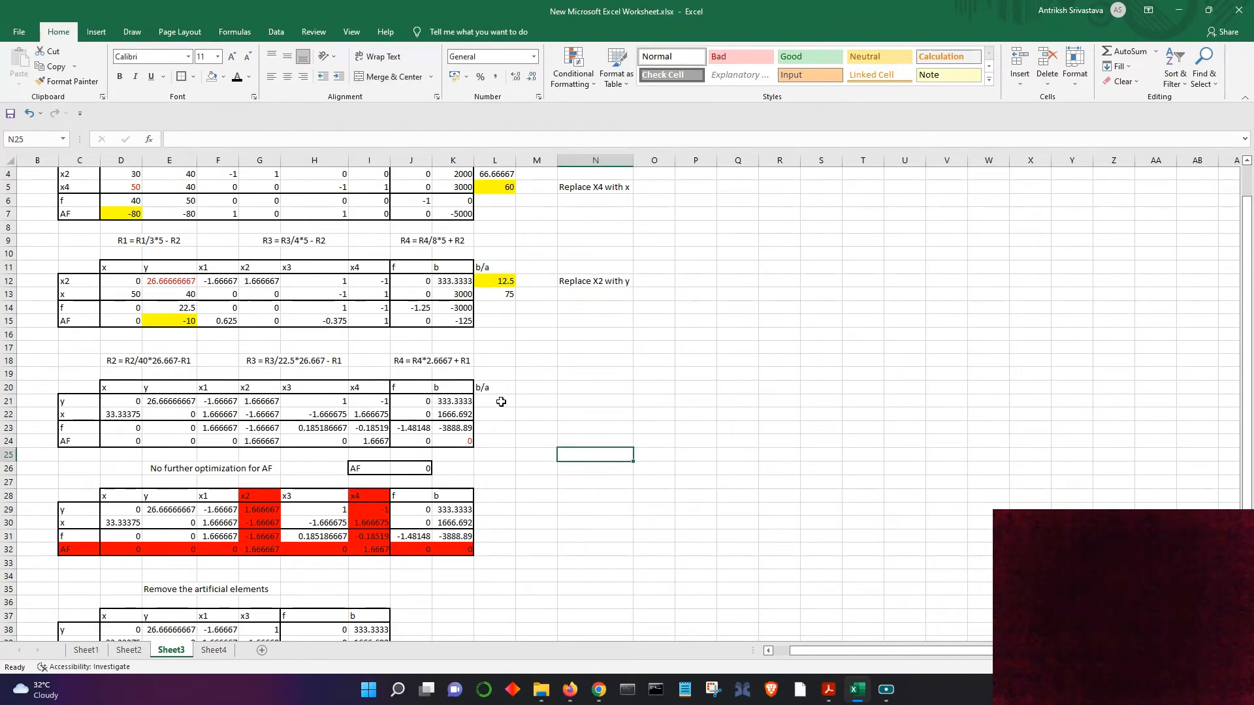
{"action": "scroll", "coordinate": [431, 385], "scroll_direction": "up", "scroll_amount": 1}
{"action": "scroll", "coordinate": [750, 474], "scroll_direction": "down", "scroll_amount": 1}
{"action": "scroll", "coordinate": [750, 474], "scroll_direction": "down", "scroll_amount": 3}
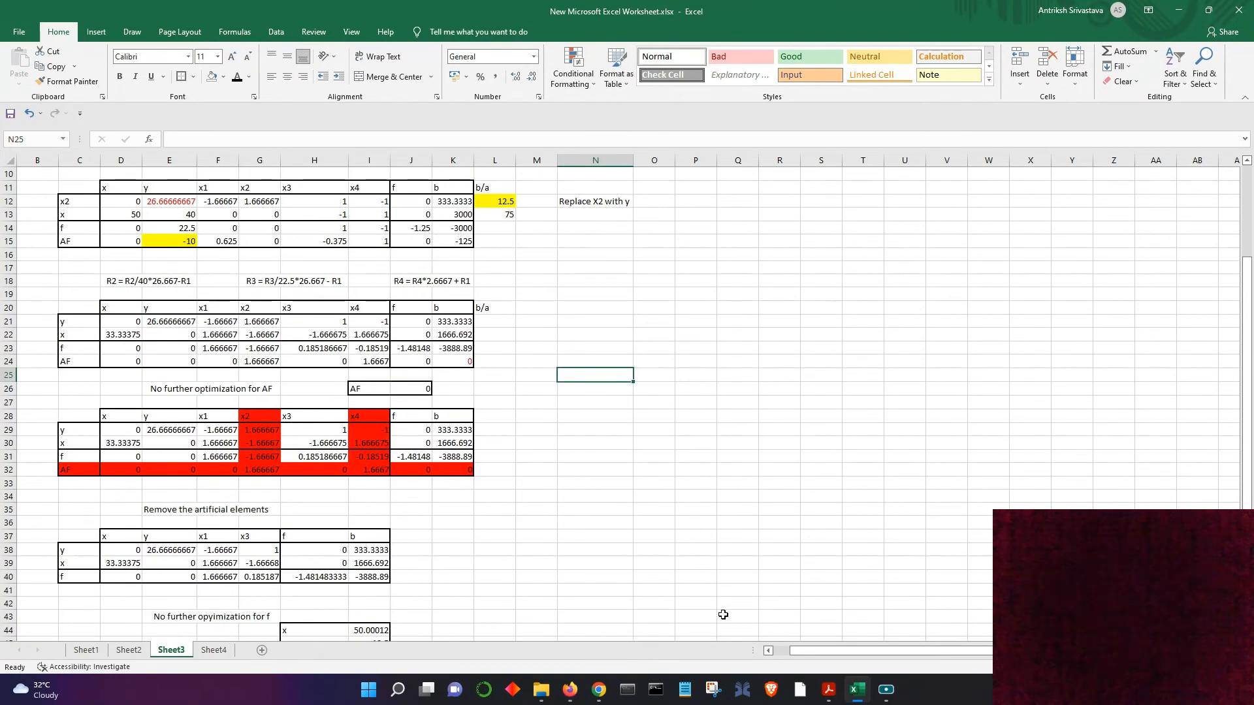
Step: Switch back to the optimization slides in Adobe Acrobat Reader and go to the minimisation problem on page 38
{"action": "left_click", "coordinate": [829, 690]}
{"action": "scroll", "coordinate": [688, 613], "scroll_direction": "down", "scroll_amount": 11}
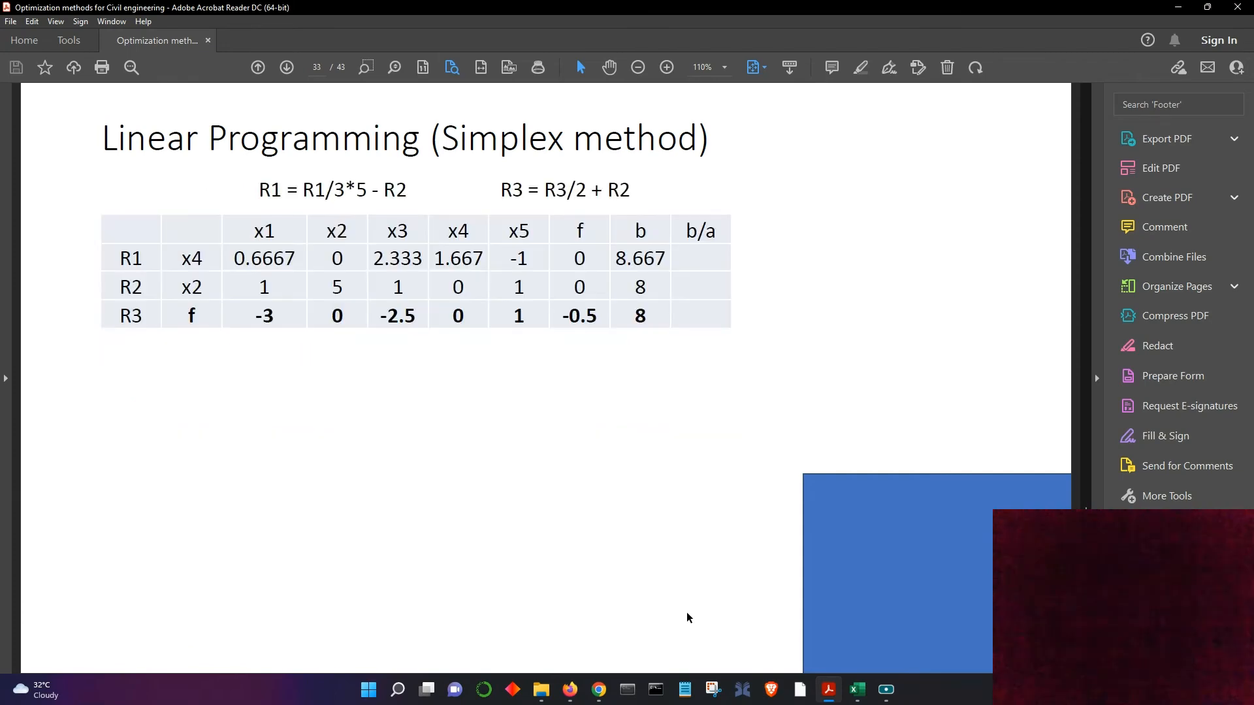
{"action": "scroll", "coordinate": [687, 613], "scroll_direction": "up", "scroll_amount": 2}
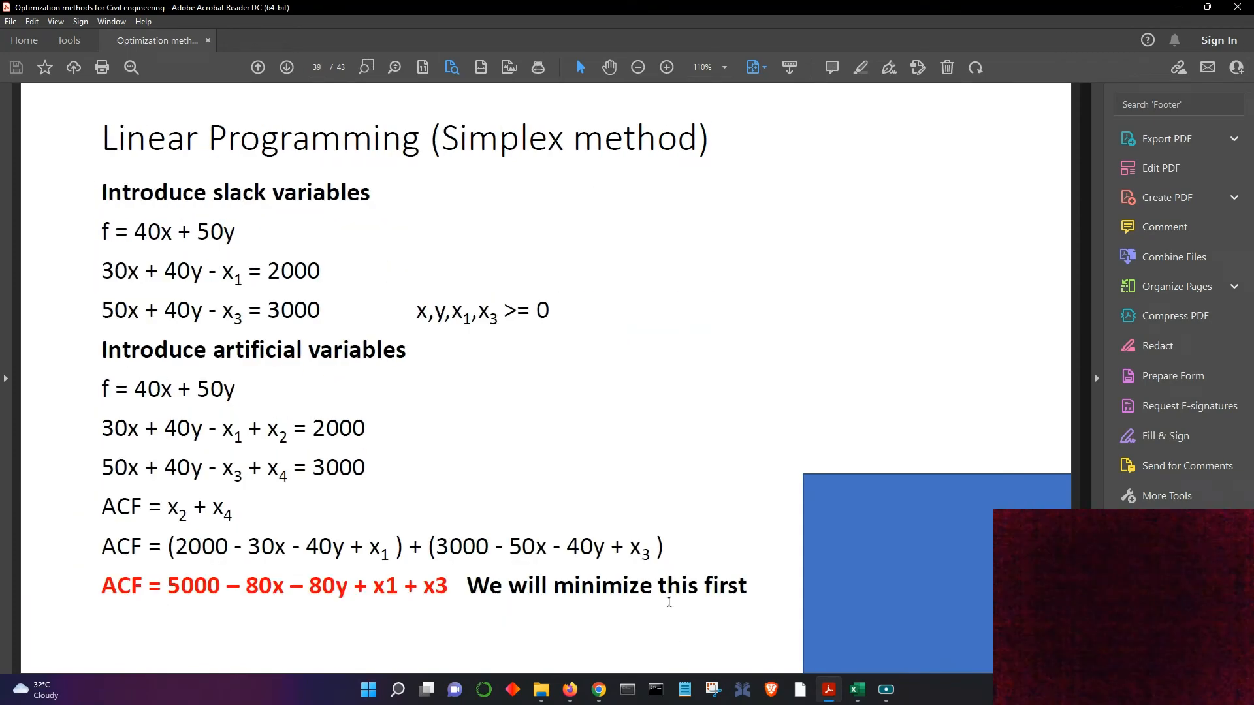
{"action": "scroll", "coordinate": [670, 602], "scroll_direction": "down", "scroll_amount": 2}
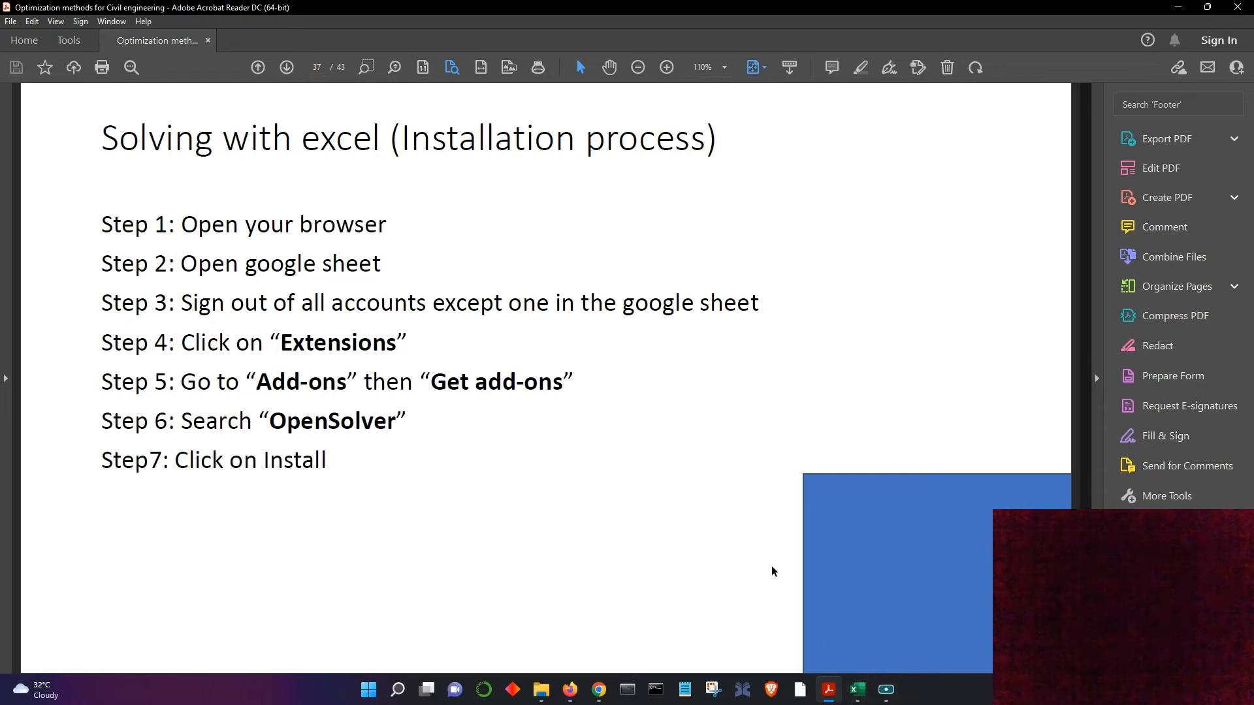
{"action": "scroll", "coordinate": [774, 574], "scroll_direction": "down", "scroll_amount": 1}
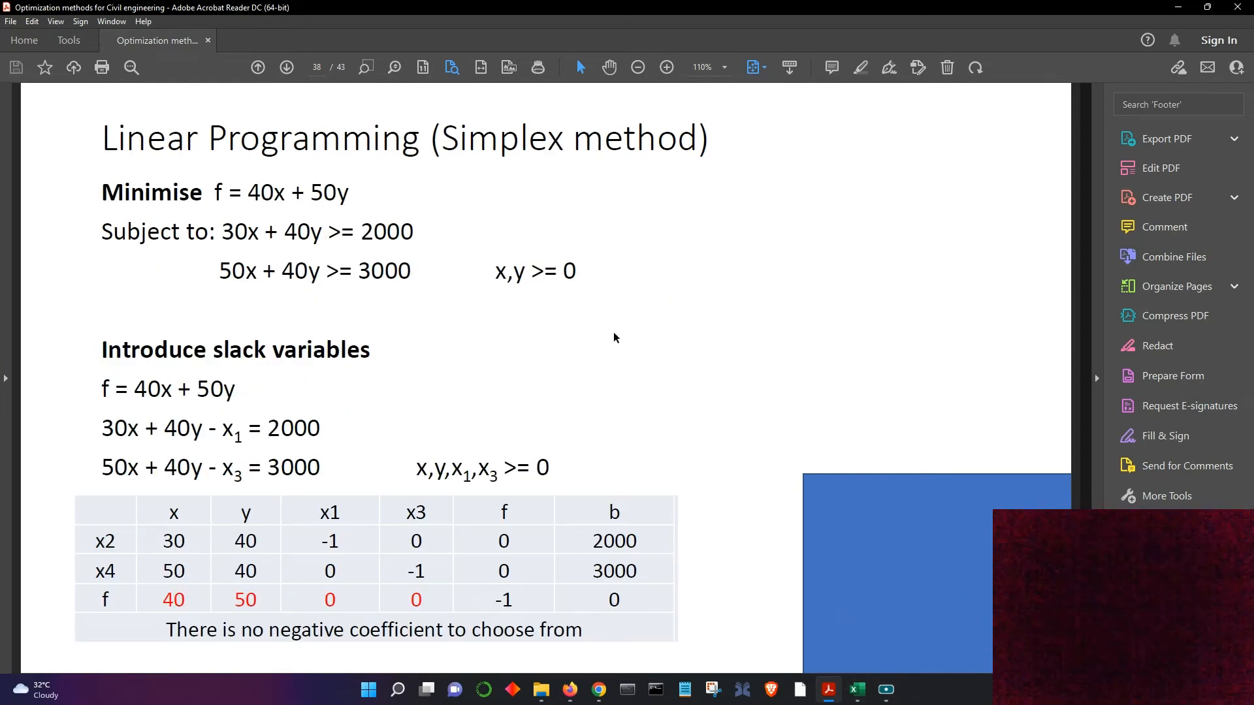
Step: Highlight the objective expression "40x + 50y" on page 38 for reading and clear the selection
{"action": "scroll", "coordinate": [614, 338], "scroll_direction": "up", "scroll_amount": 1}
{"action": "scroll", "coordinate": [639, 374], "scroll_direction": "down", "scroll_amount": 1}
{"action": "left_click_drag", "start_coordinate": [249, 194], "coordinate": [344, 196]}
{"action": "left_click", "coordinate": [334, 252]}
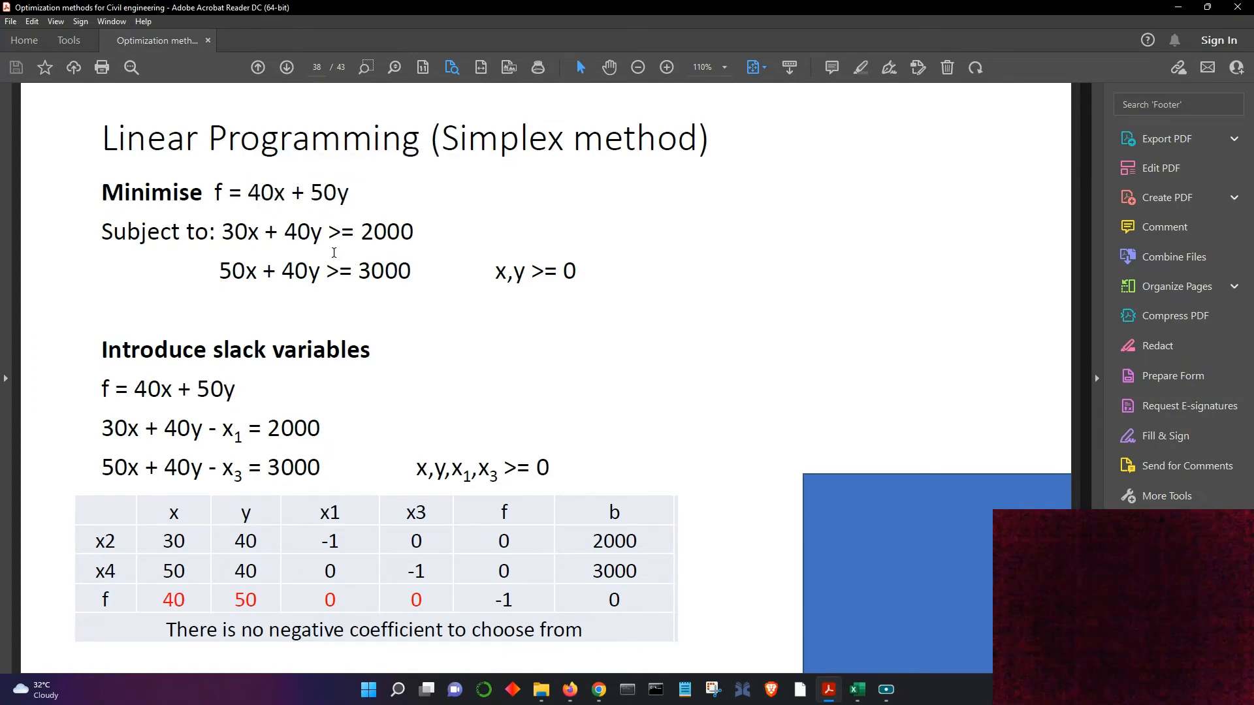